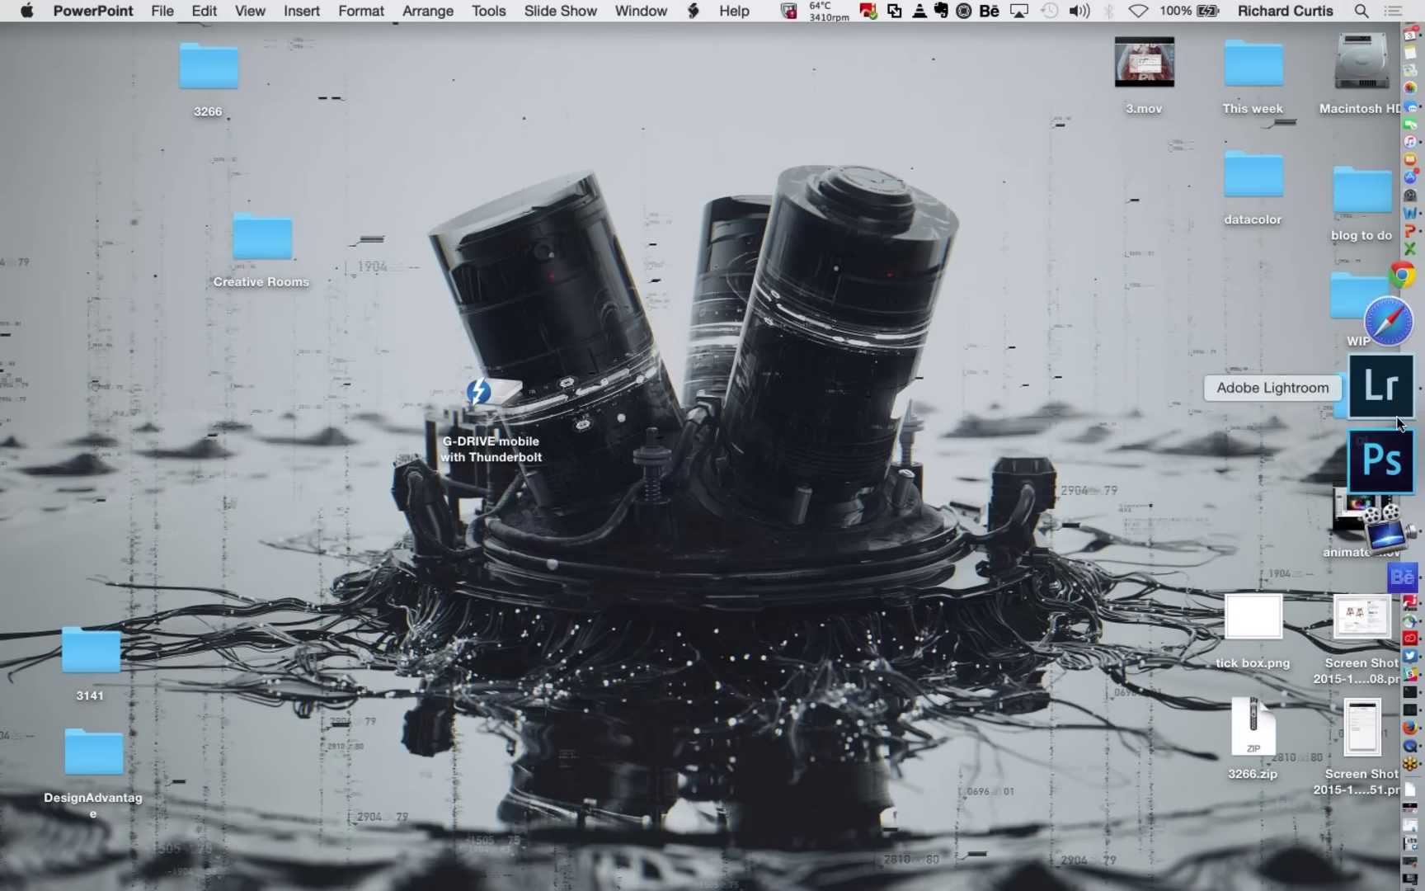
# - Switch to Lightroom and open the Eiffel Tower photo _DSF1093.dng in Develop with the Basic adjustments shown
pyautogui.click(1398, 423)
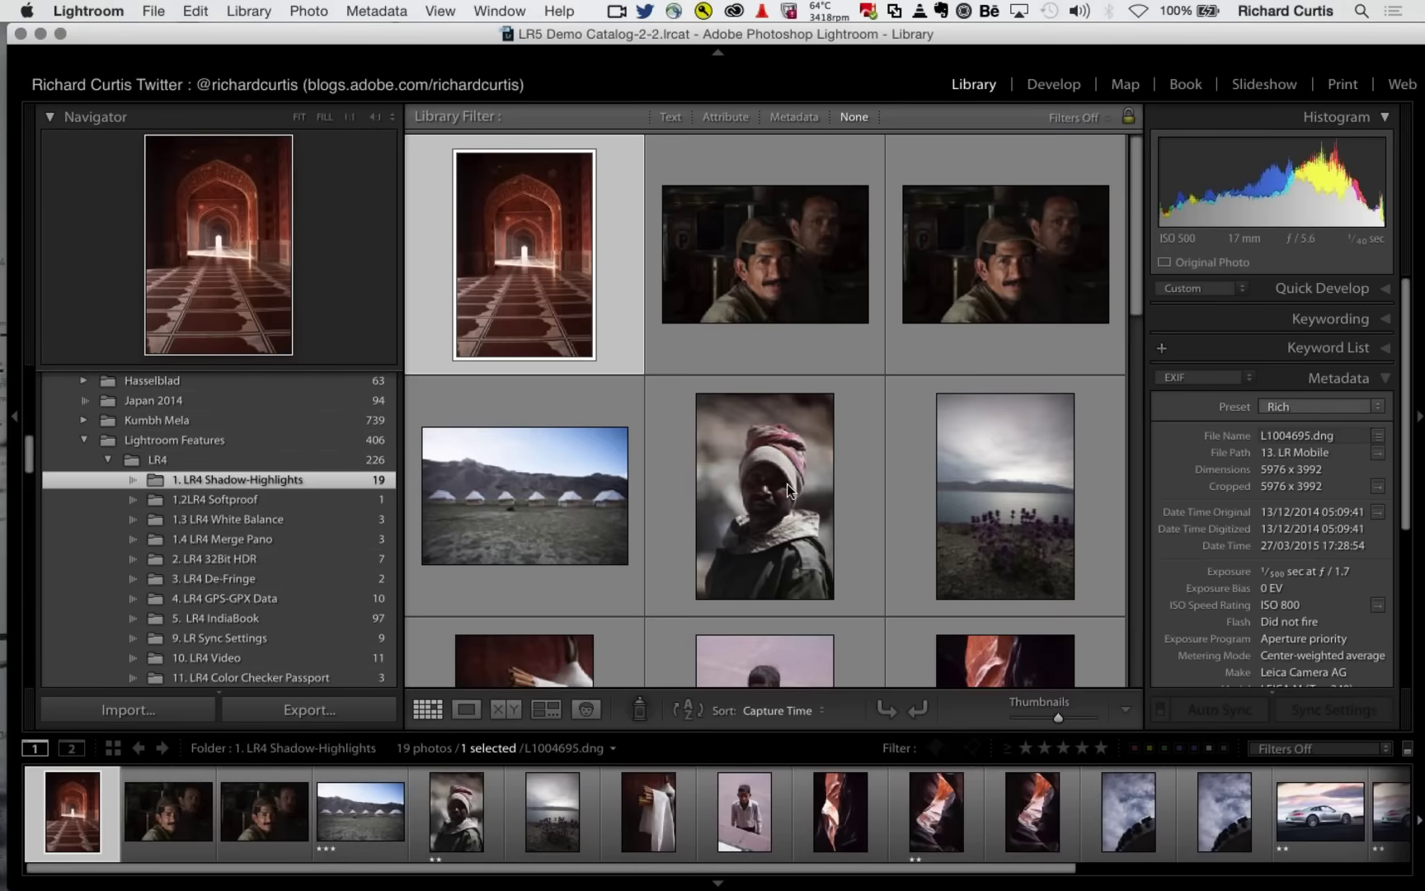
pyautogui.scroll(-10, 787, 484)
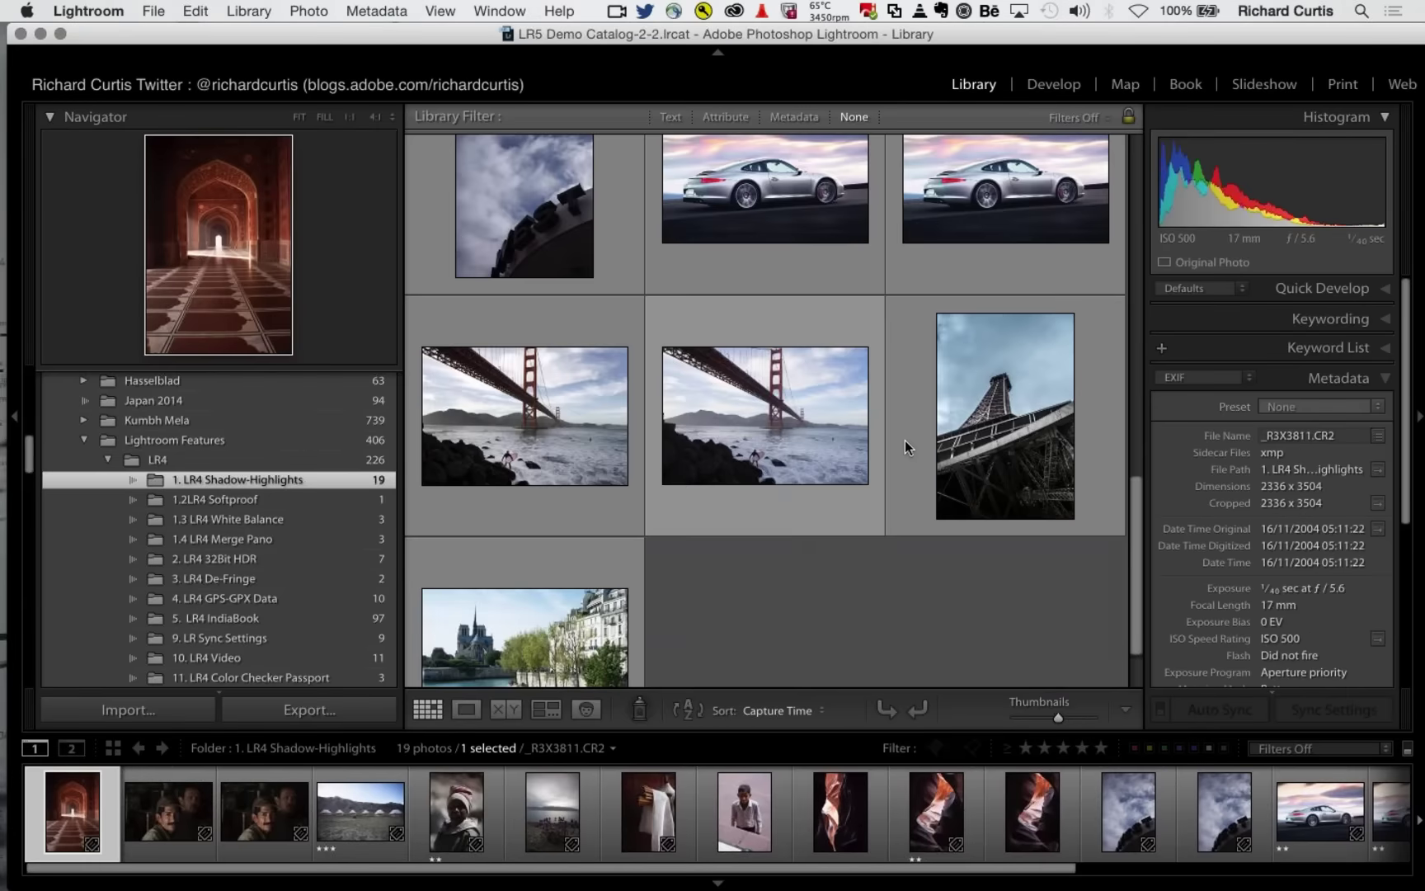
pyautogui.click(905, 440)
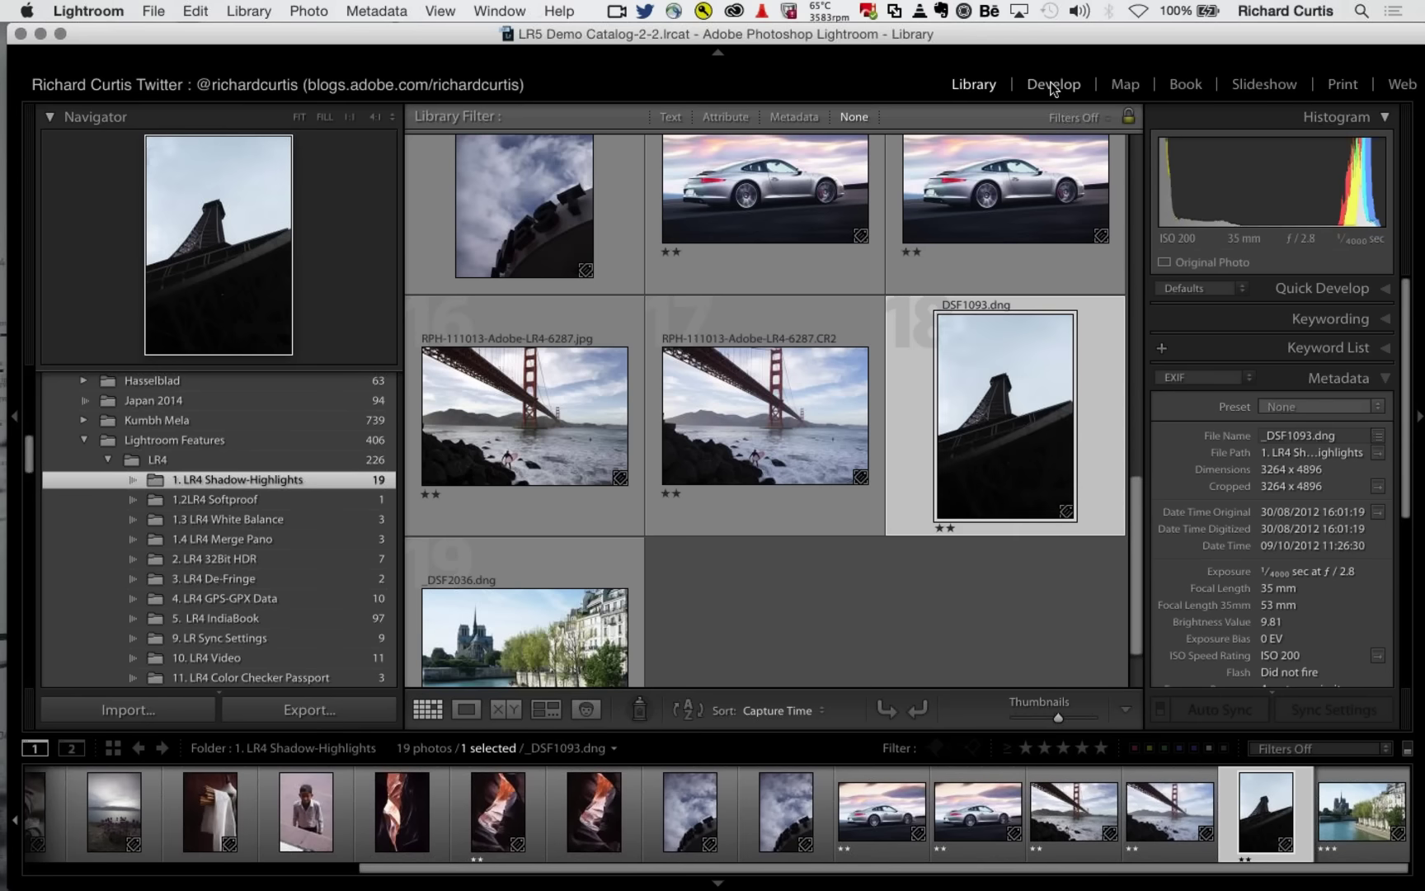
pyautogui.click(1052, 86)
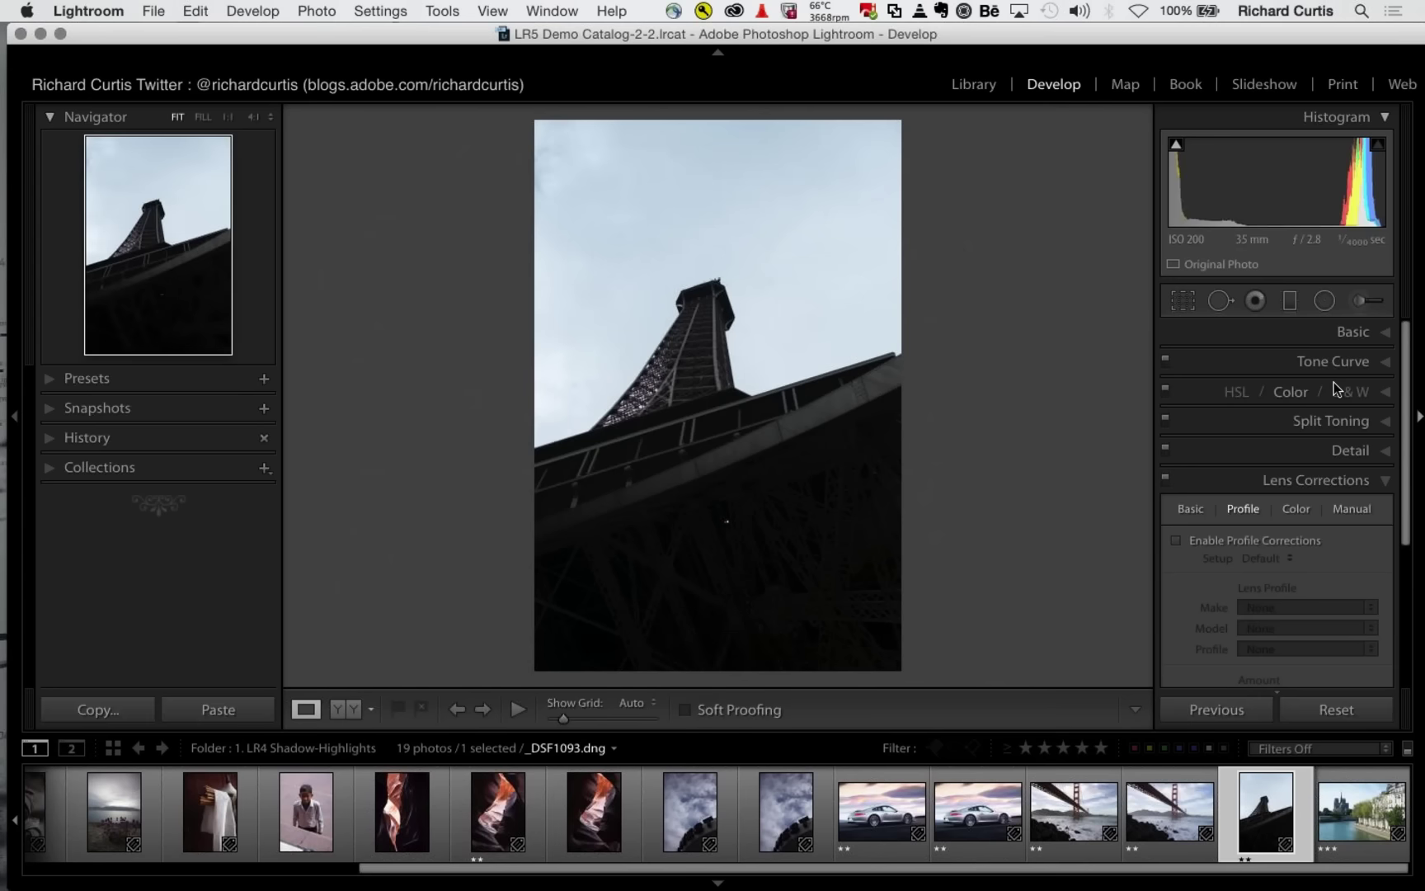
pyautogui.click(1356, 333)
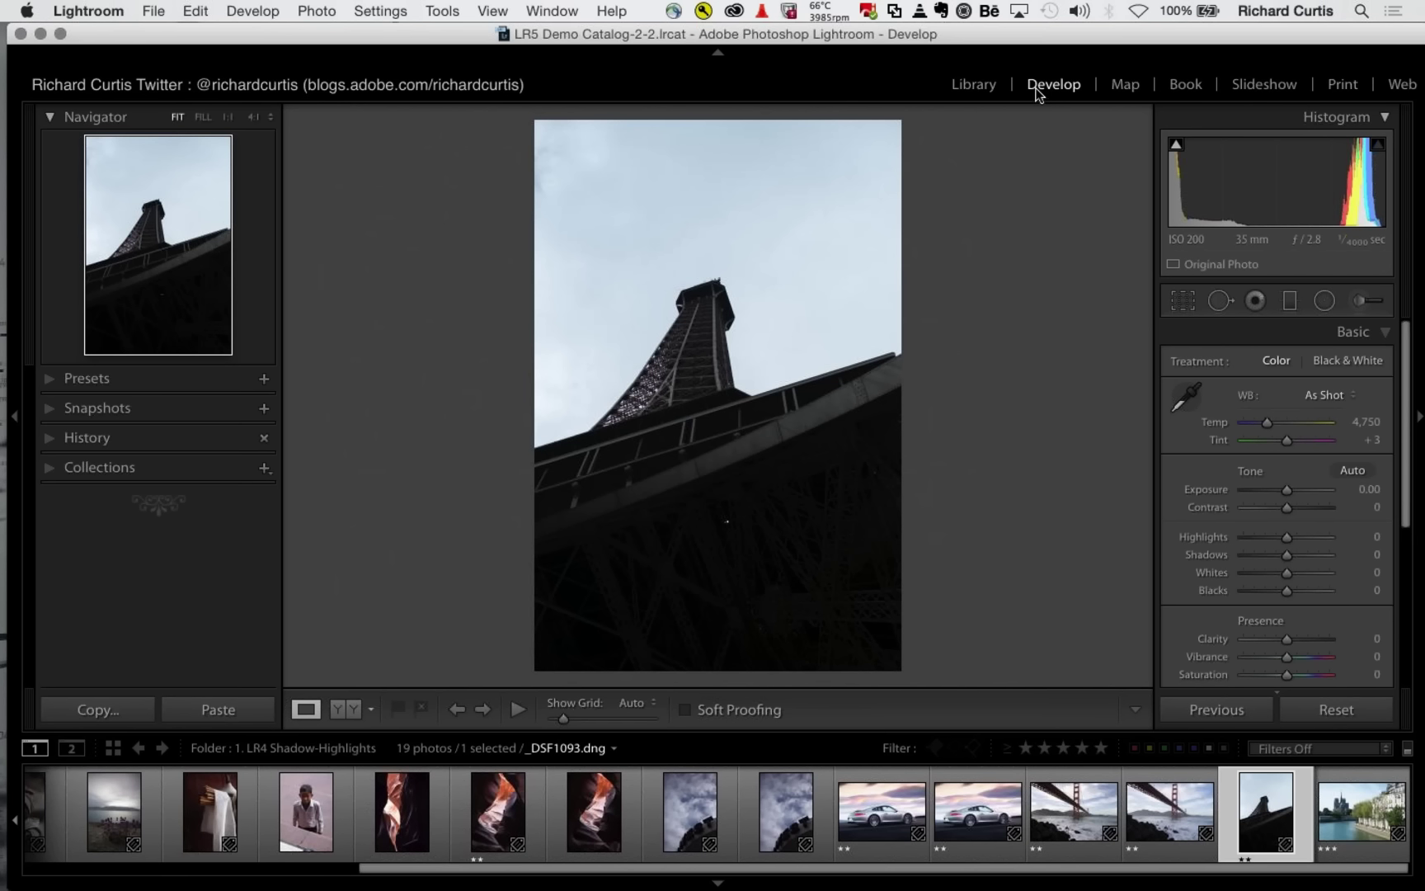
# - Lower the Highlights of the Eiffel Tower photo to −100
pyautogui.click(1279, 490)
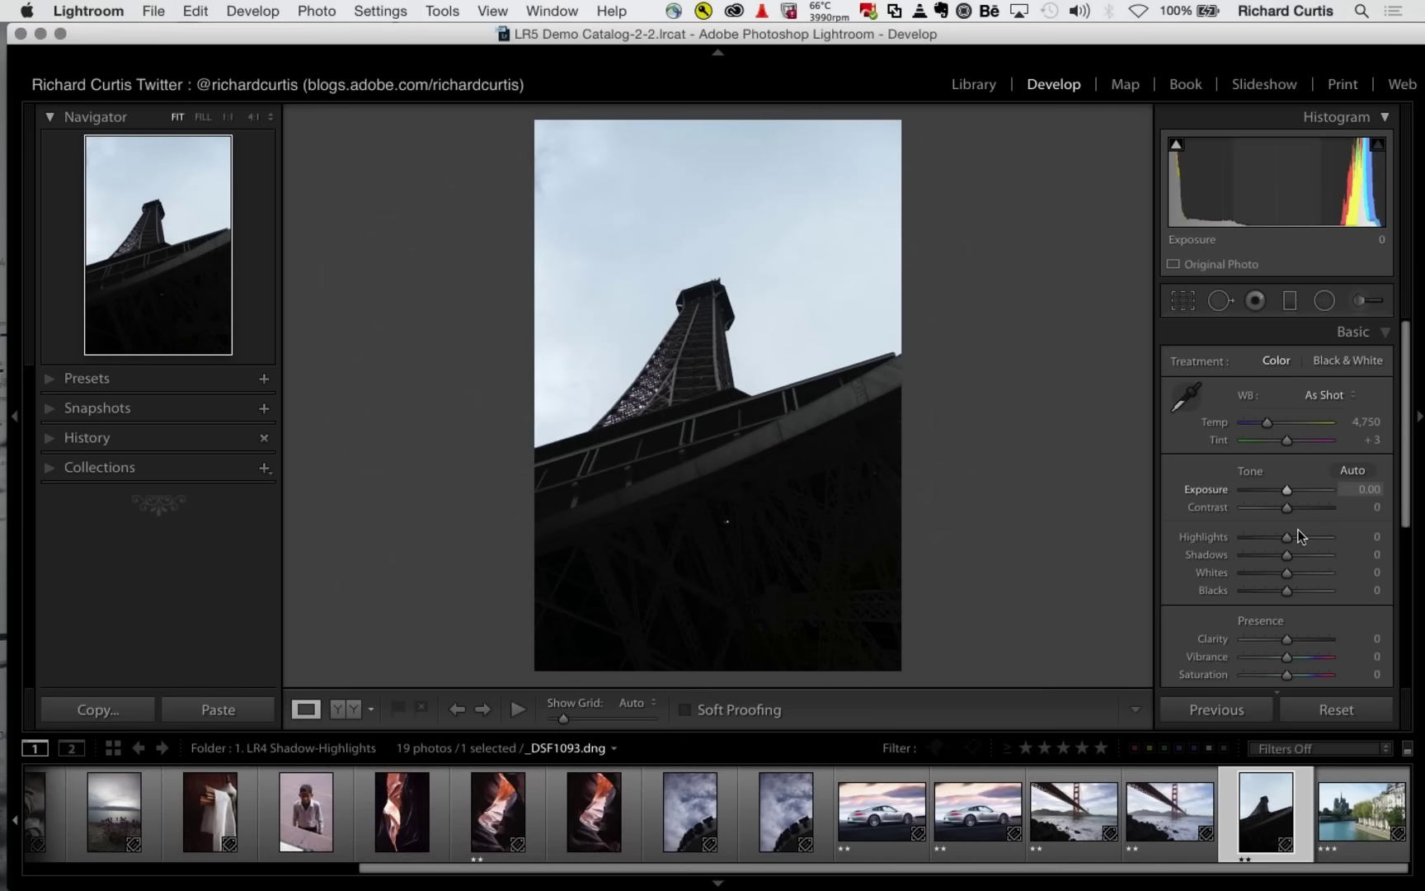
pyautogui.press('.')
pyautogui.press('.')
pyautogui.press('.')
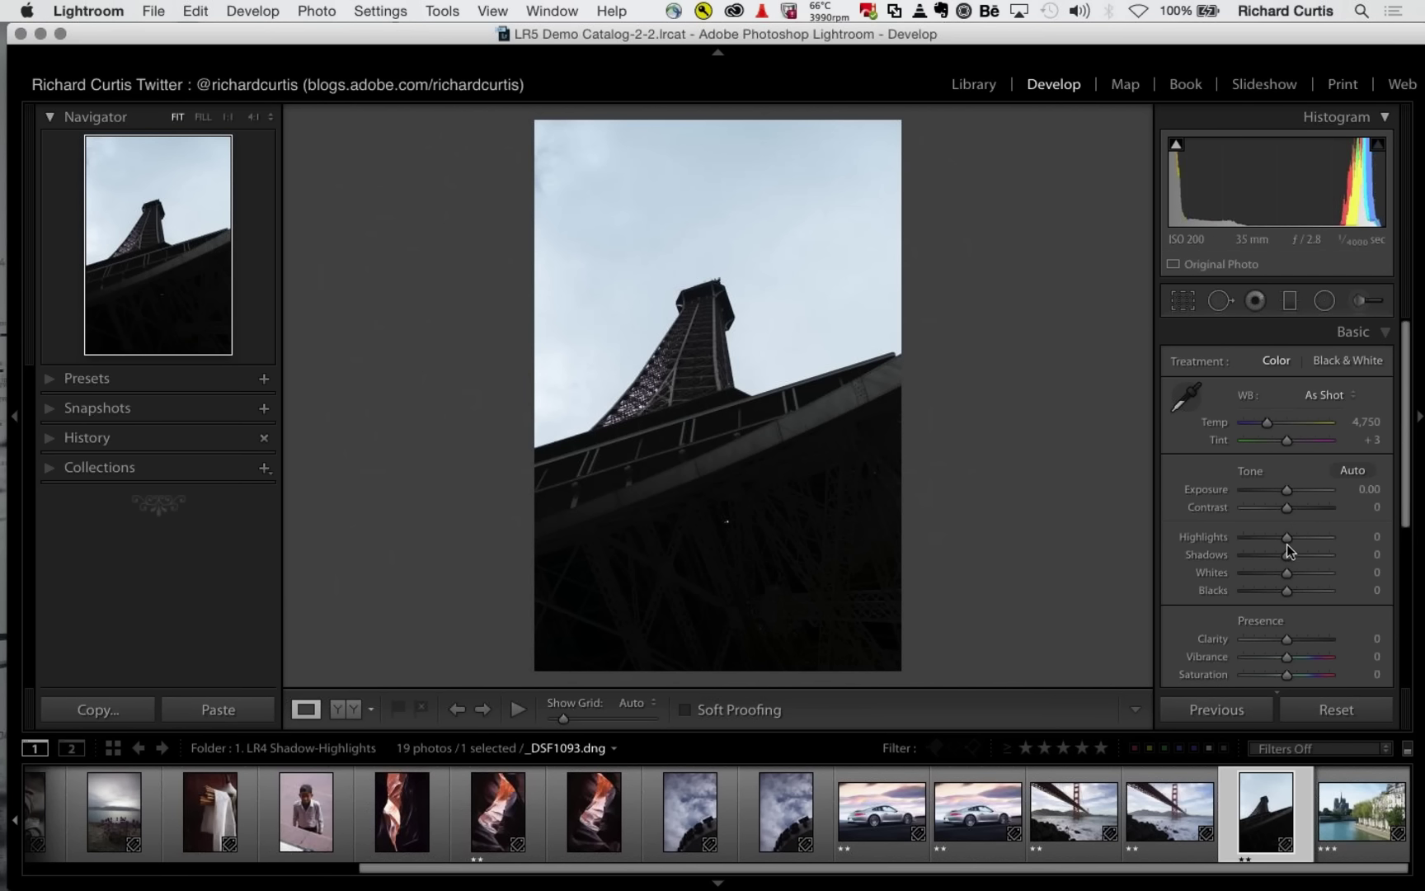
pyautogui.click(1286, 537)
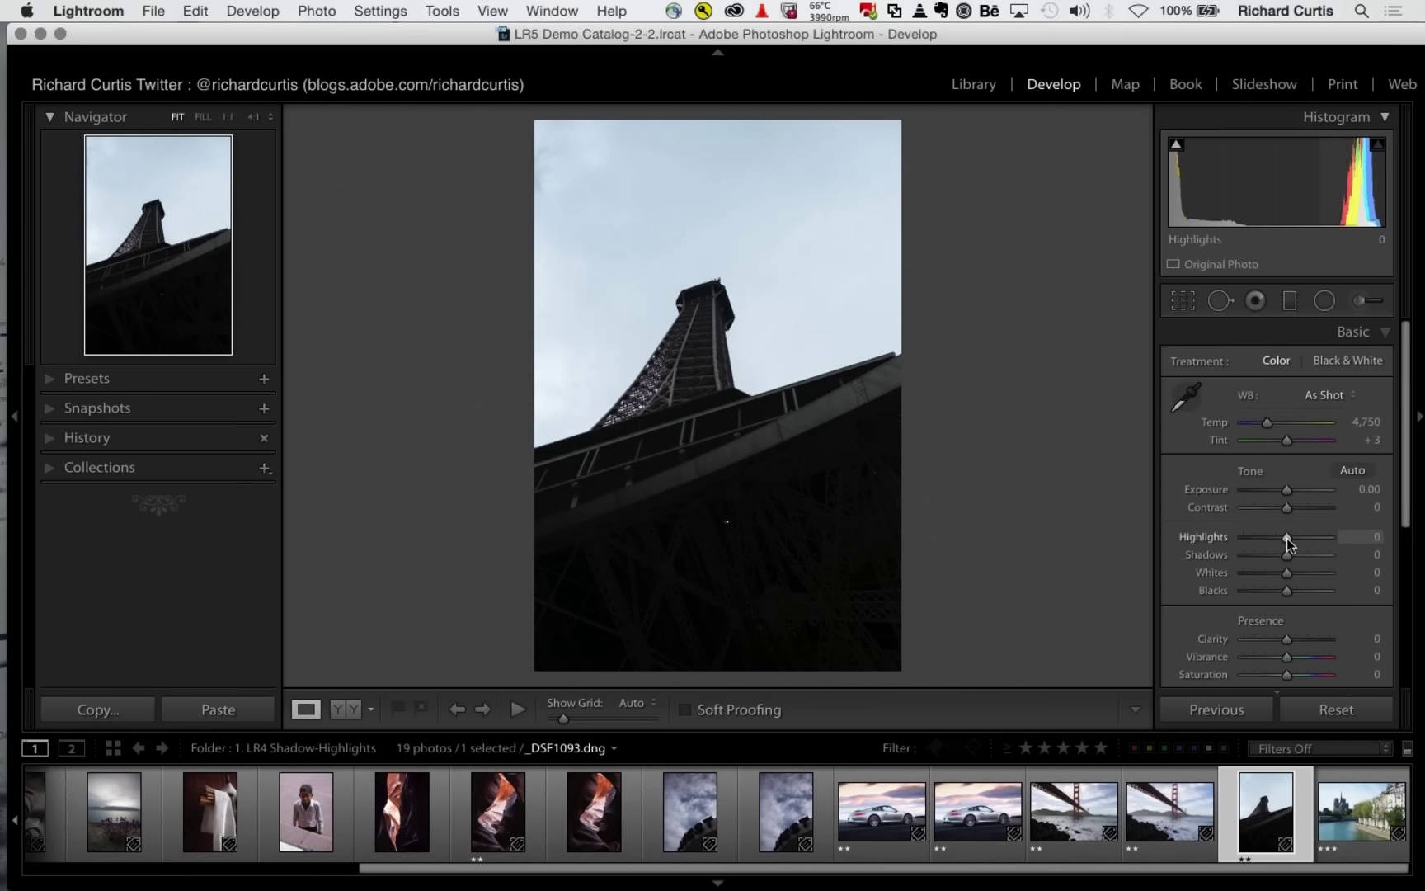
pyautogui.moveTo(1288, 538); pyautogui.dragTo(1236, 538)
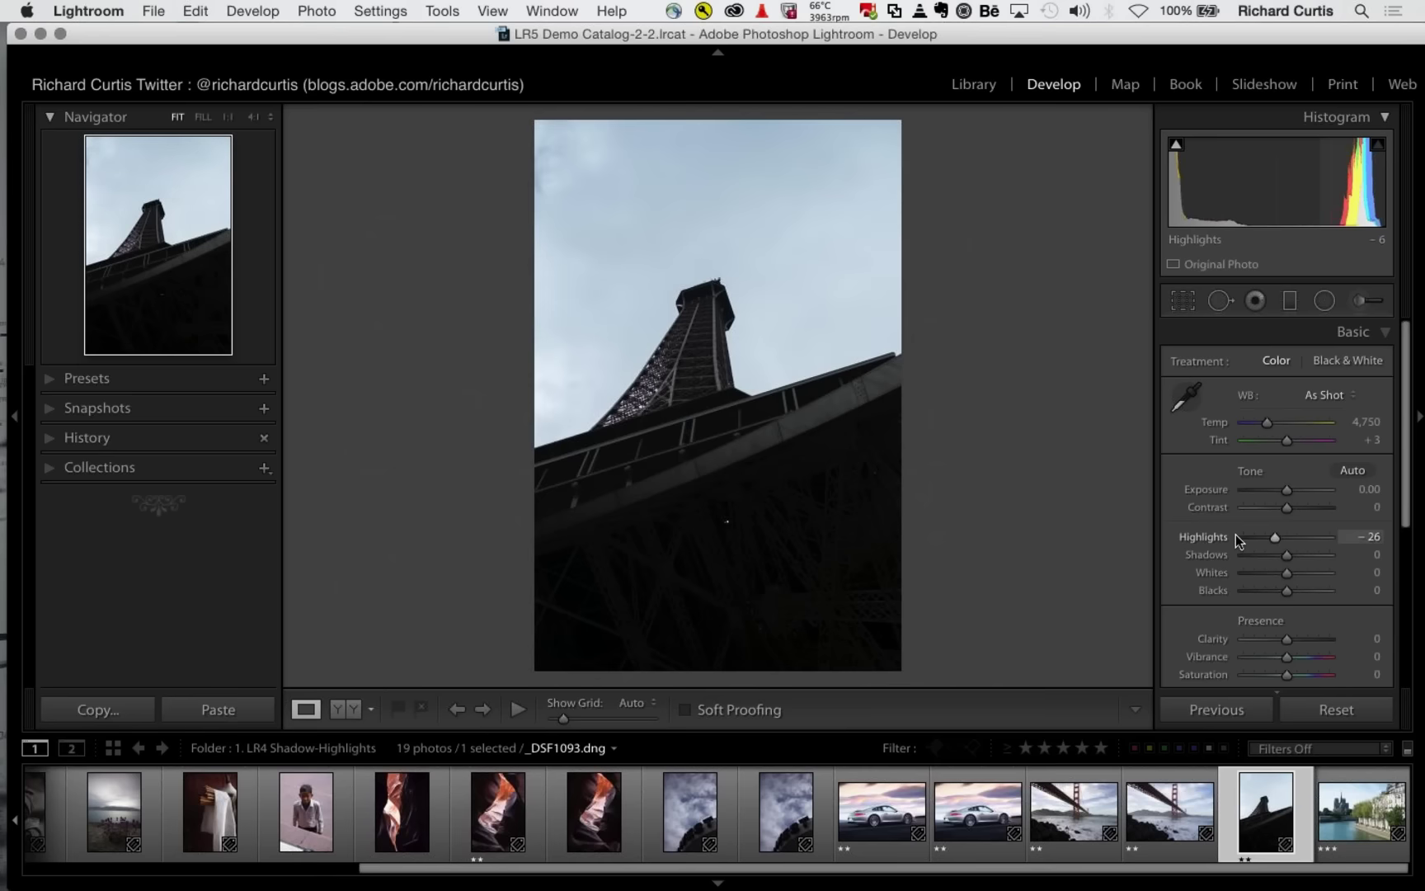
pyautogui.click(1235, 536)
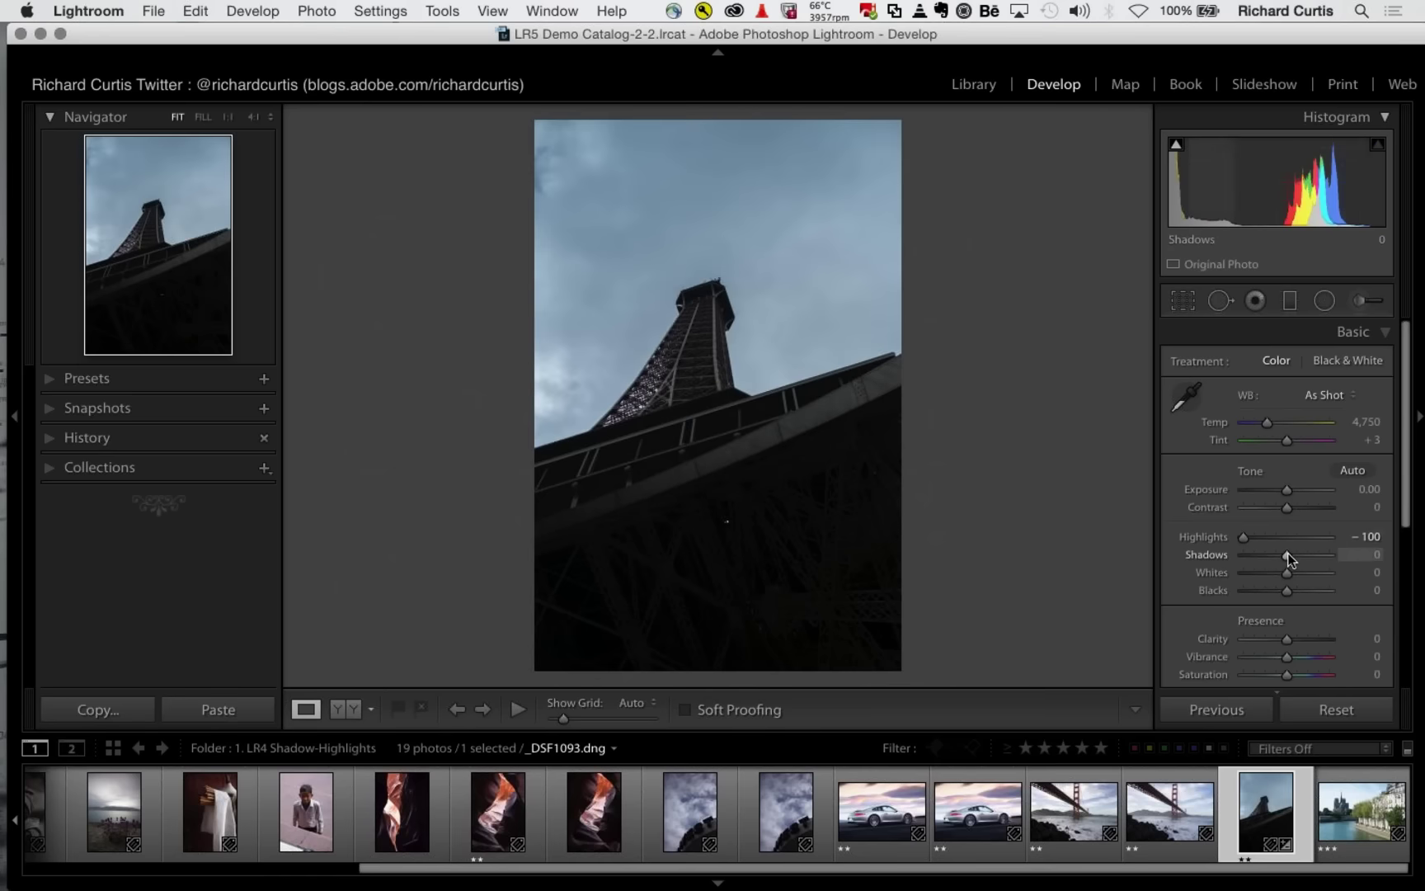
# - Raise the Shadows to +66 and compare the photo before and after in a side-by-side view
pyautogui.moveTo(1291, 559); pyautogui.dragTo(1322, 554)
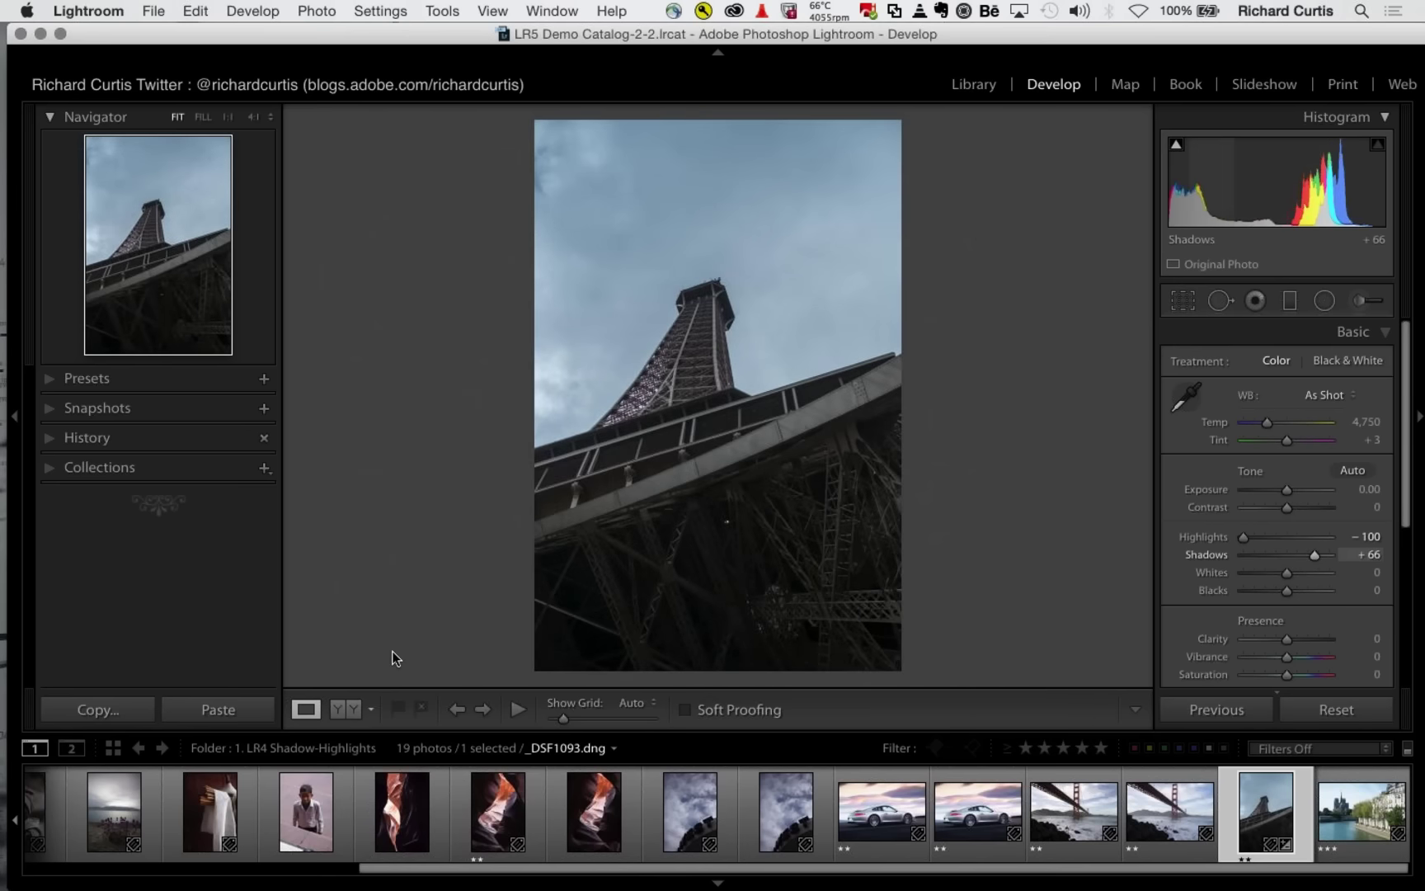
pyautogui.click(336, 713)
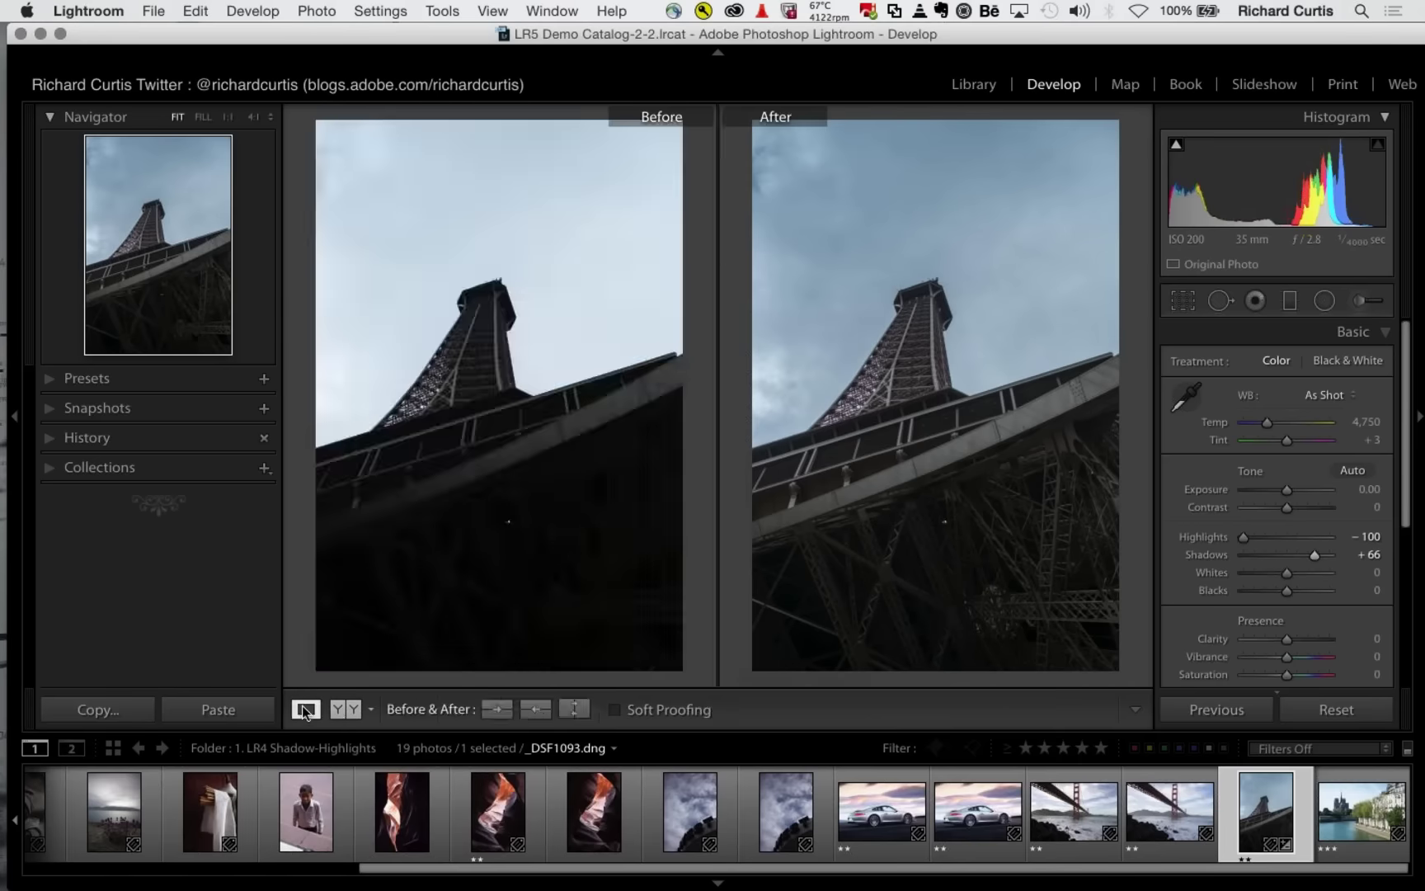
pyautogui.click(305, 709)
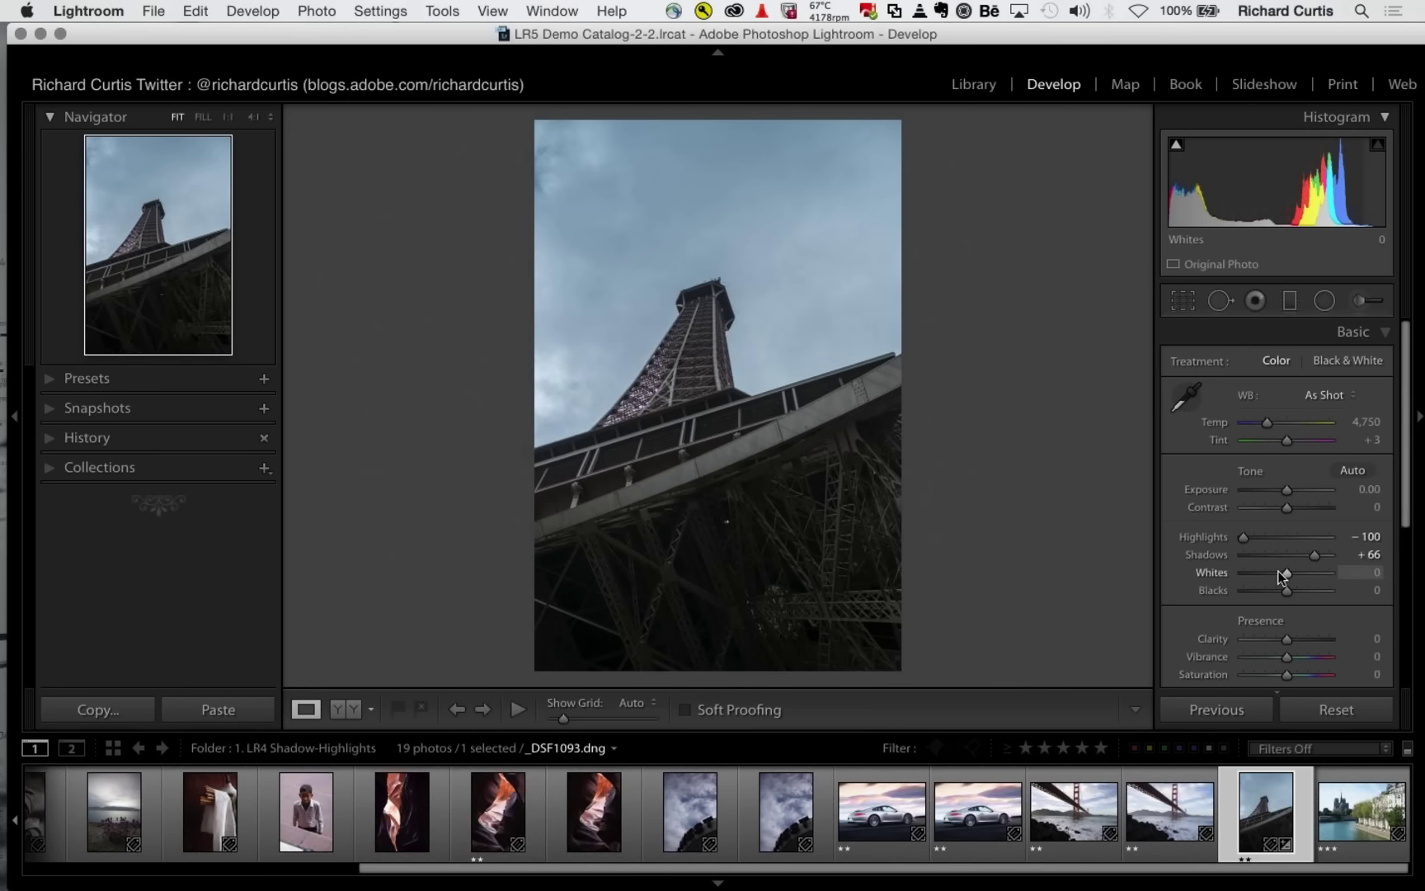
# - Raise the Whites of the Eiffel Tower photo to +35
pyautogui.moveTo(1280, 572)
pyautogui.mouseDown()
pyautogui.moveTo(1262, 572)
pyautogui.moveTo(1303, 579)
pyautogui.mouseUp()
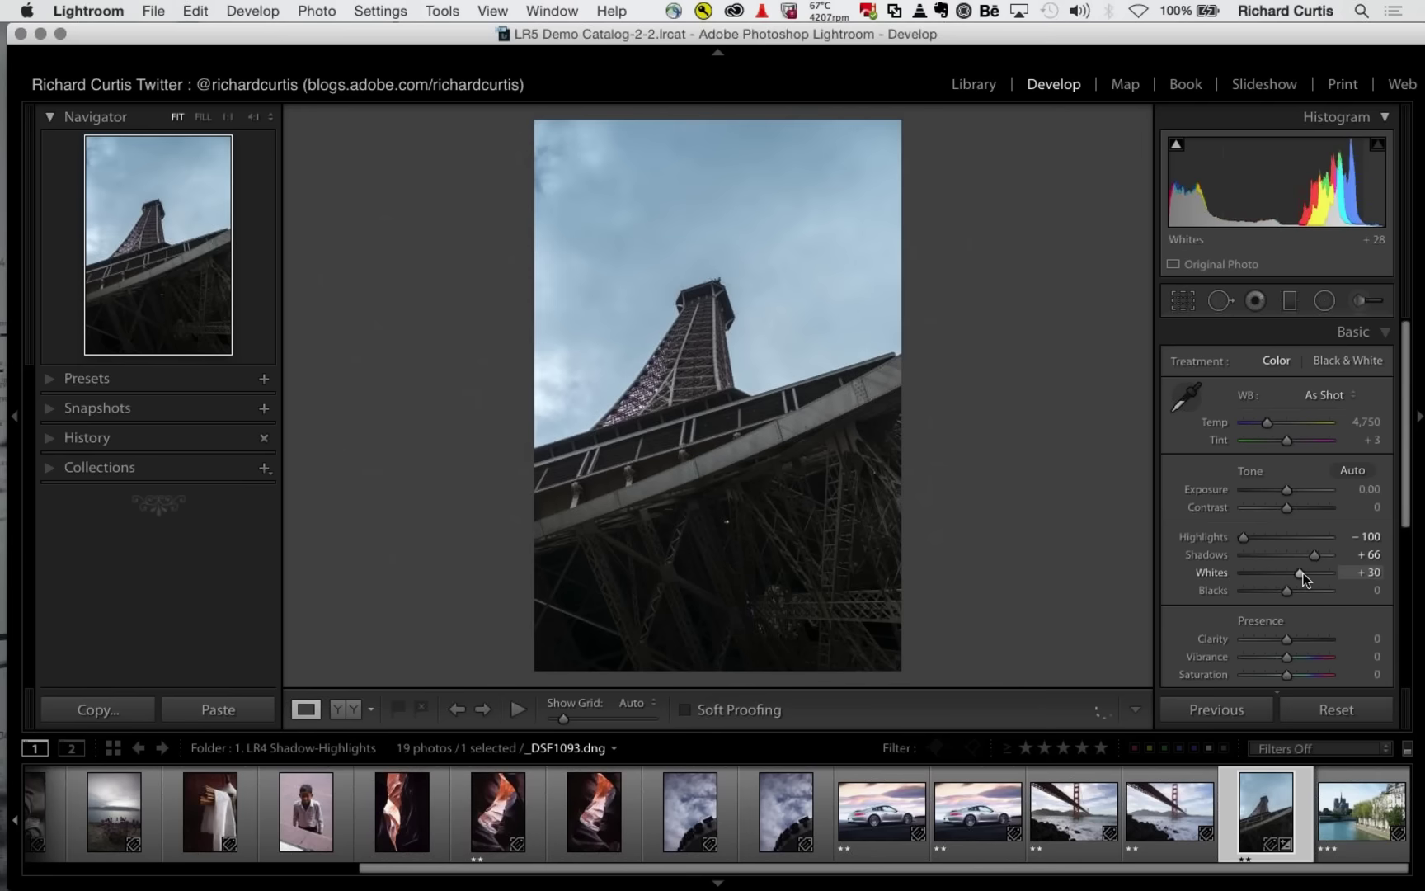
pyautogui.moveTo(1303, 577); pyautogui.dragTo(1305, 578)
pyautogui.press('l')
pyautogui.hotkey('shift', 'l')
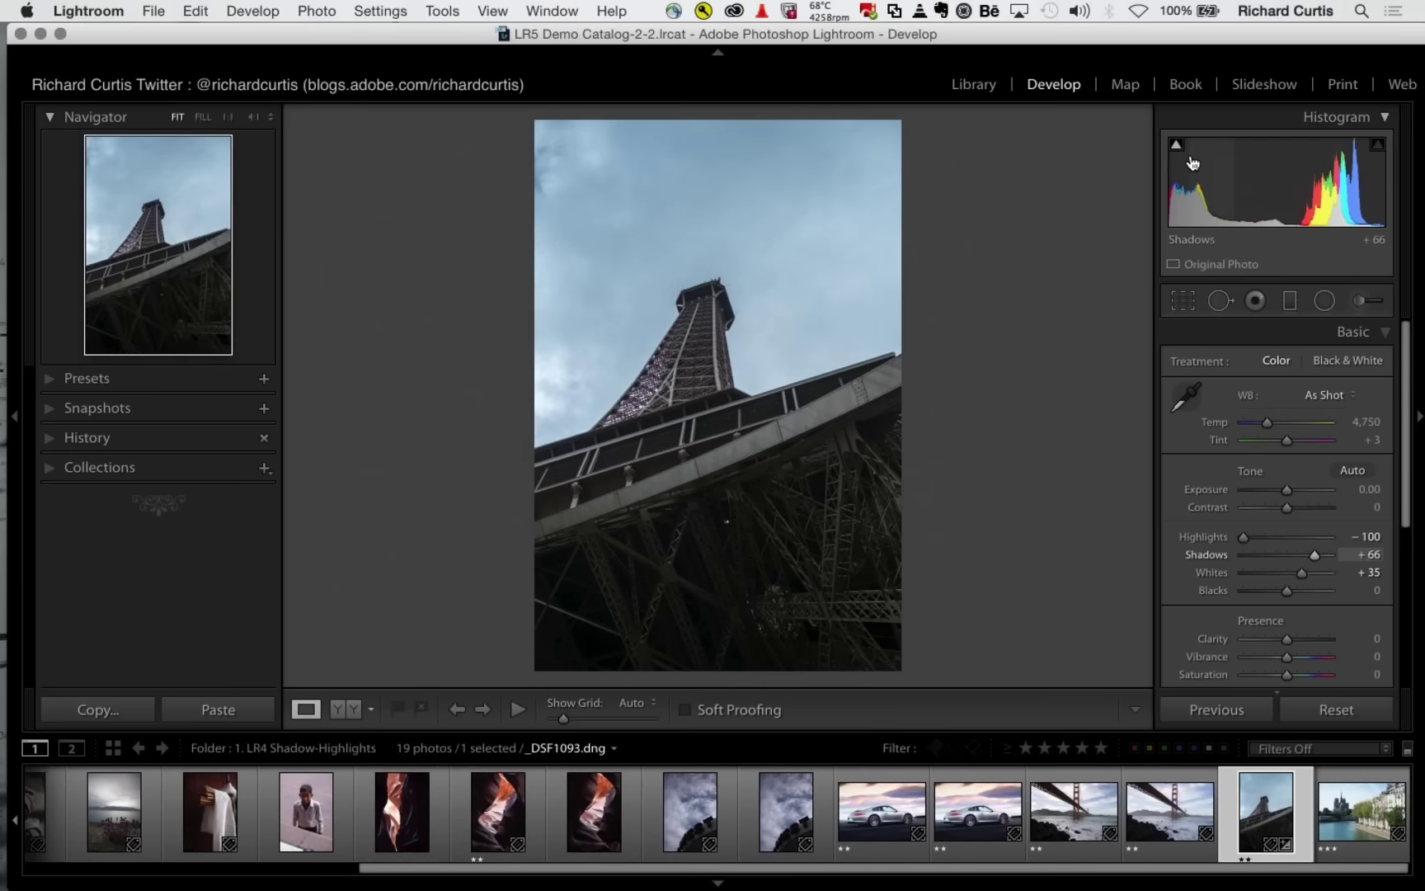
pyautogui.moveTo(1327, 152)
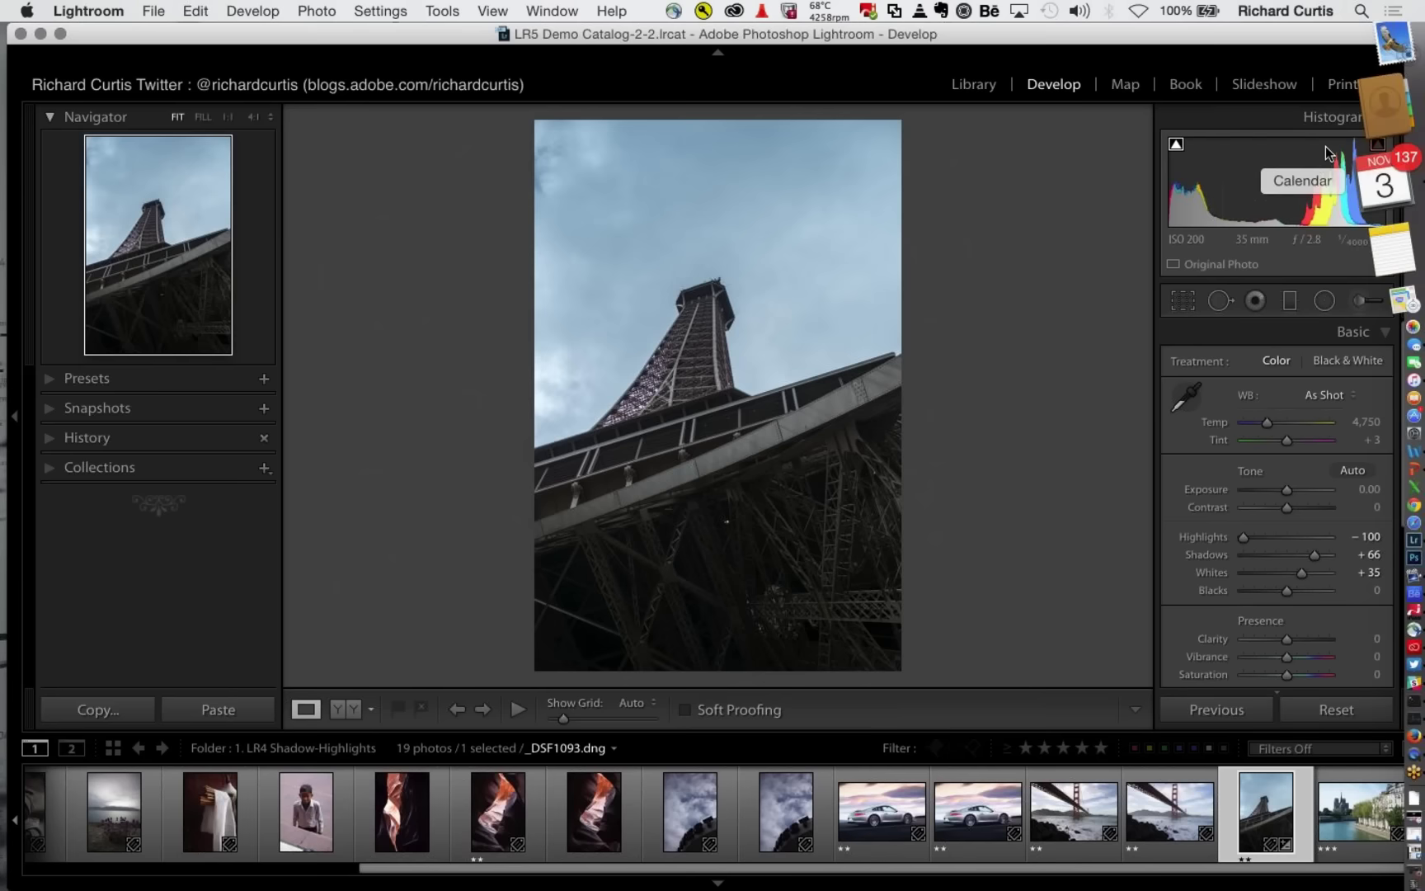
pyautogui.click(1327, 153)
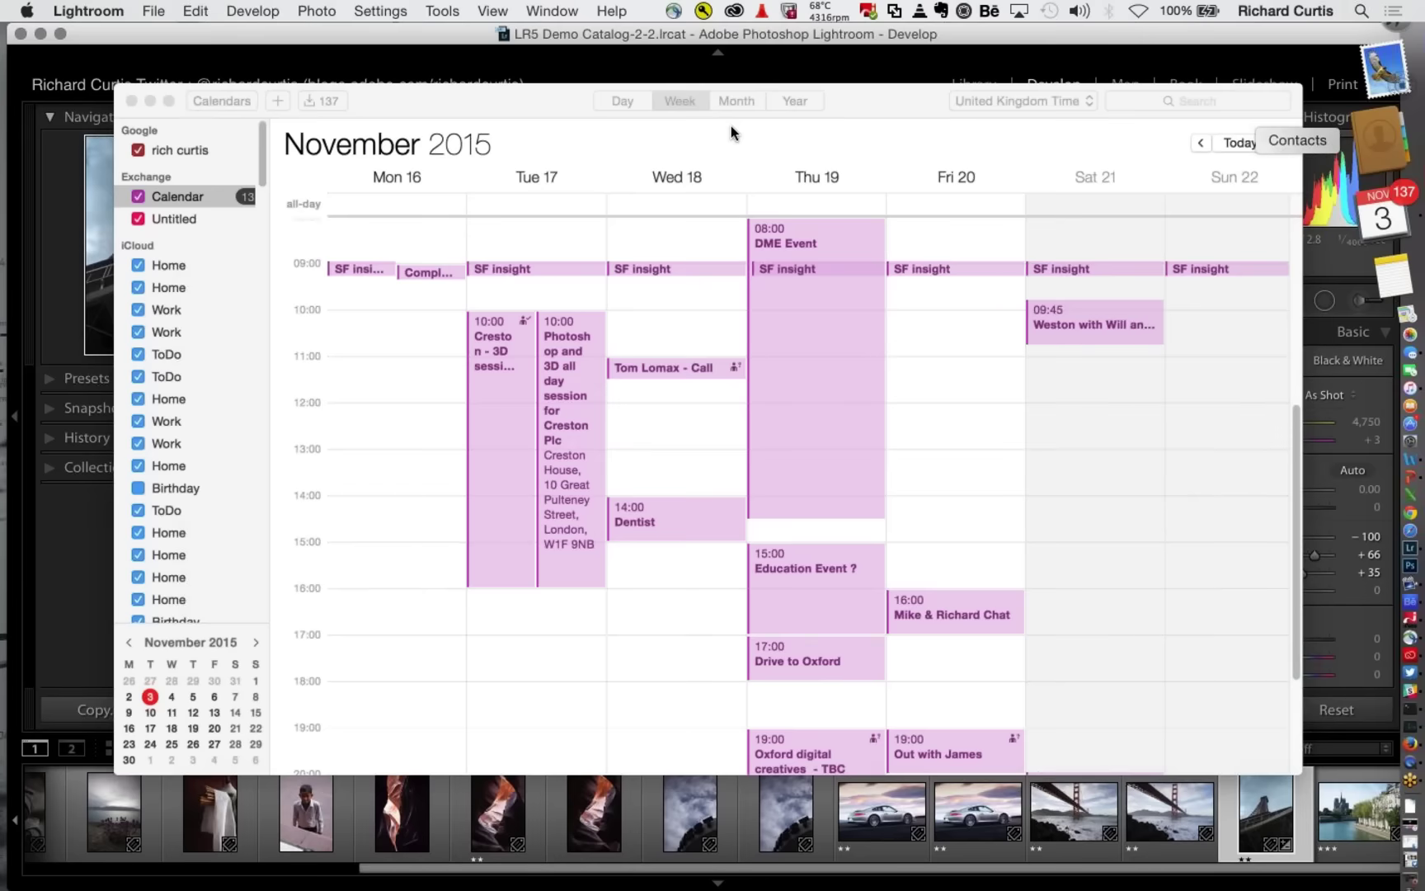
pyautogui.press('super+w')
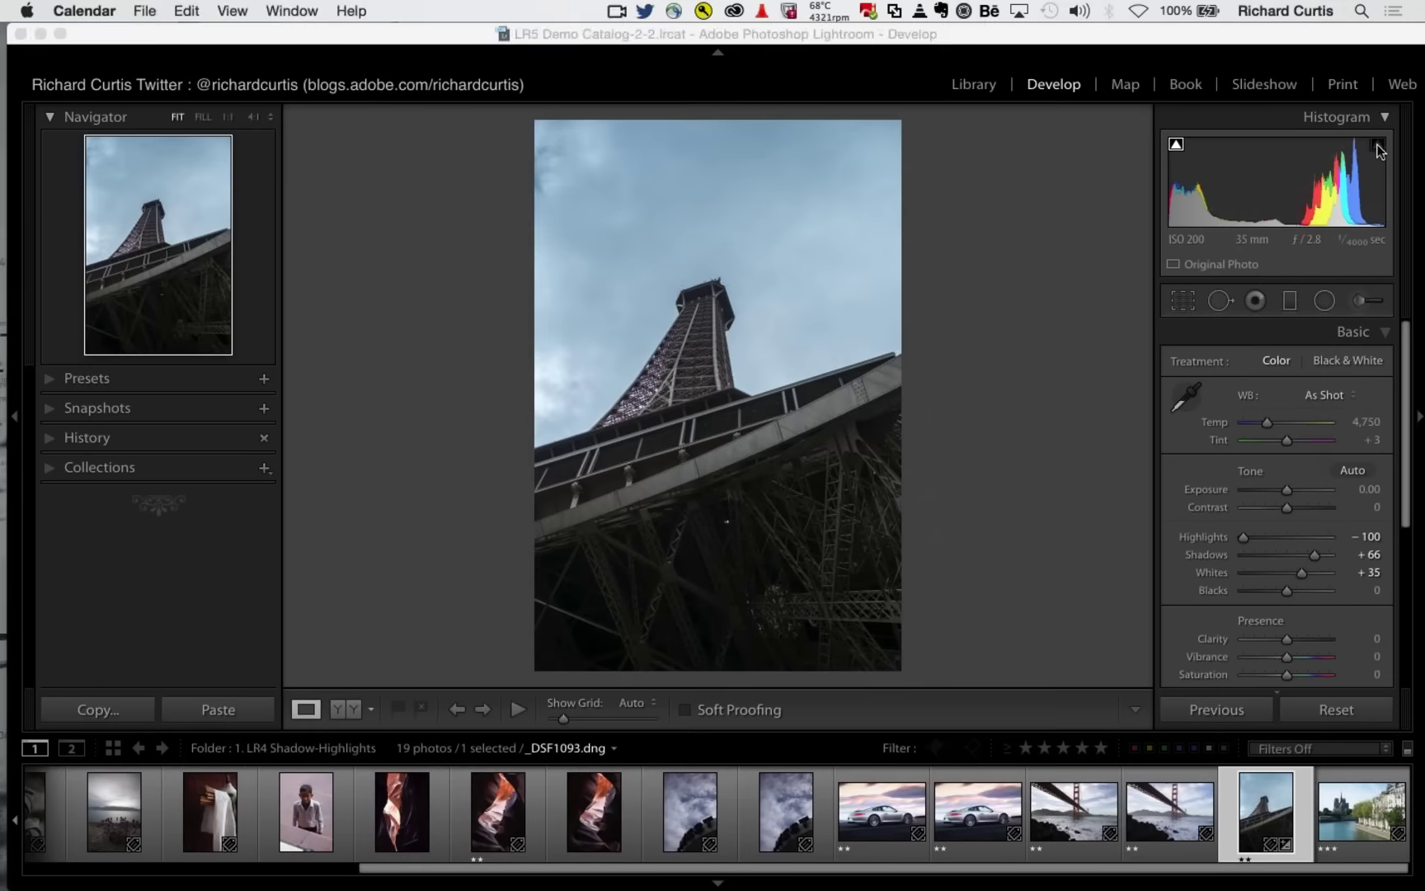
# - Turn on the highlight clipping warning and set the Whites to +40
pyautogui.click(1379, 149)
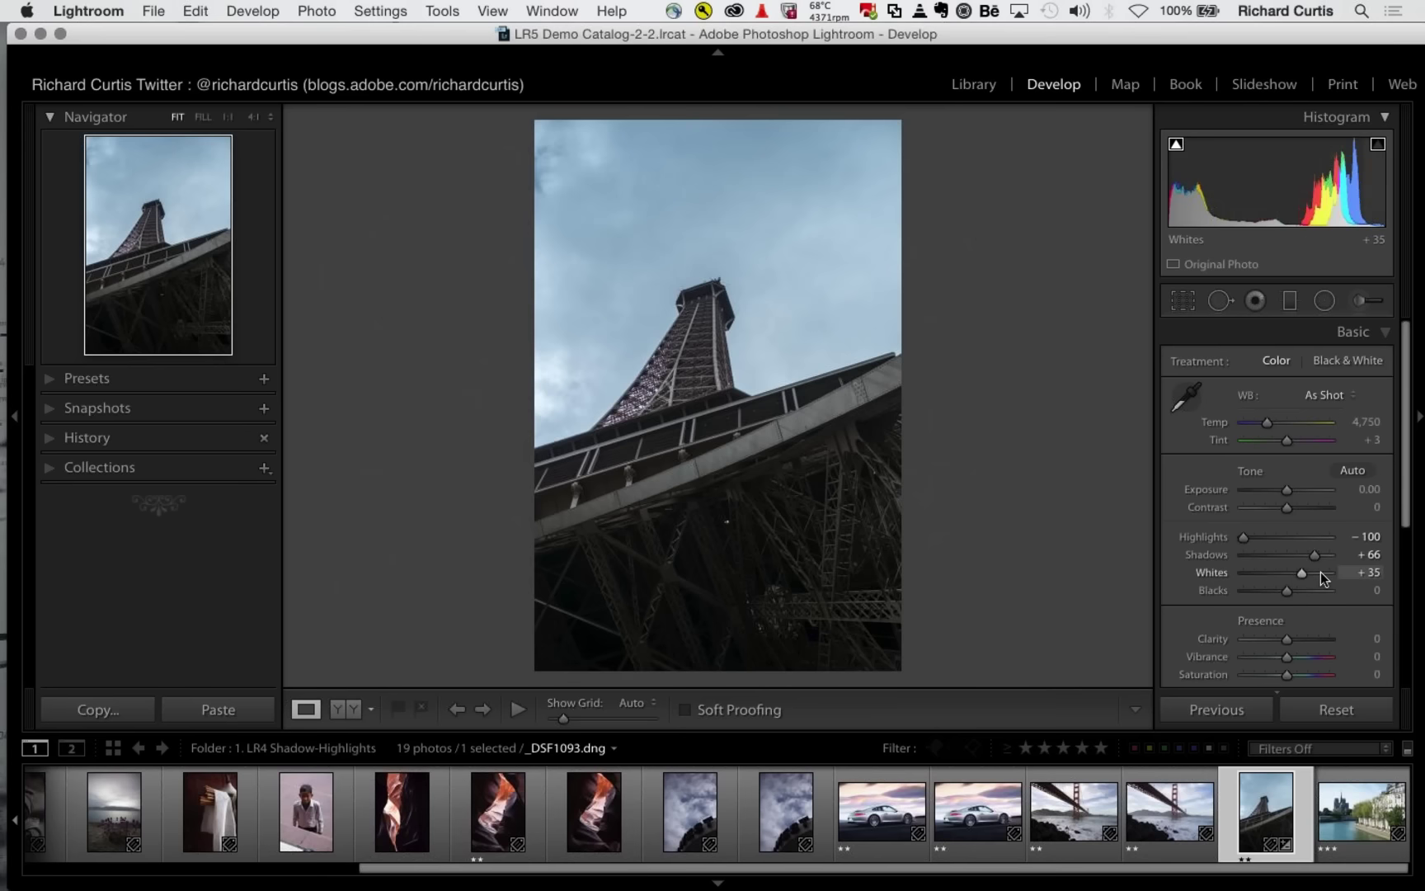
pyautogui.click(1320, 572)
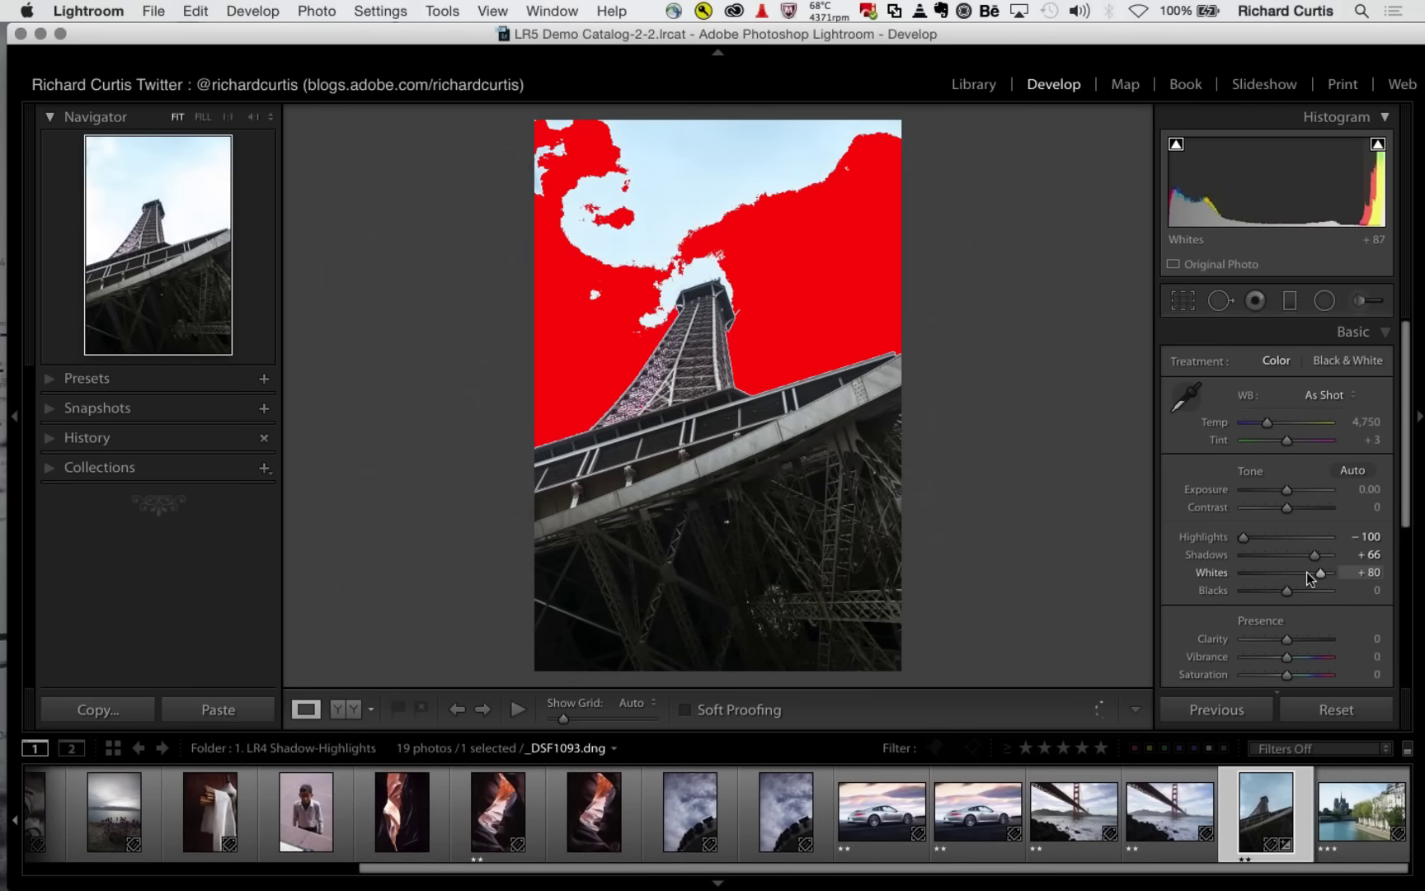
pyautogui.moveTo(1306, 572); pyautogui.dragTo(1291, 572)
# - Lower the Blacks to −37 and turn off the clipping warnings
pyautogui.moveTo(1287, 590); pyautogui.dragTo(1269, 596)
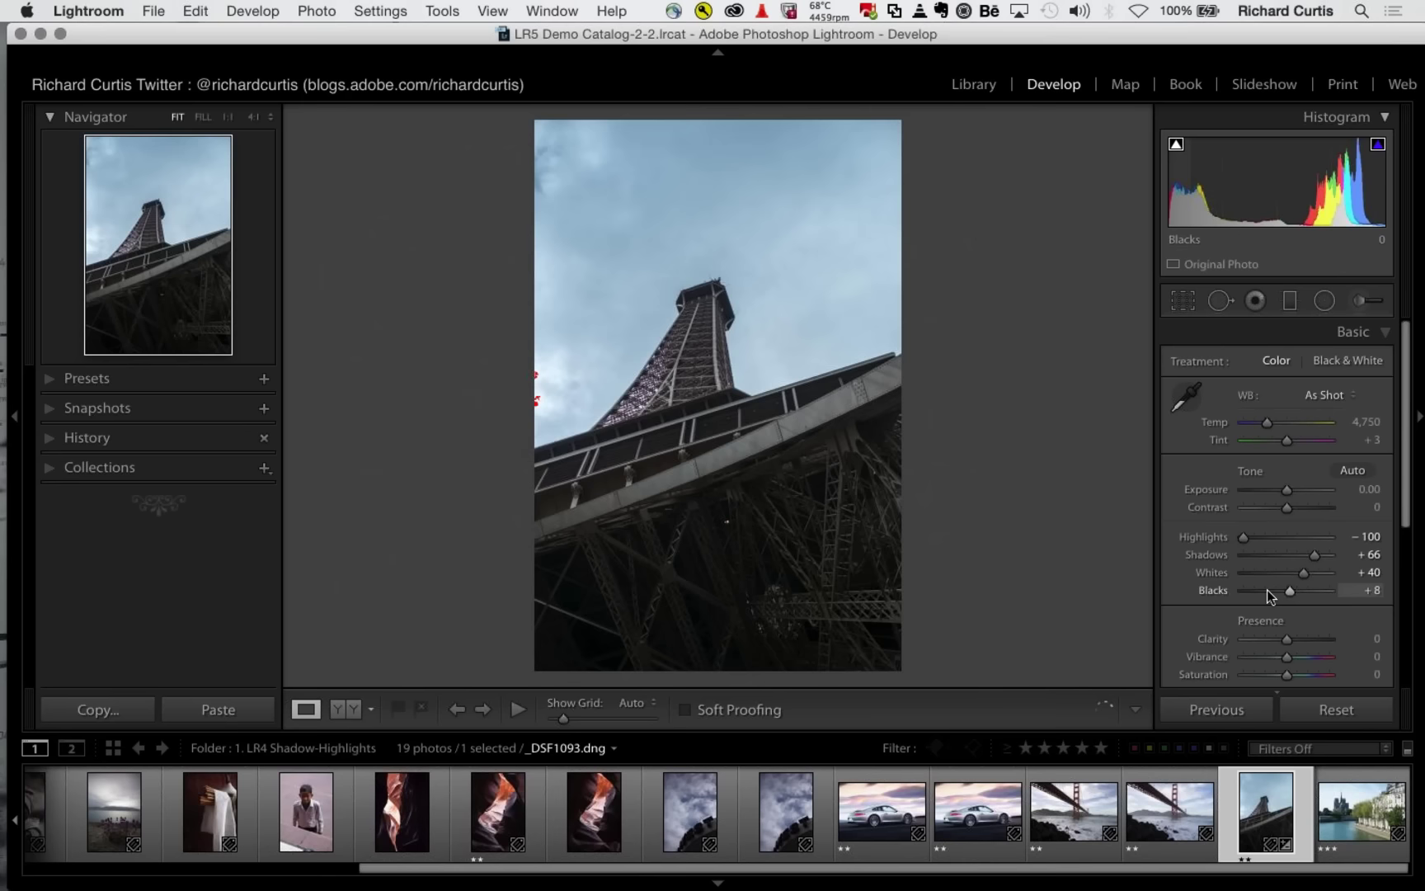
pyautogui.click(1266, 590)
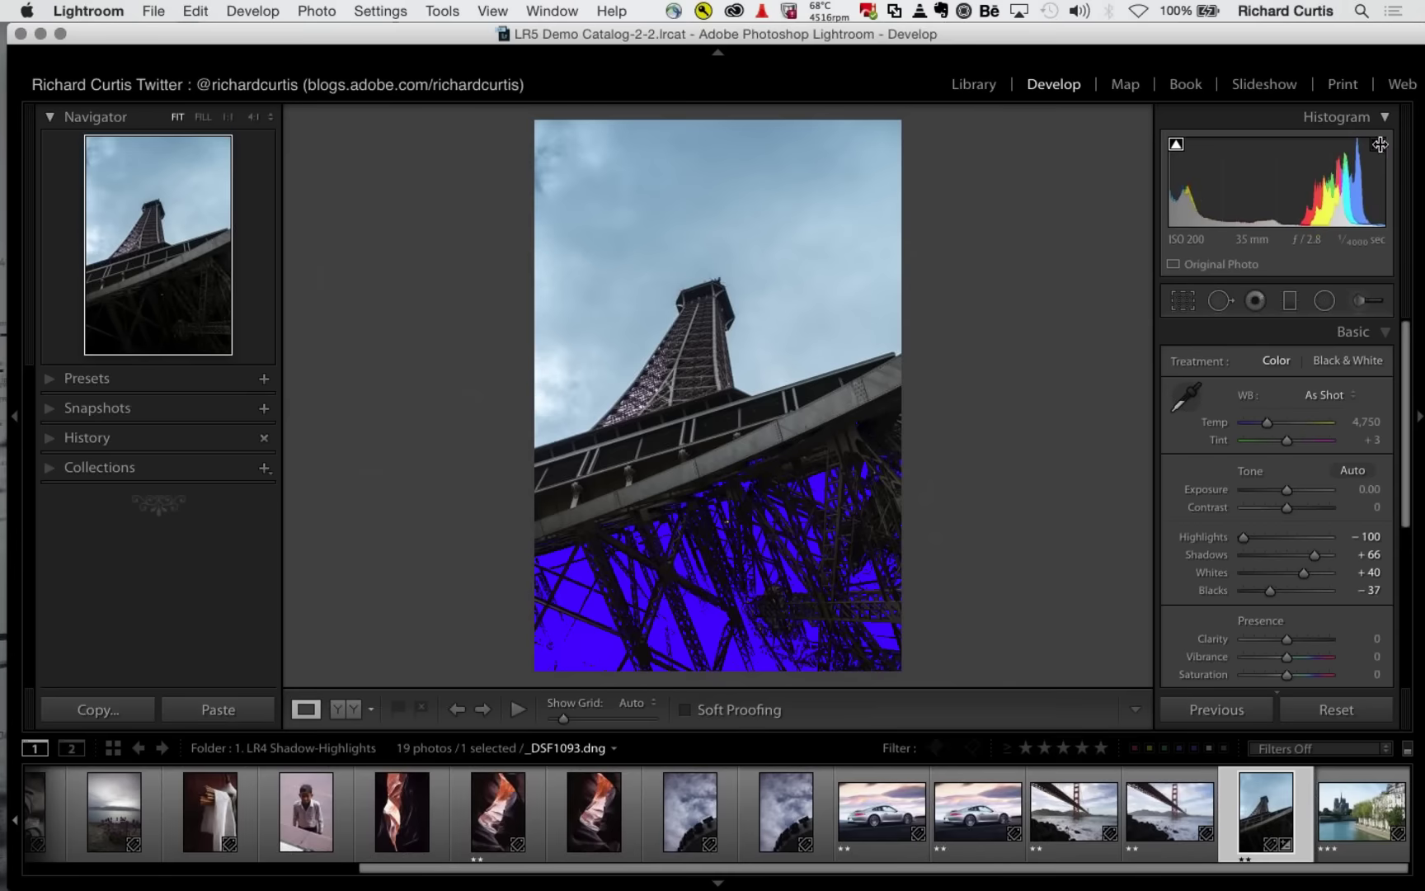
pyautogui.click(1176, 146)
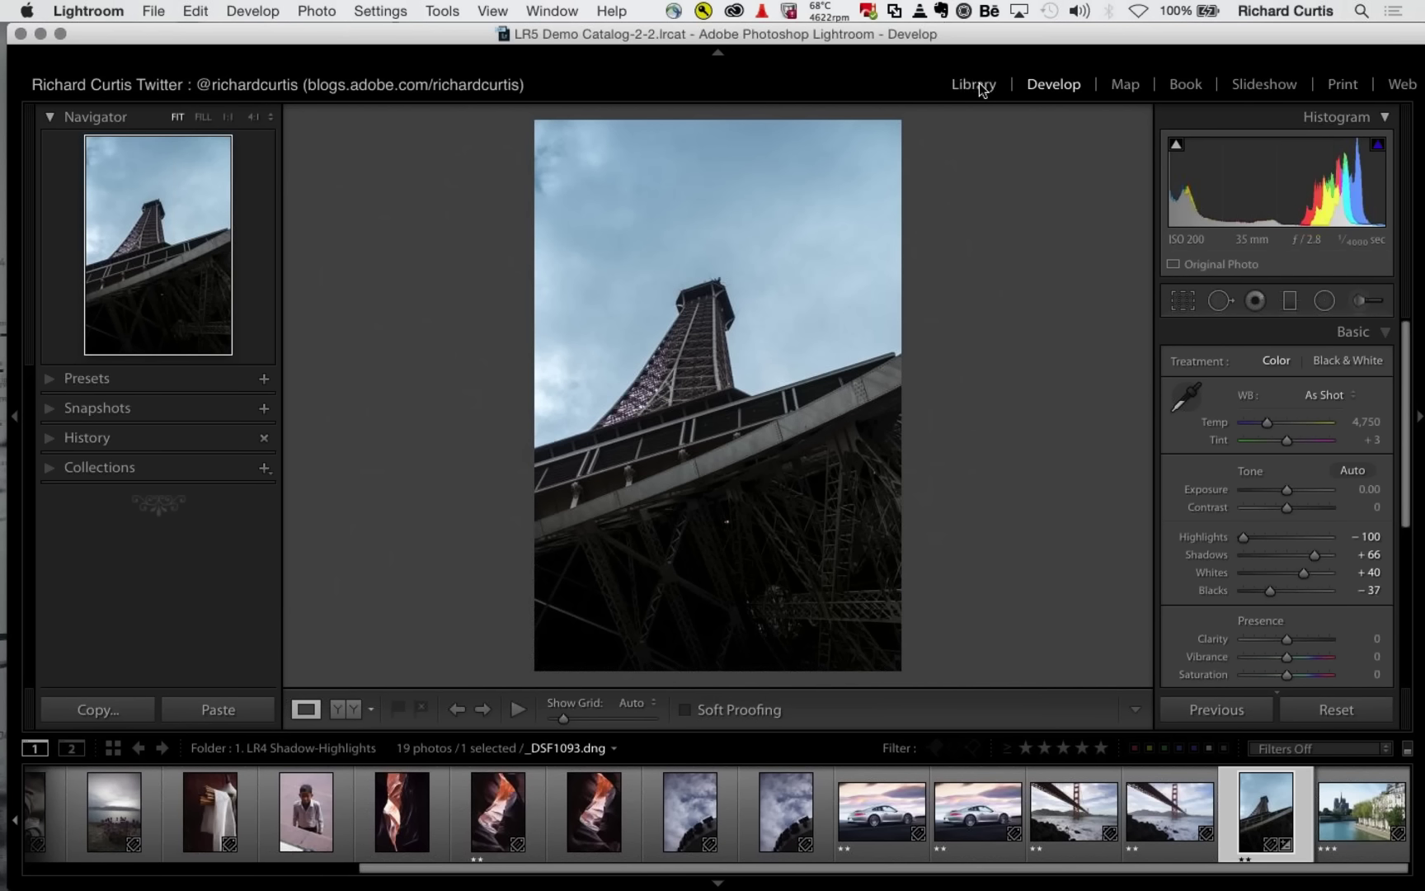
# - Open the landscape photo L1008832.dng from the LR6 folder "2. Filter Brush" in Develop
pyautogui.click(974, 85)
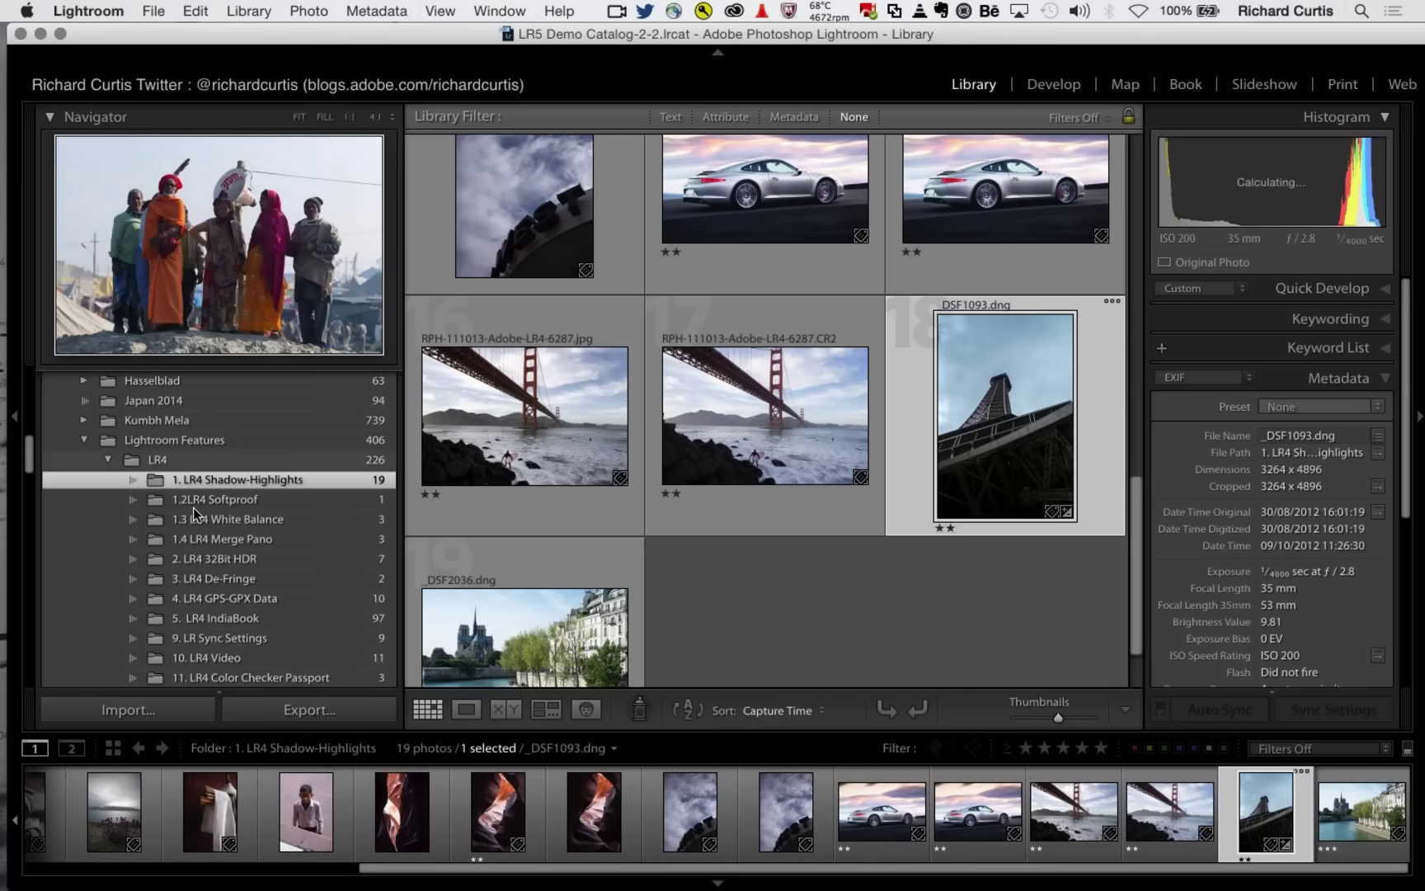
pyautogui.scroll(-5, 193, 508)
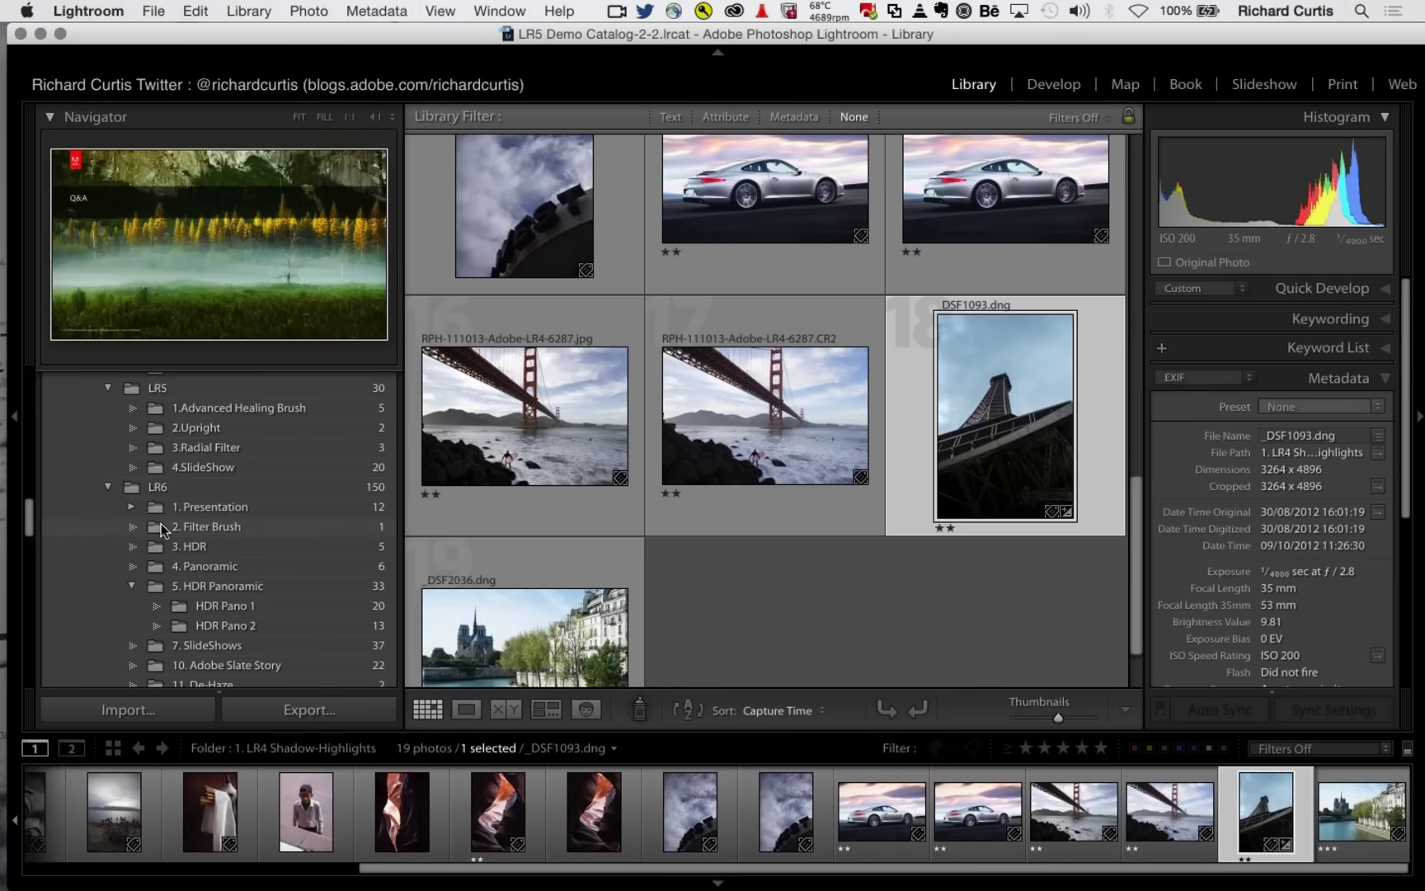
pyautogui.click(160, 525)
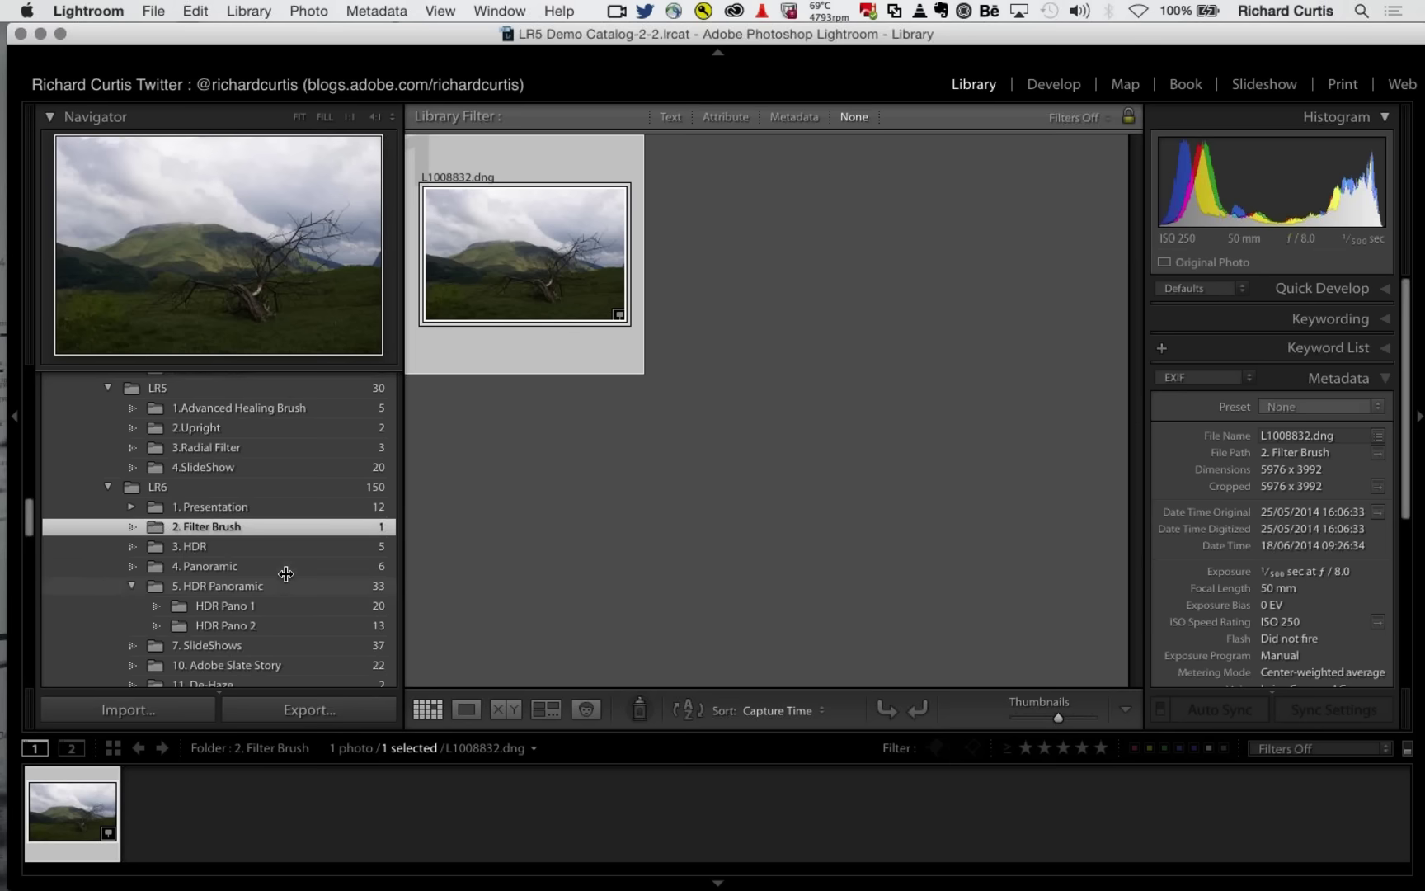
pyautogui.click(1062, 87)
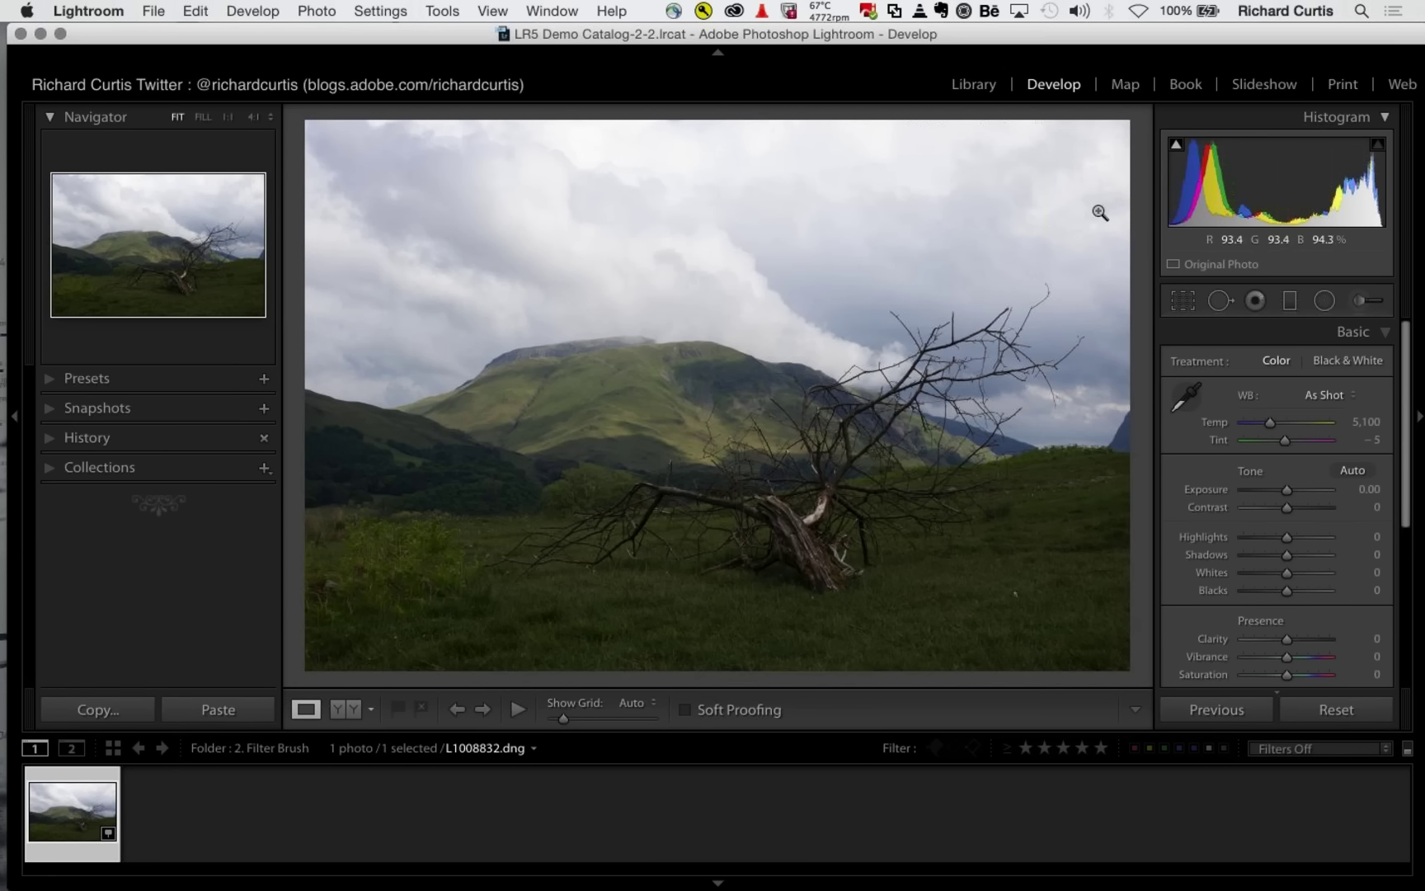
# - Draw a slightly tilted graduated filter with −2.49 exposure from the sky down to the grass beside the dead tree
pyautogui.click(1290, 302)
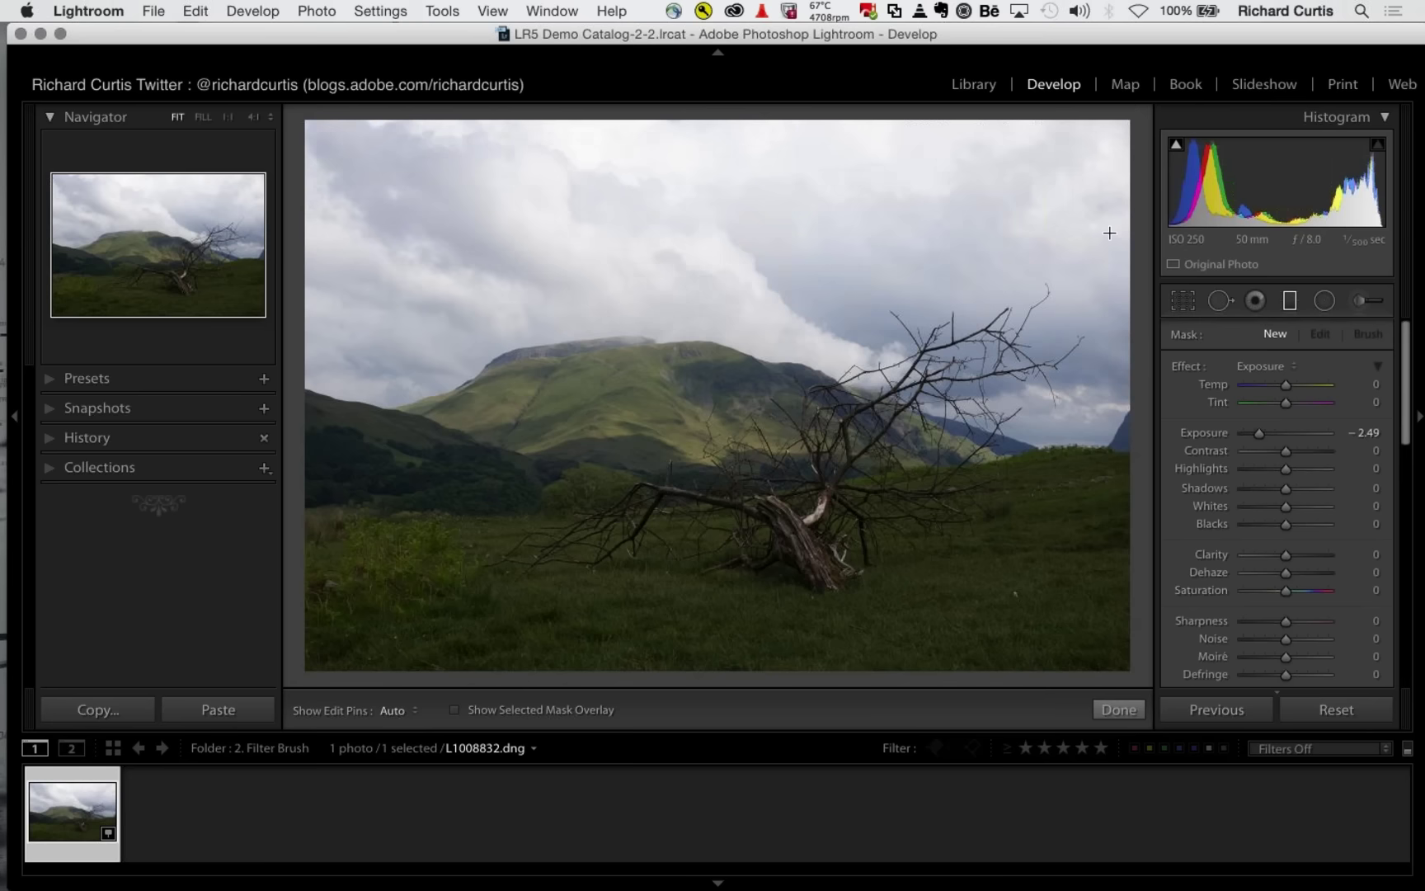
pyautogui.moveTo(1109, 232); pyautogui.dragTo(1051, 561)
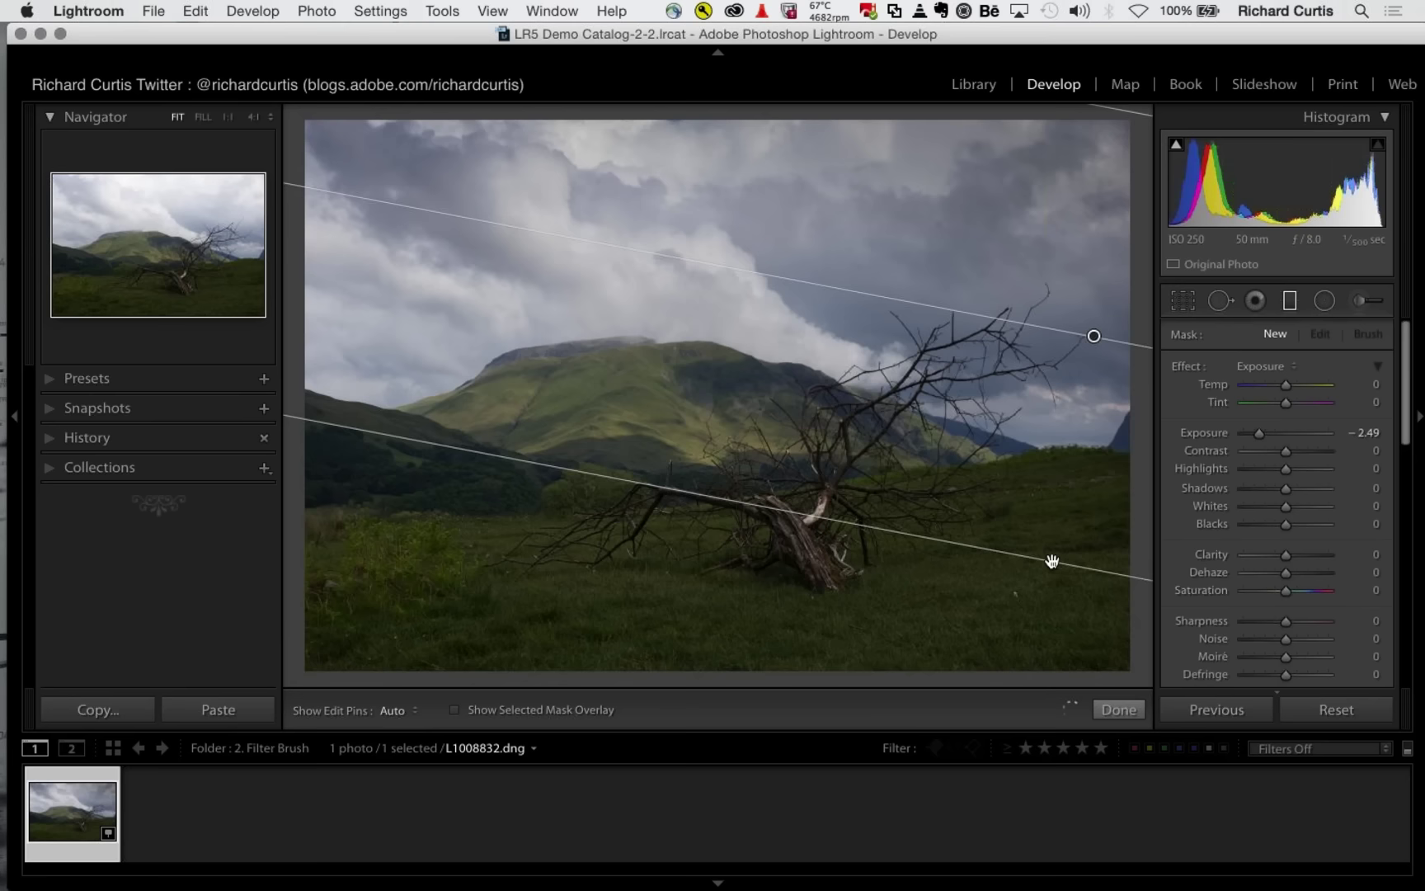
pyautogui.moveTo(1051, 561); pyautogui.dragTo(1052, 575)
# - Move the graduated filter slightly lower over the hills, using the mask overlay to check its coverage
pyautogui.press('o')
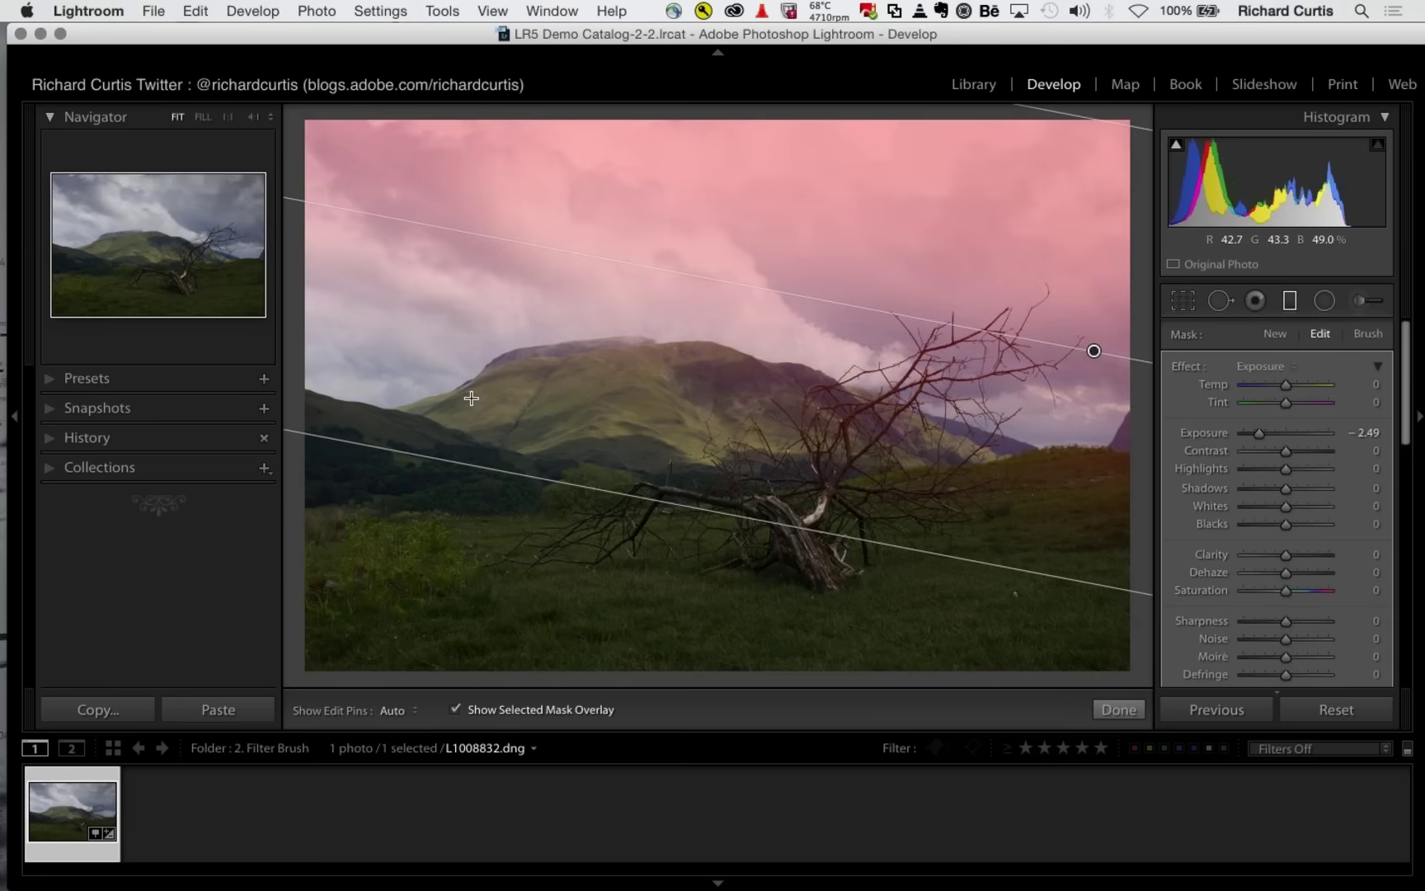
pyautogui.moveTo(471, 398); pyautogui.dragTo(854, 392)
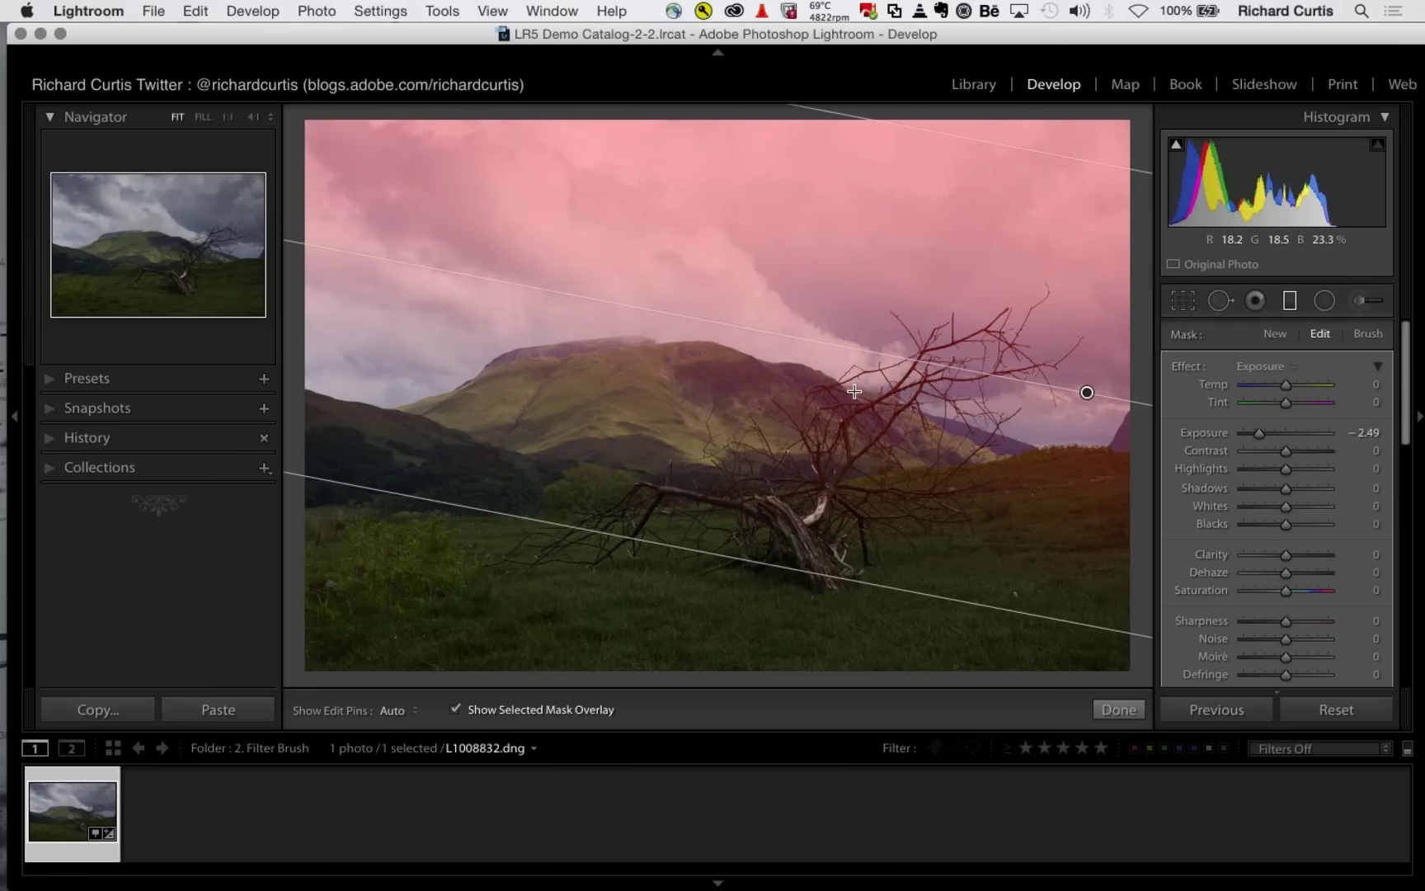
pyautogui.press('o')
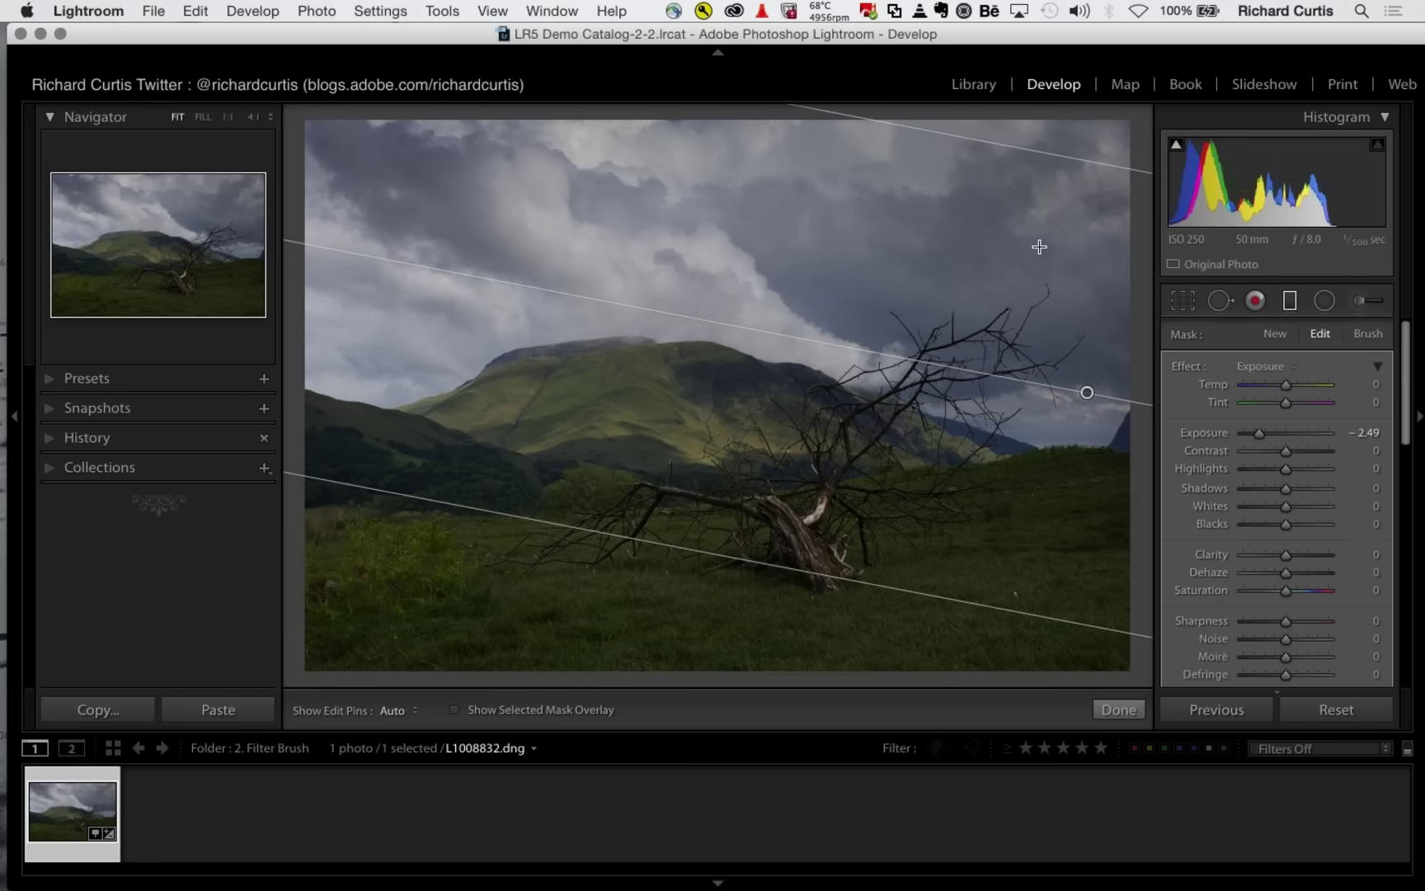
# - Brush the graduated filter's mask onto the lower hills at the photo's left edge, with the mask overlay shown
pyautogui.click(1368, 334)
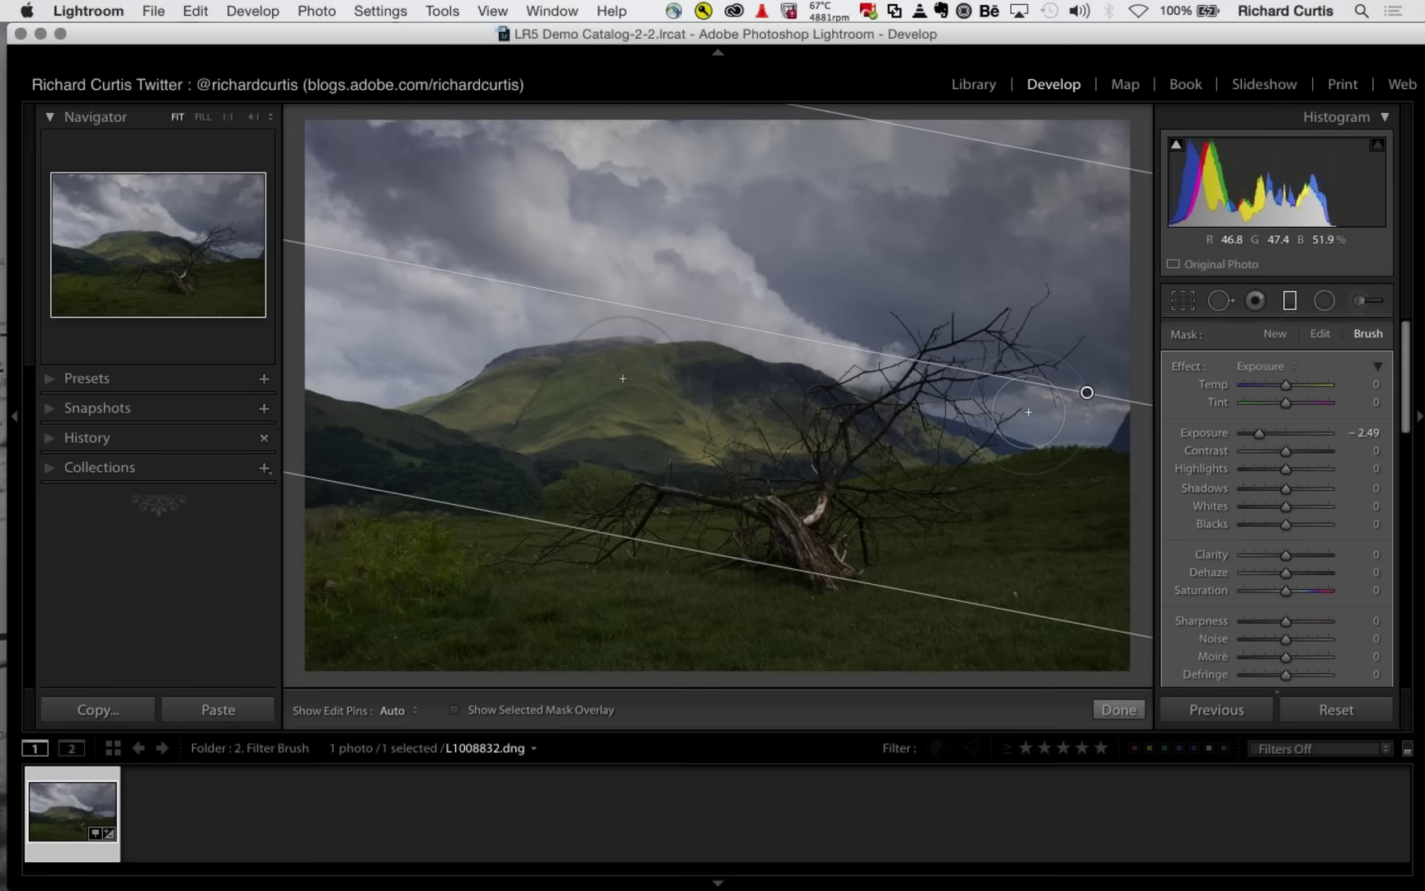
pyautogui.press('o')
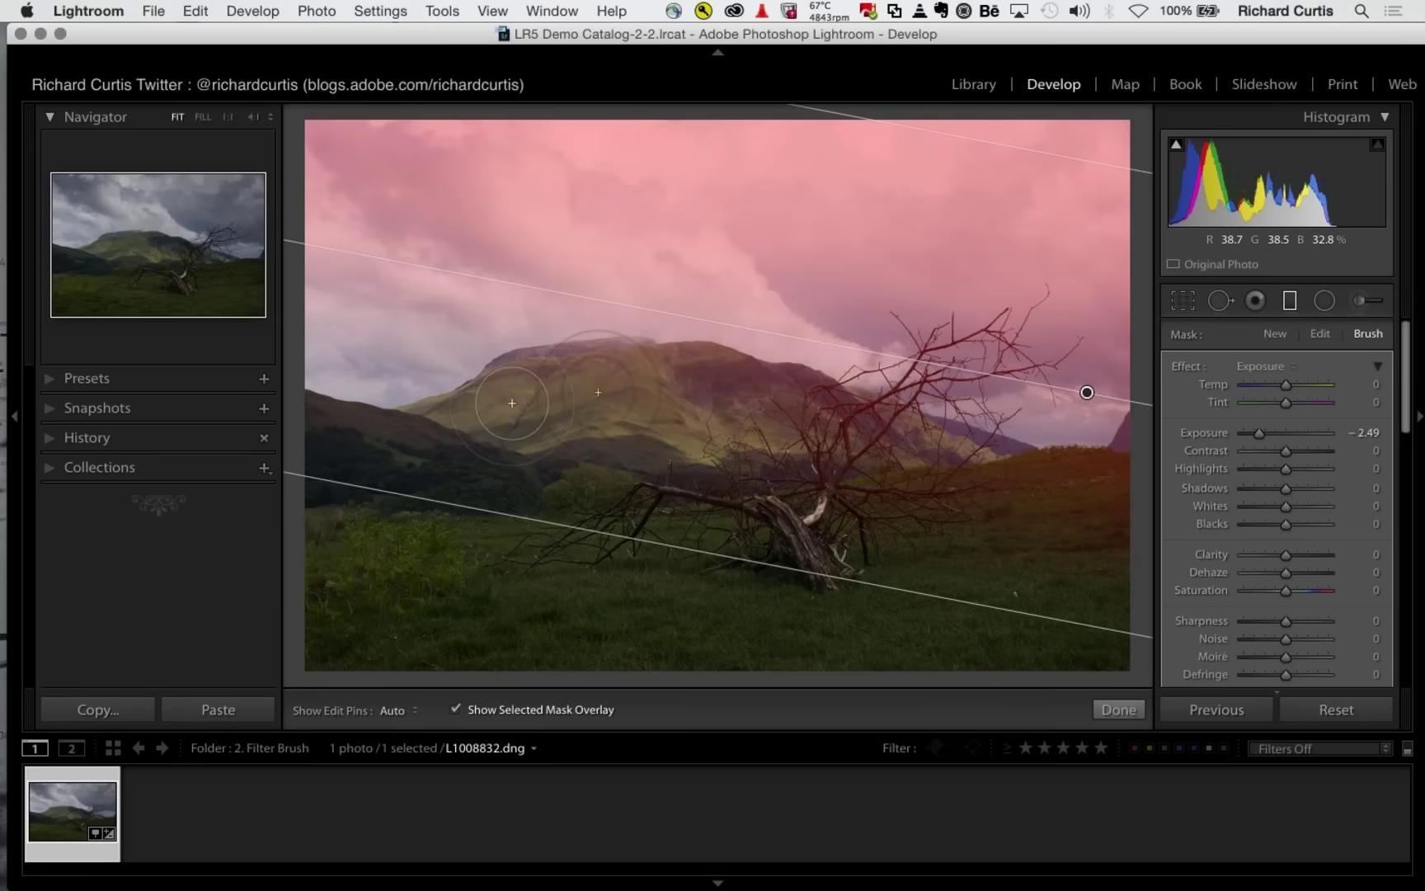
pyautogui.press('h')
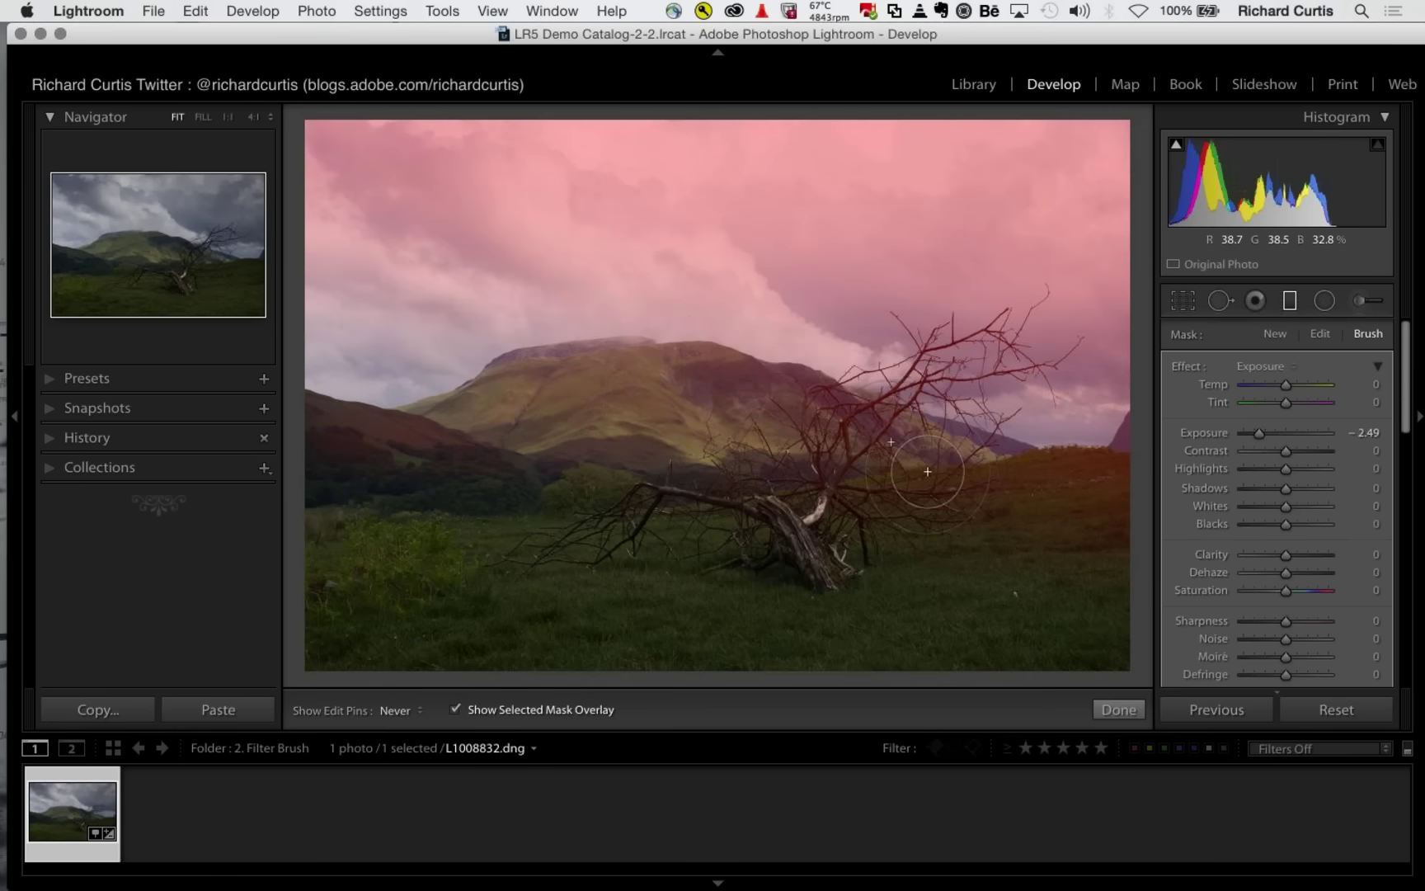
pyautogui.press('h')
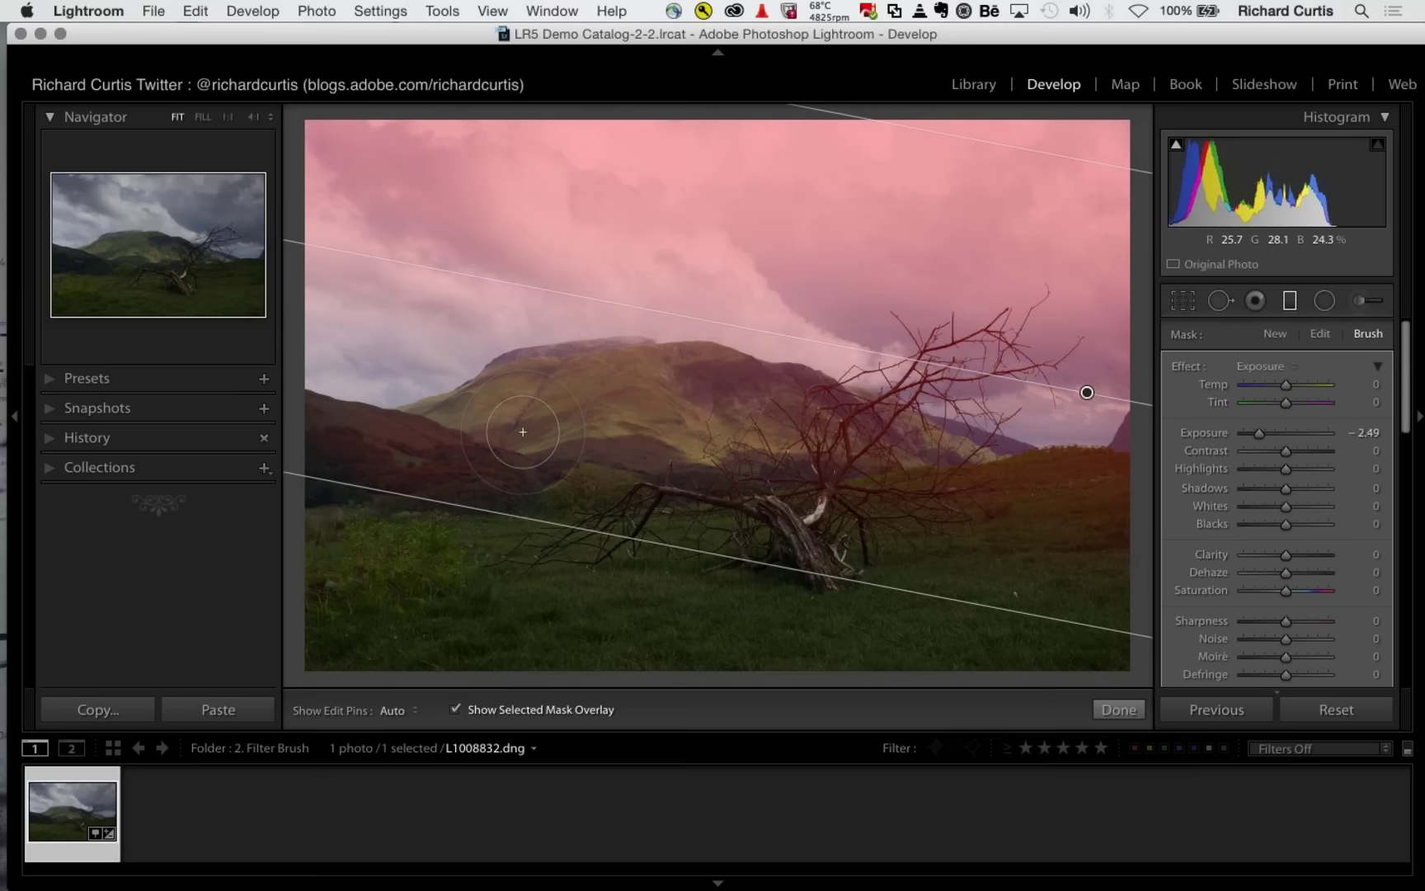
# - Erase the graduated filter's mask from the hills and the foreground around the dead tree, then hide the overlay and finish the filter
pyautogui.press('h')
pyautogui.keyDown('alt'); pyautogui.moveTo(511, 446); pyautogui.dragTo(379, 477); pyautogui.keyUp('alt')
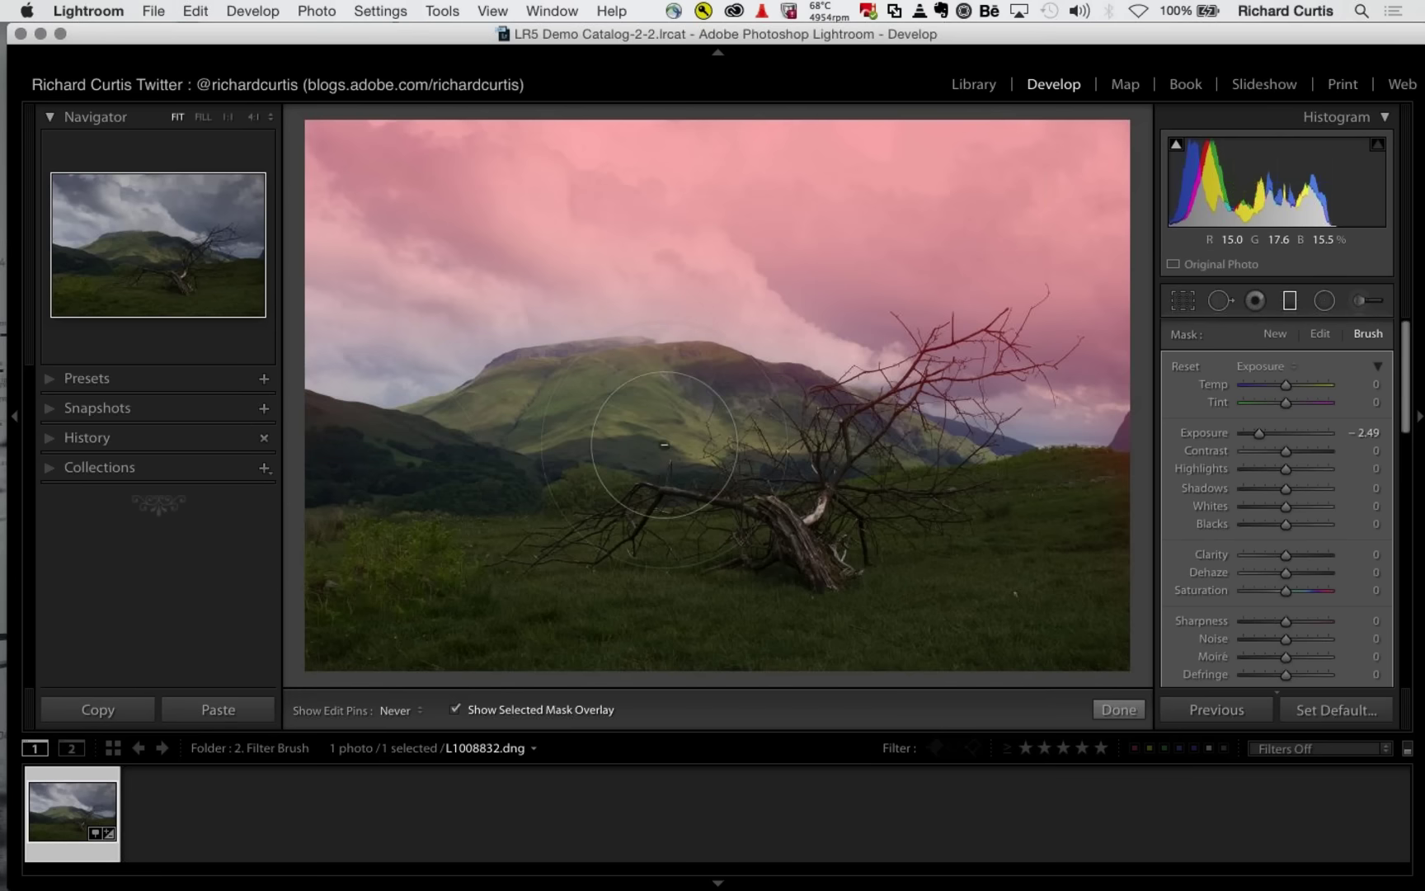
pyautogui.press('h')
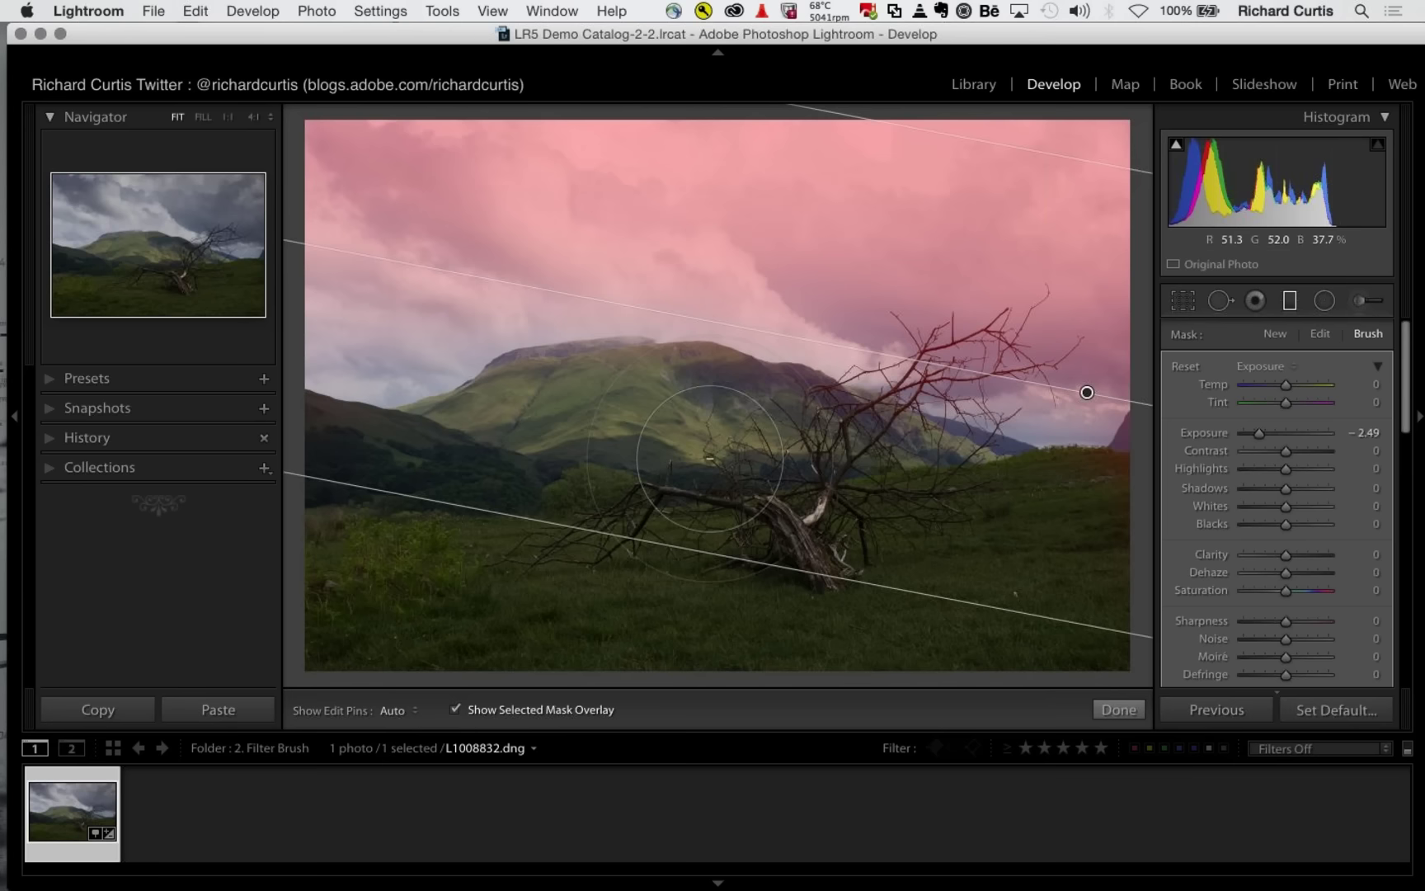
pyautogui.press('h')
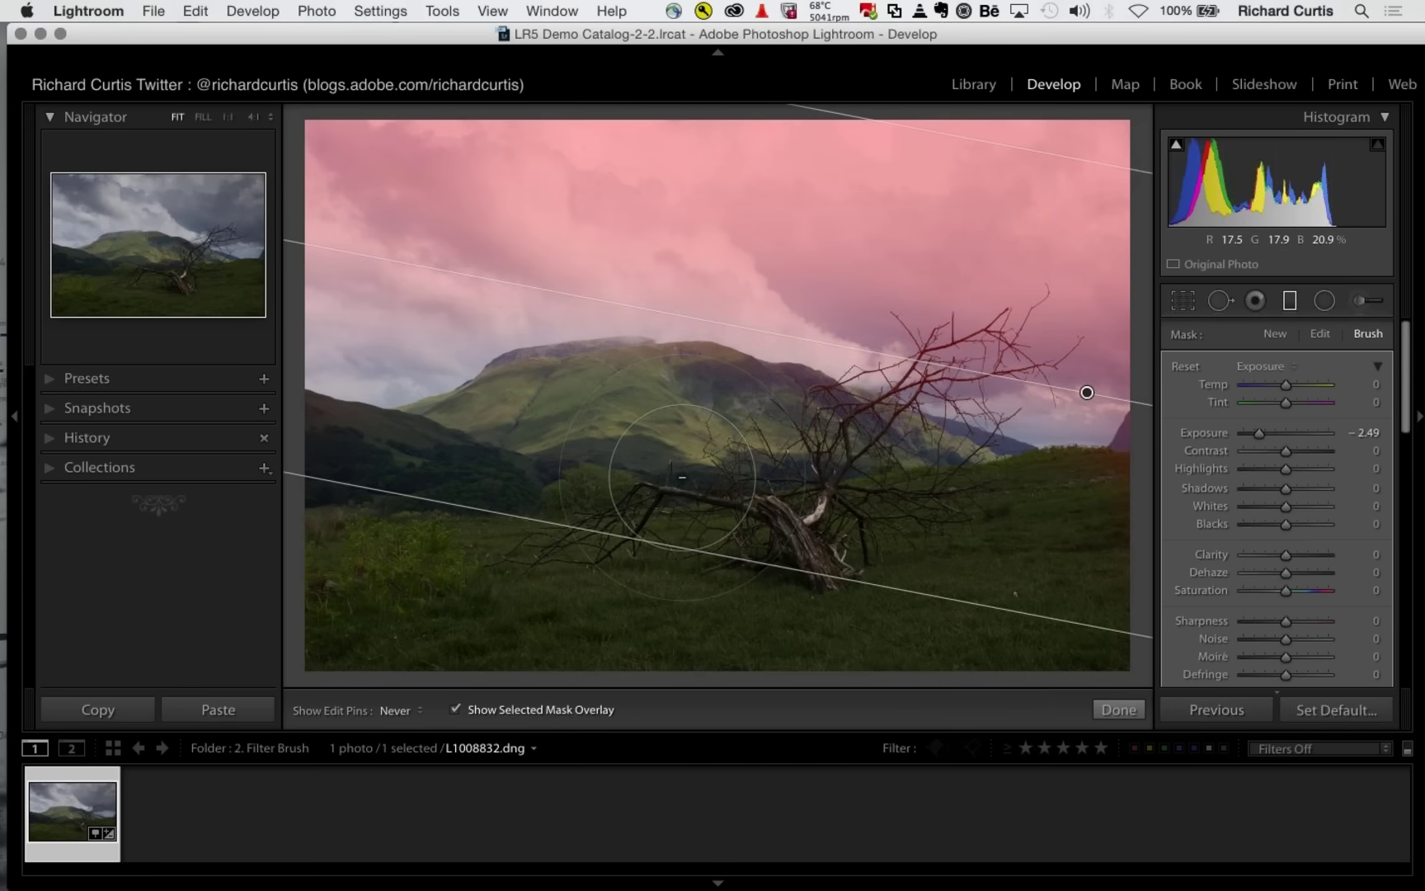
pyautogui.press('h')
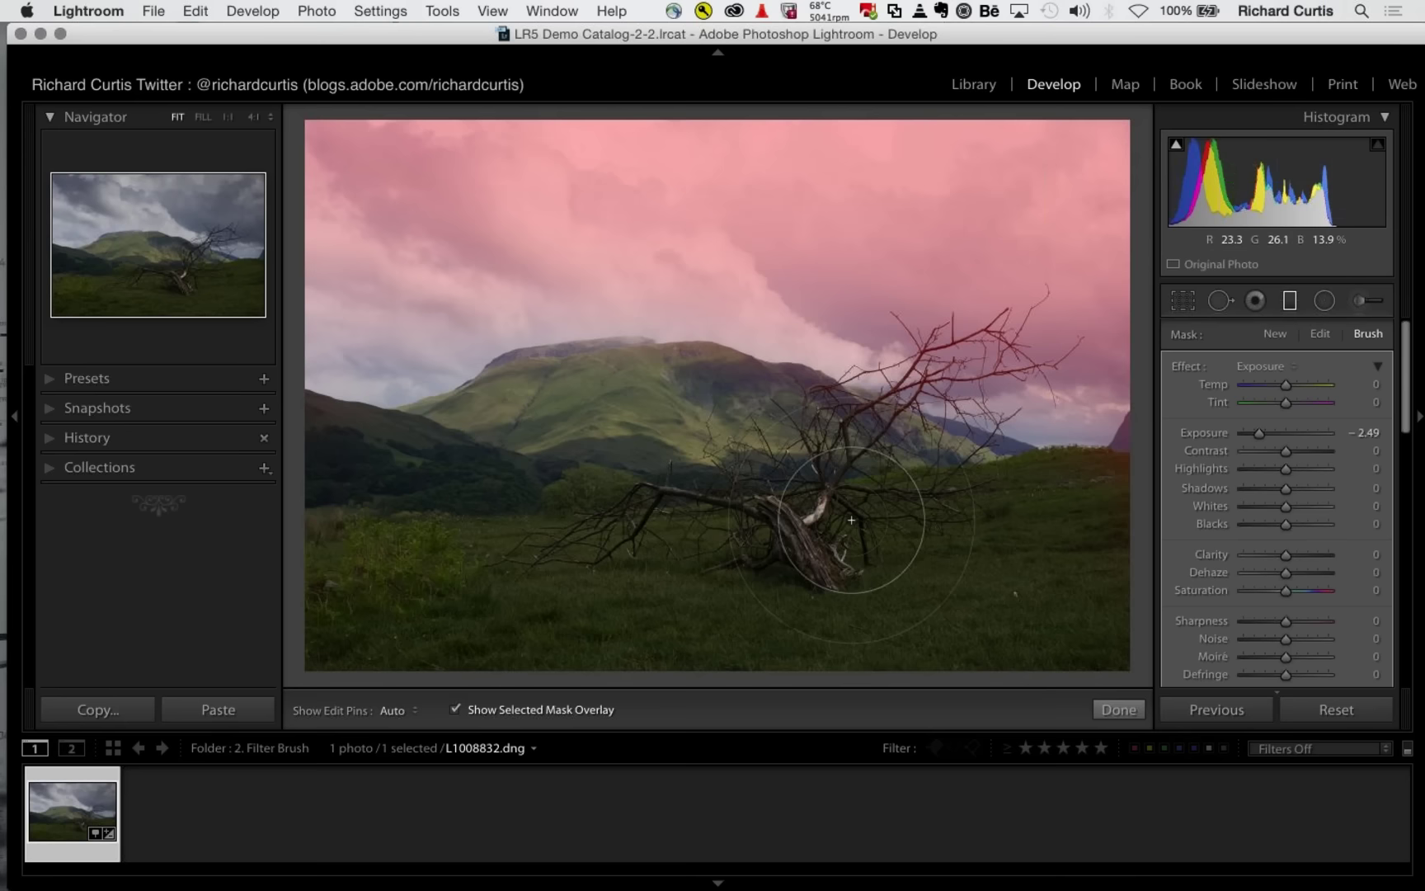
pyautogui.press('o')
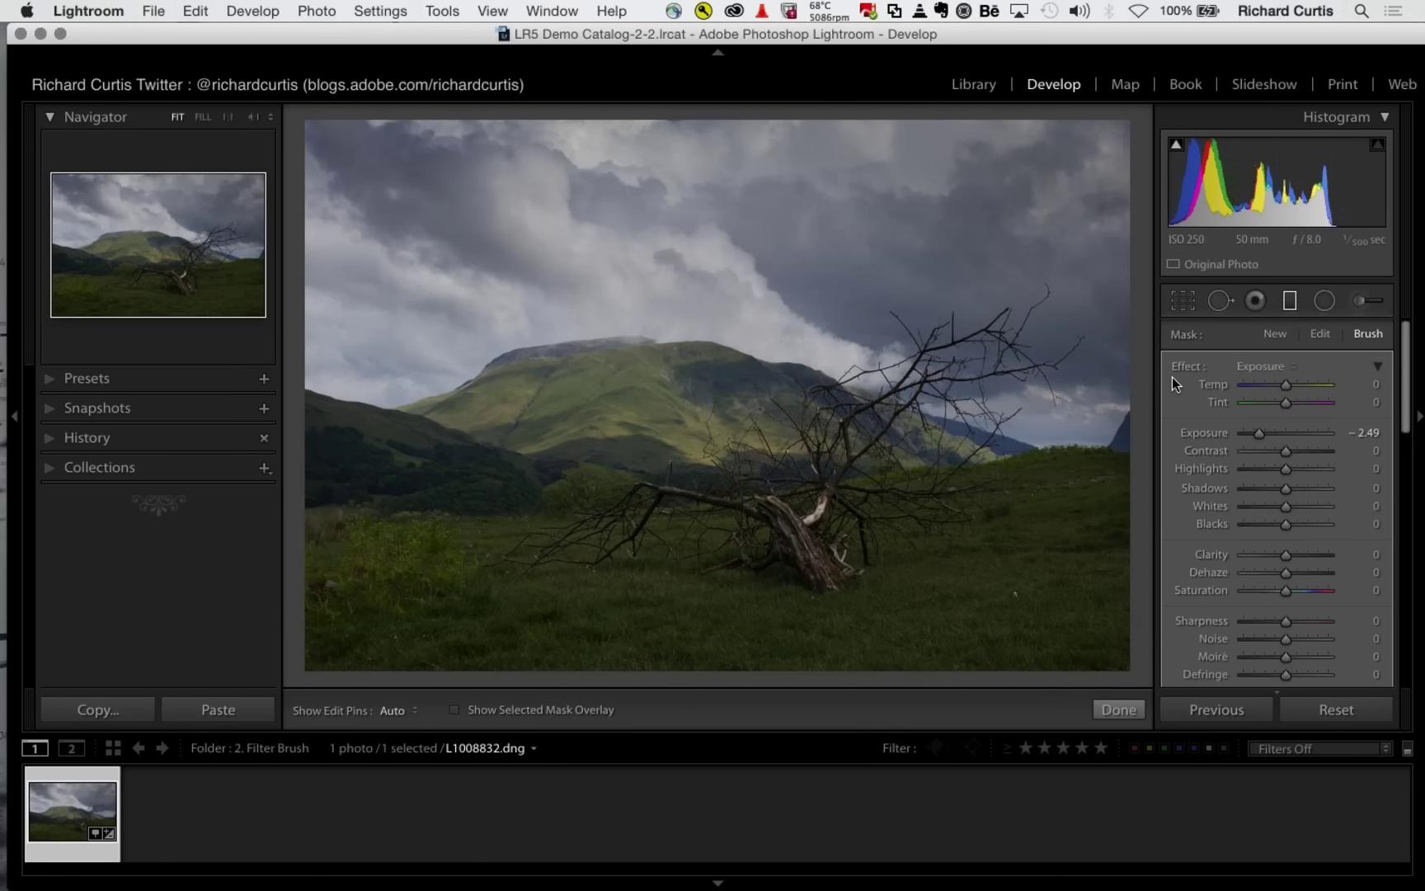
pyautogui.click(1118, 709)
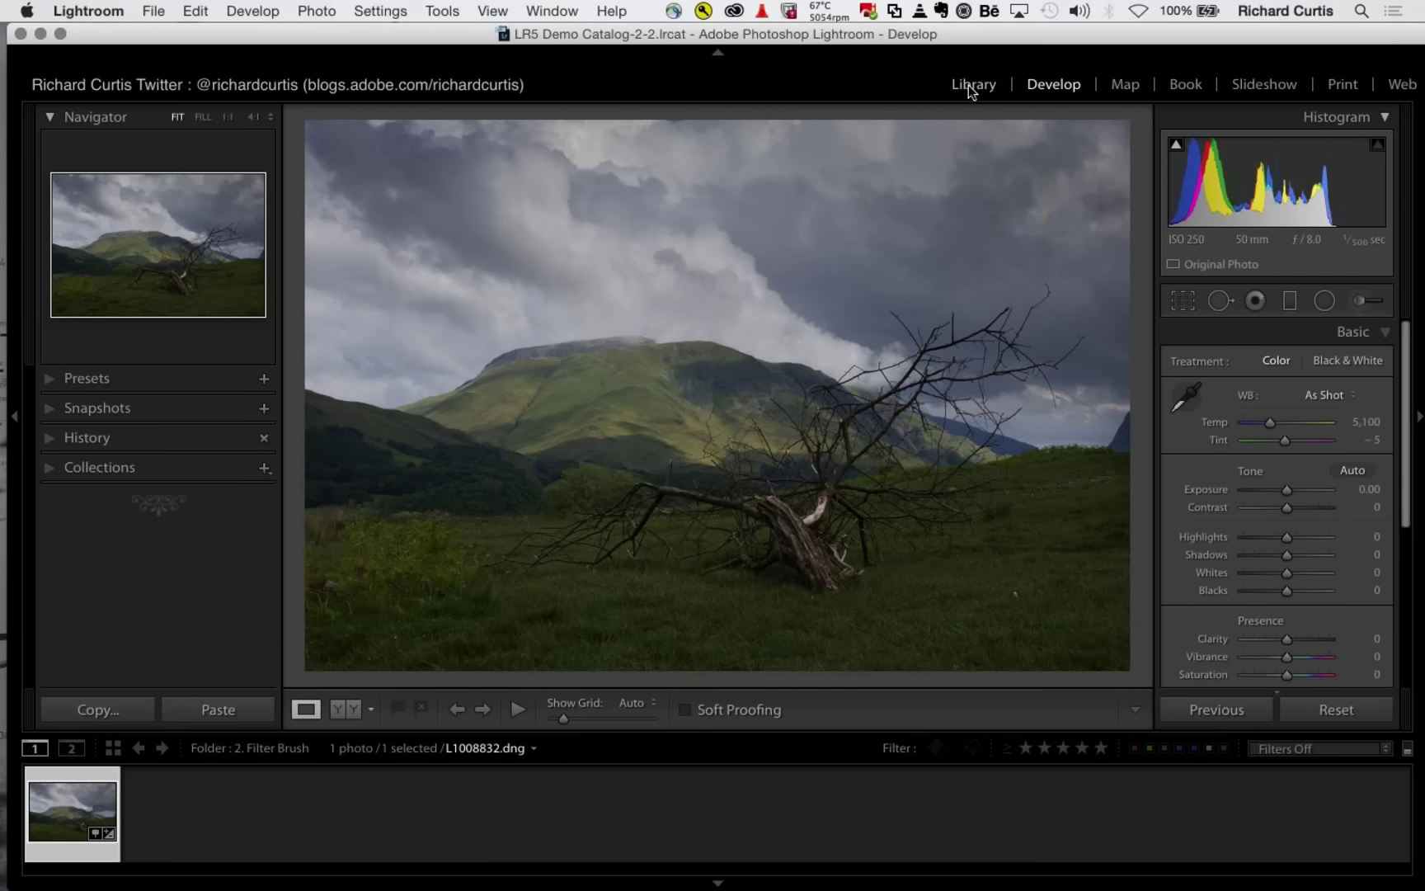
# - Merge _DSF6238.dng through _DSF6240.dng from the LR6 folder "3. HDR" into an HDR with Auto Align, Auto Tone and Low deghosting
pyautogui.click(972, 87)
pyautogui.click(188, 547)
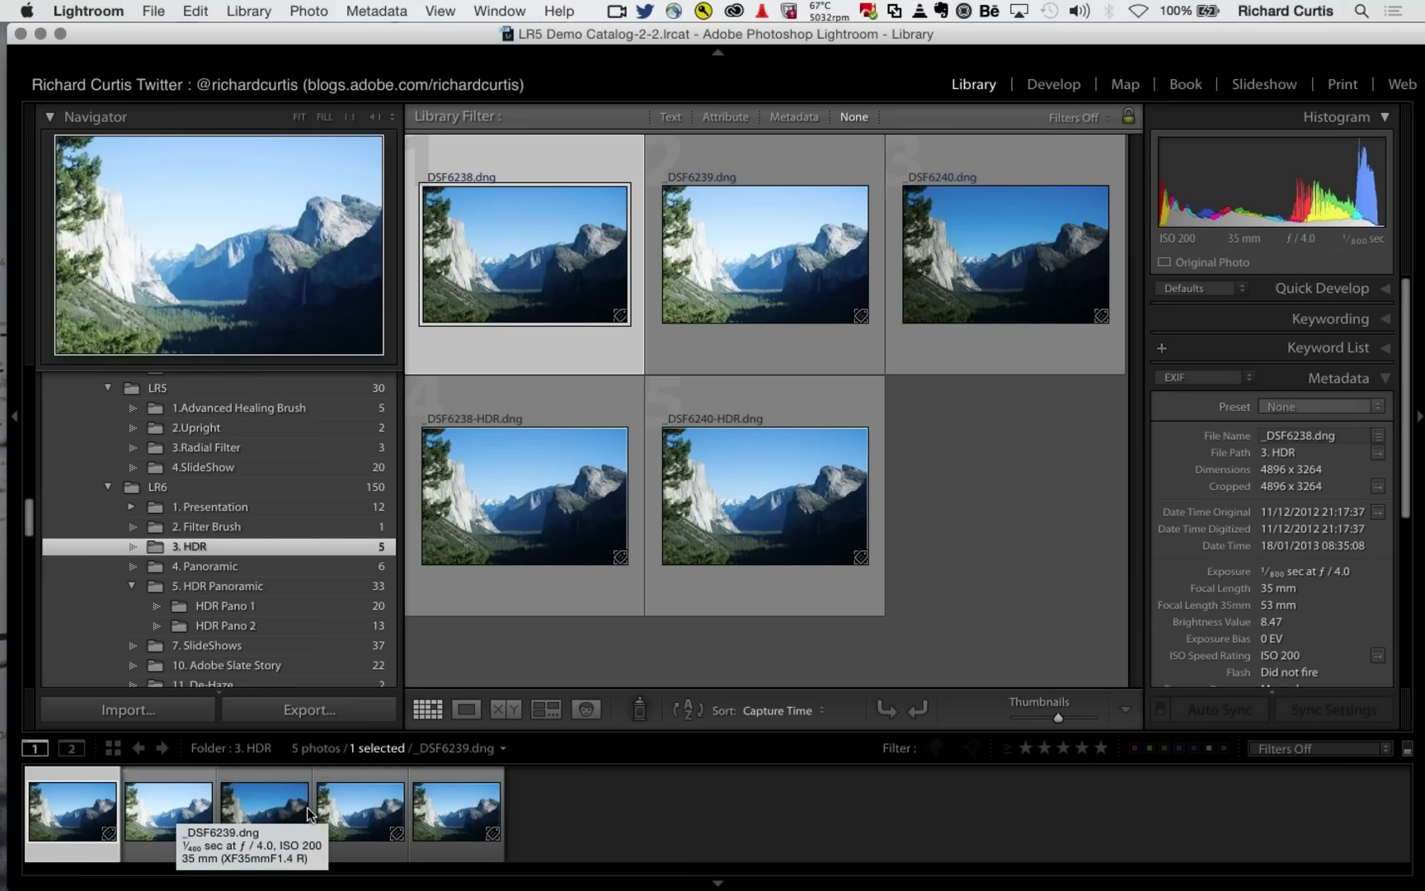
pyautogui.keyDown('shift'); pyautogui.click(264, 813); pyautogui.keyUp('shift')
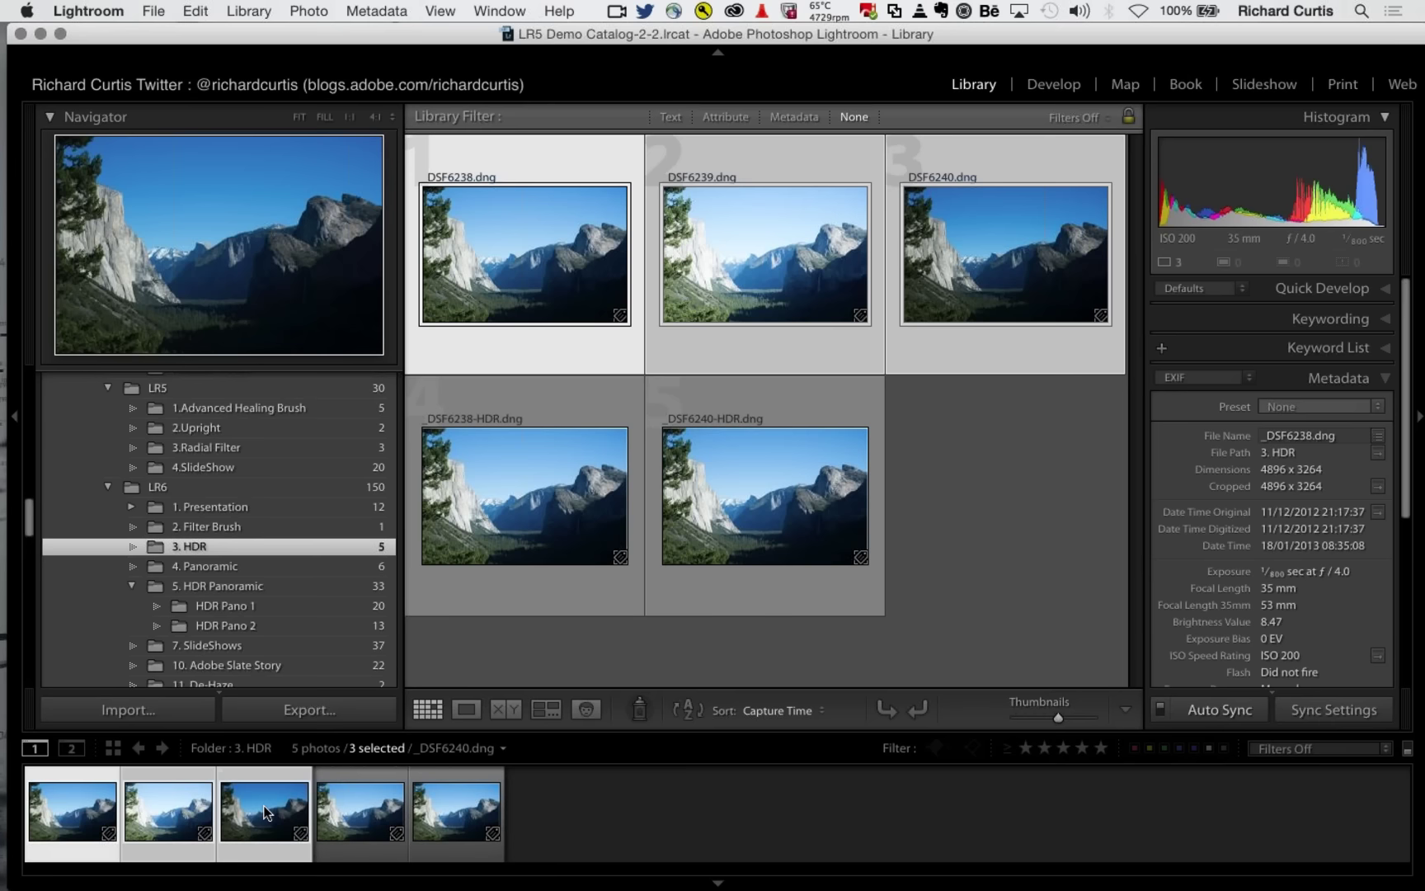
pyautogui.rightClick(265, 813)
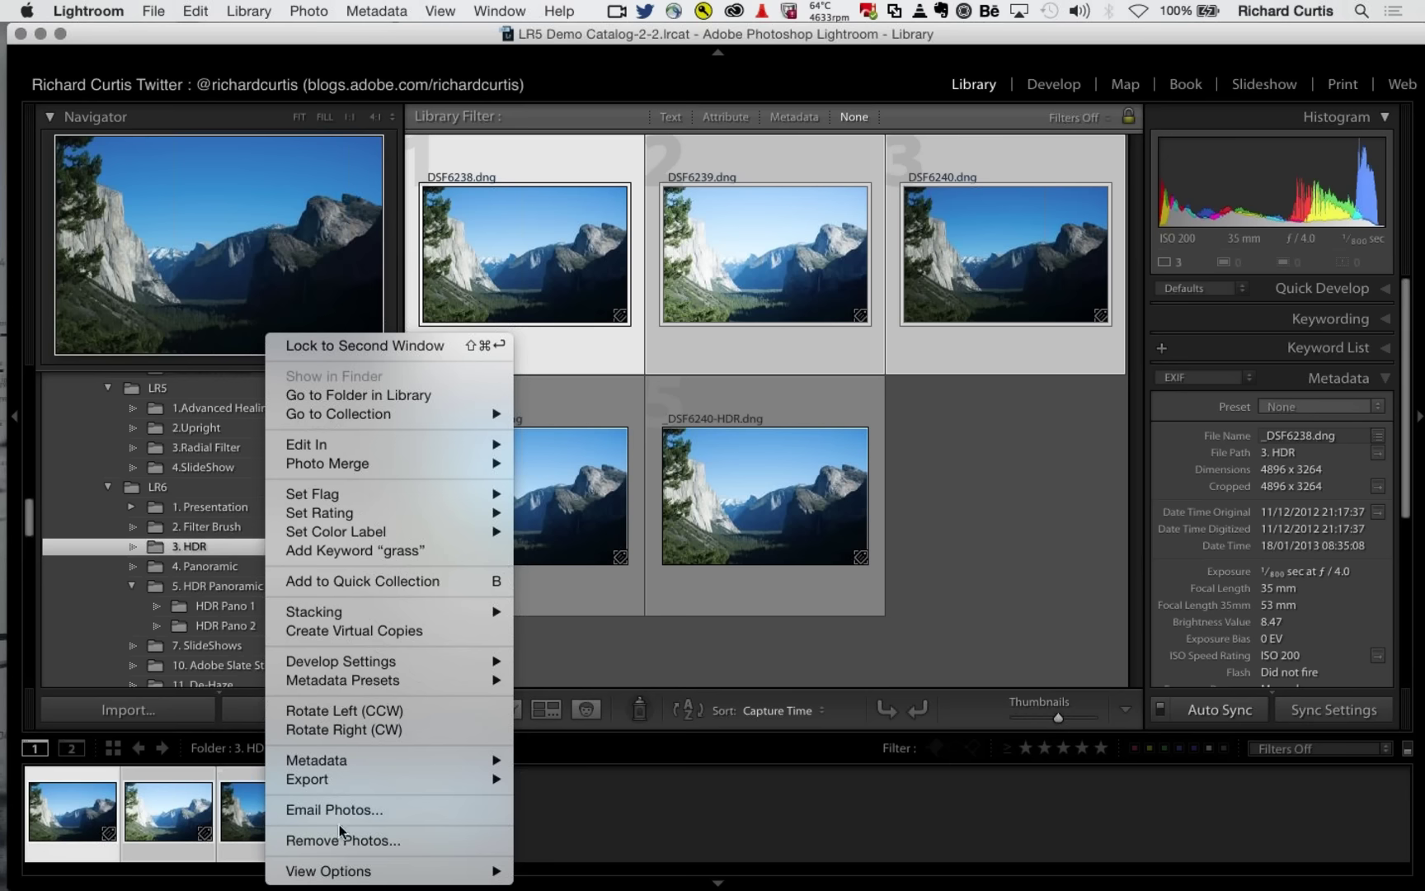
pyautogui.moveTo(478, 464)
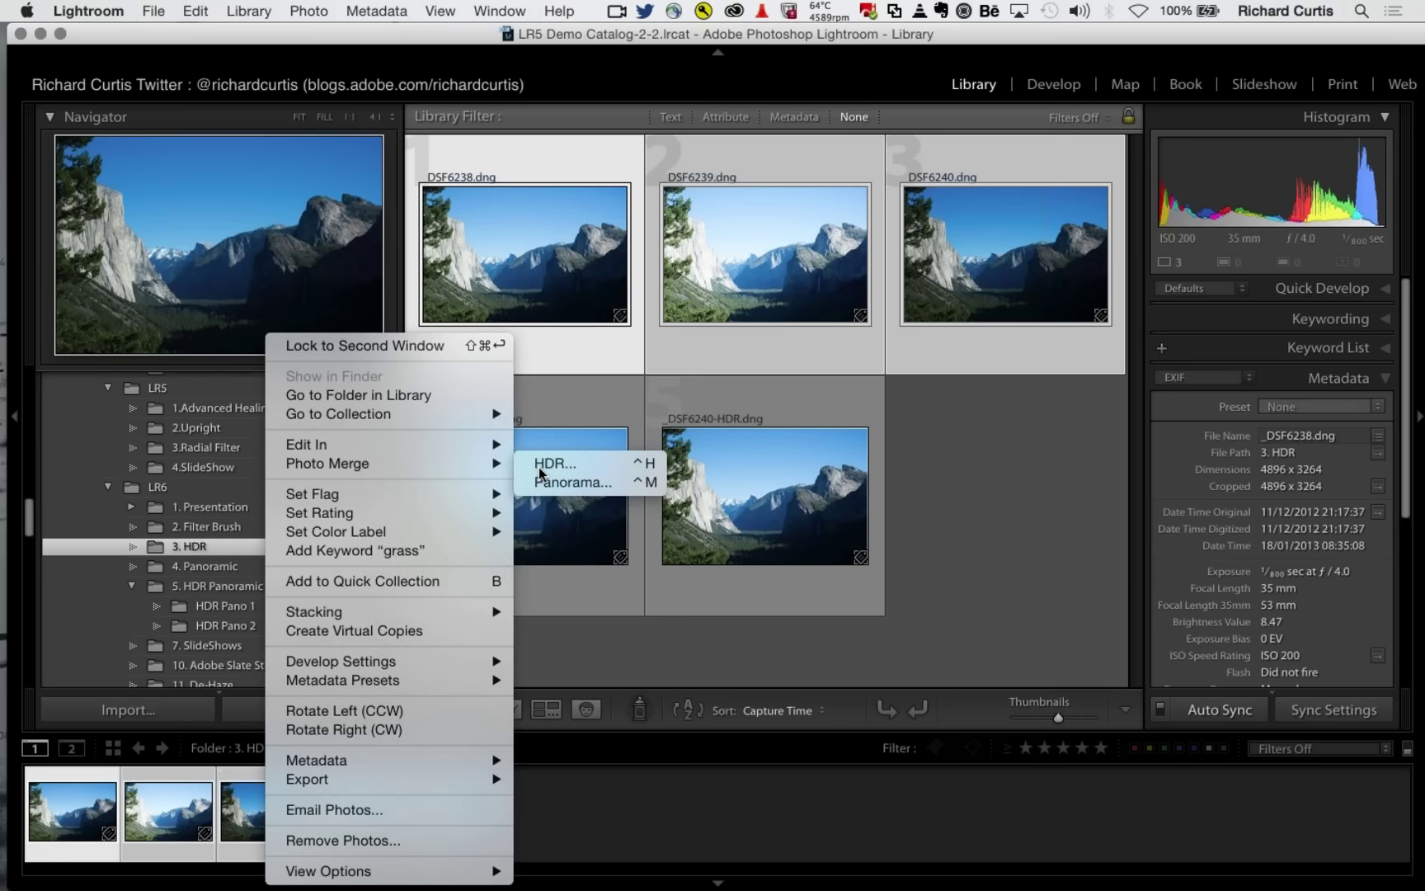
pyautogui.click(539, 467)
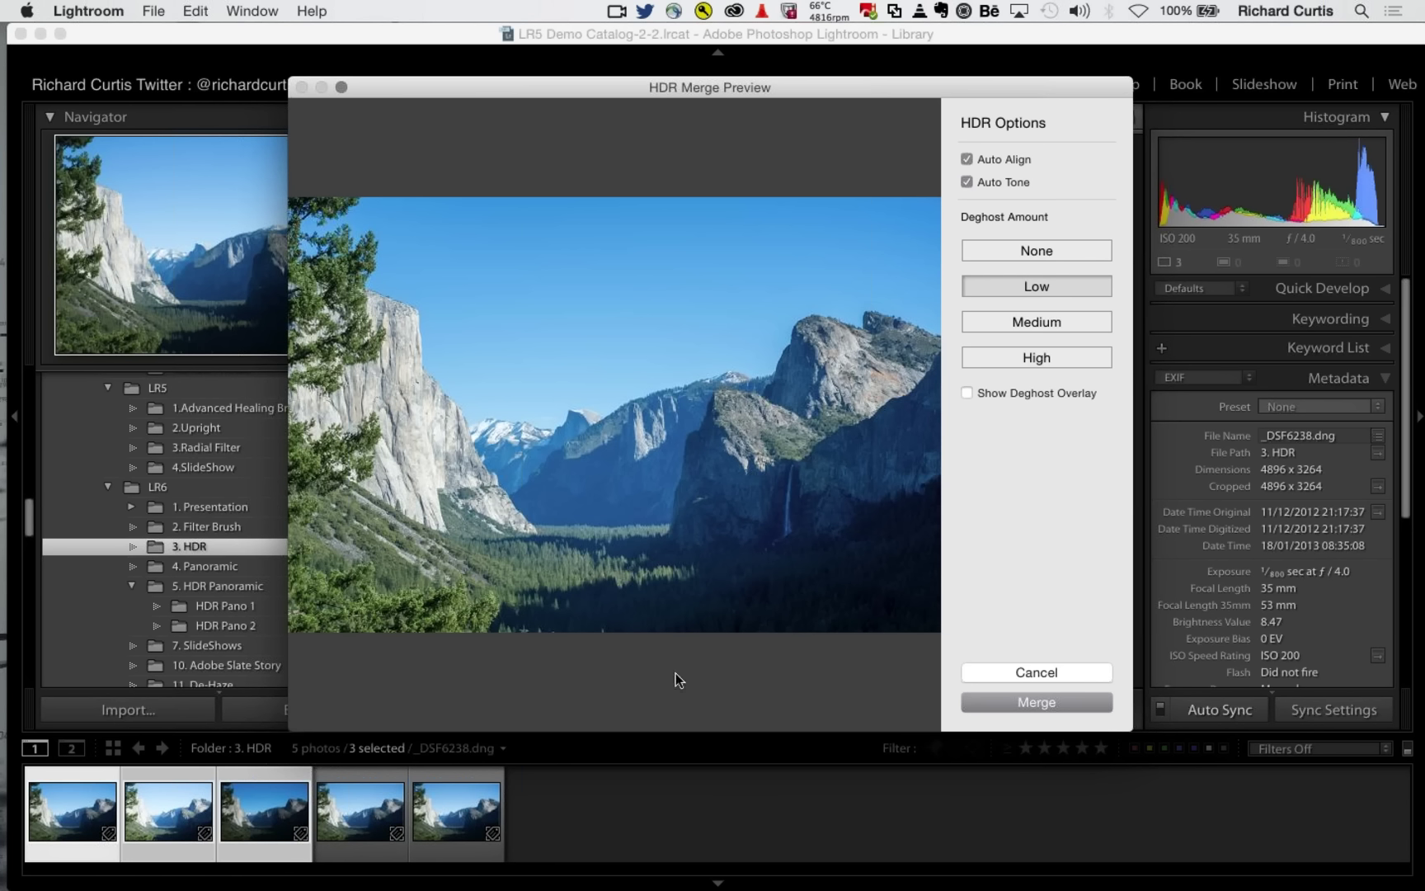
pyautogui.click(1037, 697)
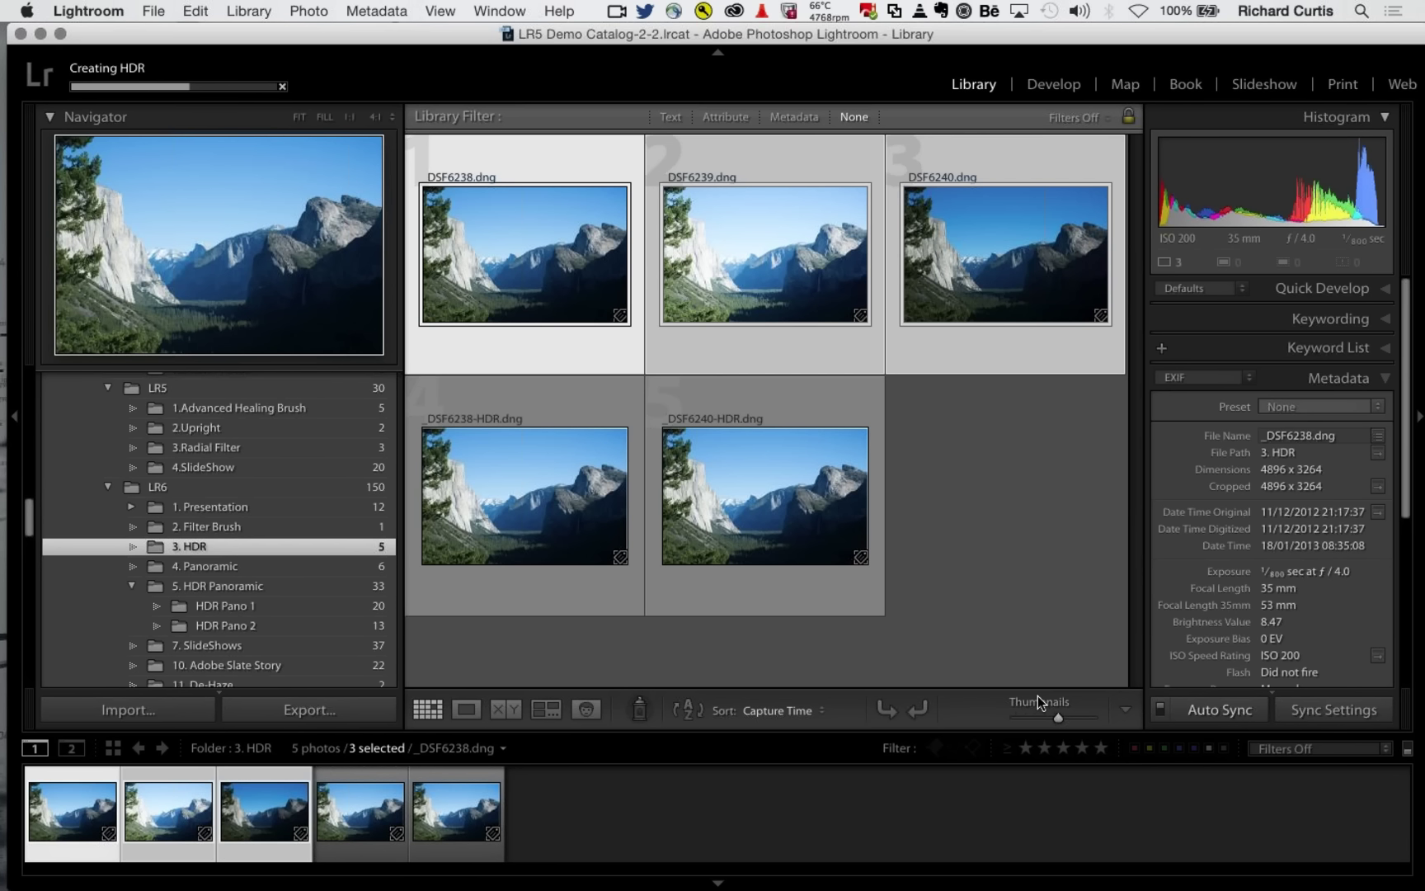
# - Open the LR6 folder "4. Panoramic" and remove the existing panorama L1003748-Pano.dng
pyautogui.click(226, 564)
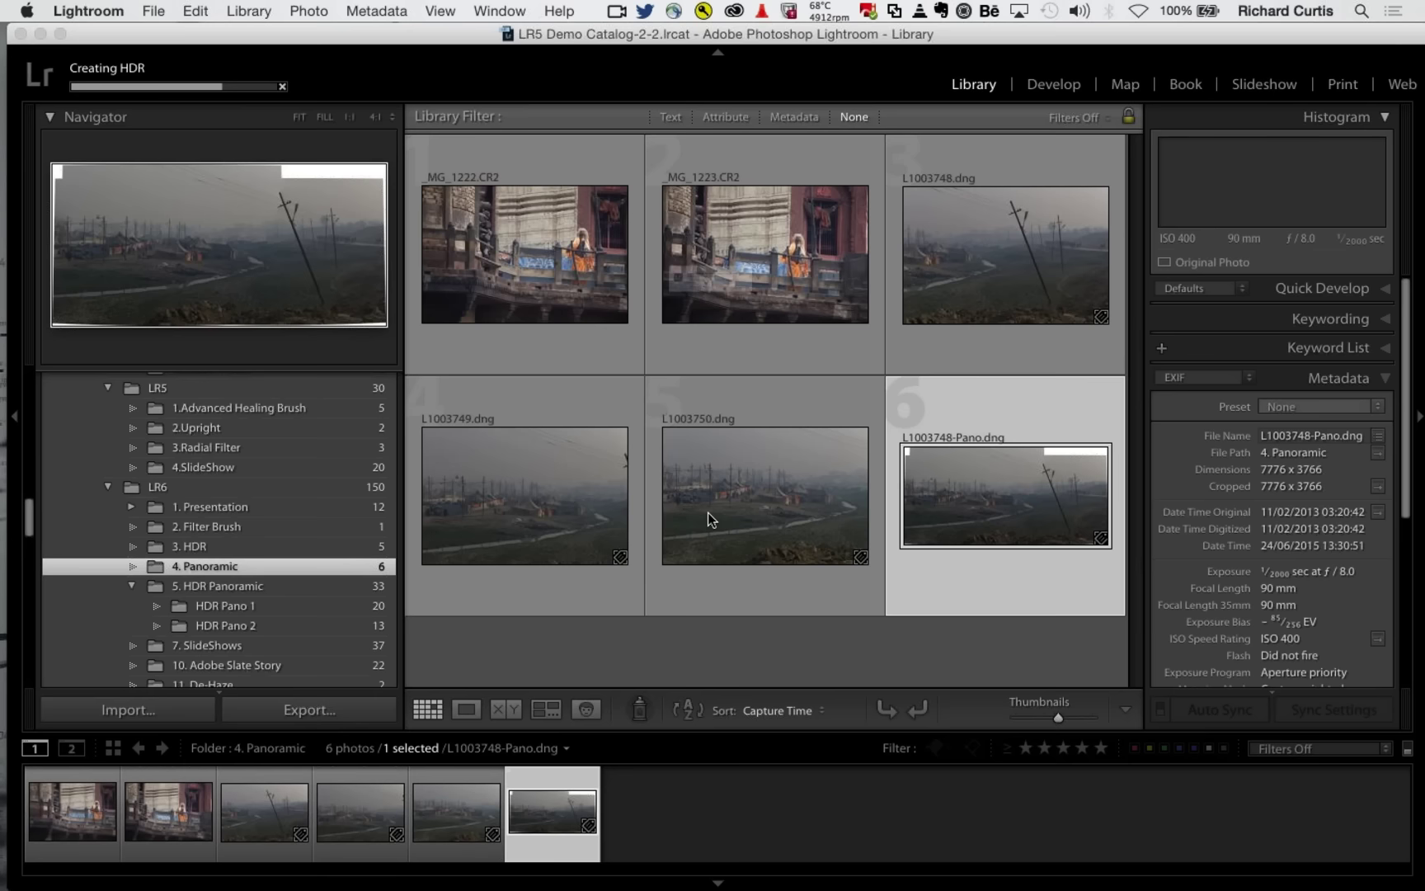
pyautogui.press('super+z')
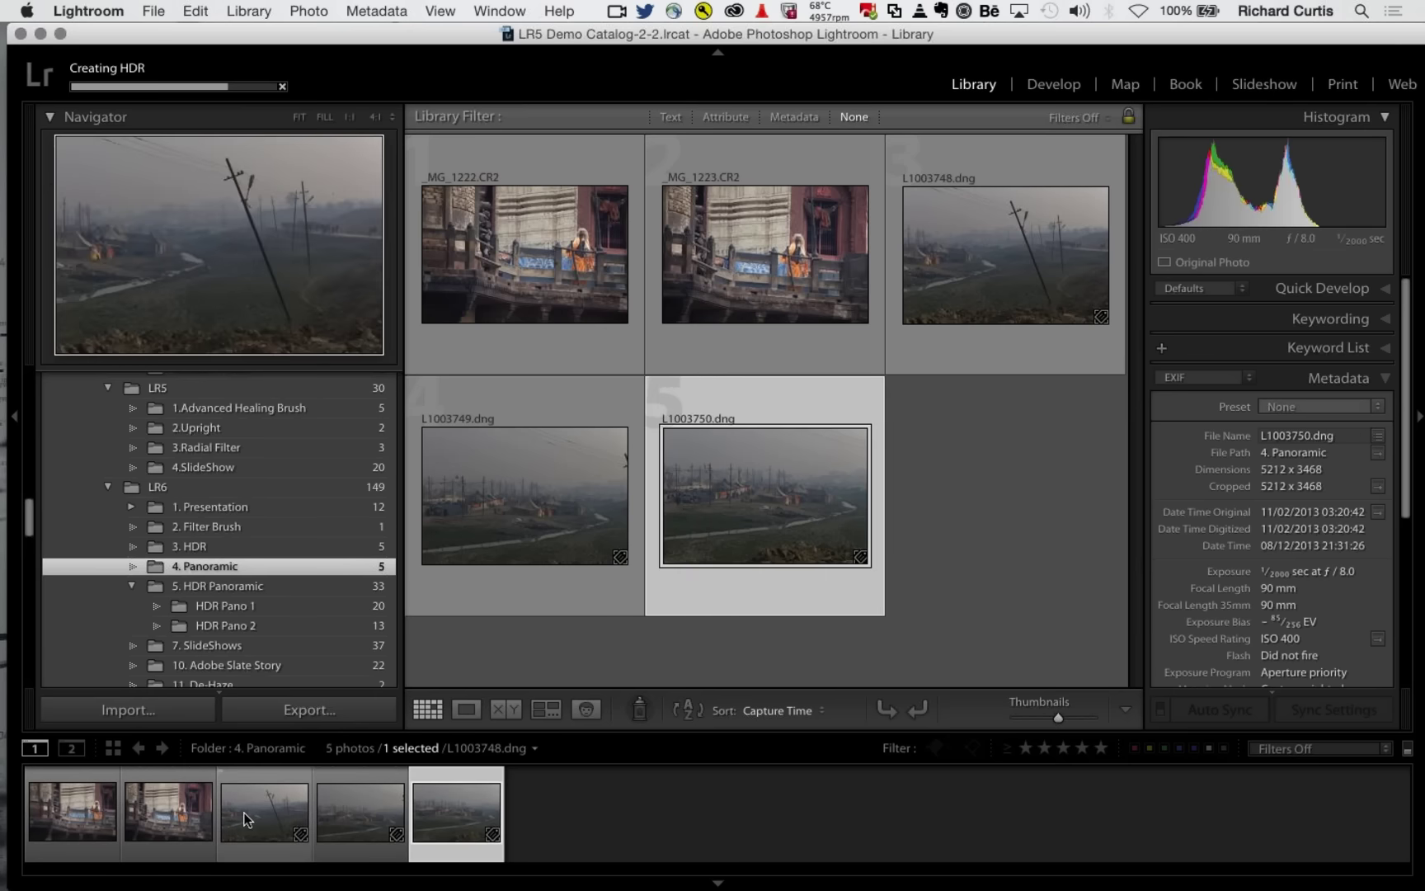
# - Merge L1003748.dng, L1003749.dng and L1003750.dng into a panorama with auto-selected Spherical projection and Auto Crop
pyautogui.keyDown('shift'); pyautogui.click(245, 819); pyautogui.keyUp('shift')
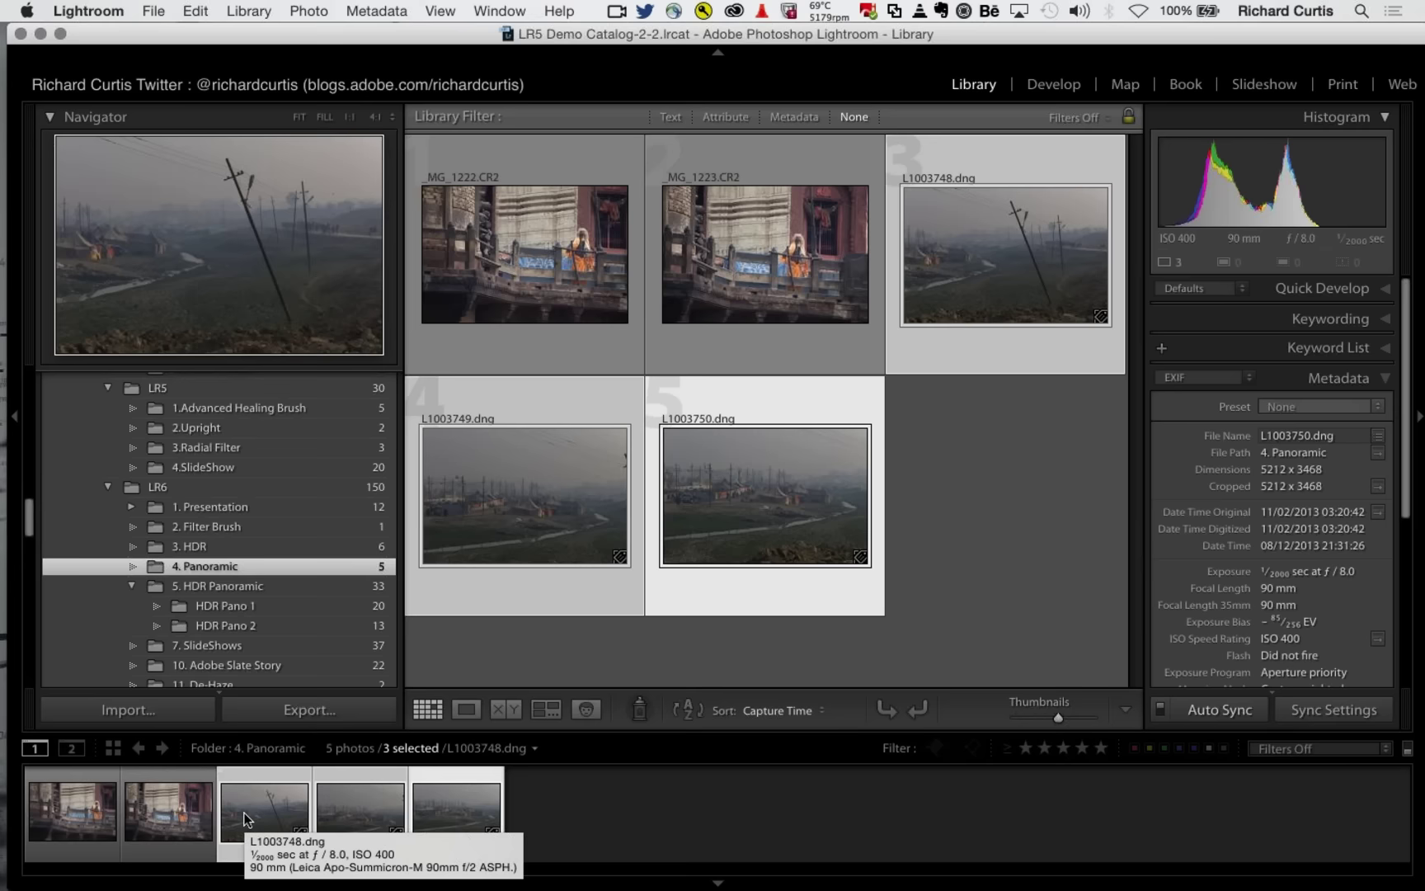
pyautogui.rightClick(245, 818)
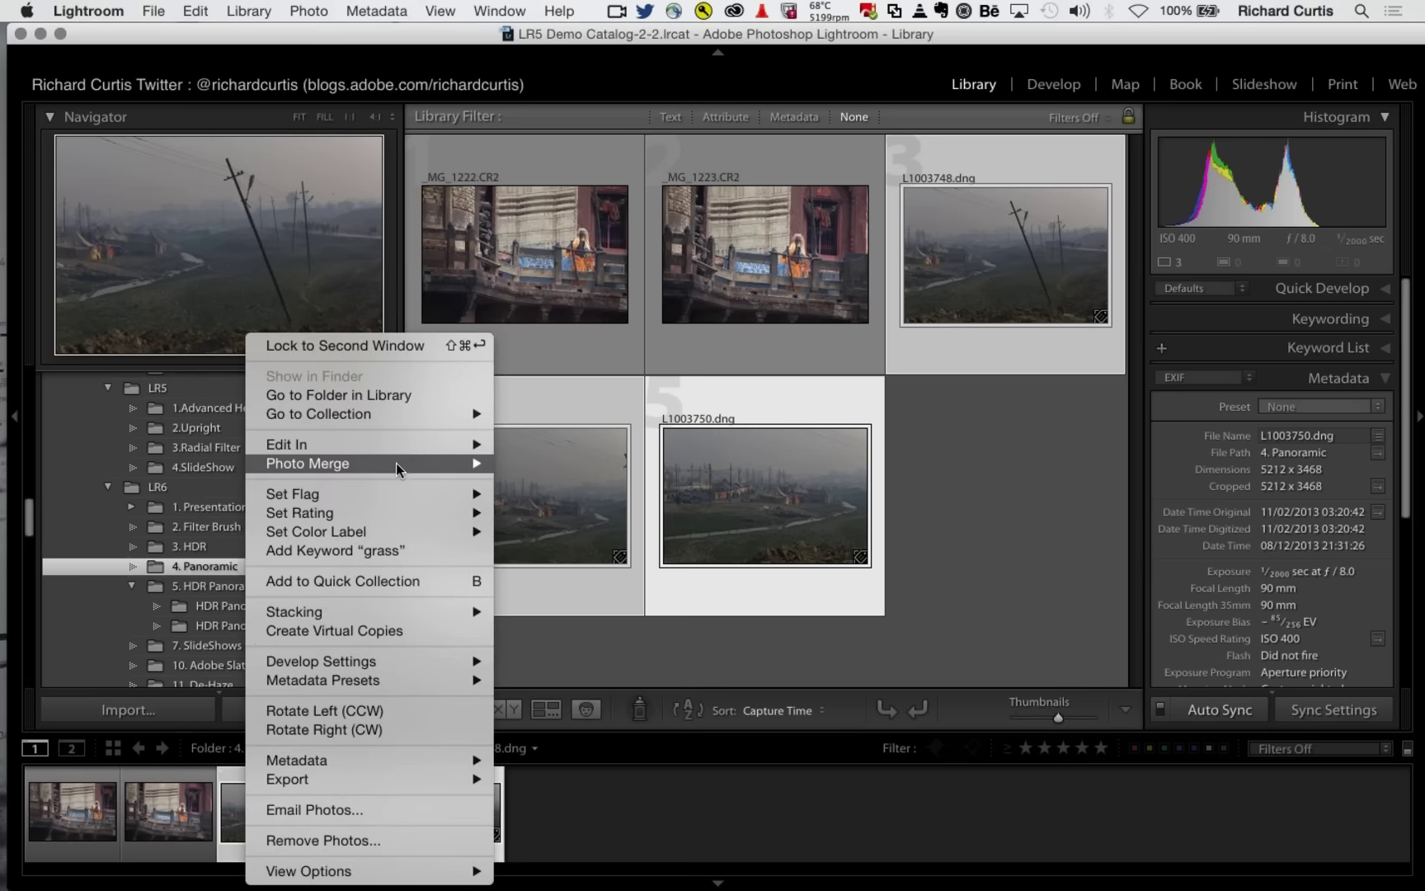
pyautogui.moveTo(396, 463)
pyautogui.click(543, 480)
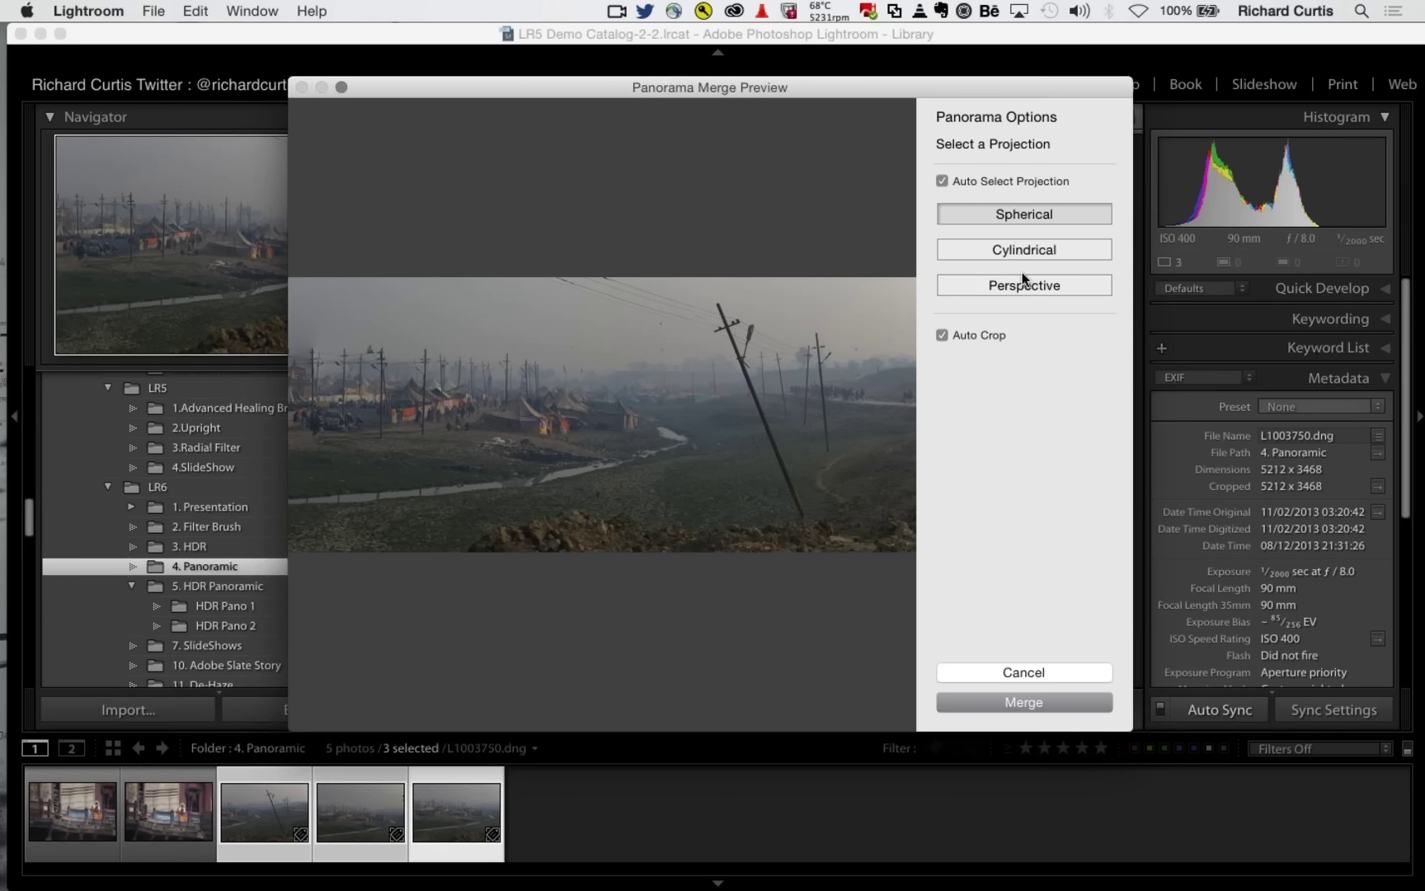
pyautogui.click(1013, 699)
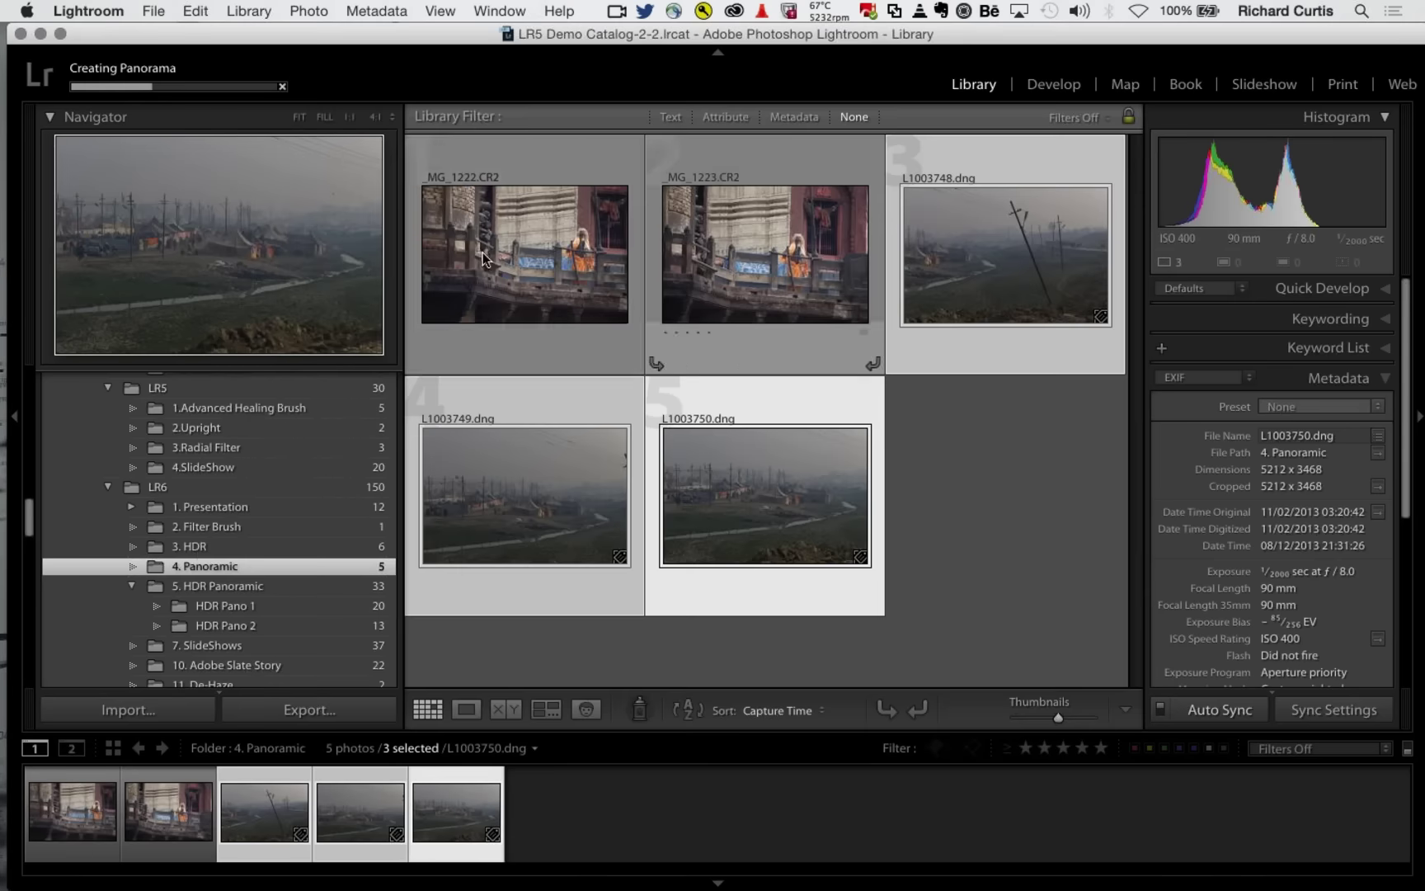
# - Open the new HDR from "3. HDR" in Develop and set Shadows to +73, Whites to +40, Blacks to −53 and Clarity to +36
pyautogui.click(198, 546)
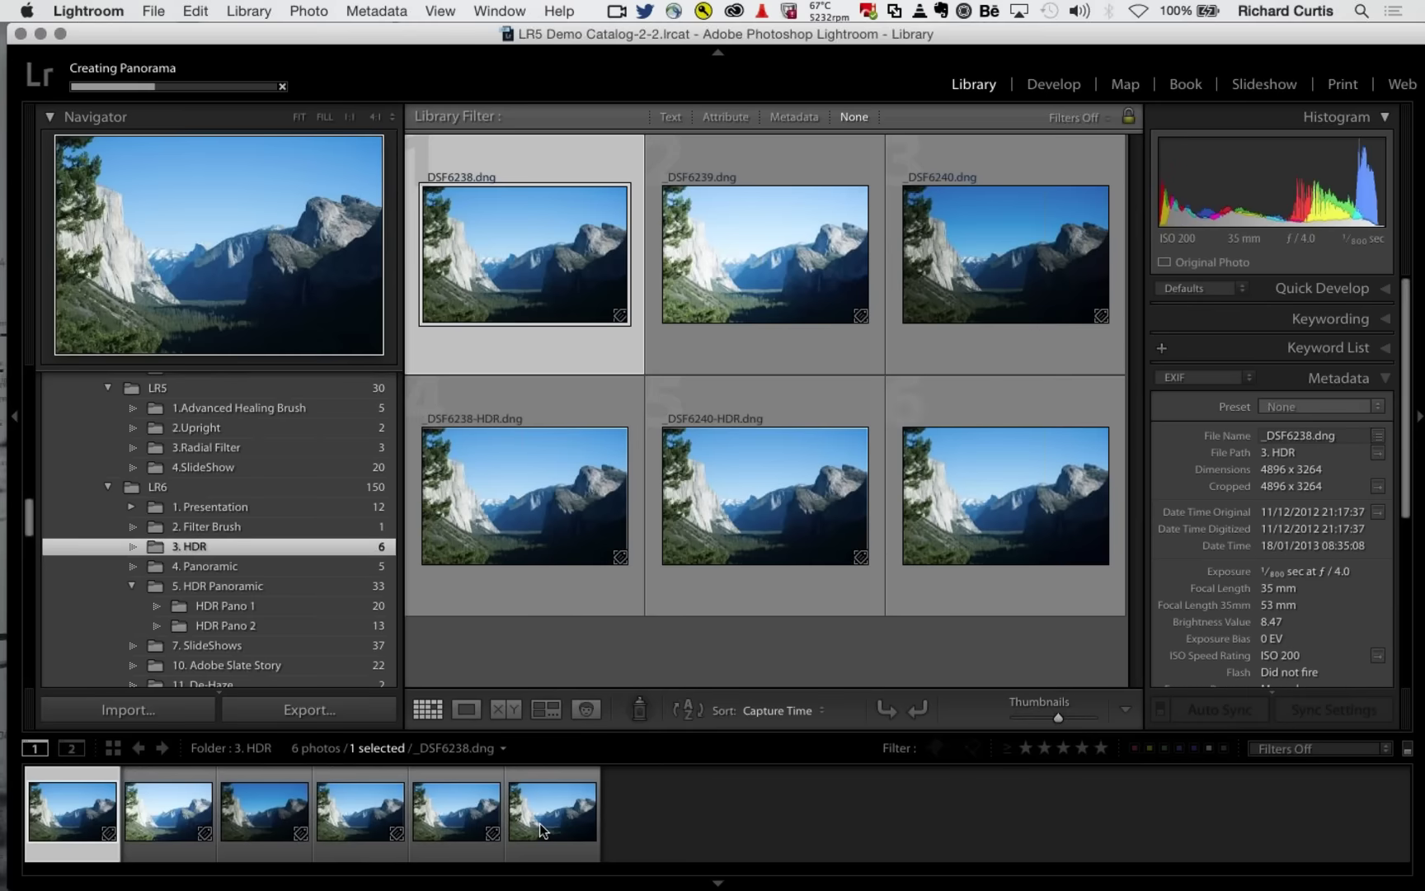
pyautogui.click(1047, 484)
pyautogui.press('d')
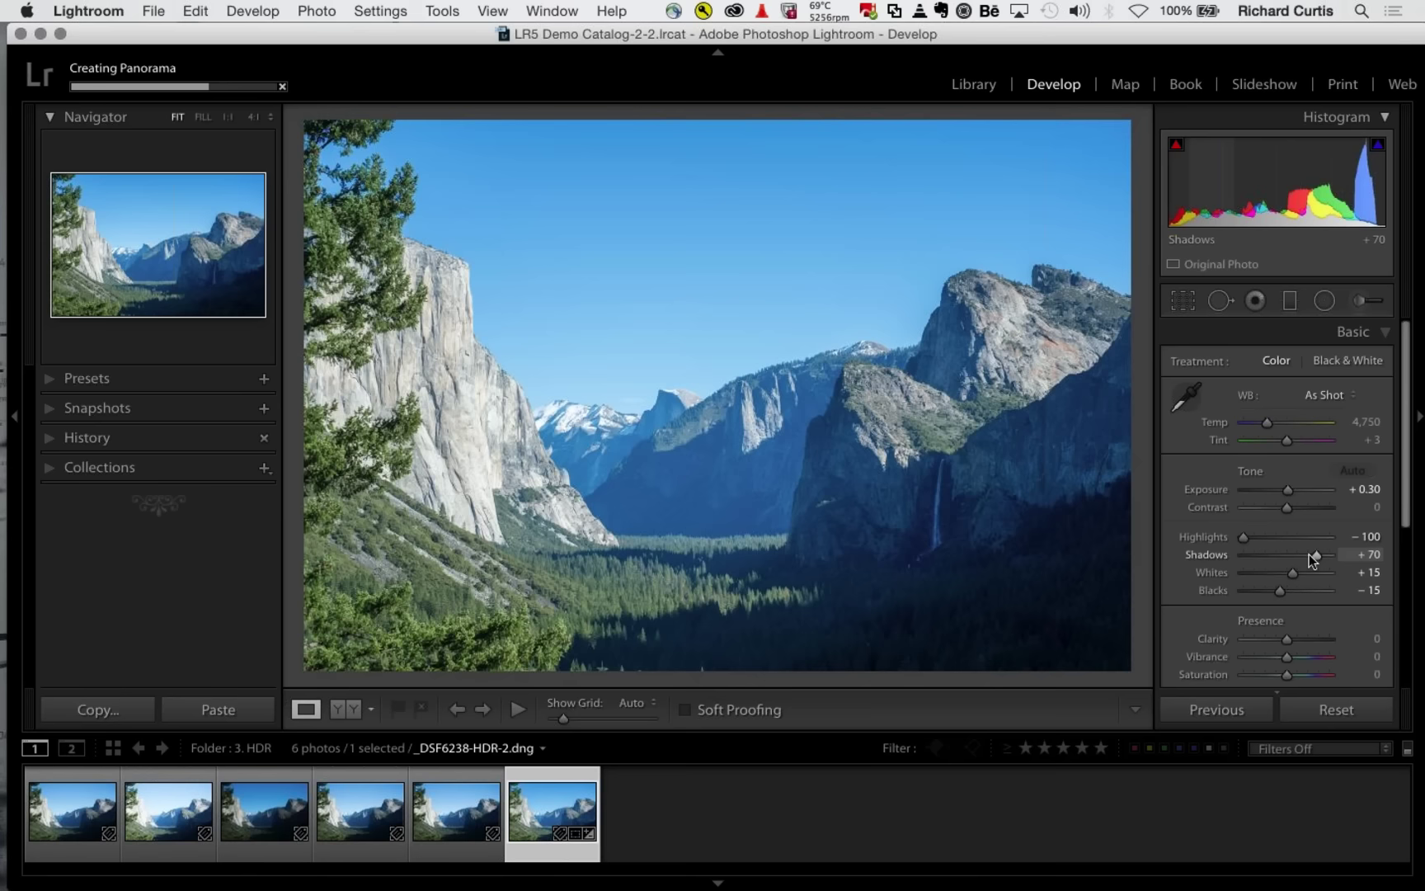
pyautogui.moveTo(1309, 554); pyautogui.dragTo(1317, 555)
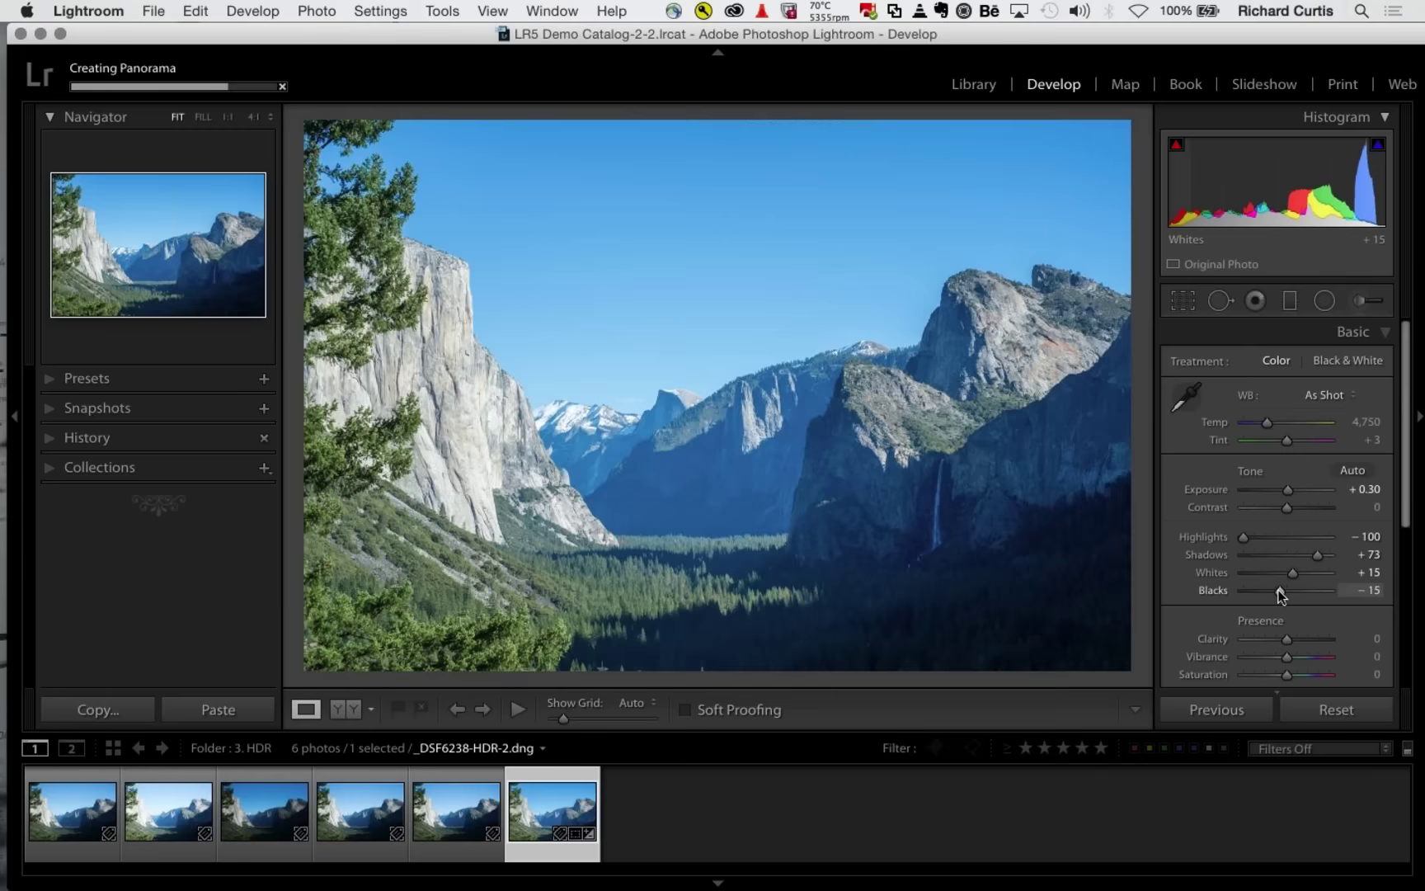
pyautogui.moveTo(1279, 591); pyautogui.dragTo(1263, 591)
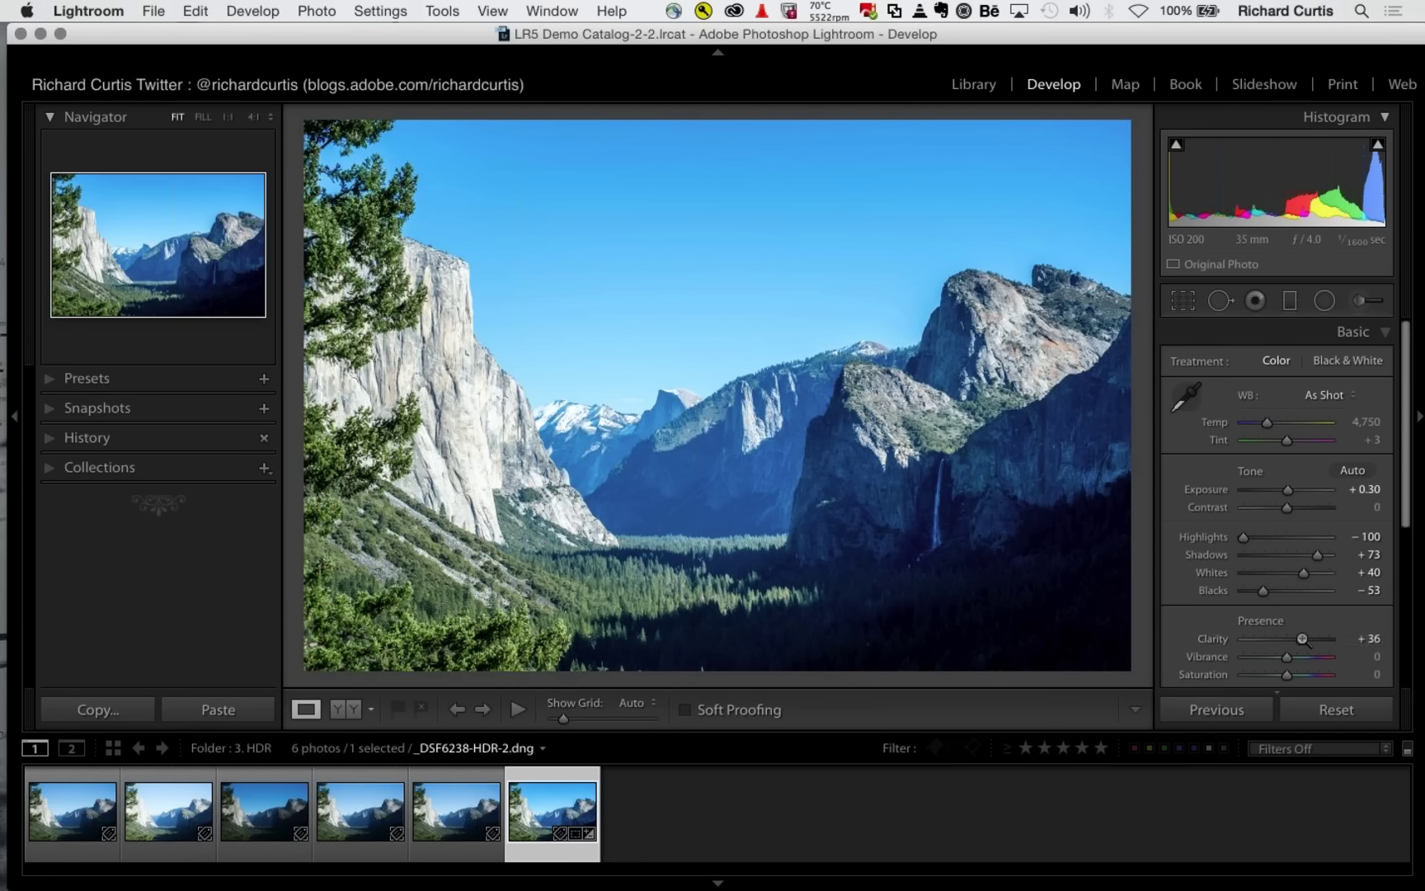
# - View the edited HDR full screen, followed by the merged panorama L1003750-Pano.dng from the folder "4. Panoramic"
pyautogui.press('f')
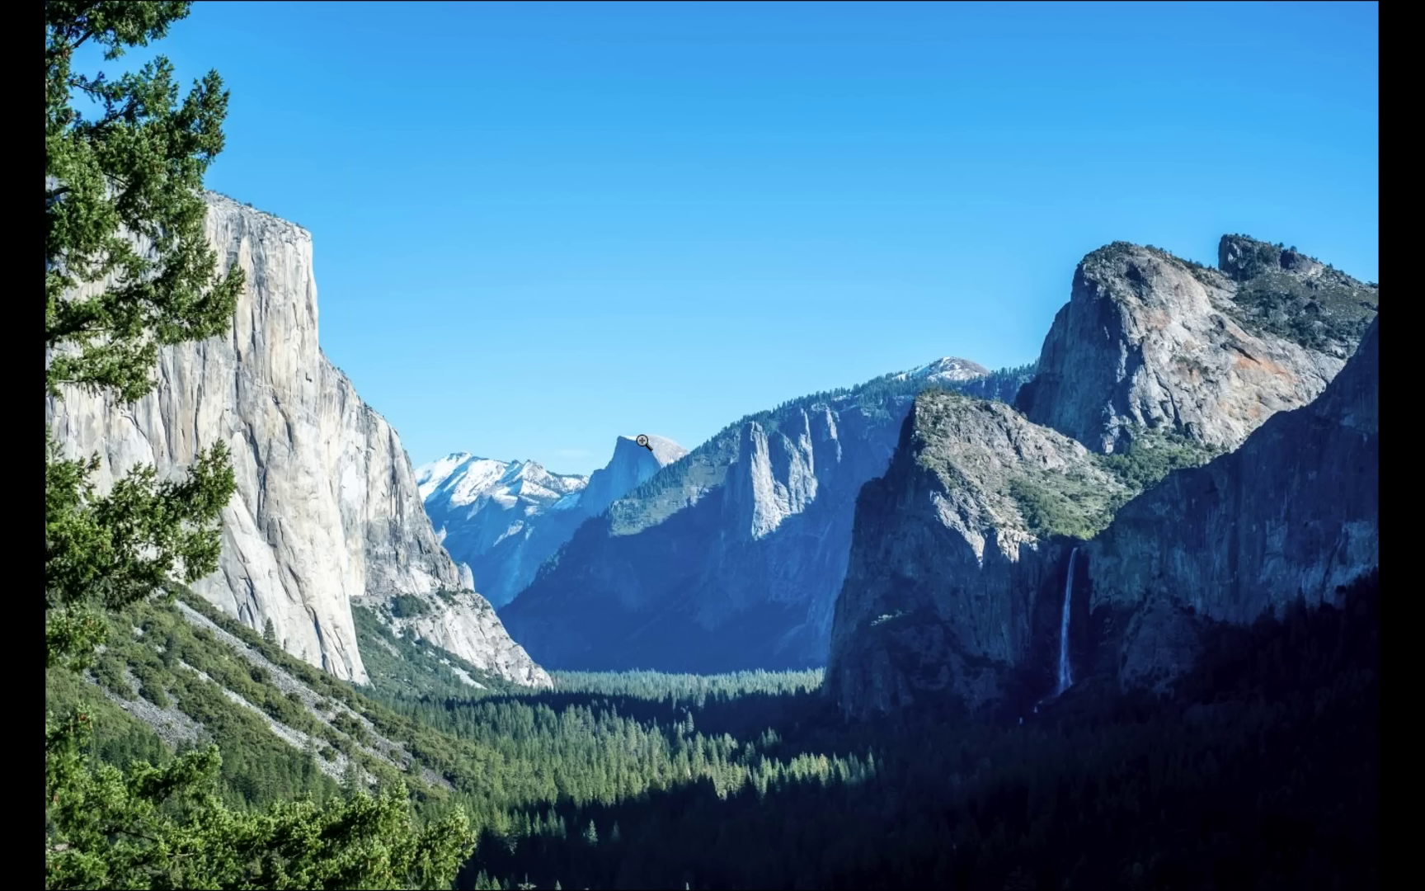
pyautogui.press('Escape')
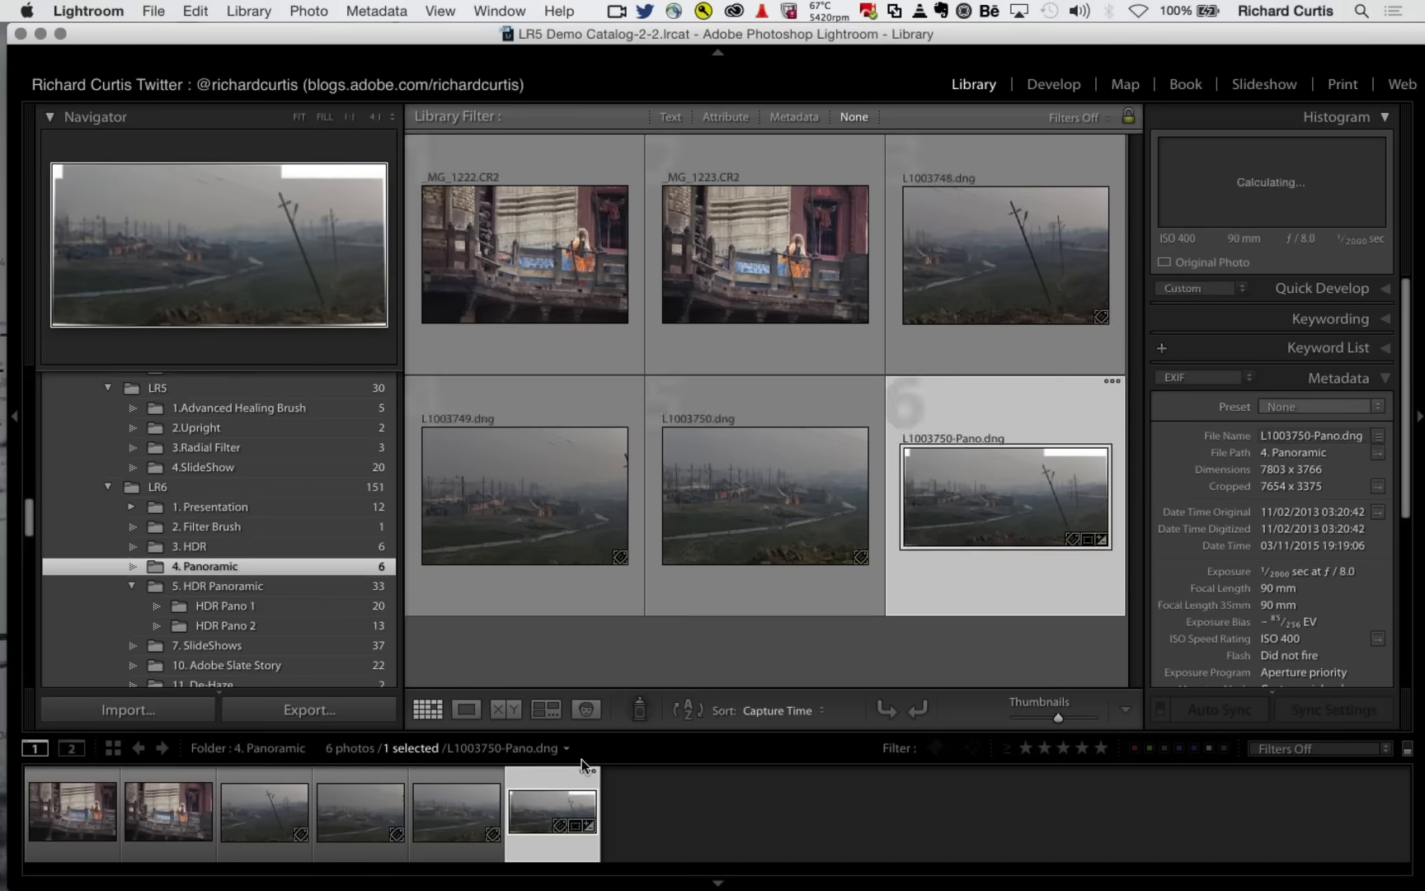
pyautogui.press('f')
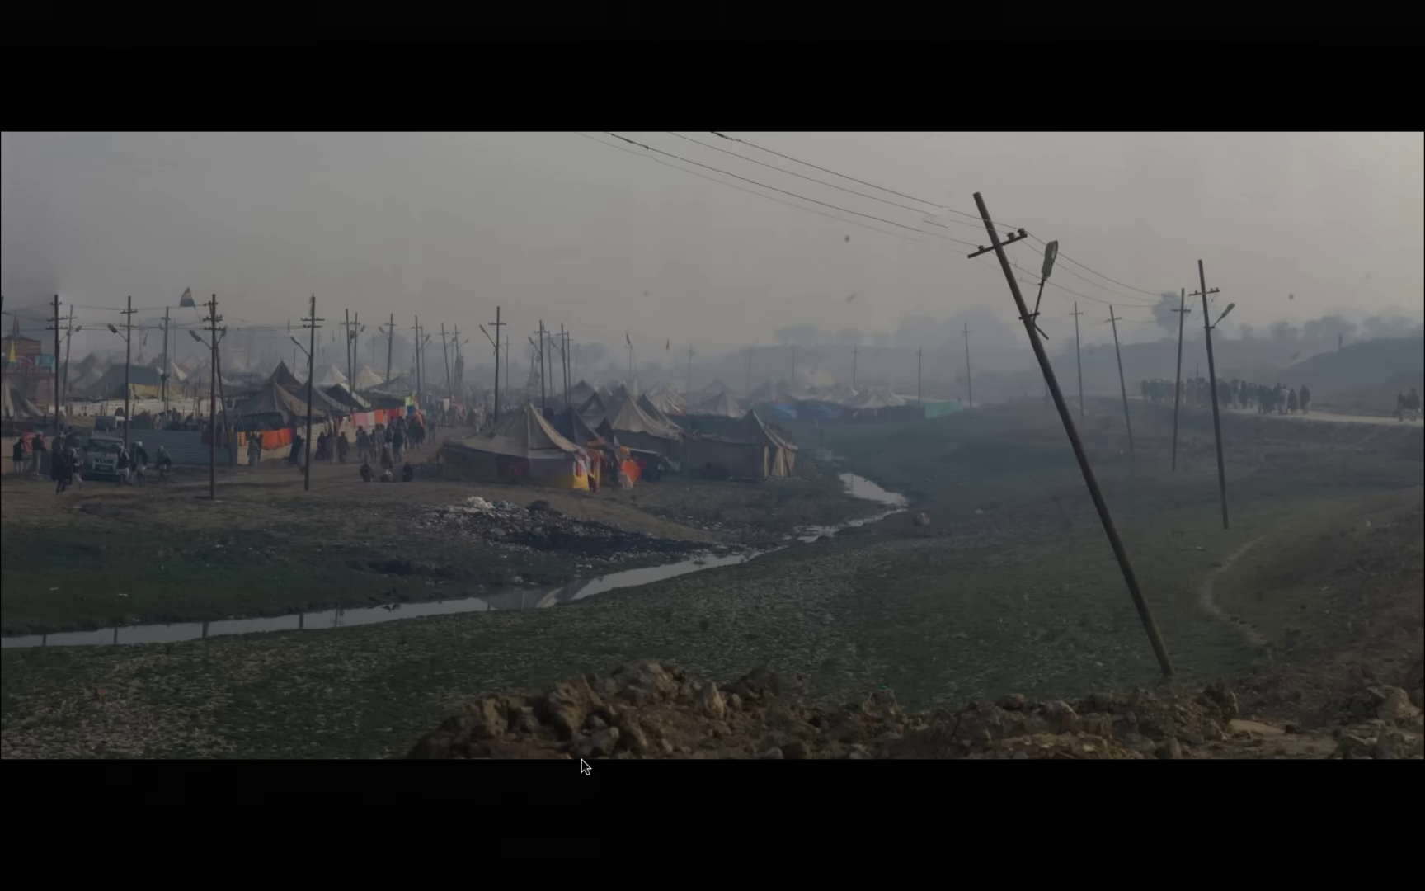
pyautogui.press('f')
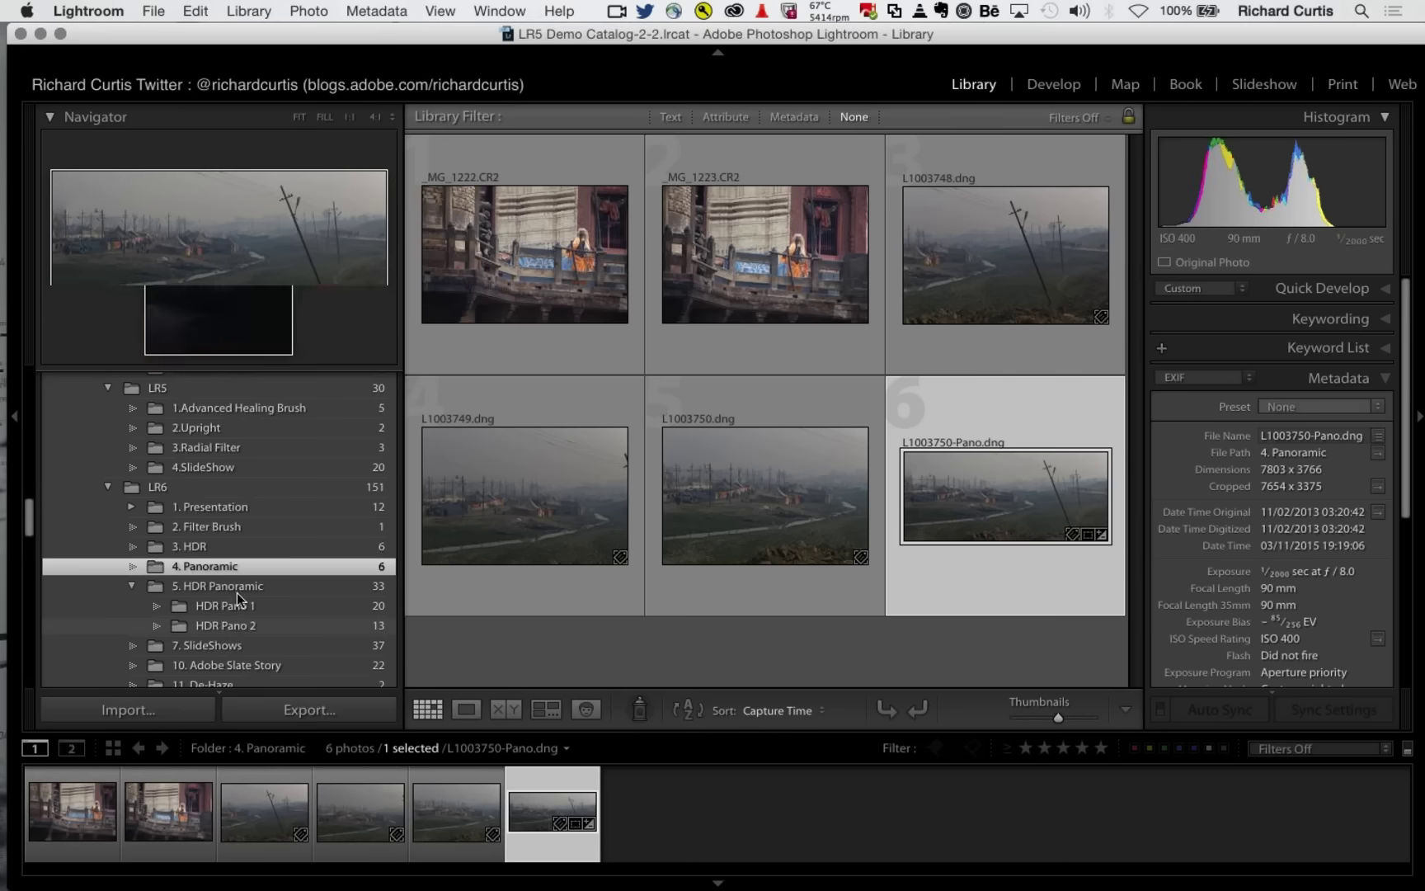
# - Open the mountain valley photo _MG_0757.CR2 from the LR6 folder "11. De-Haze" in Develop
pyautogui.scroll(-3, 234, 591)
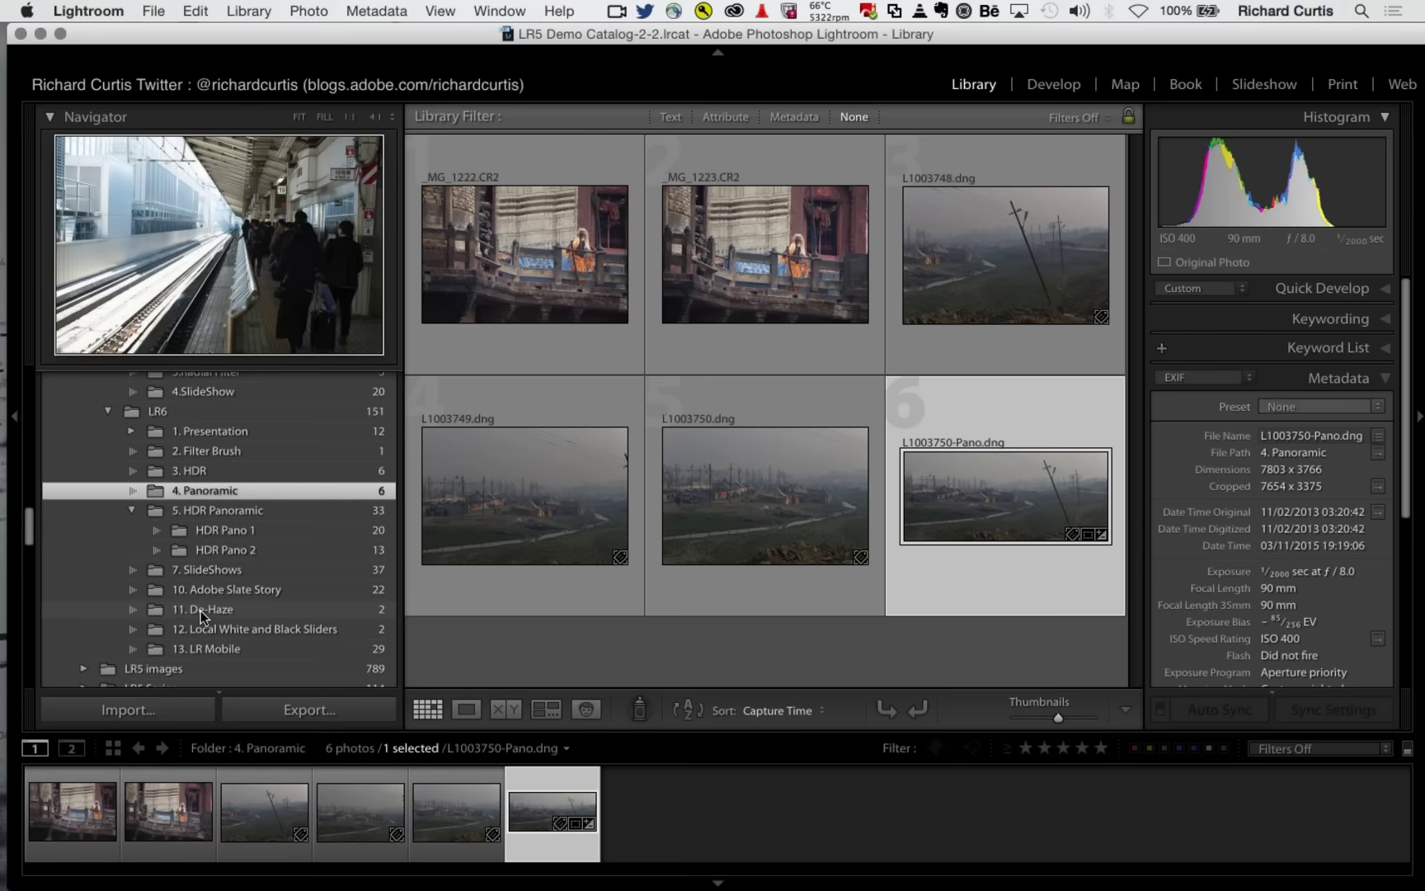
pyautogui.click(200, 610)
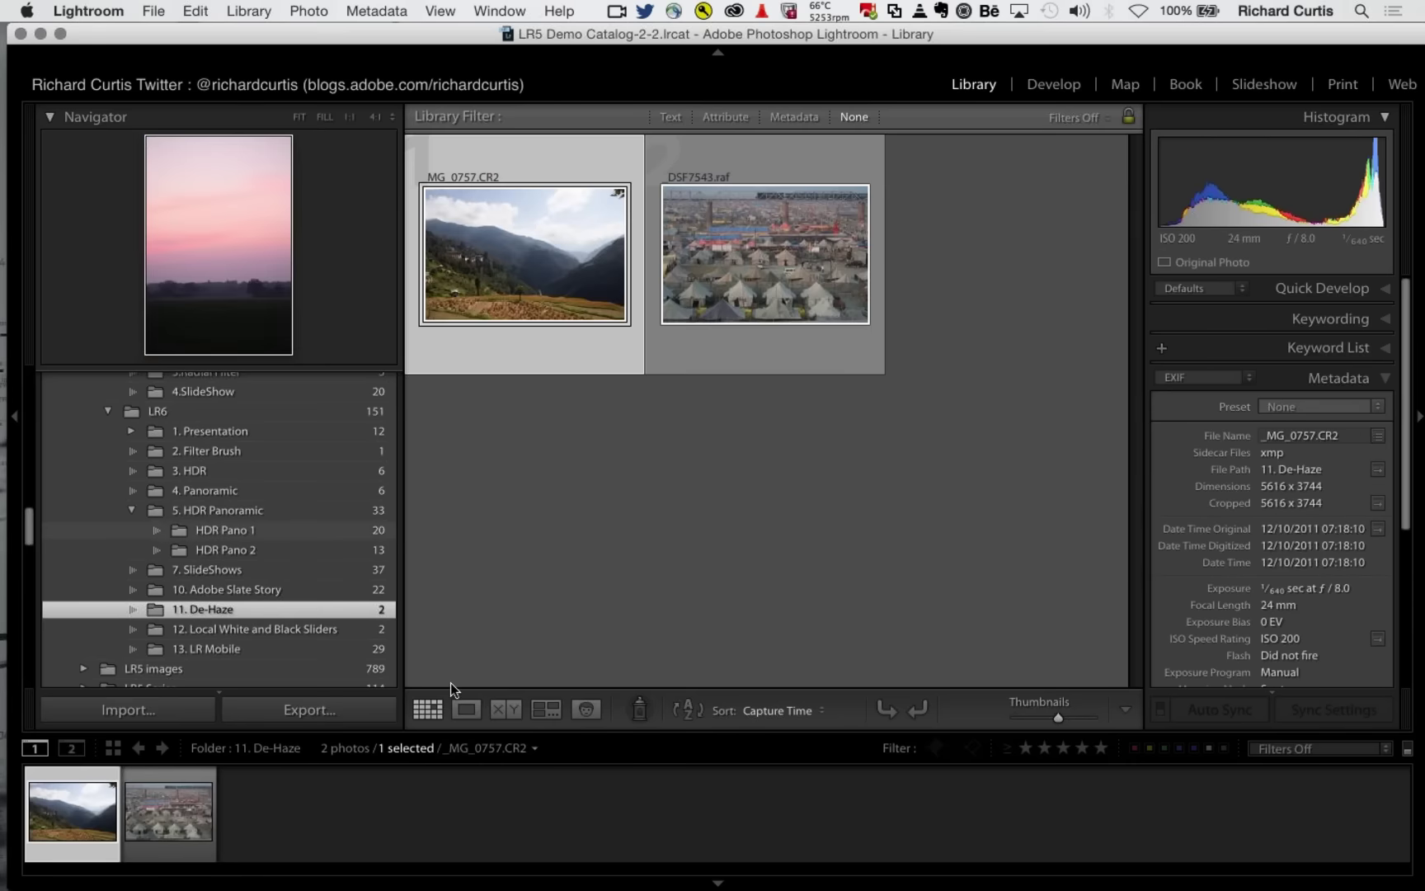
pyautogui.click(464, 709)
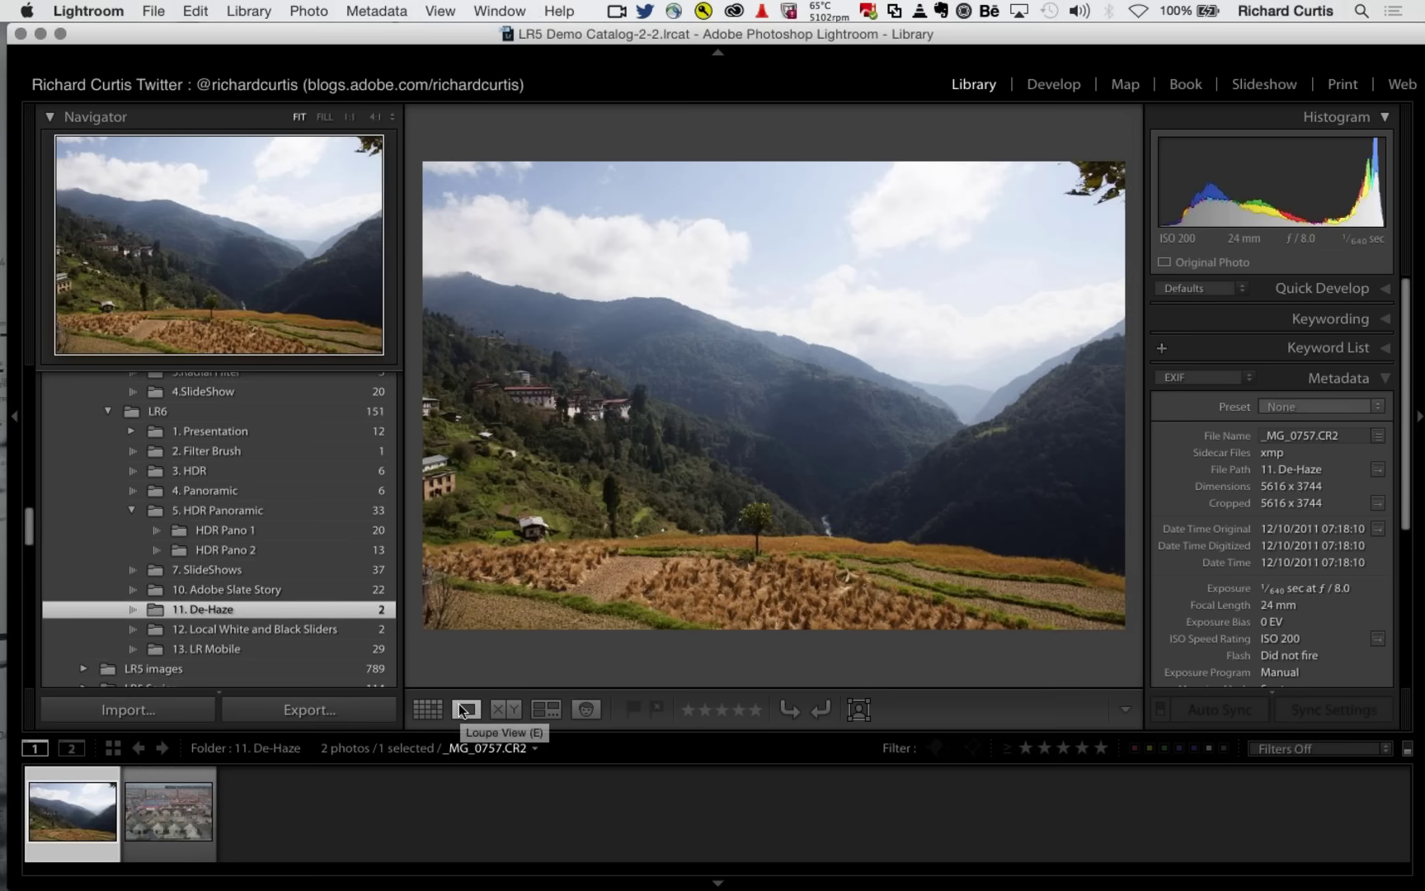
pyautogui.click(462, 710)
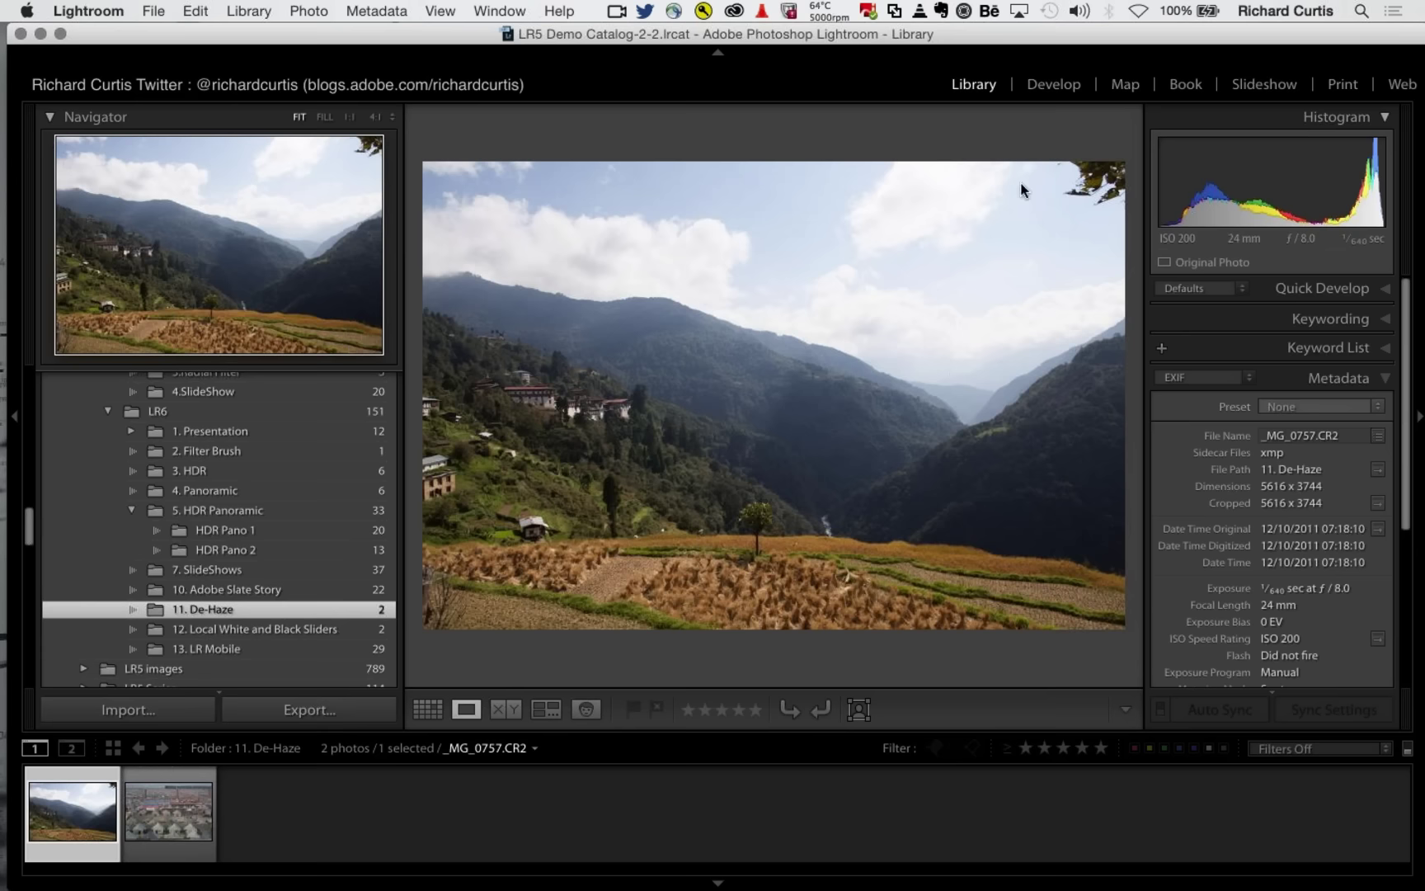
pyautogui.click(1052, 86)
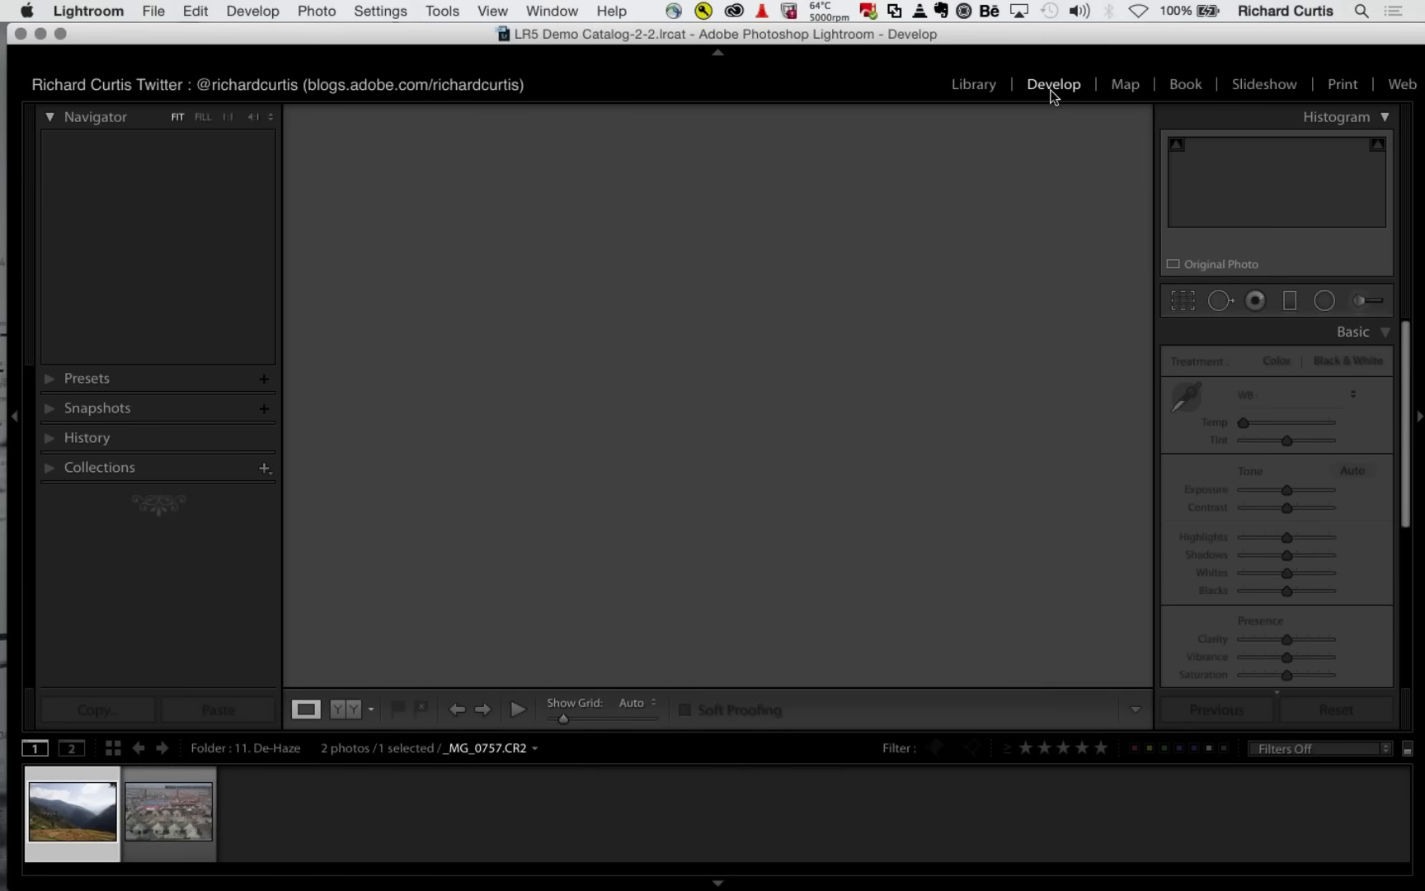
# - Try a Dehaze amount of −34 on the mountain valley photo and settle on +61
pyautogui.scroll(-5, 1278, 553)
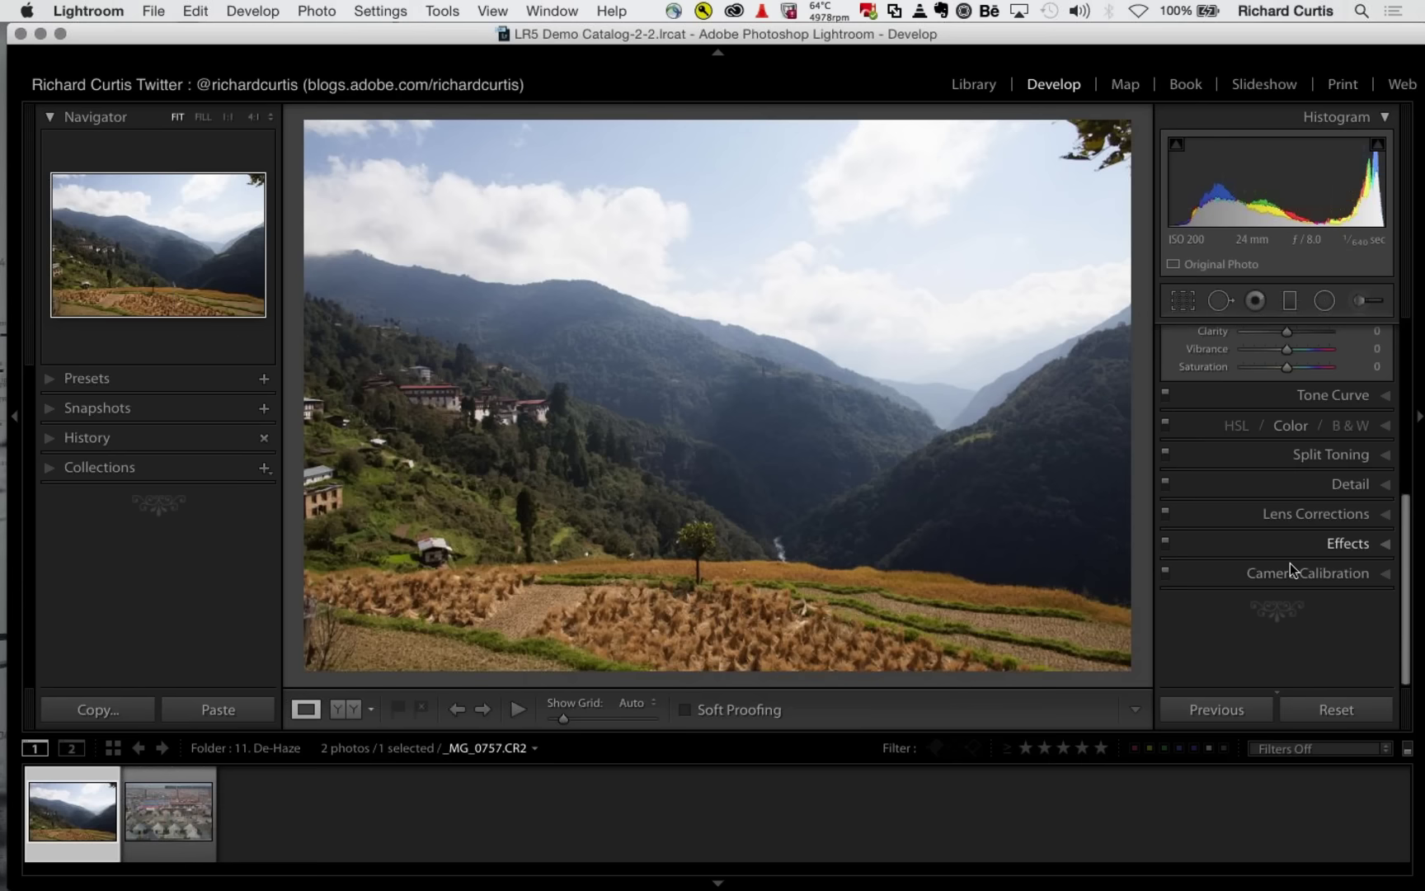
pyautogui.click(1290, 561)
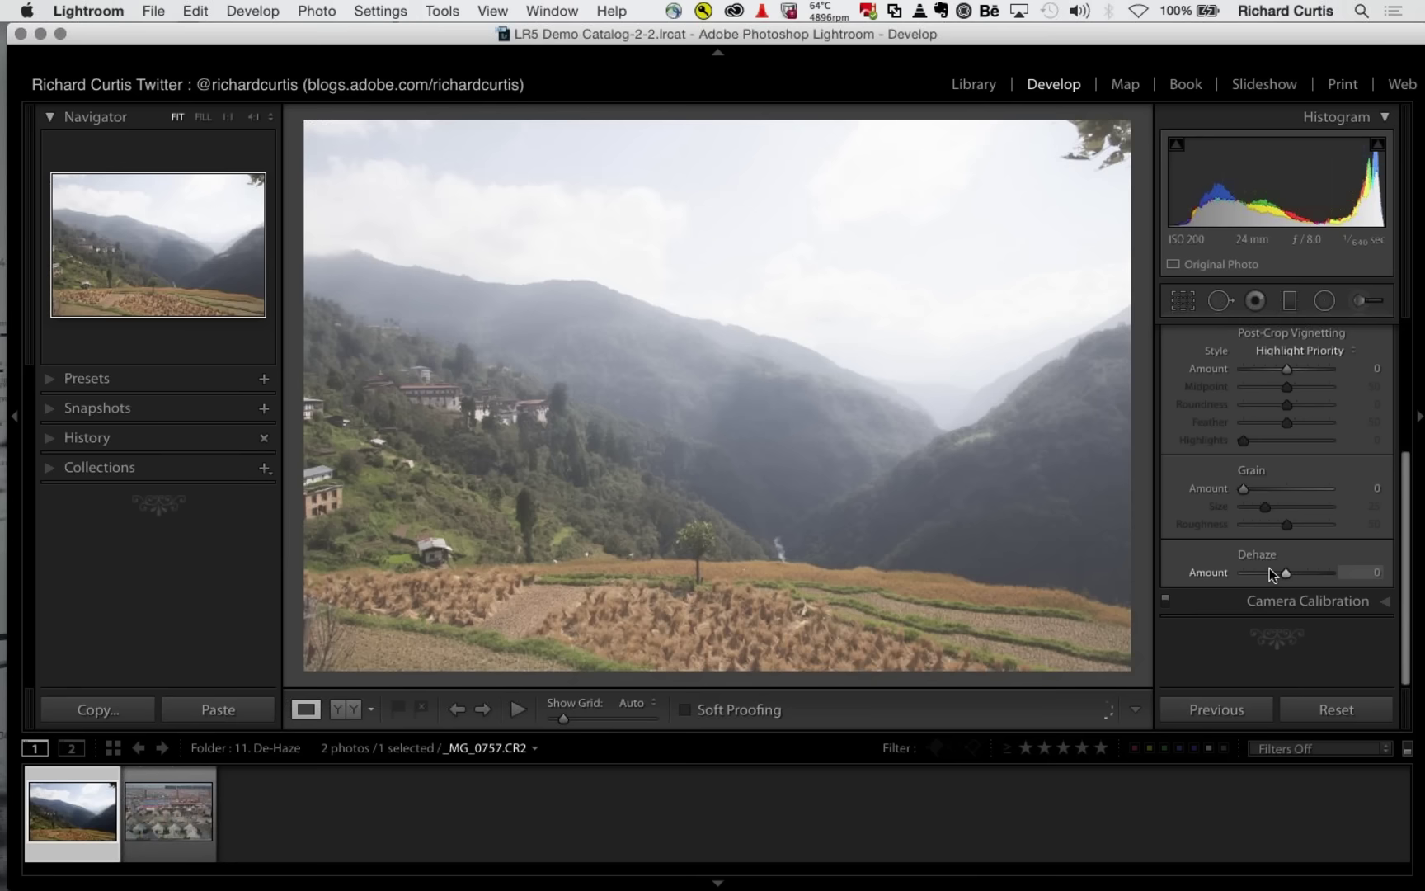
pyautogui.click(1269, 571)
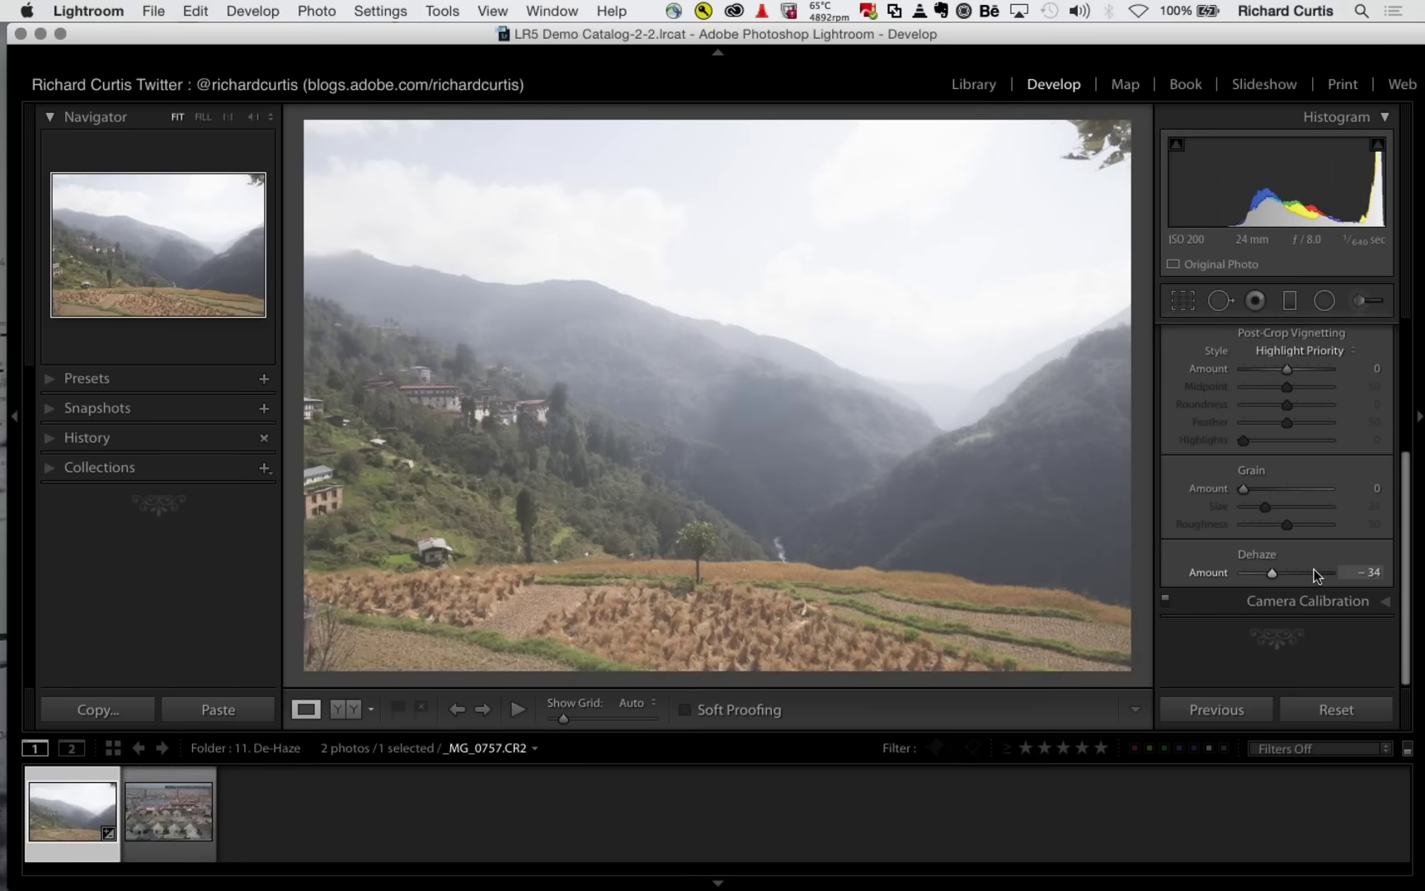
pyautogui.click(1314, 571)
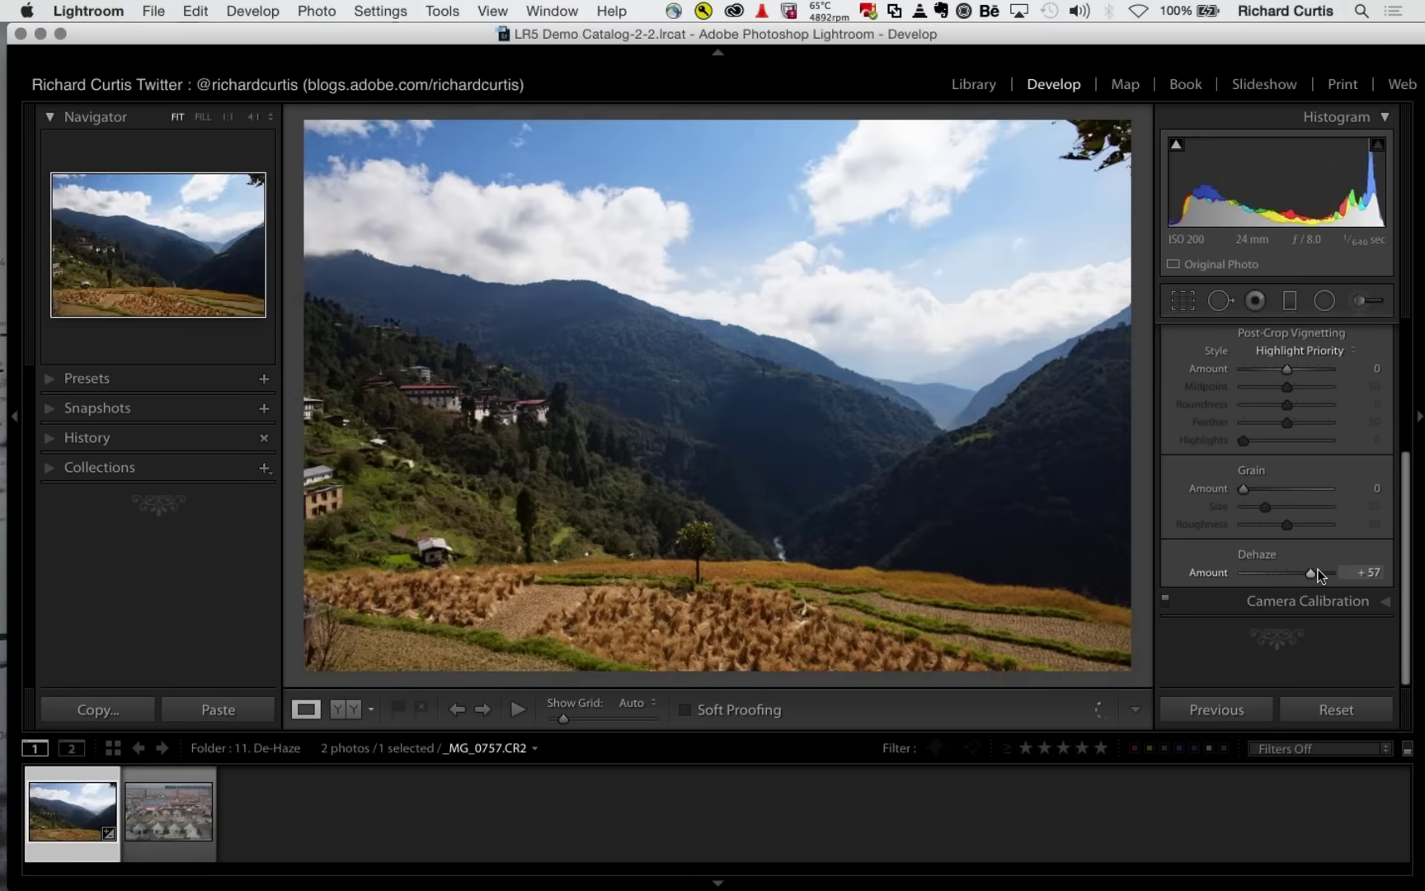
pyautogui.click(1316, 572)
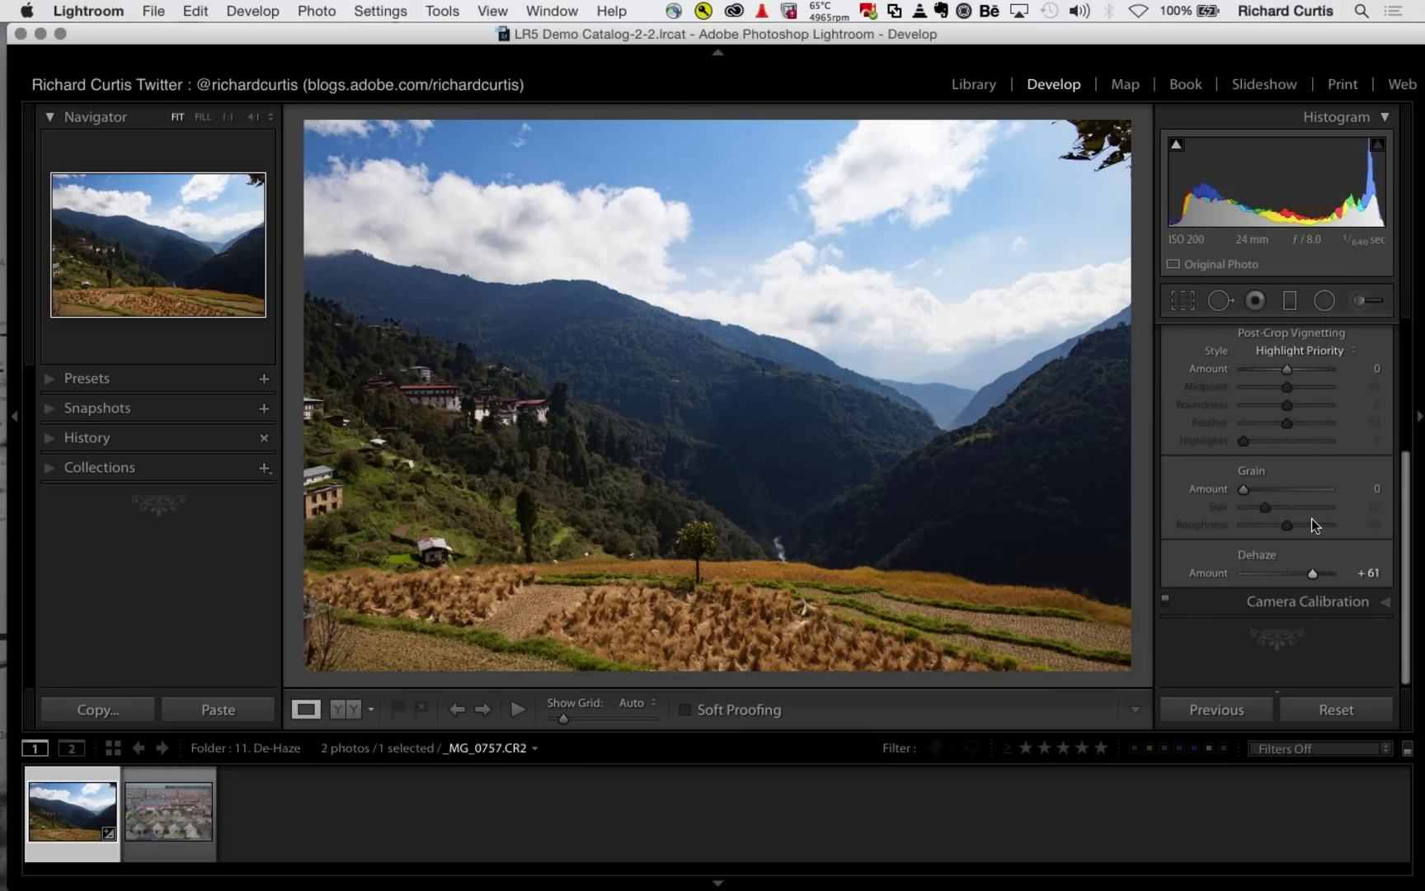
# - Convert the mountain valley photo to the Black & White treatment
pyautogui.scroll(5, 1311, 525)
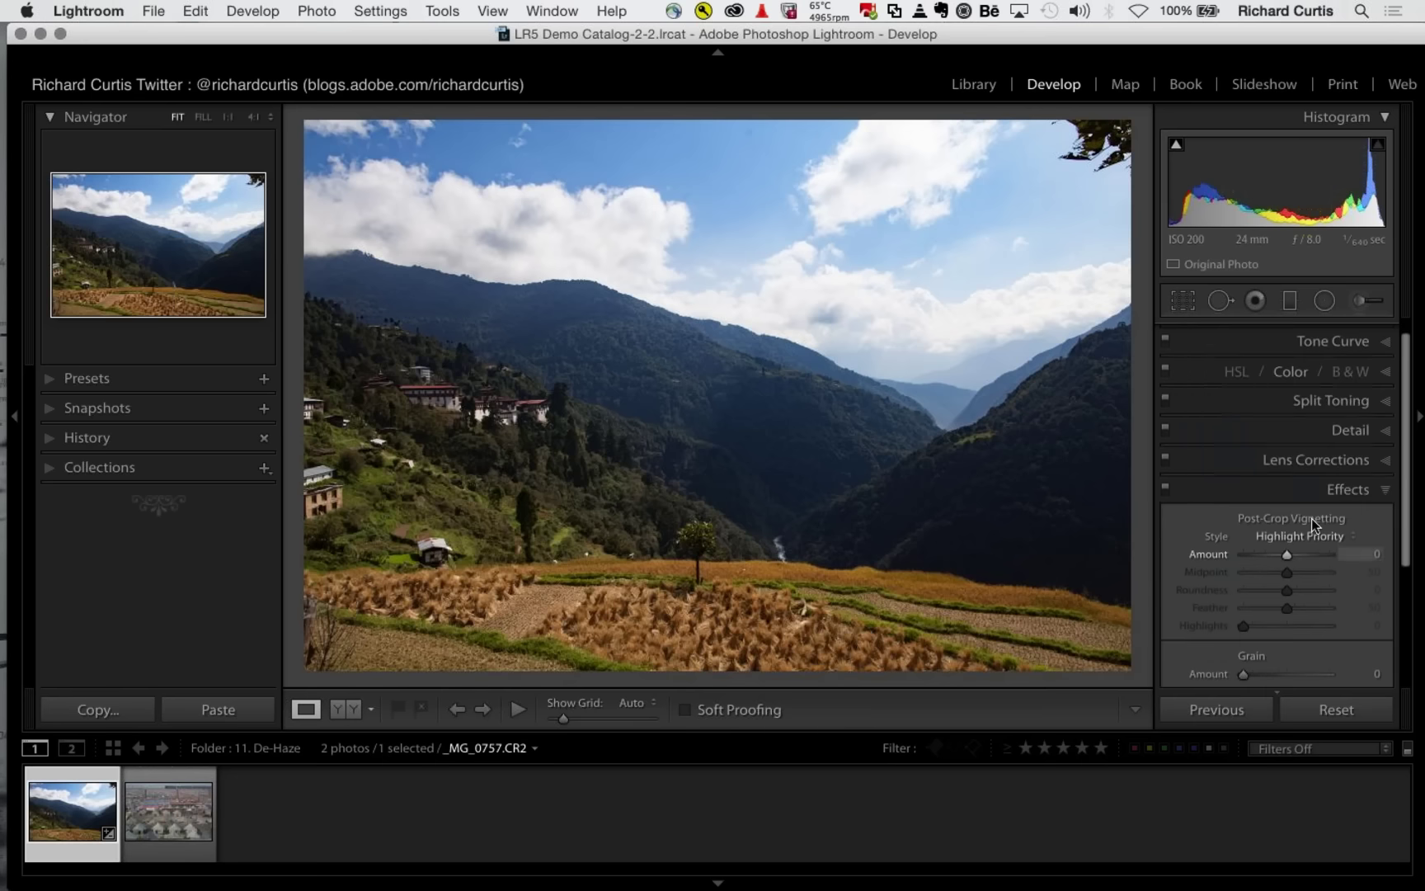
pyautogui.scroll(5, 1311, 518)
pyautogui.click(1353, 332)
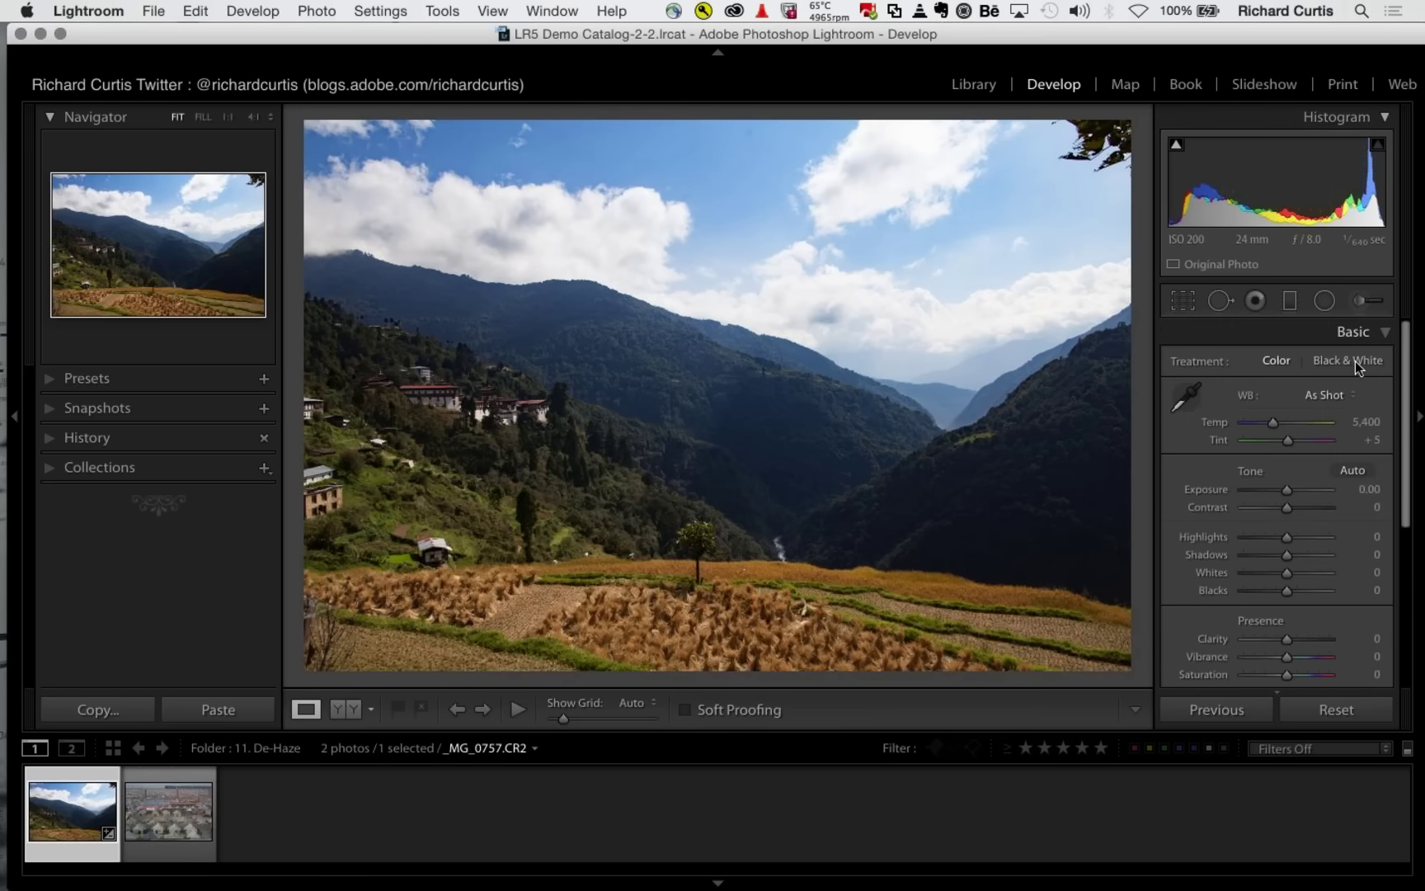
pyautogui.click(1355, 360)
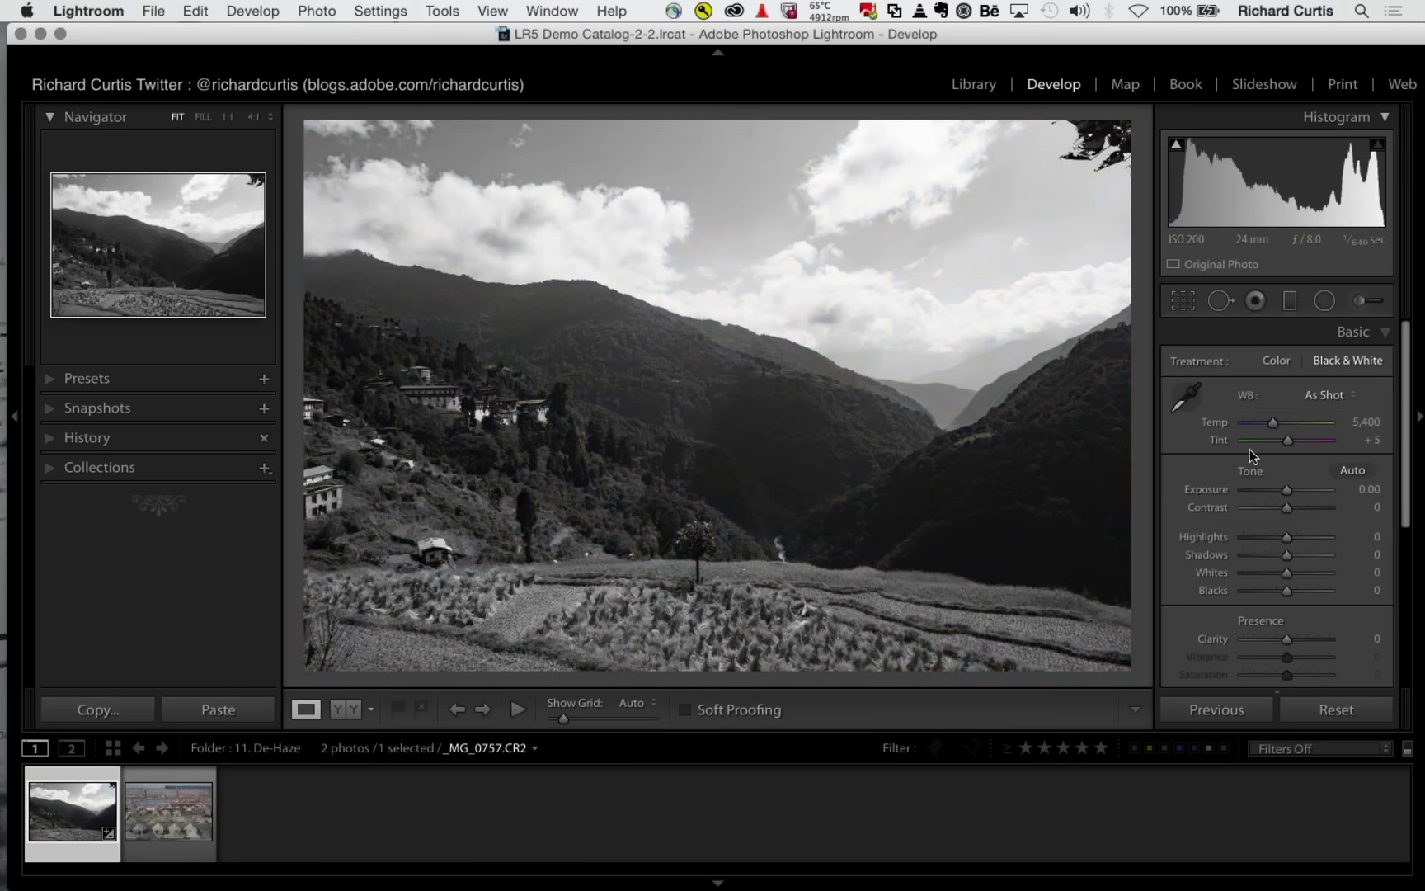
# - Raise the black-and-white valley photo's Dehaze to +100 and view it full screen
pyautogui.scroll(-10, 1250, 449)
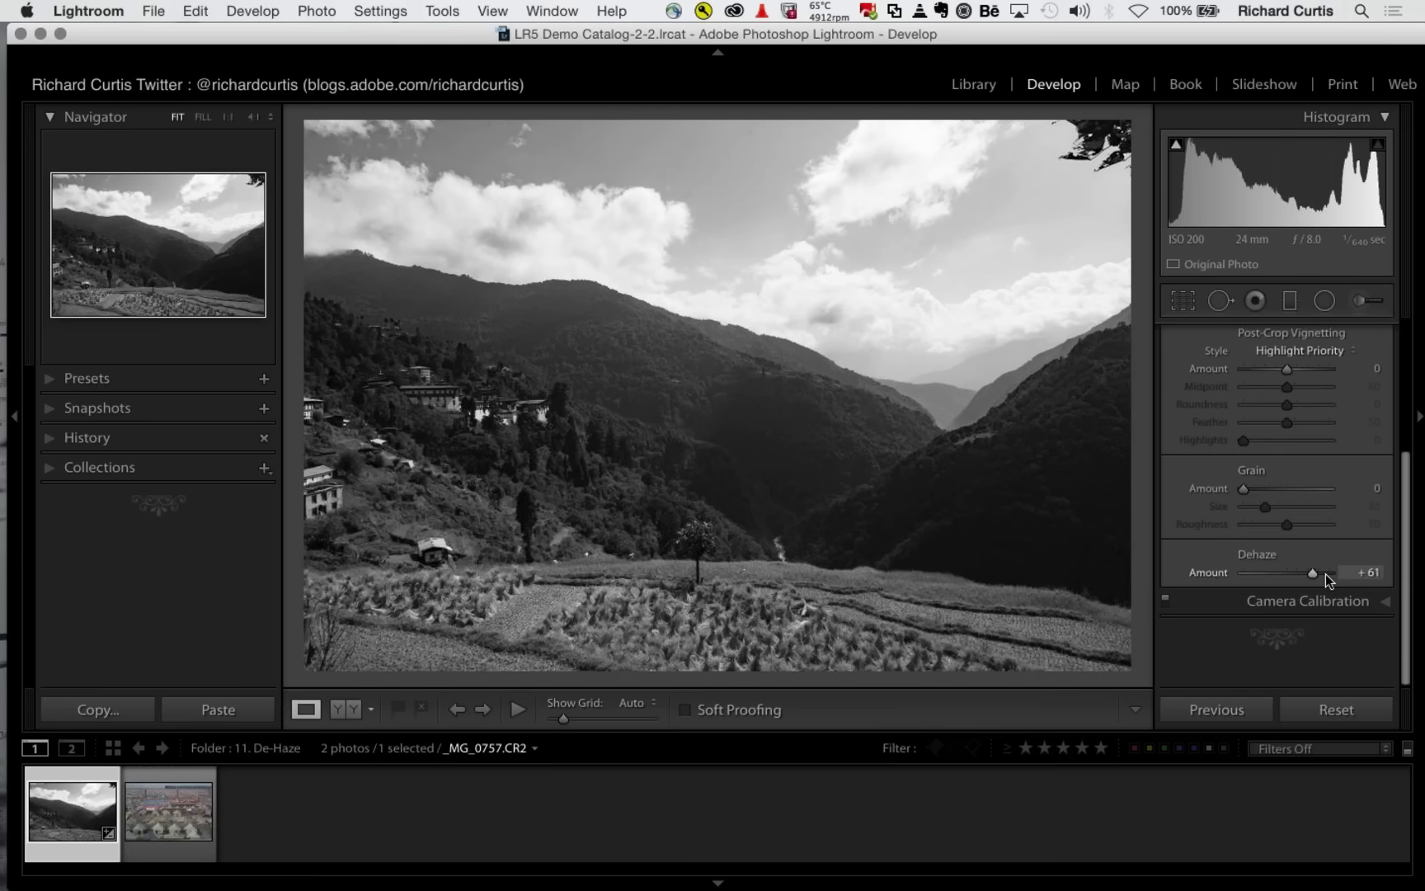
pyautogui.moveTo(1324, 574); pyautogui.dragTo(1373, 572)
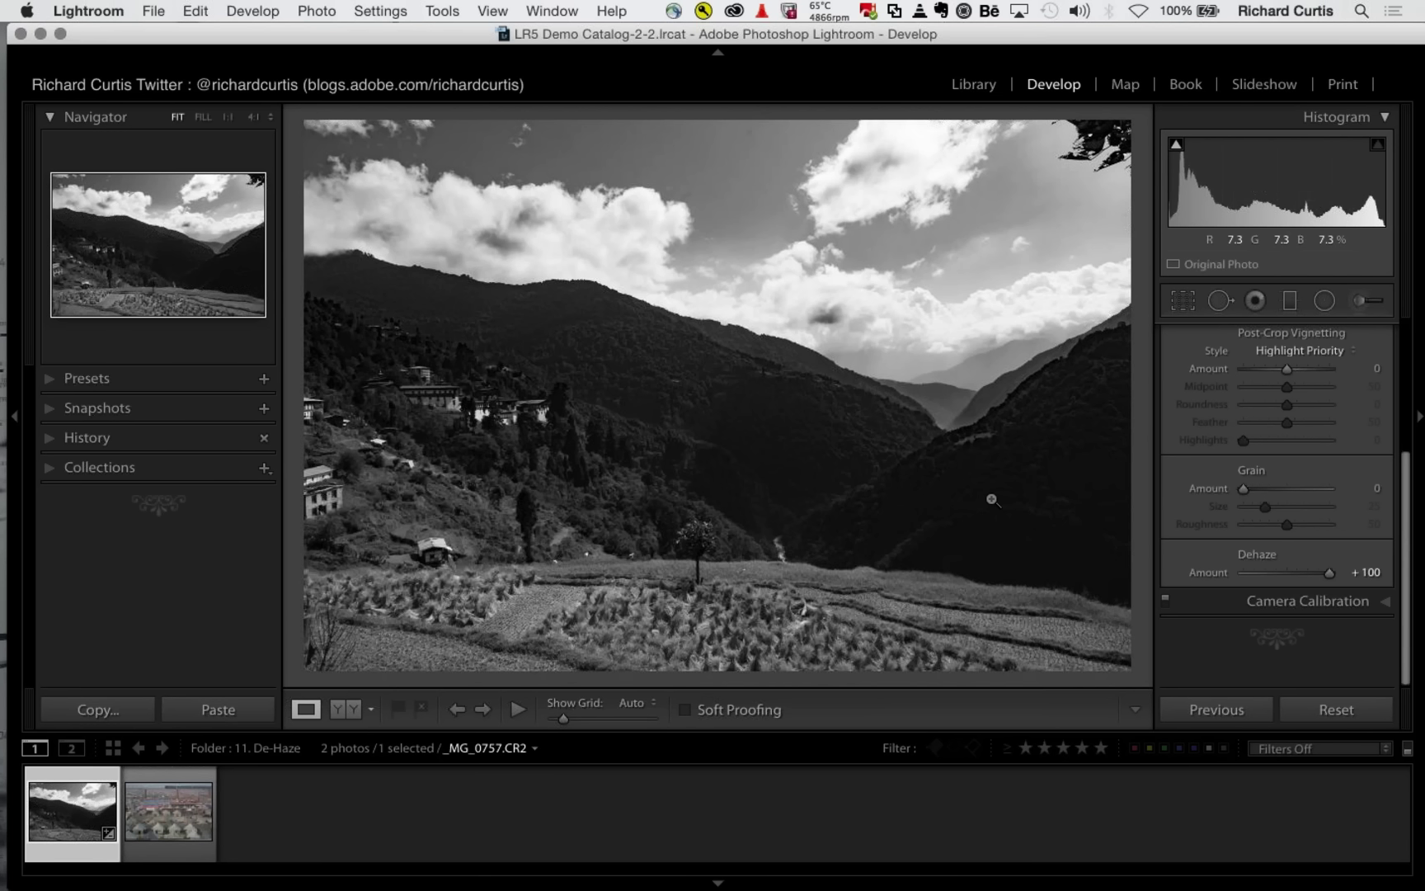
pyautogui.press('f')
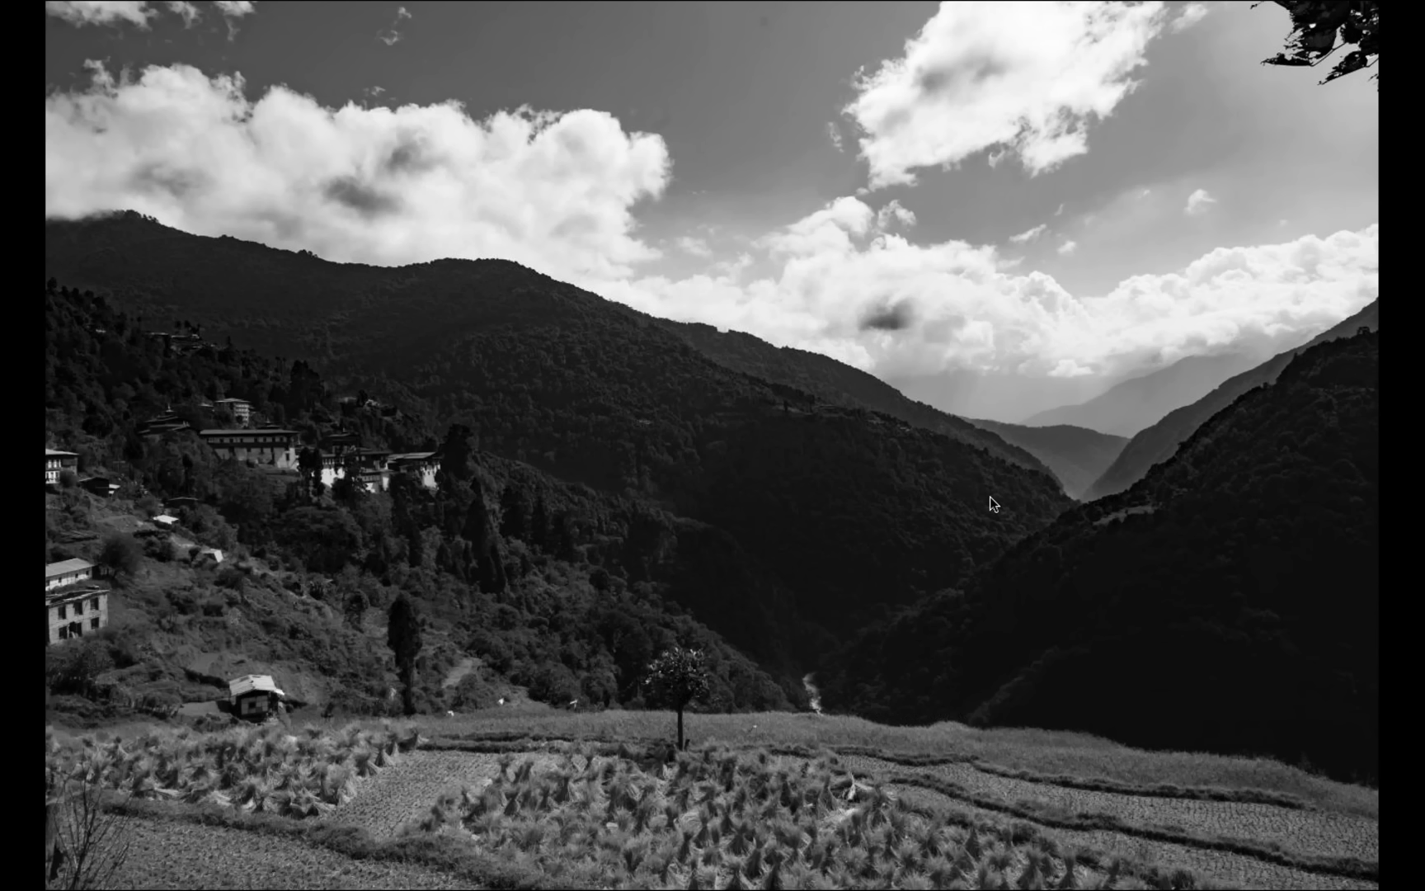
pyautogui.press('f')
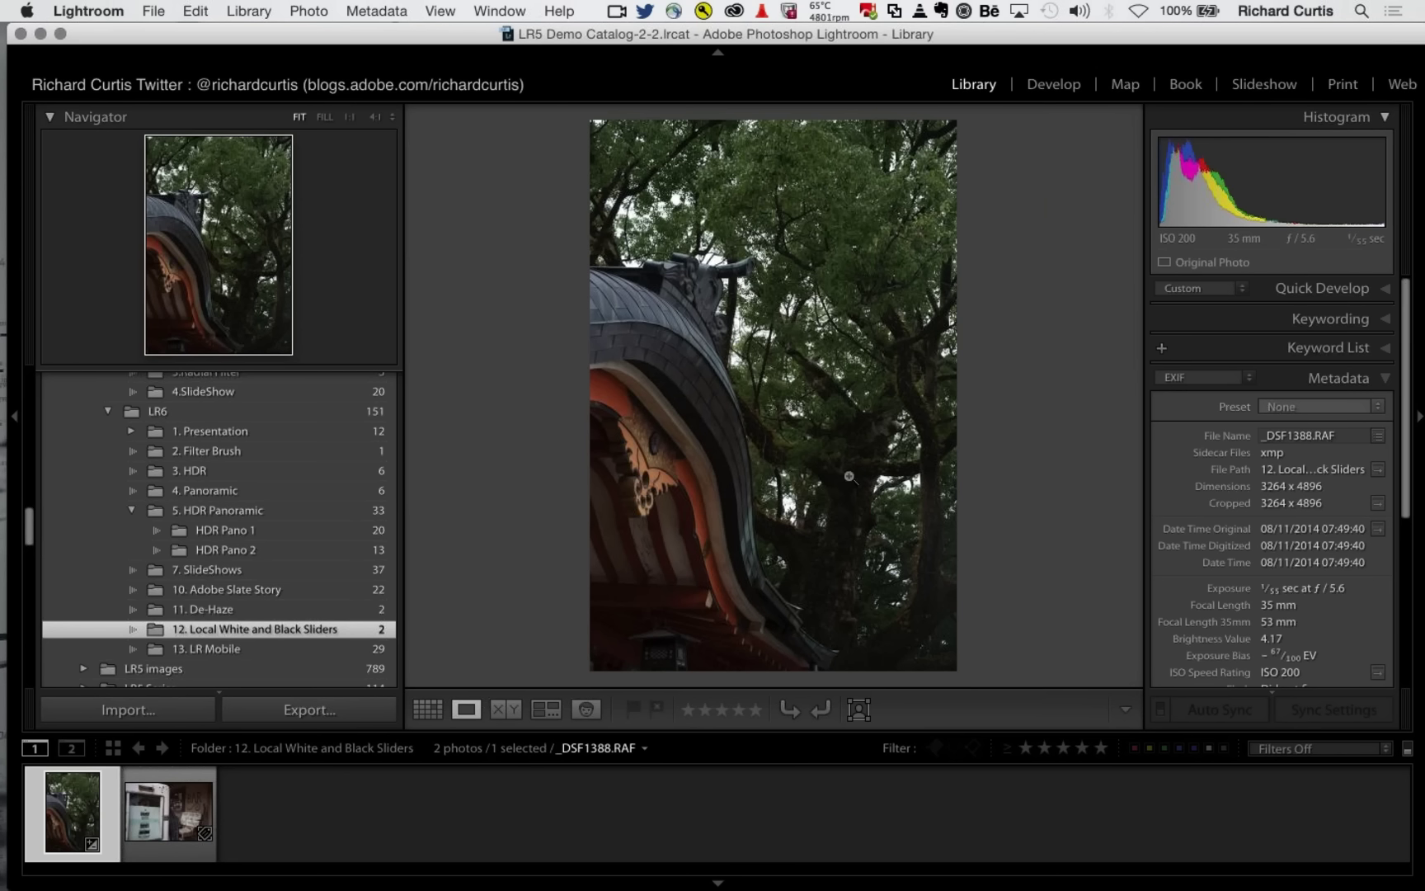
# - Open _DSF1388.RAF in Develop and draw a diagonal graduated filter with Exposure −2.49 over the temple roof, checking its mask
pyautogui.click(1052, 85)
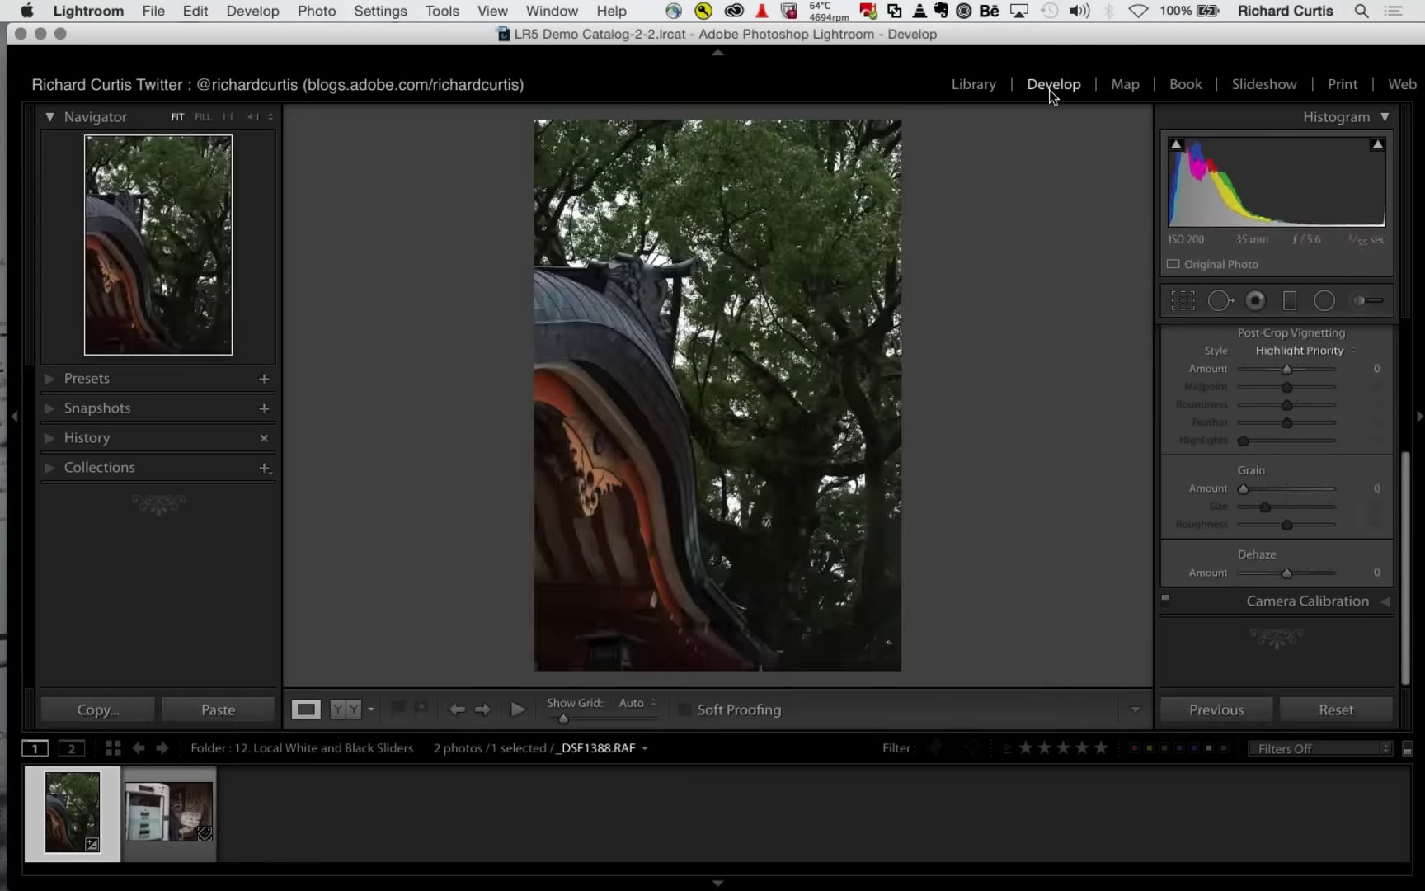
pyautogui.click(1291, 299)
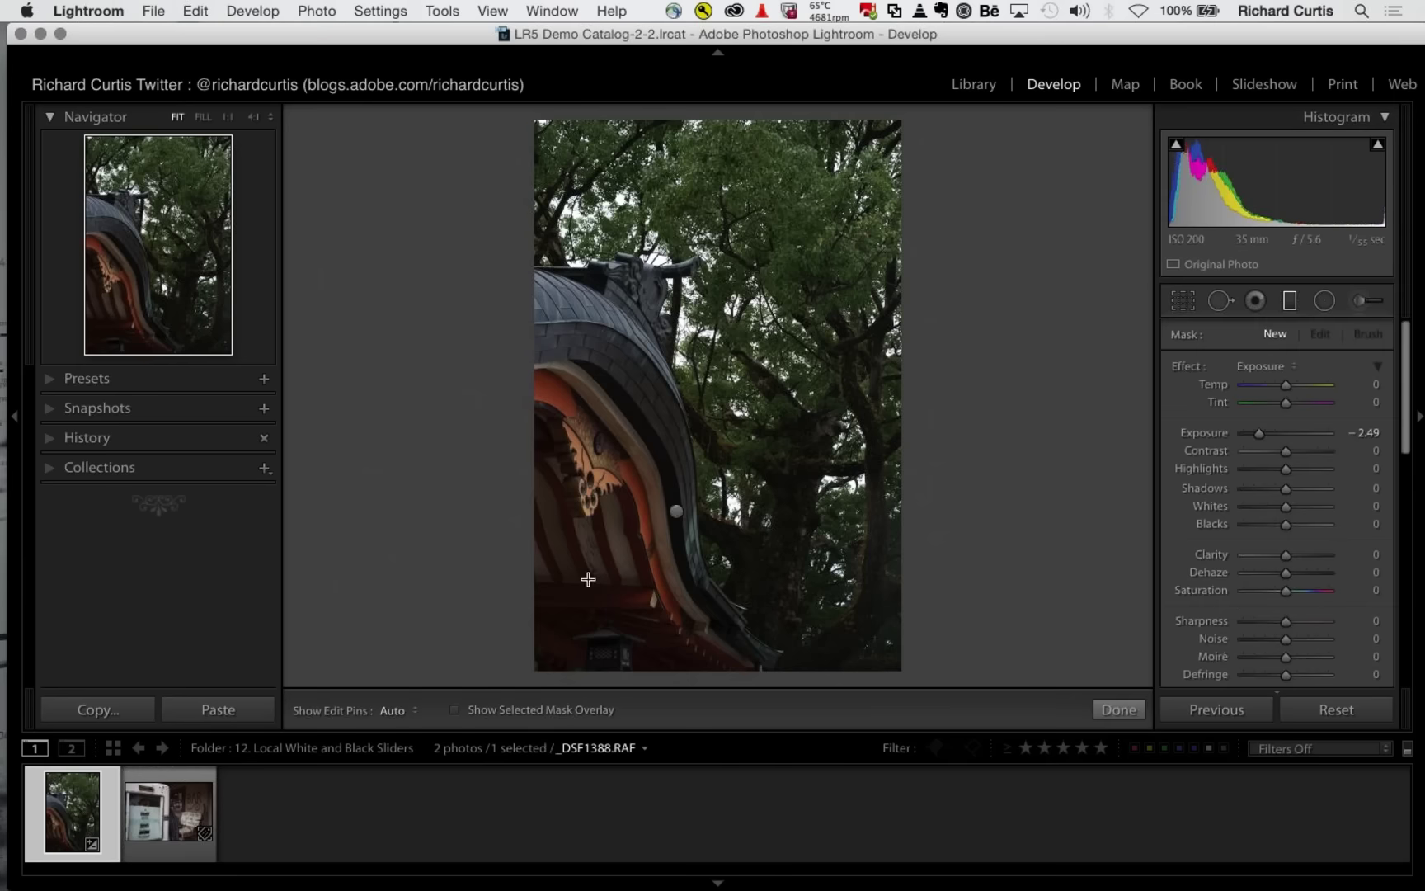
pyautogui.moveTo(660, 517); pyautogui.dragTo(673, 509)
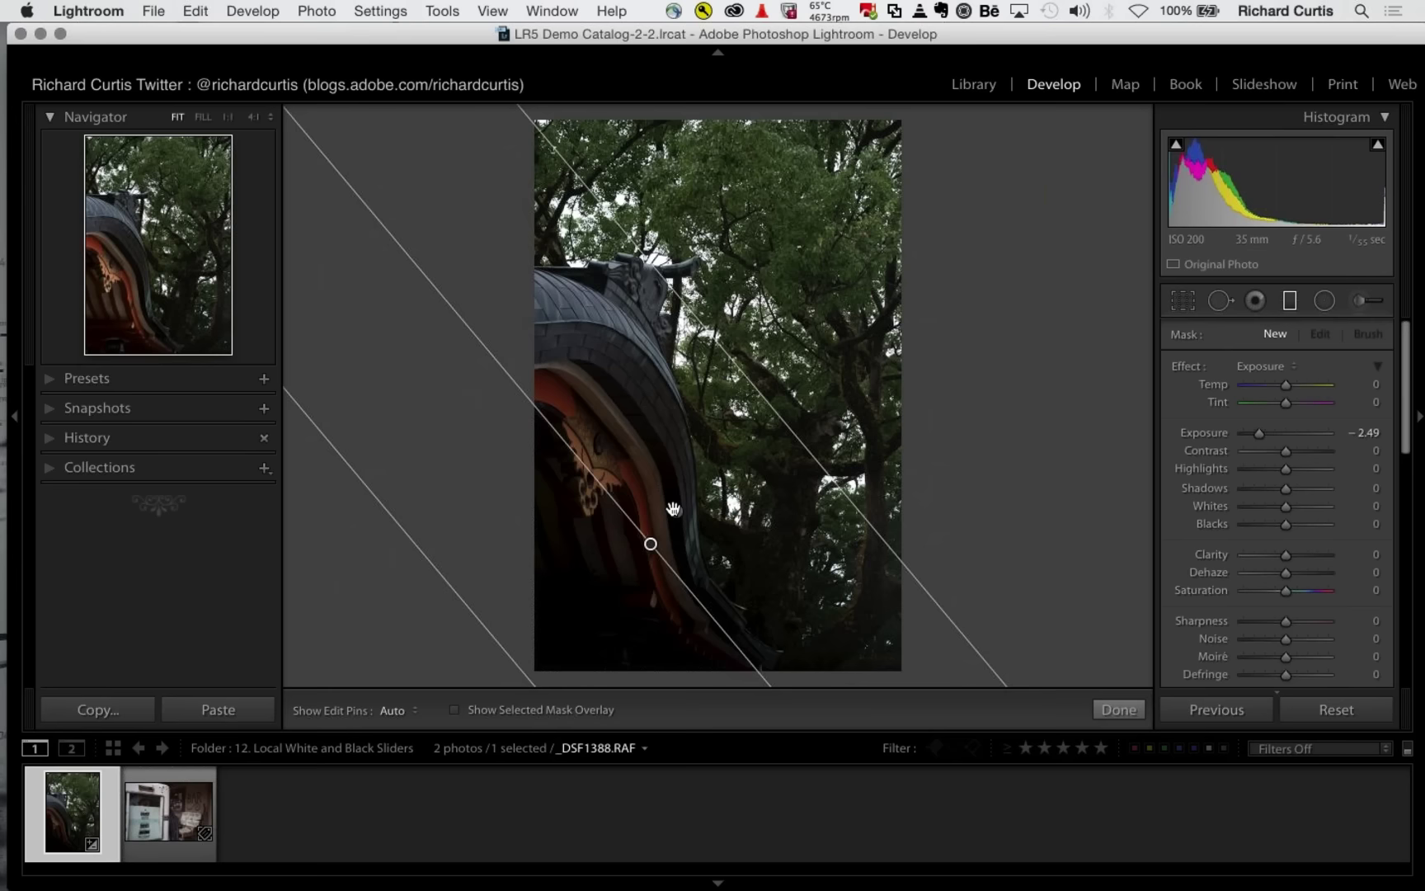
pyautogui.moveTo(674, 509); pyautogui.dragTo(651, 542)
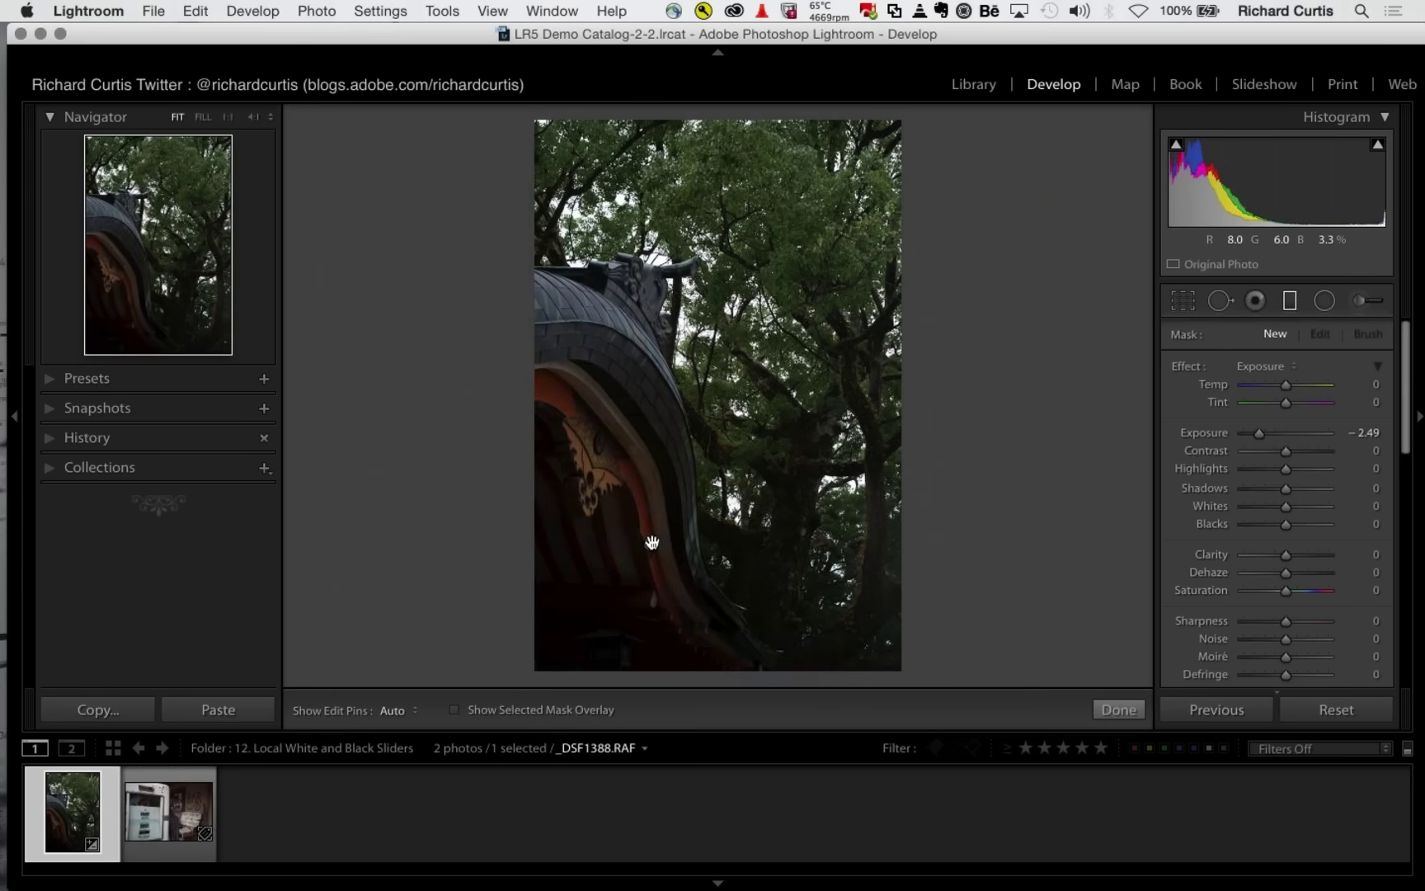
pyautogui.click(652, 543)
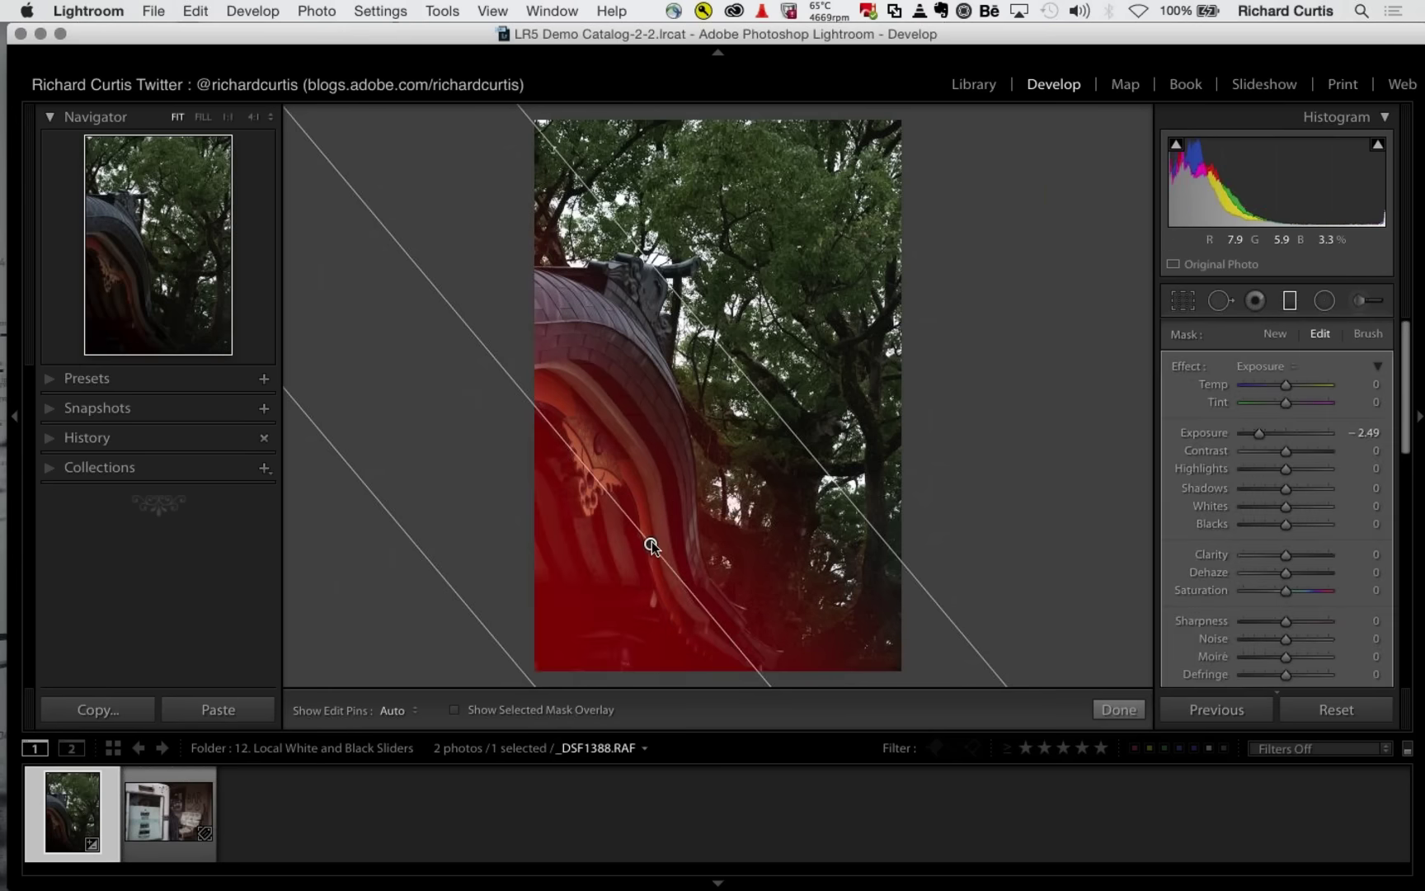
# - Reset the graduated filter's Exposure to 0 and set its Whites to 44 and Blacks to −33
pyautogui.doubleClick(1203, 434)
pyautogui.press('h')
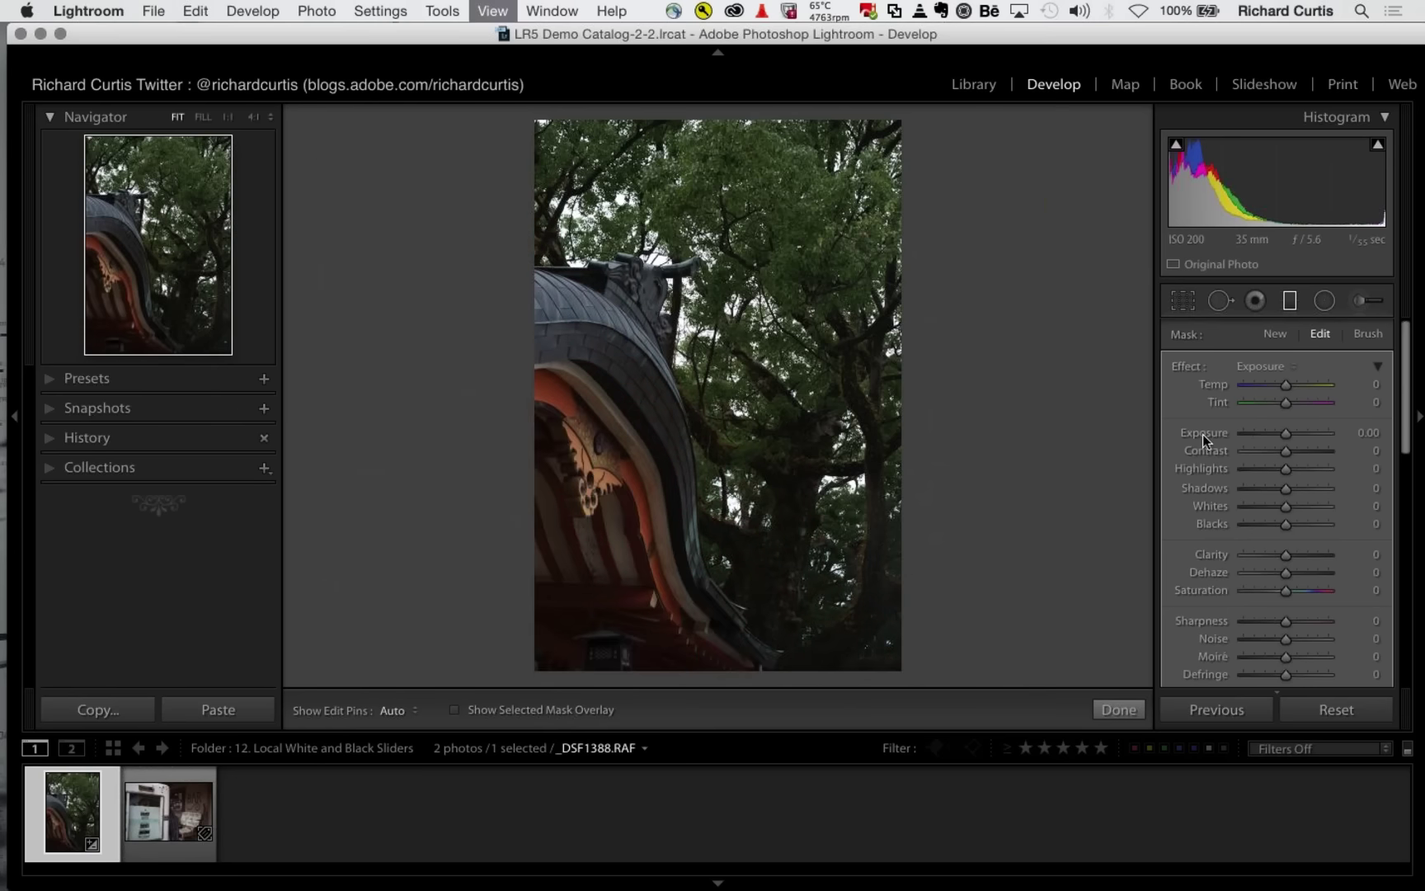
pyautogui.press('z')
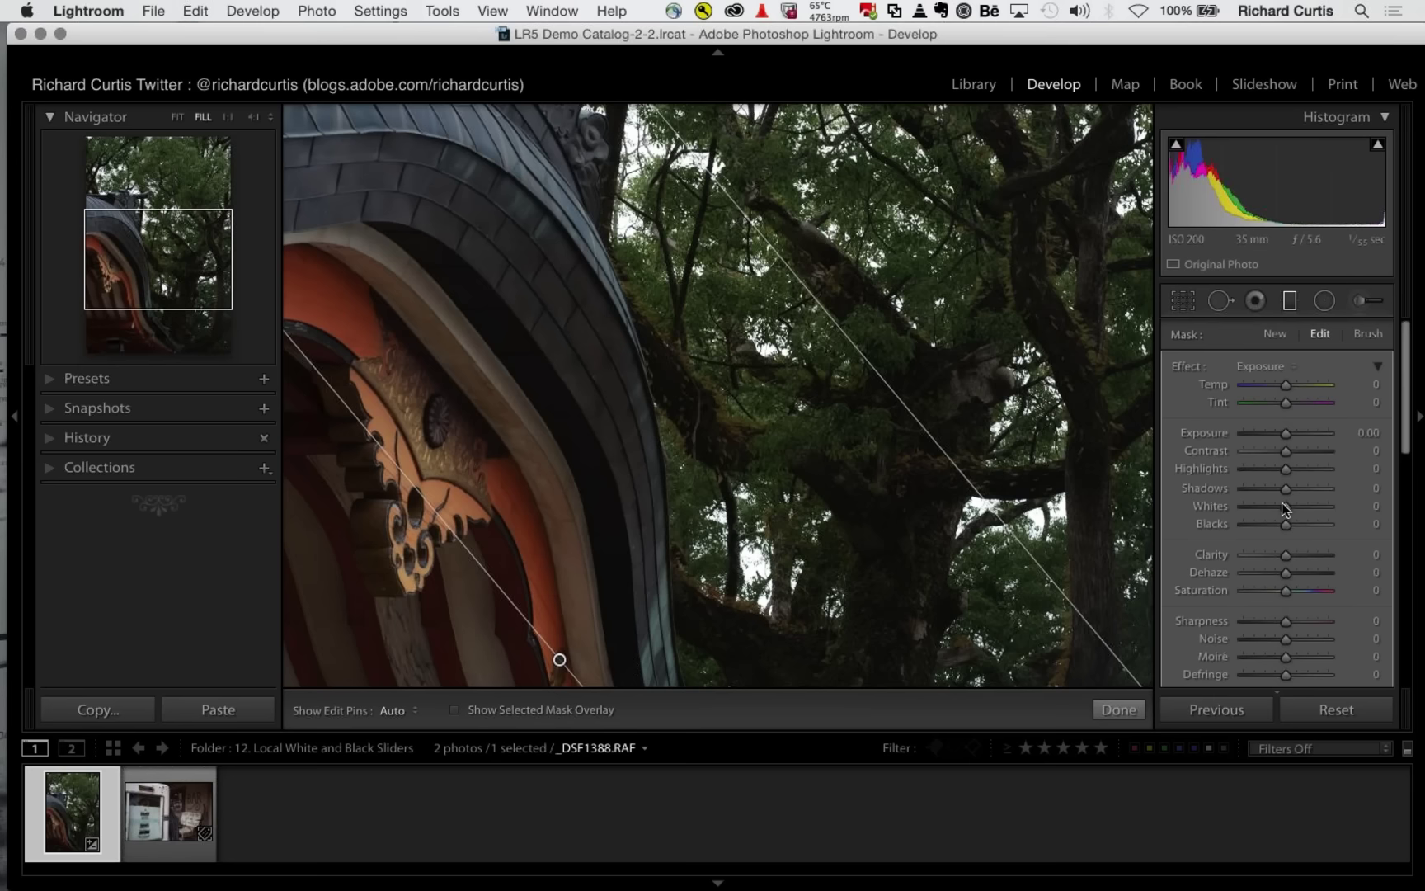
pyautogui.moveTo(1283, 504); pyautogui.dragTo(1306, 505)
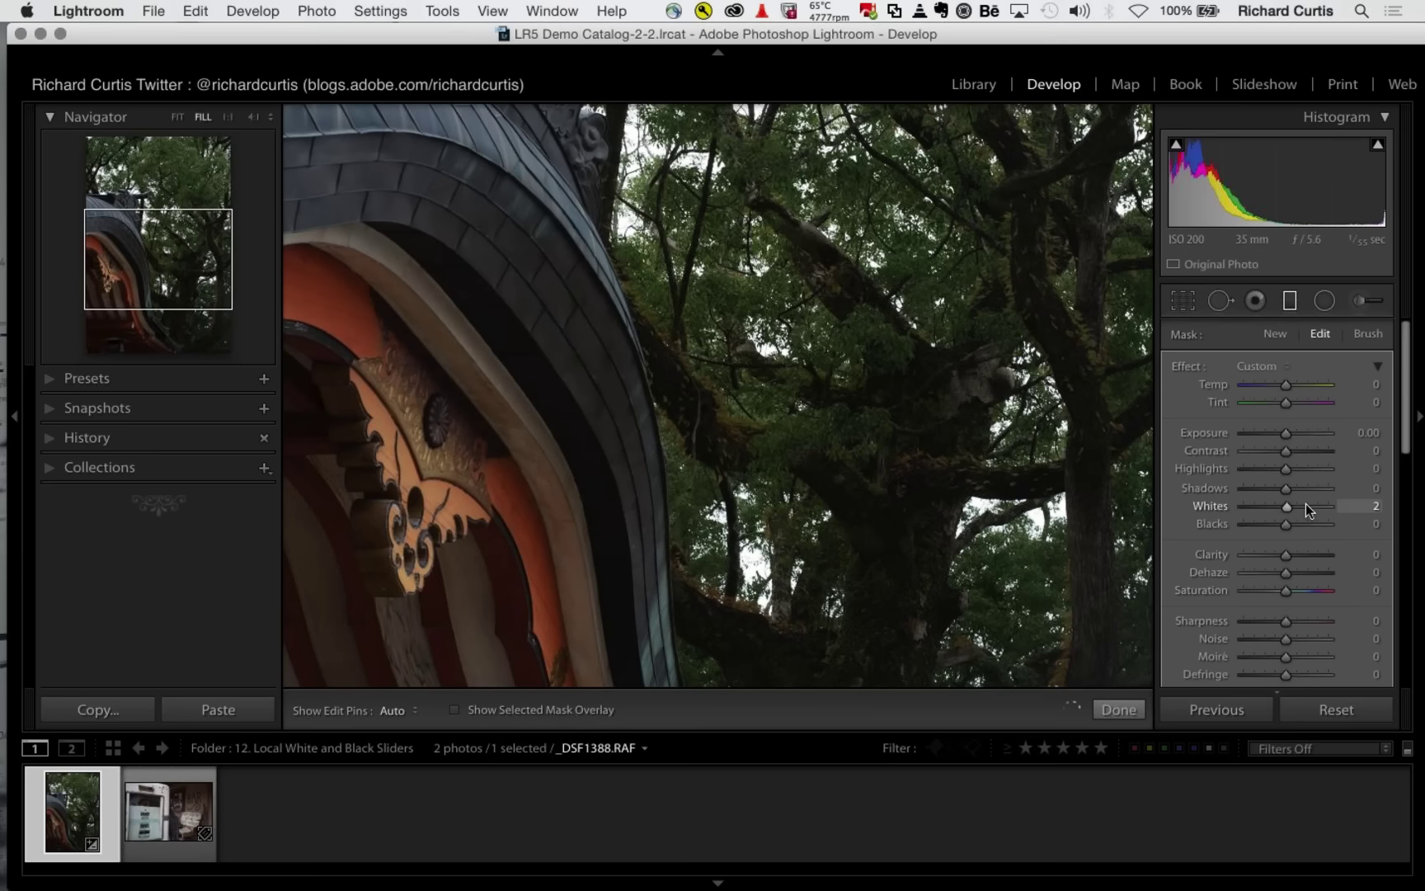
pyautogui.click(1306, 505)
pyautogui.moveTo(1286, 524); pyautogui.dragTo(1265, 523)
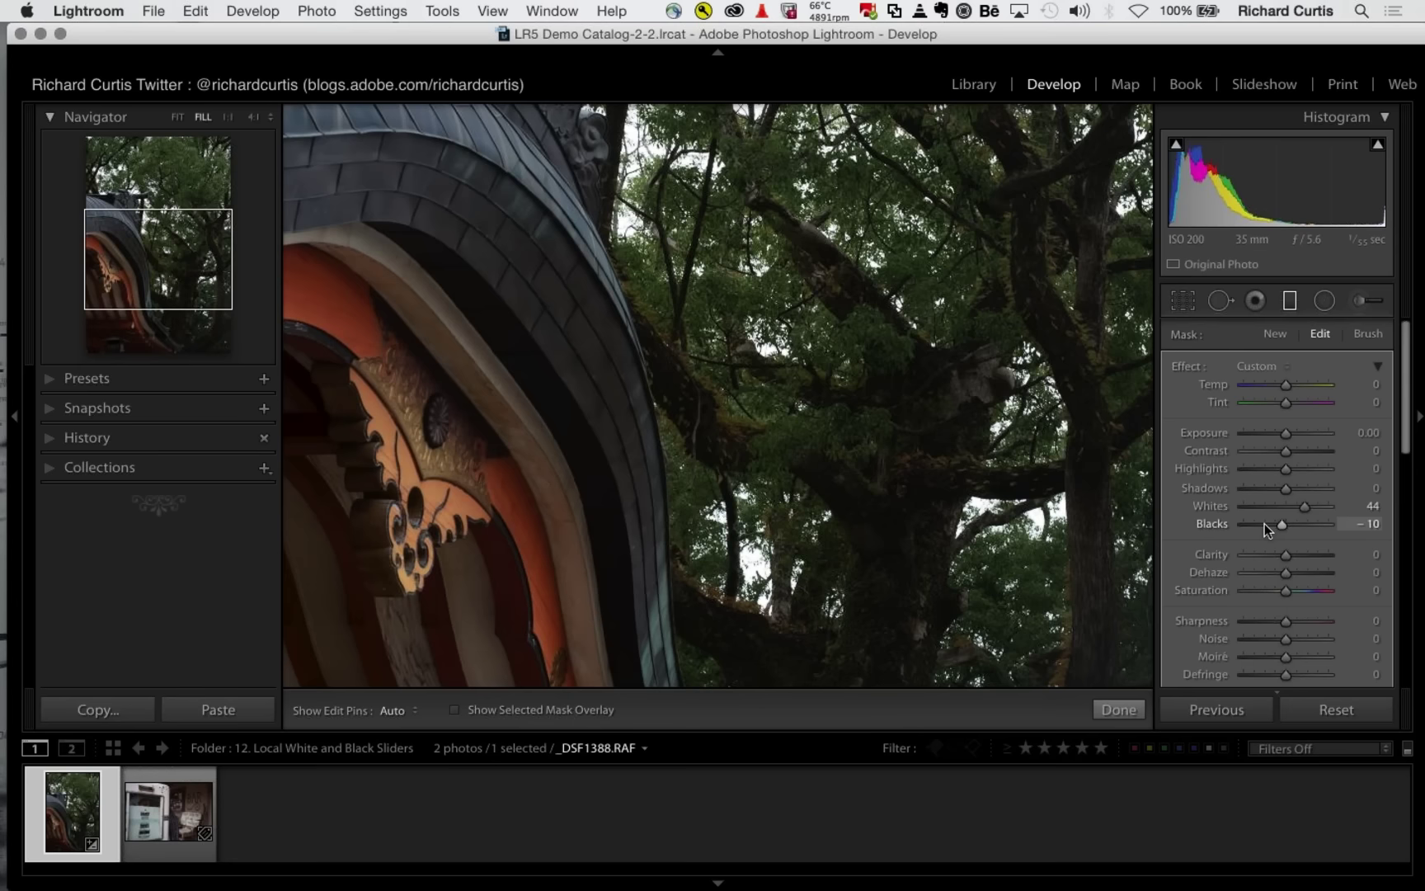
pyautogui.moveTo(1265, 522); pyautogui.dragTo(1255, 523)
# - Move the graduated filter to the roof's outer edge at a steeper angle and close the filter tool
pyautogui.moveTo(671, 533); pyautogui.dragTo(672, 500)
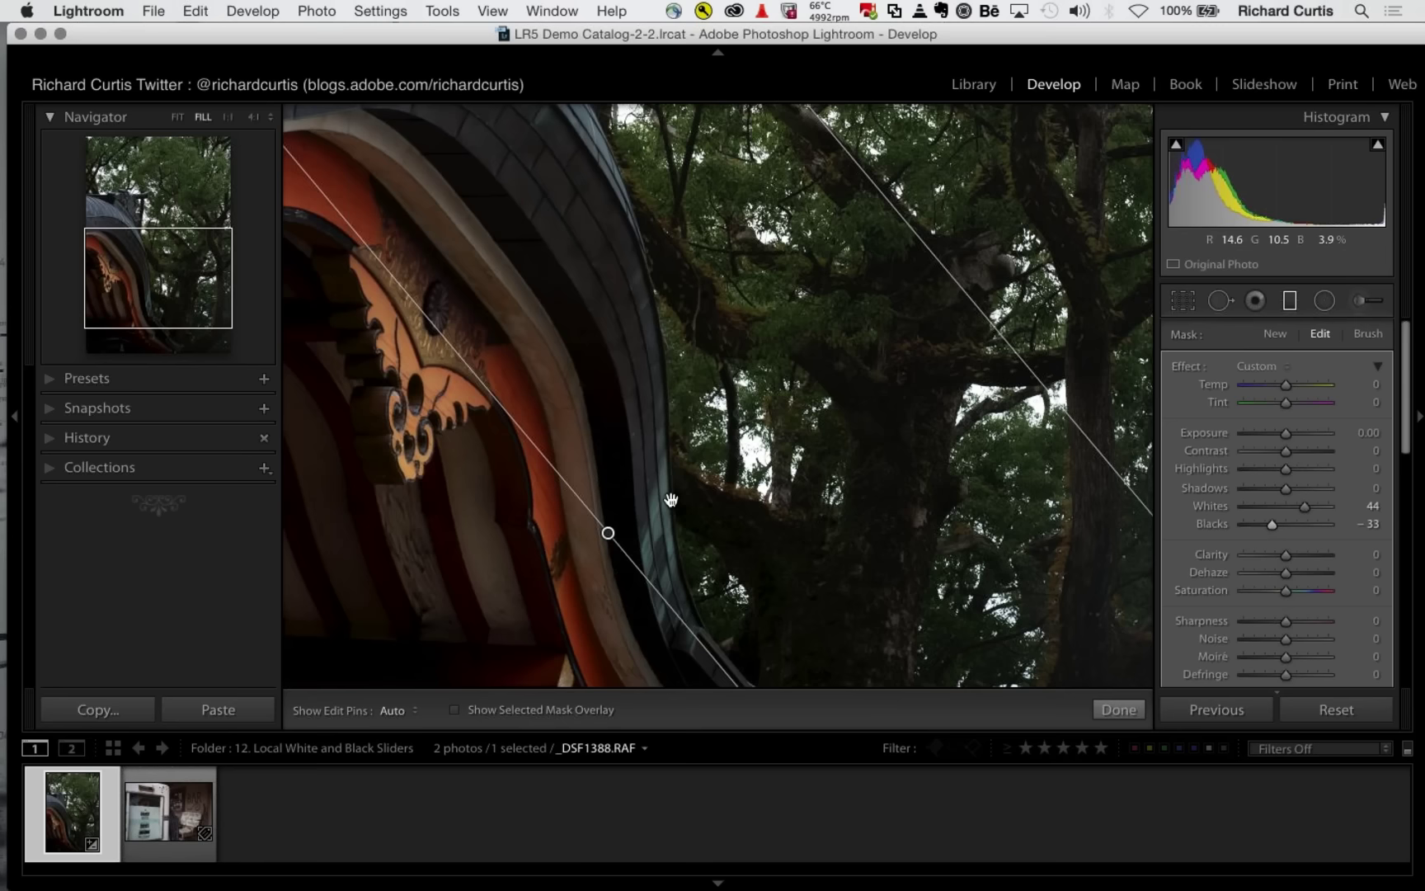
pyautogui.moveTo(608, 532); pyautogui.dragTo(672, 493)
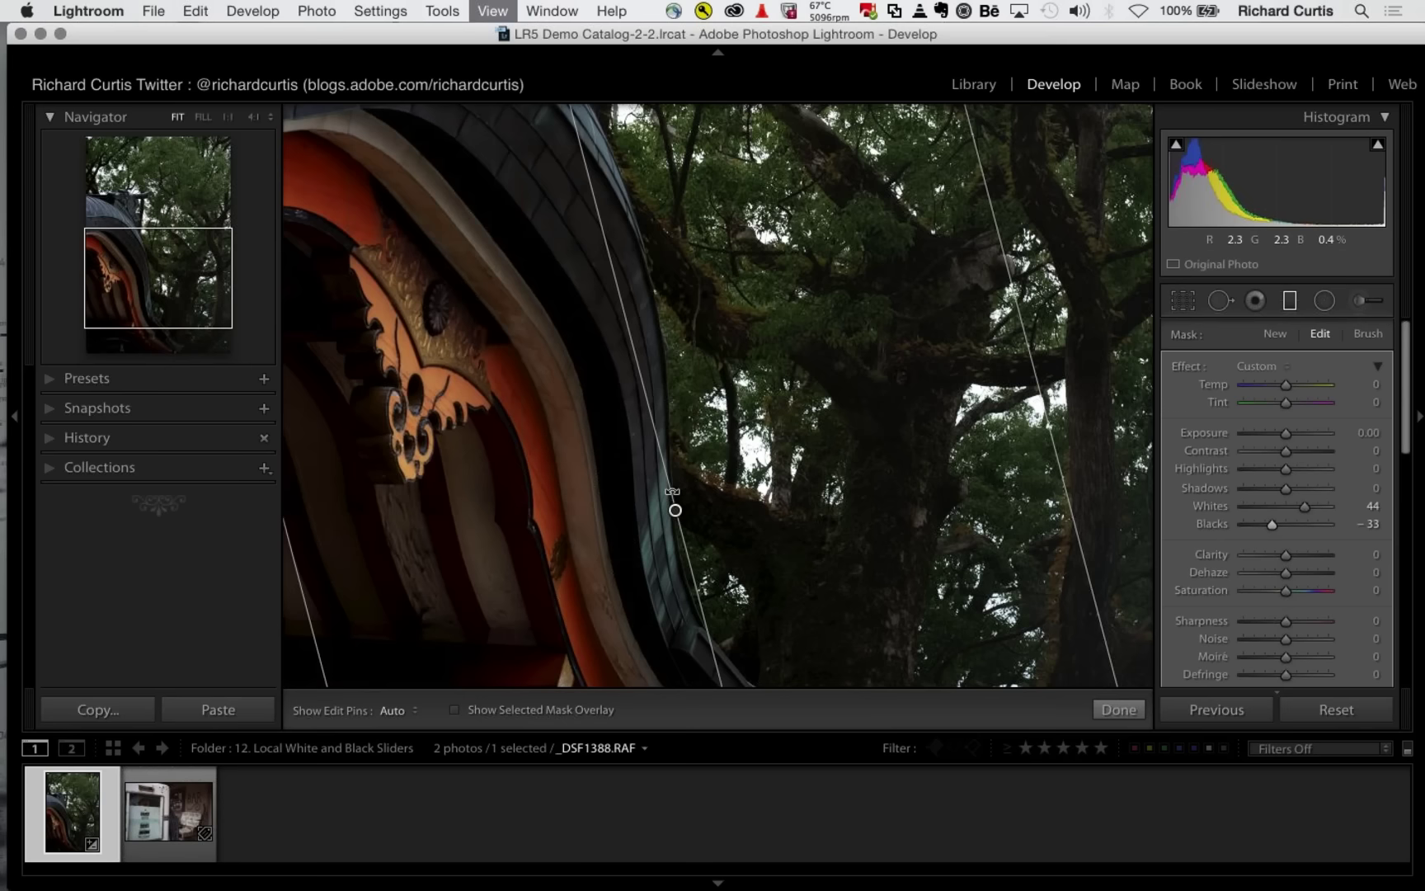
pyautogui.press('z')
pyautogui.scroll(-5, 1244, 453)
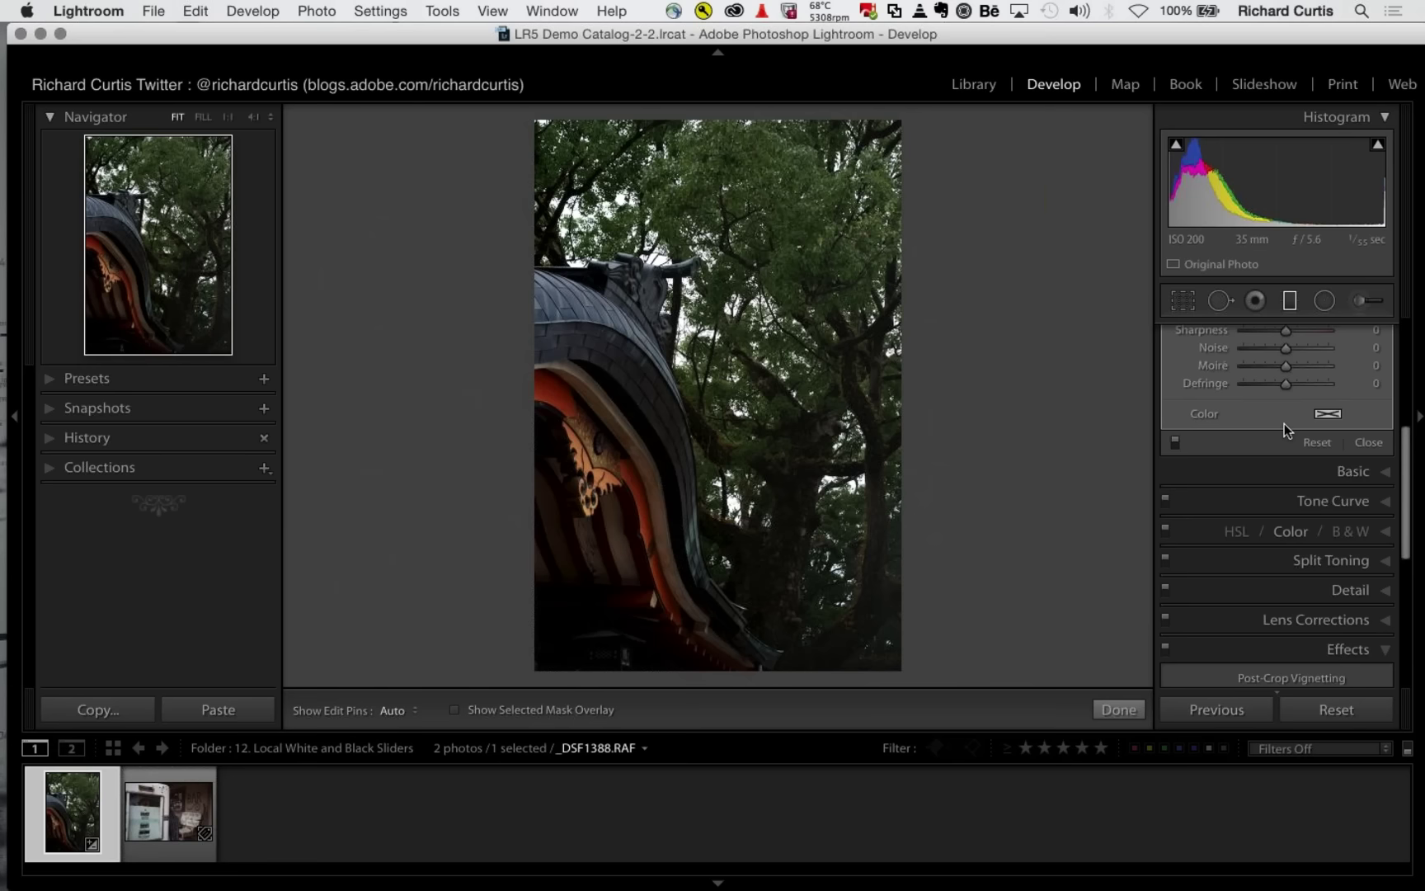
pyautogui.scroll(1, 1284, 428)
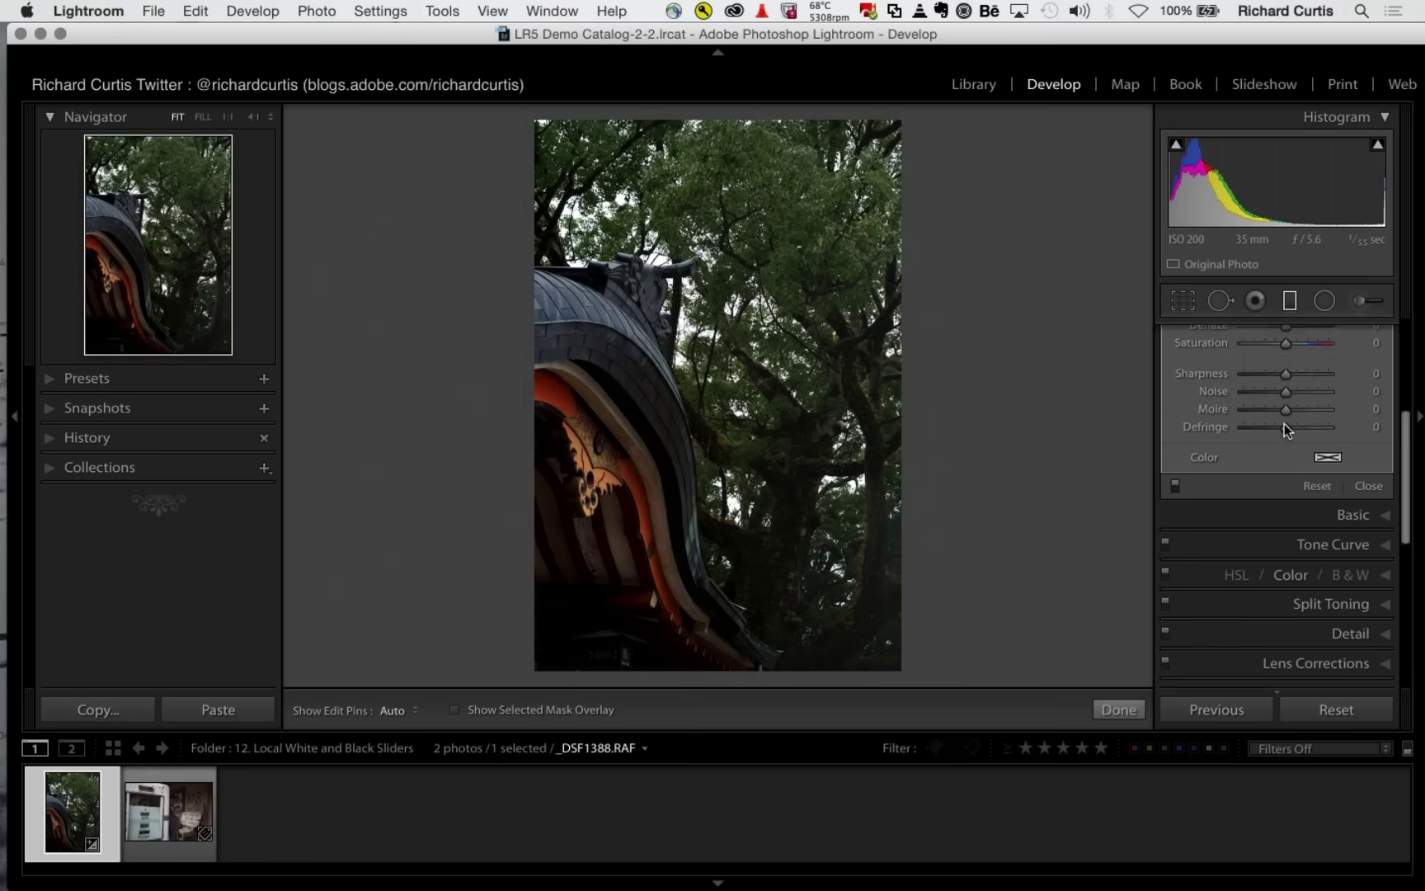
pyautogui.scroll(5, 1284, 423)
pyautogui.press('m')
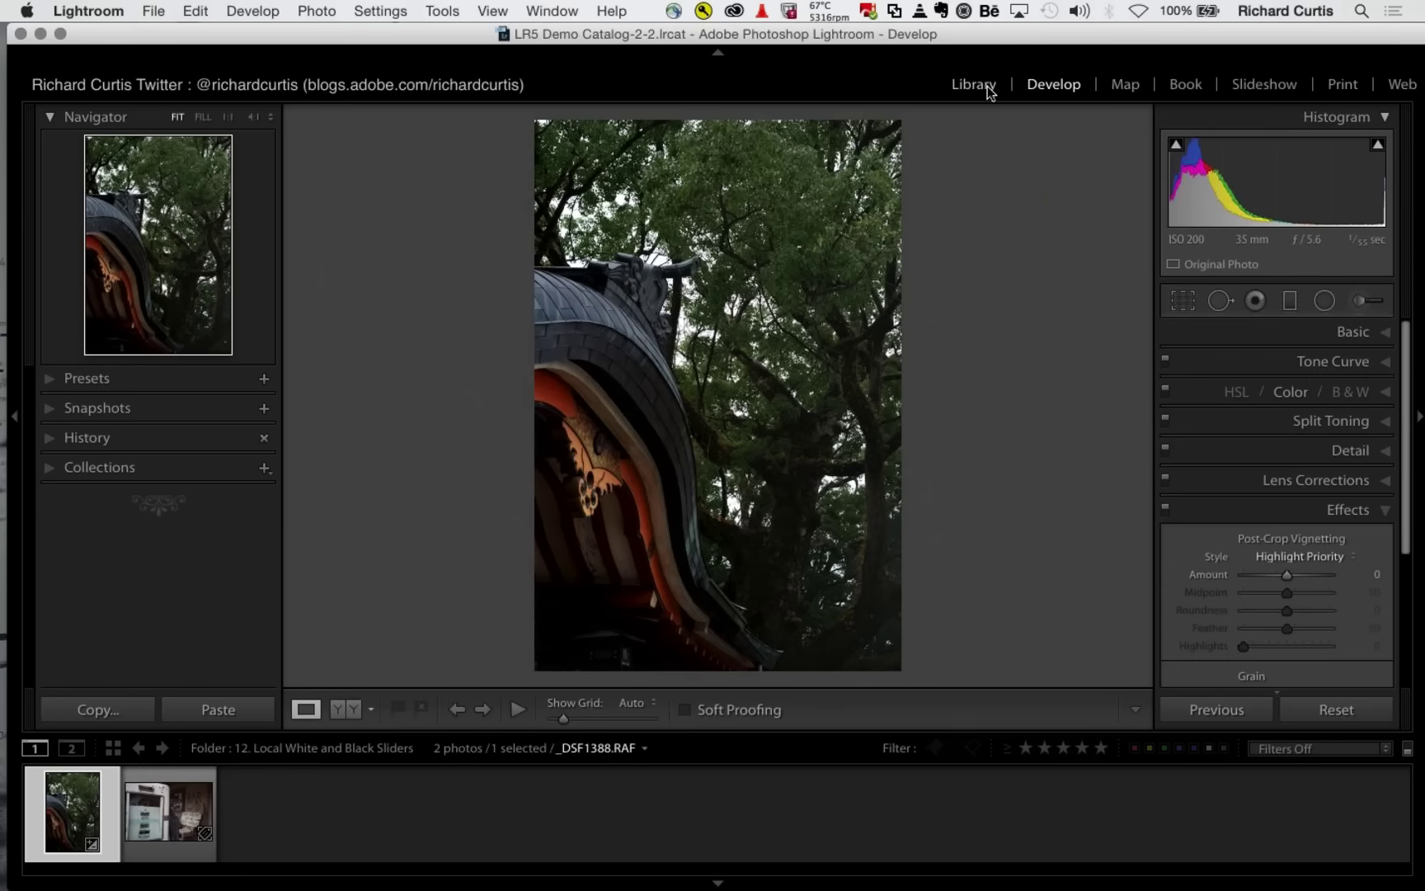
# - Show the folder "13. LR Mobile" in the Library and select the water tower photo L1004755.dng
pyautogui.click(988, 86)
pyautogui.click(168, 650)
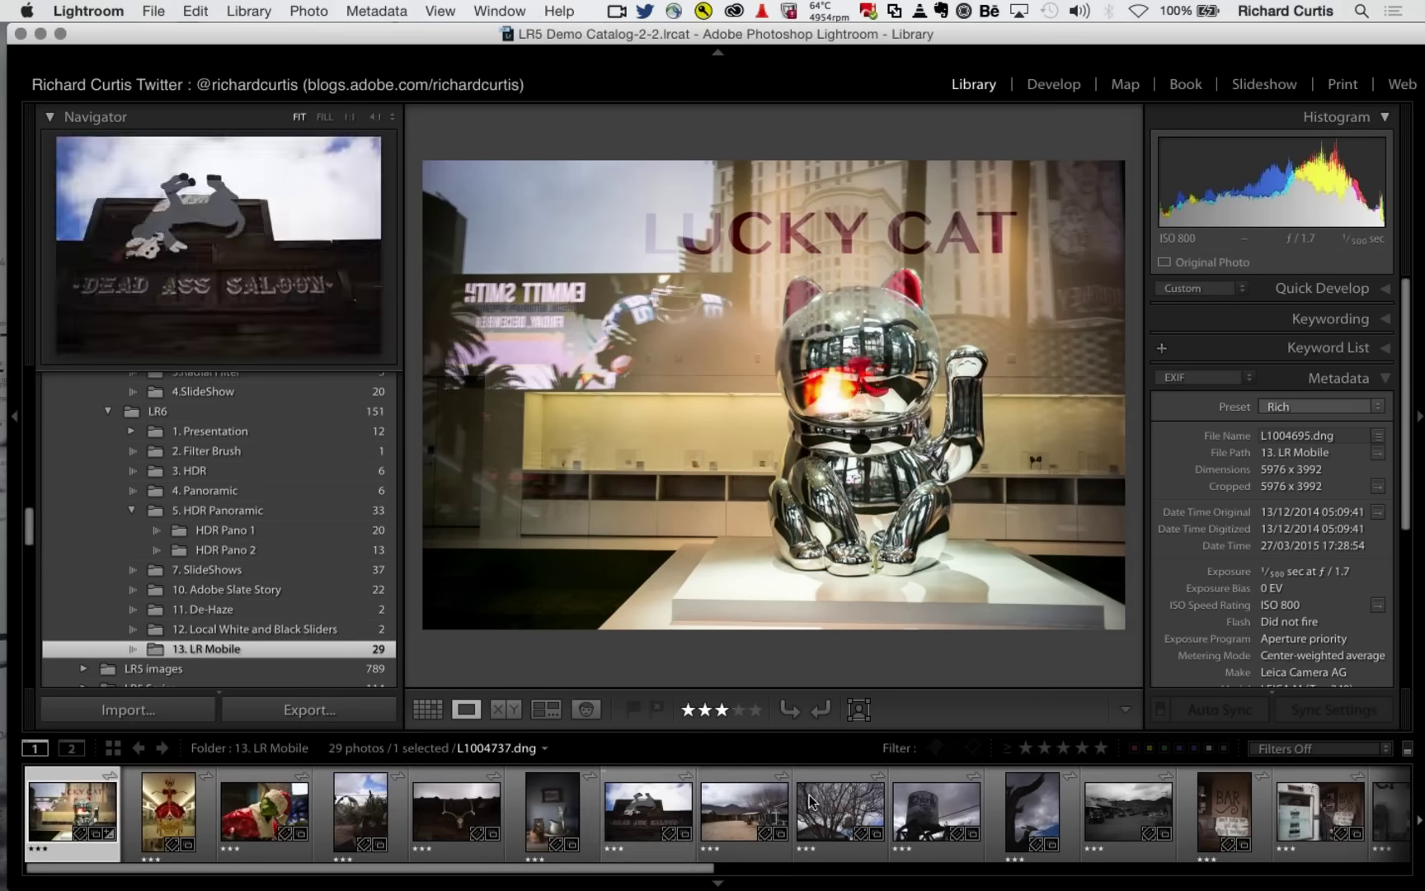
pyautogui.click(936, 810)
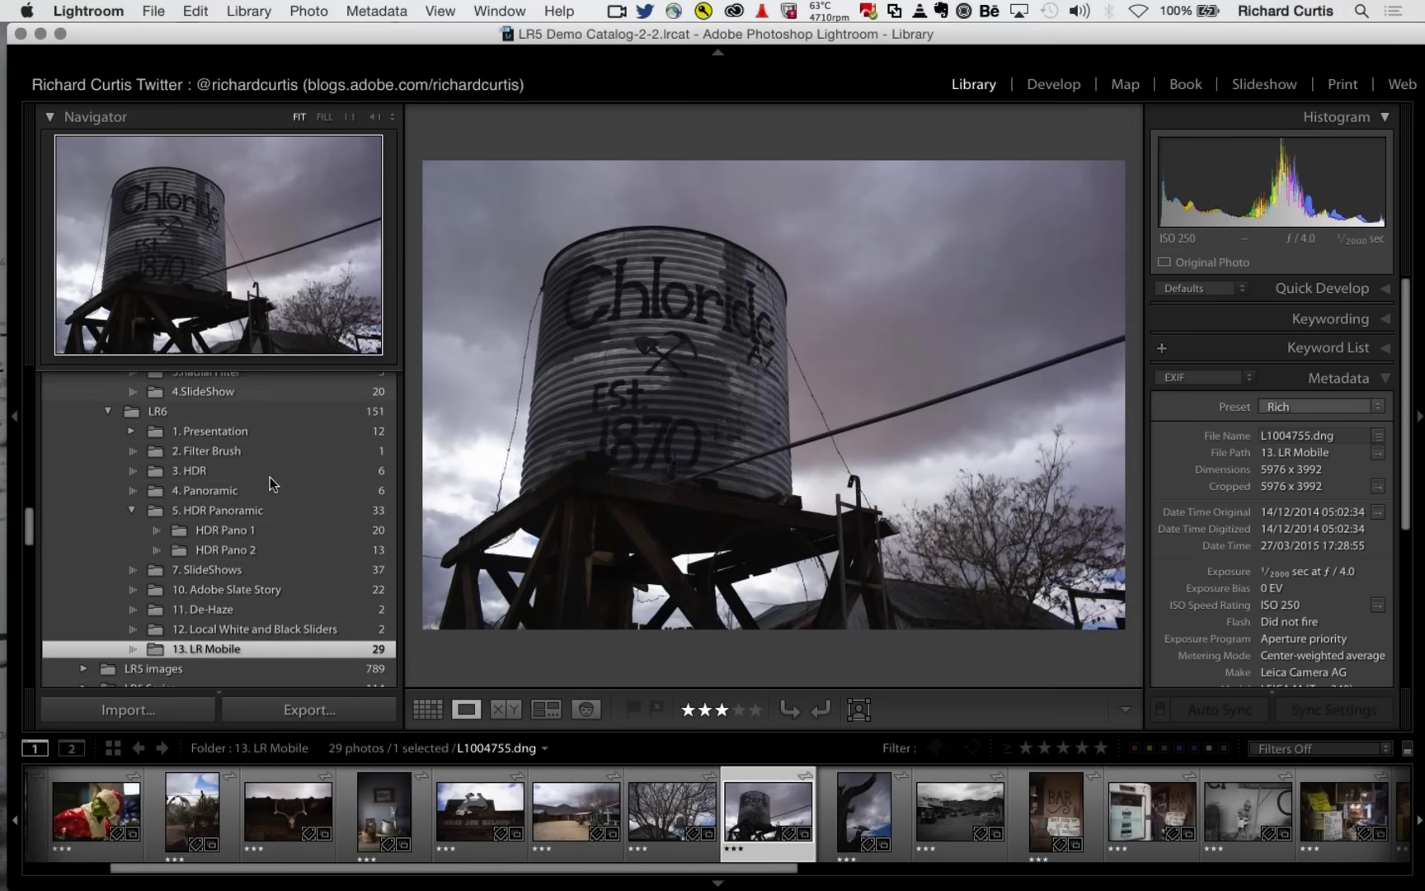
# - Review the Lightroom mobile account and sync settings in the Preferences
pyautogui.click(115, 9)
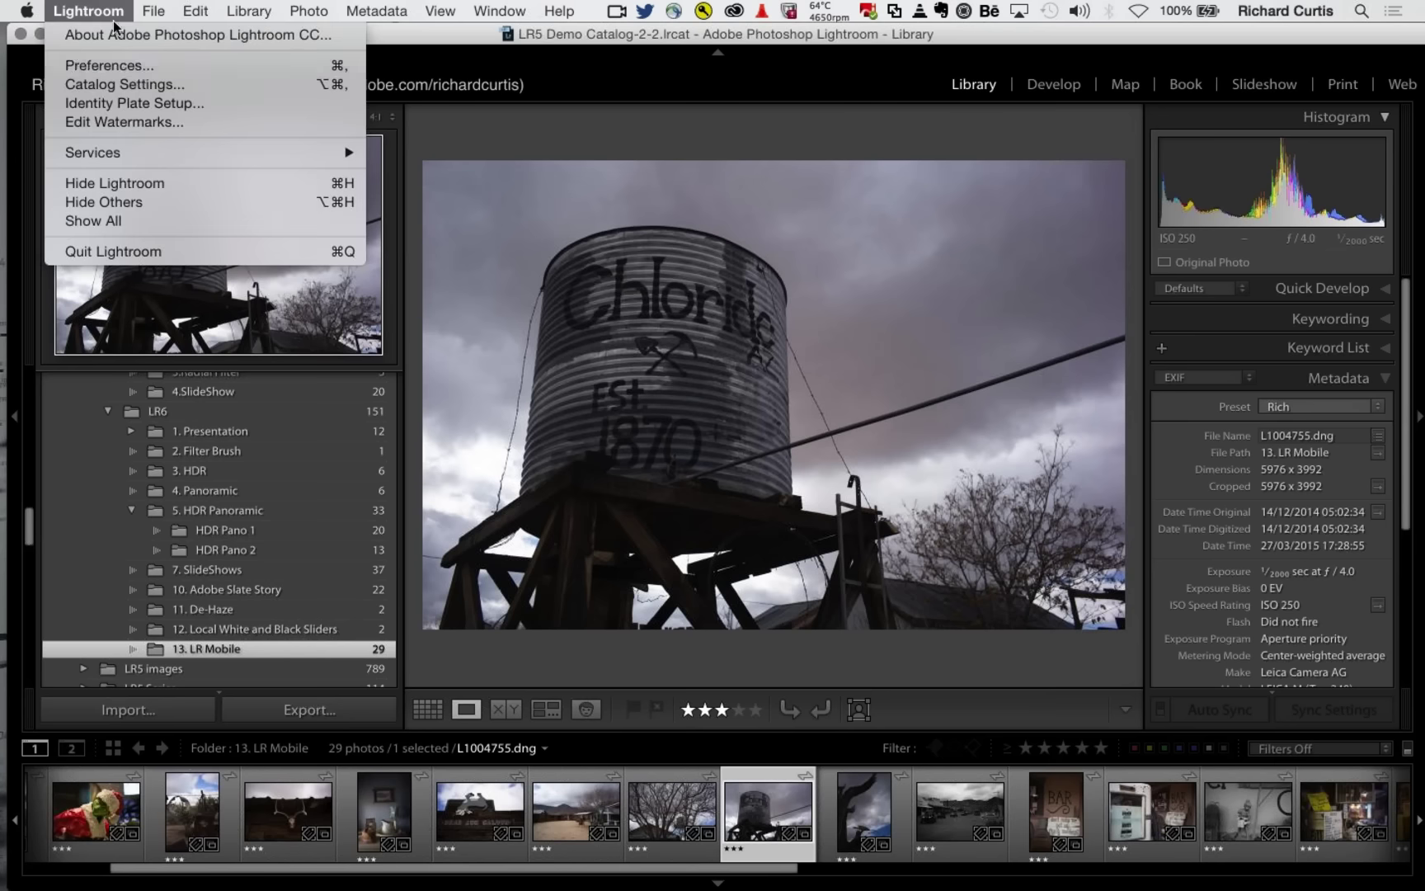
pyautogui.click(137, 67)
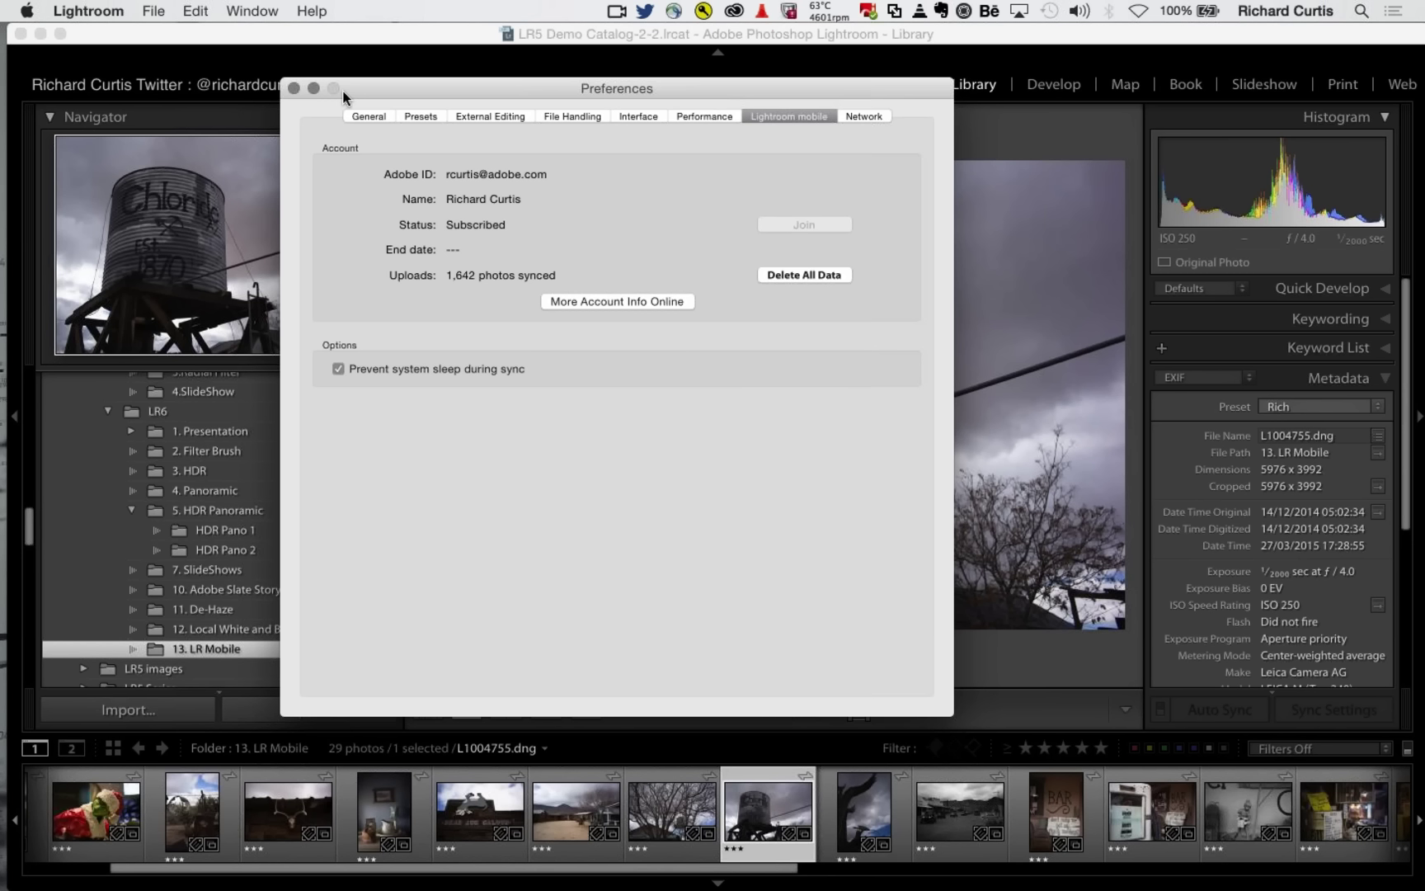
pyautogui.click(295, 89)
pyautogui.click(295, 89)
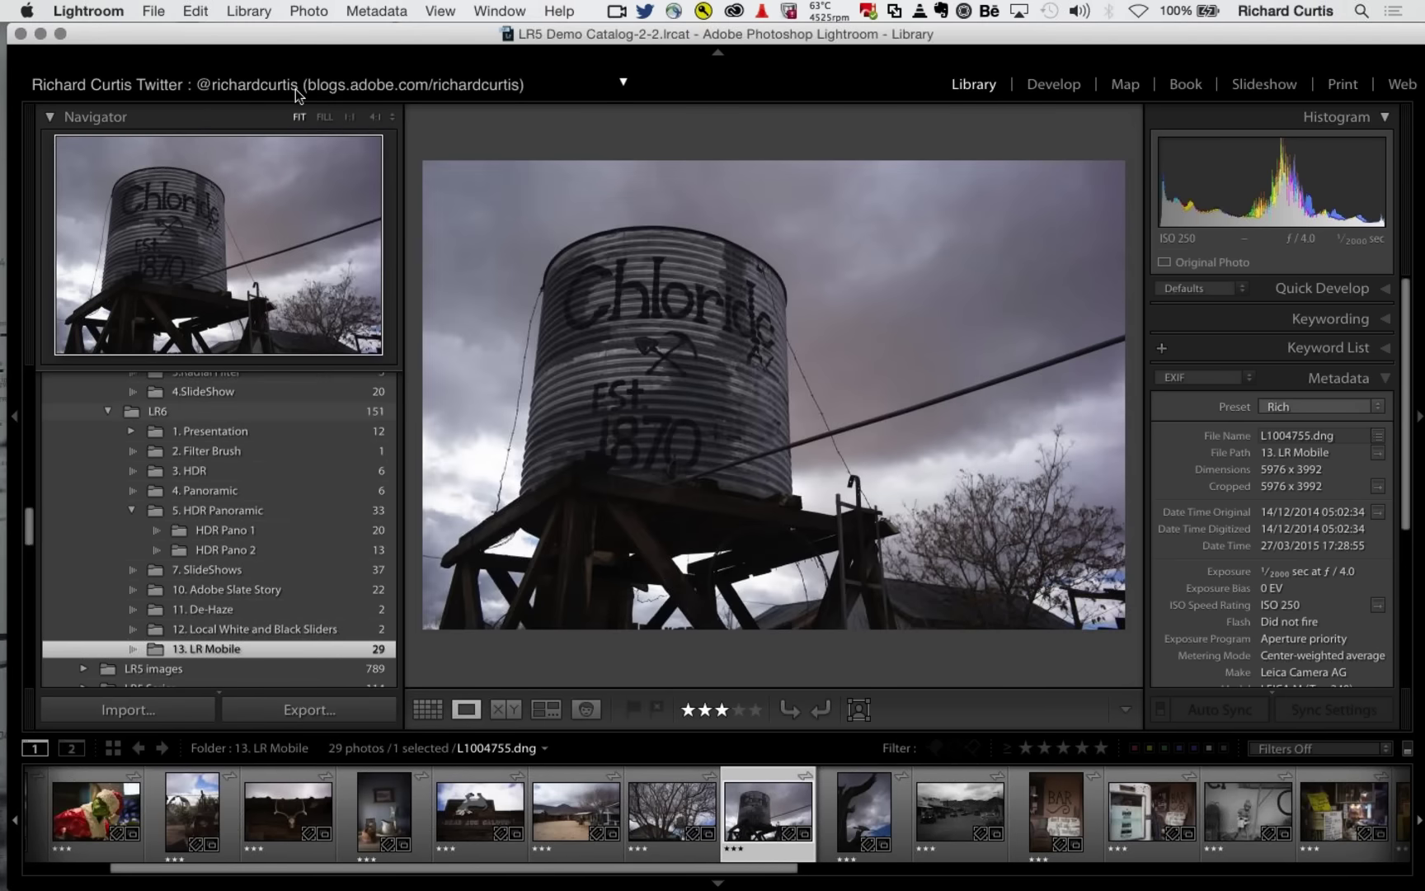
pyautogui.click(187, 82)
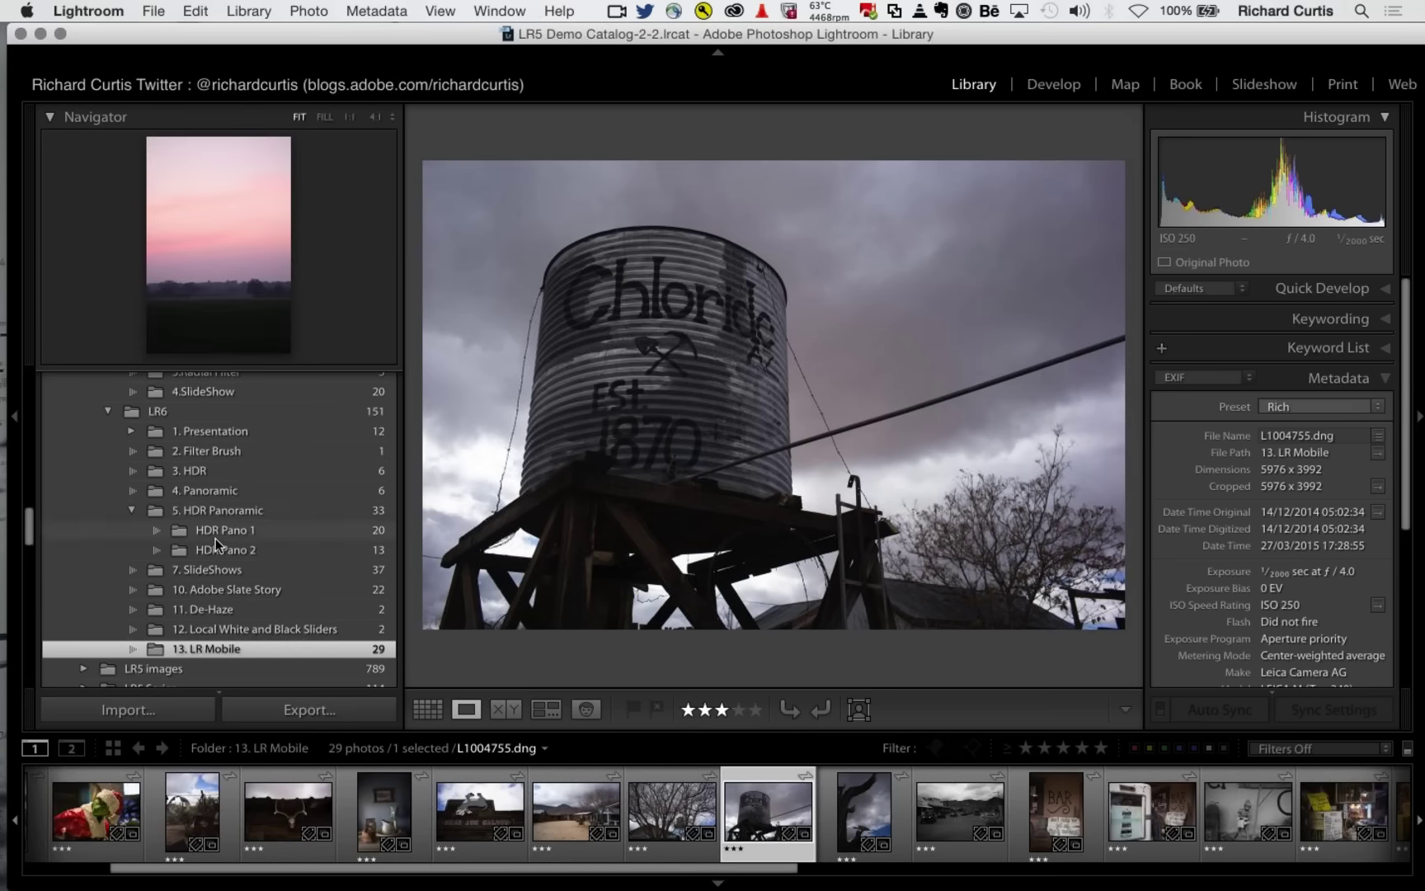
# - Open the synced collection "13.LR Mobile" in the Library
pyautogui.scroll(-5, 216, 538)
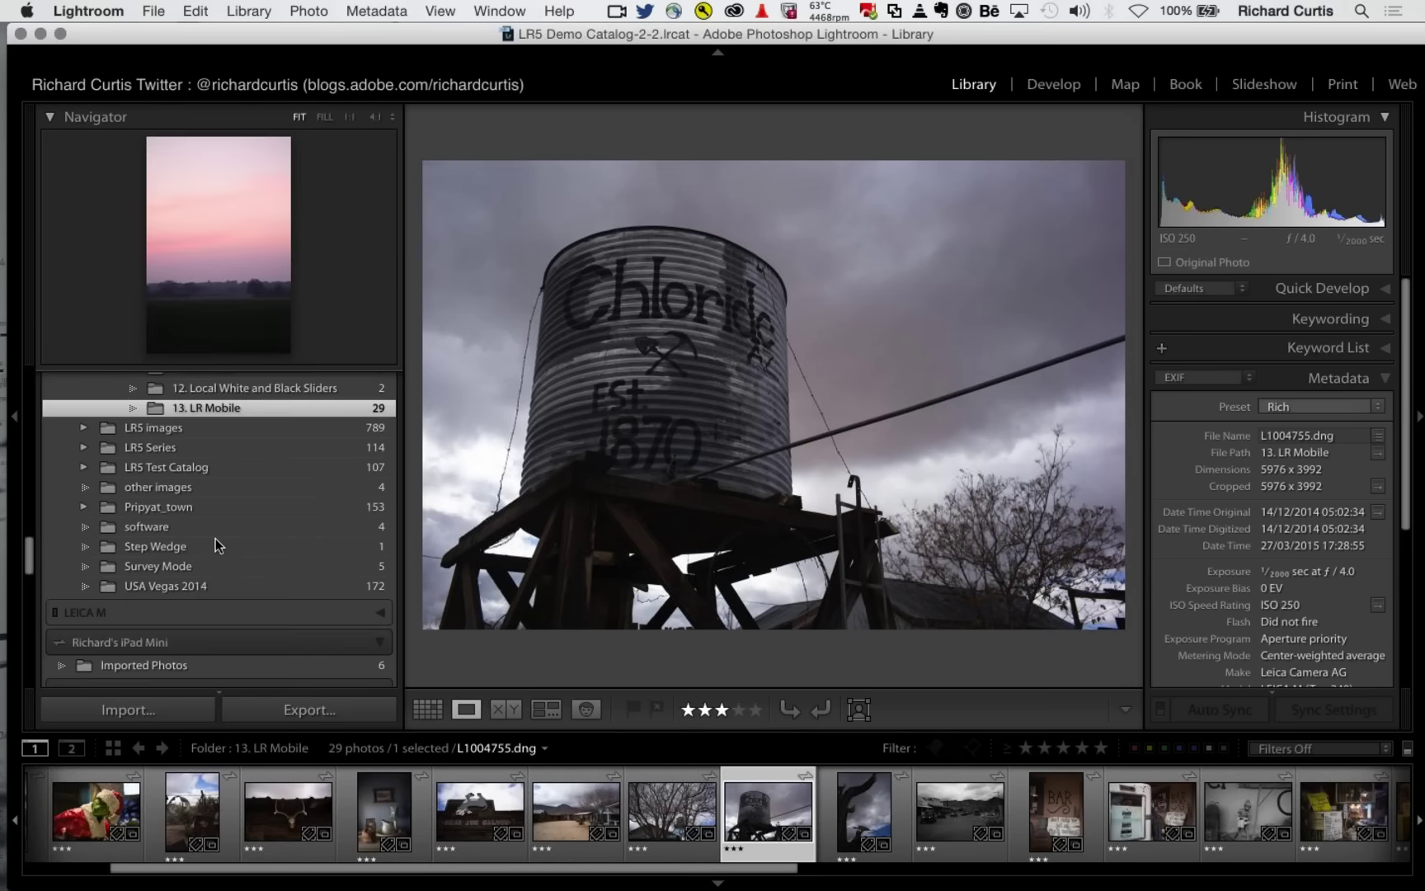
pyautogui.scroll(-10, 216, 537)
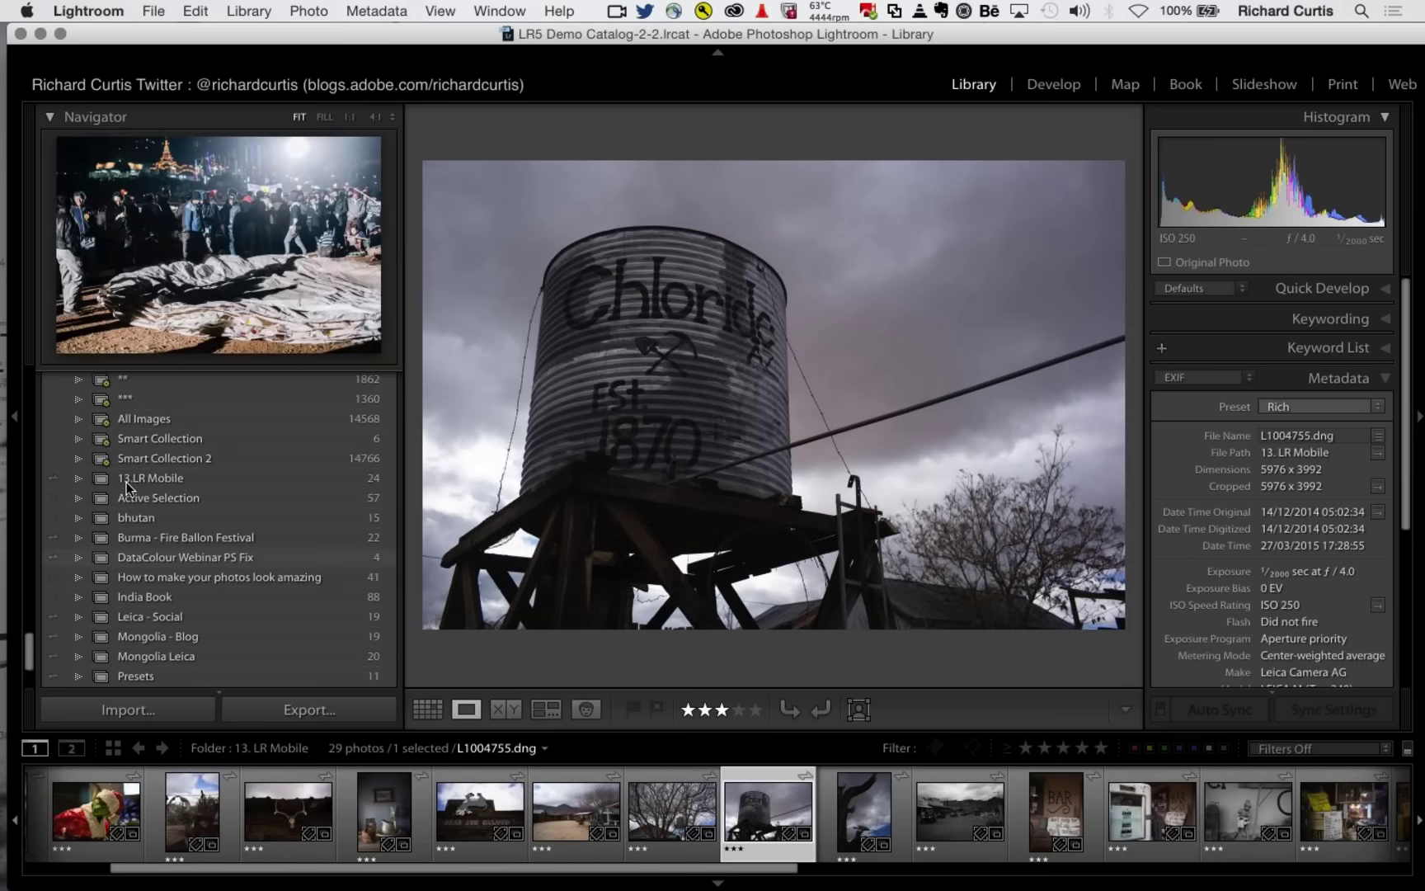
pyautogui.click(132, 478)
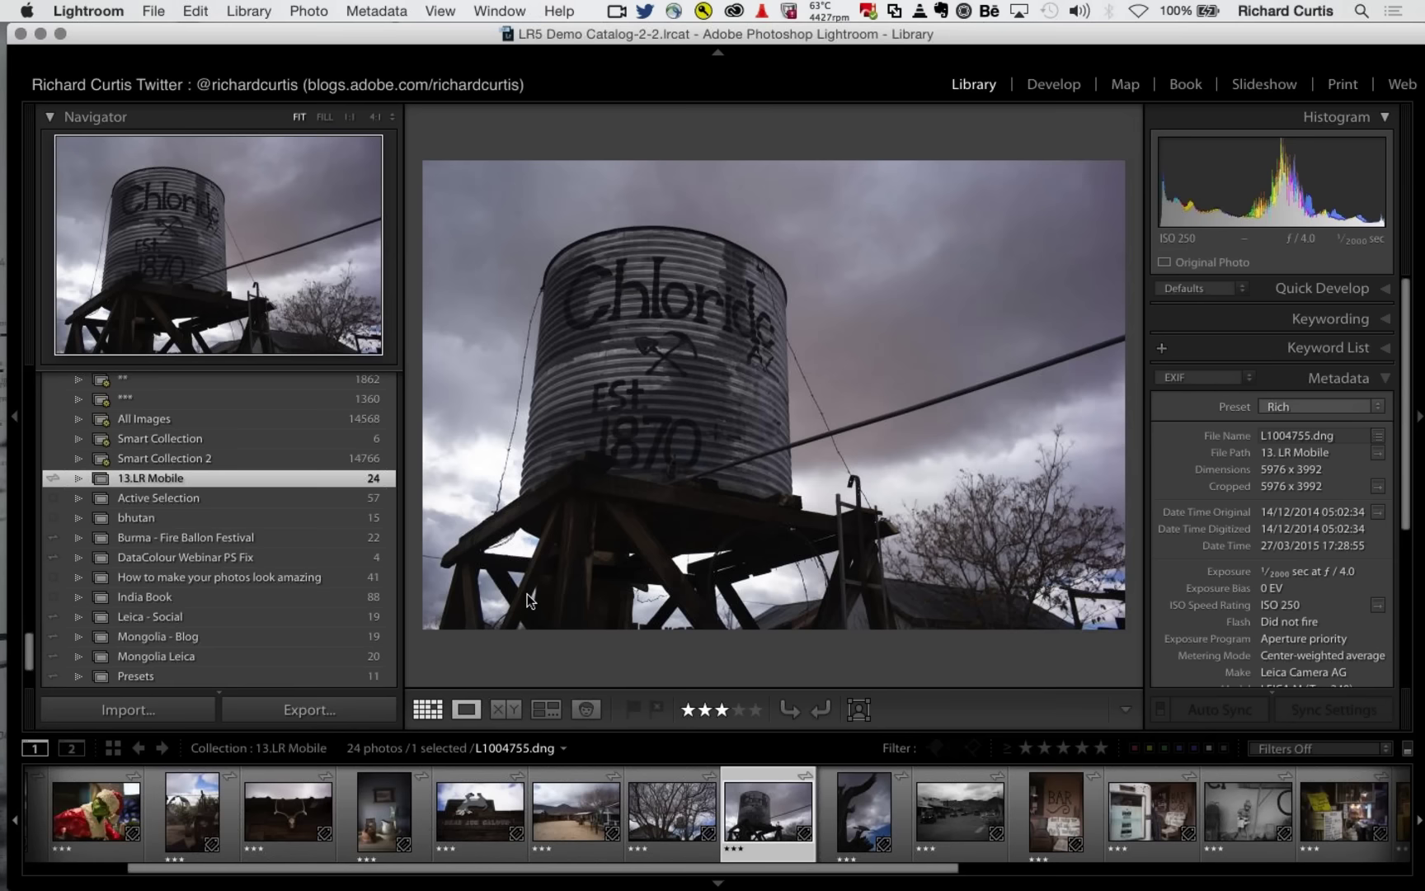
# - Show the photos of the synced collection "13.LR Mobile" as a thumbnail grid and browse from its start
pyautogui.press('g')
pyautogui.moveTo(528, 600); pyautogui.dragTo(642, 328)
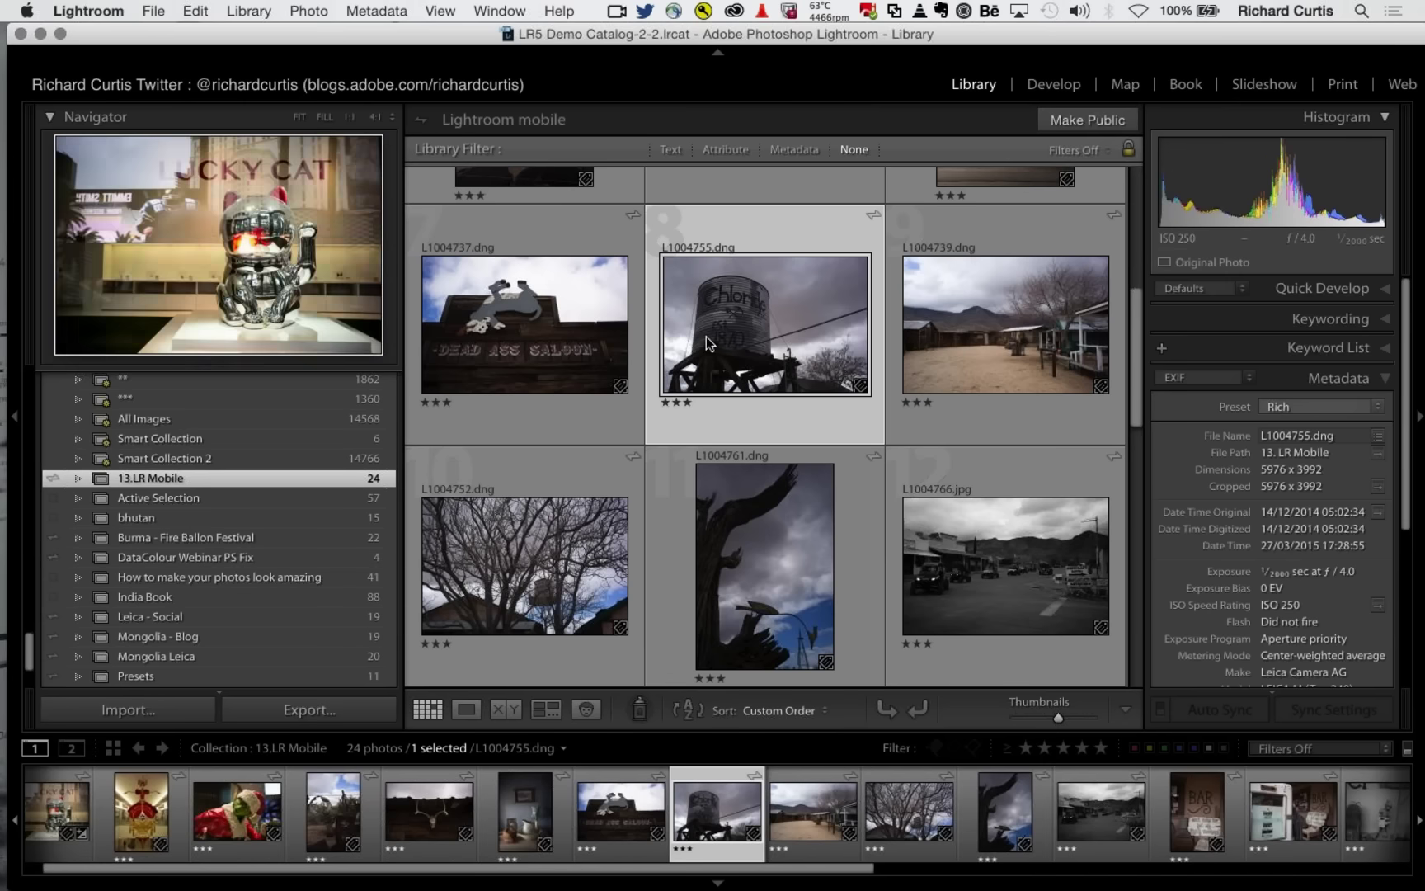
pyautogui.scroll(5, 454, 462)
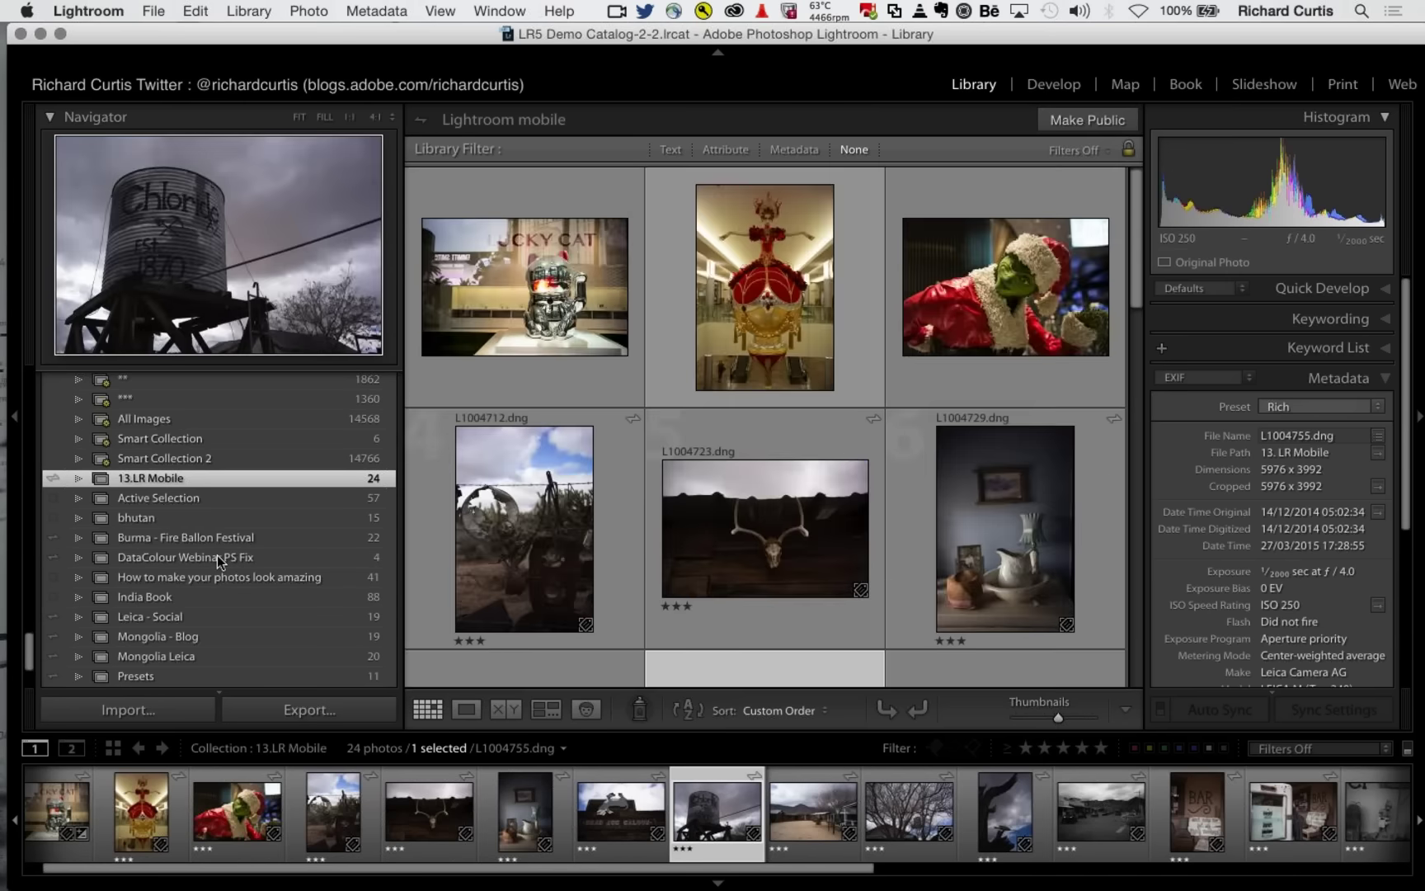
# - Add the photos L1004802.dng through L1004851.dng from the folder "13. LR Mobile" to the collection "13.LR Mobile" and check the mobile sync activity
pyautogui.scroll(5, 157, 531)
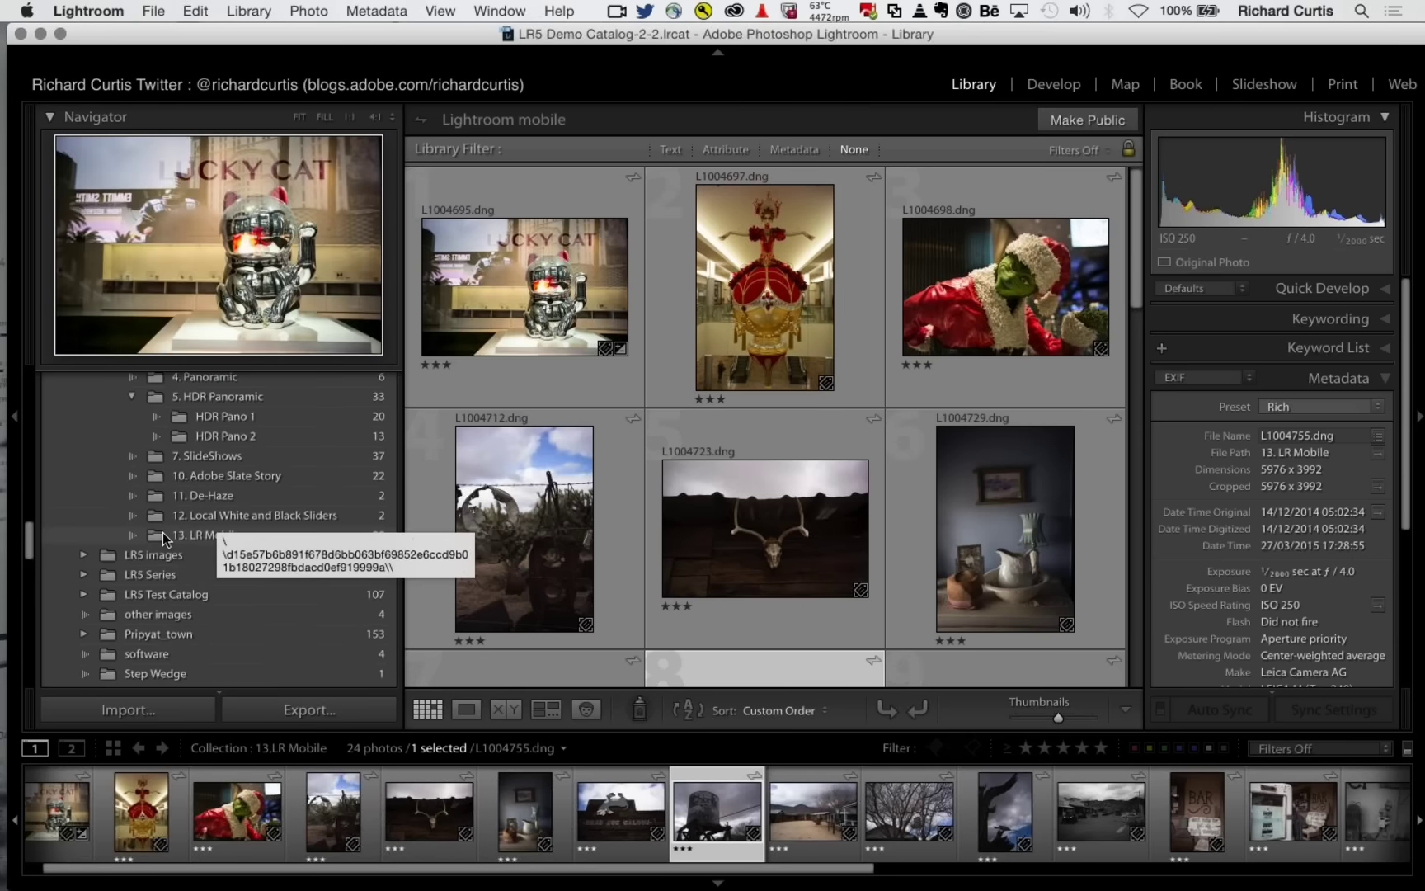
pyautogui.click(163, 534)
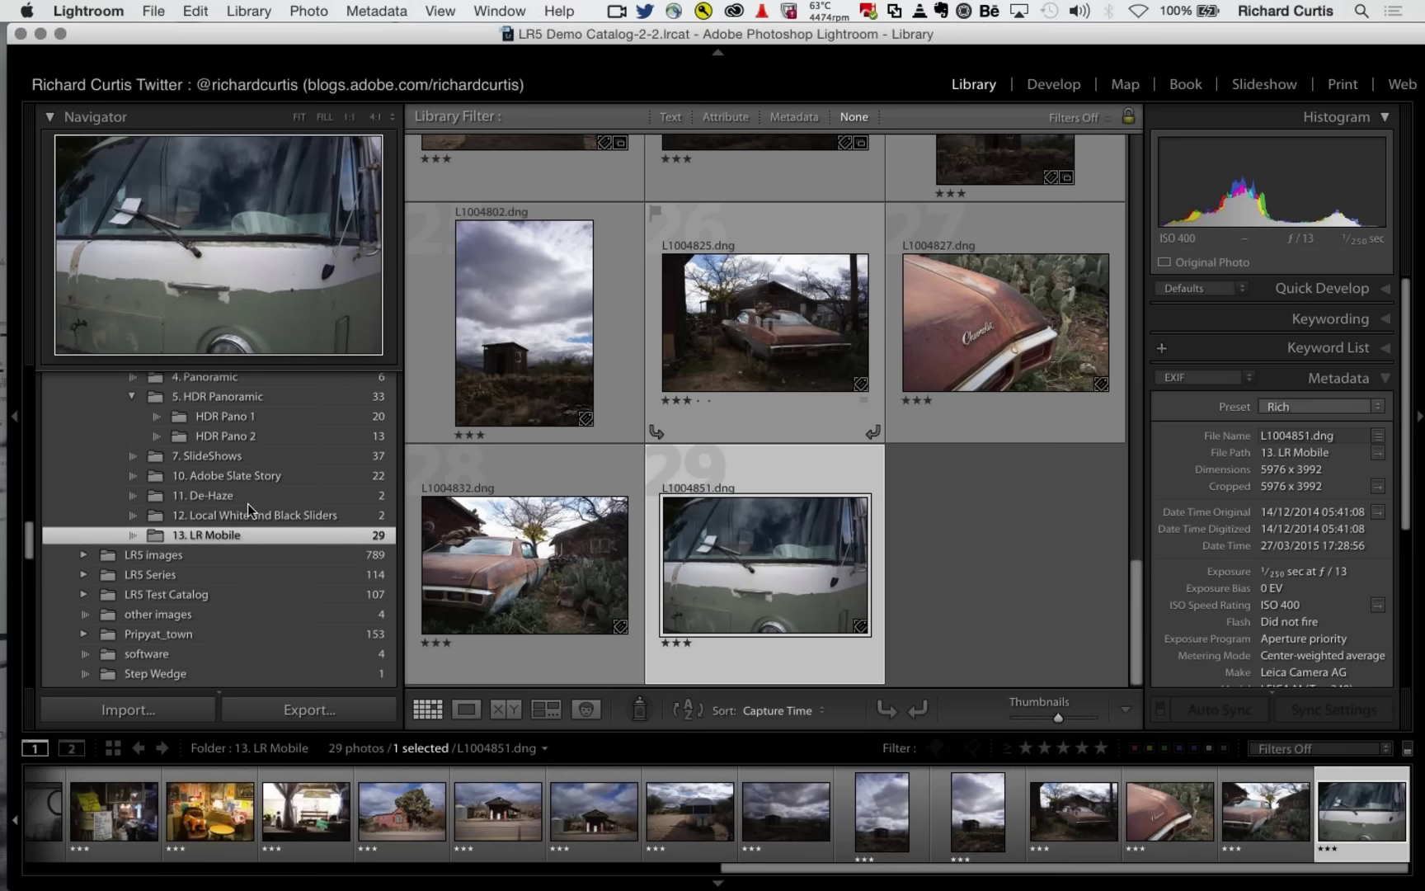
pyautogui.scroll(-10, 248, 503)
pyautogui.keyDown('shift'); pyautogui.click(569, 361); pyautogui.keyUp('shift')
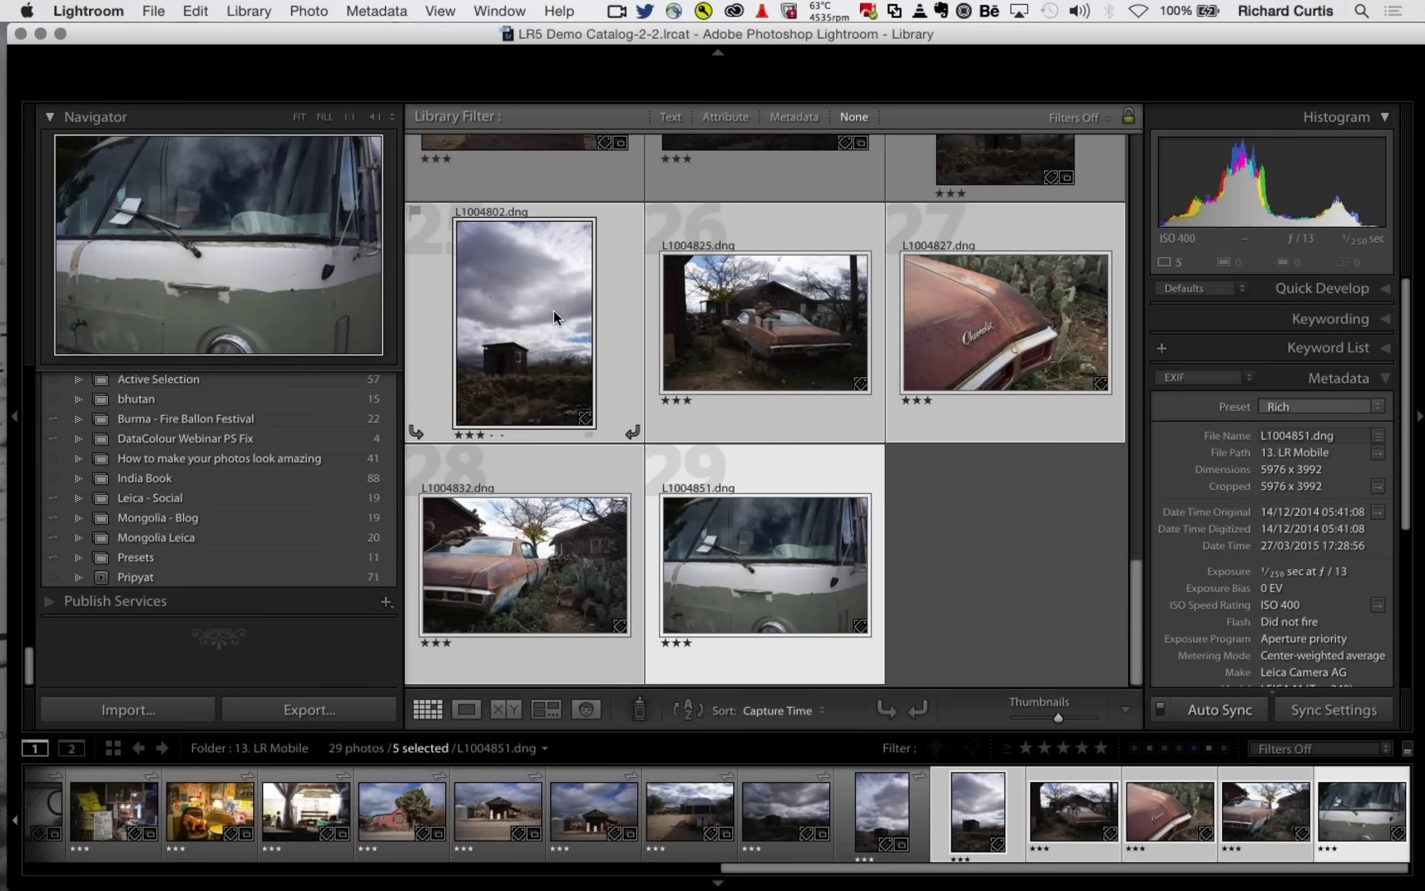
pyautogui.scroll(2, 280, 468)
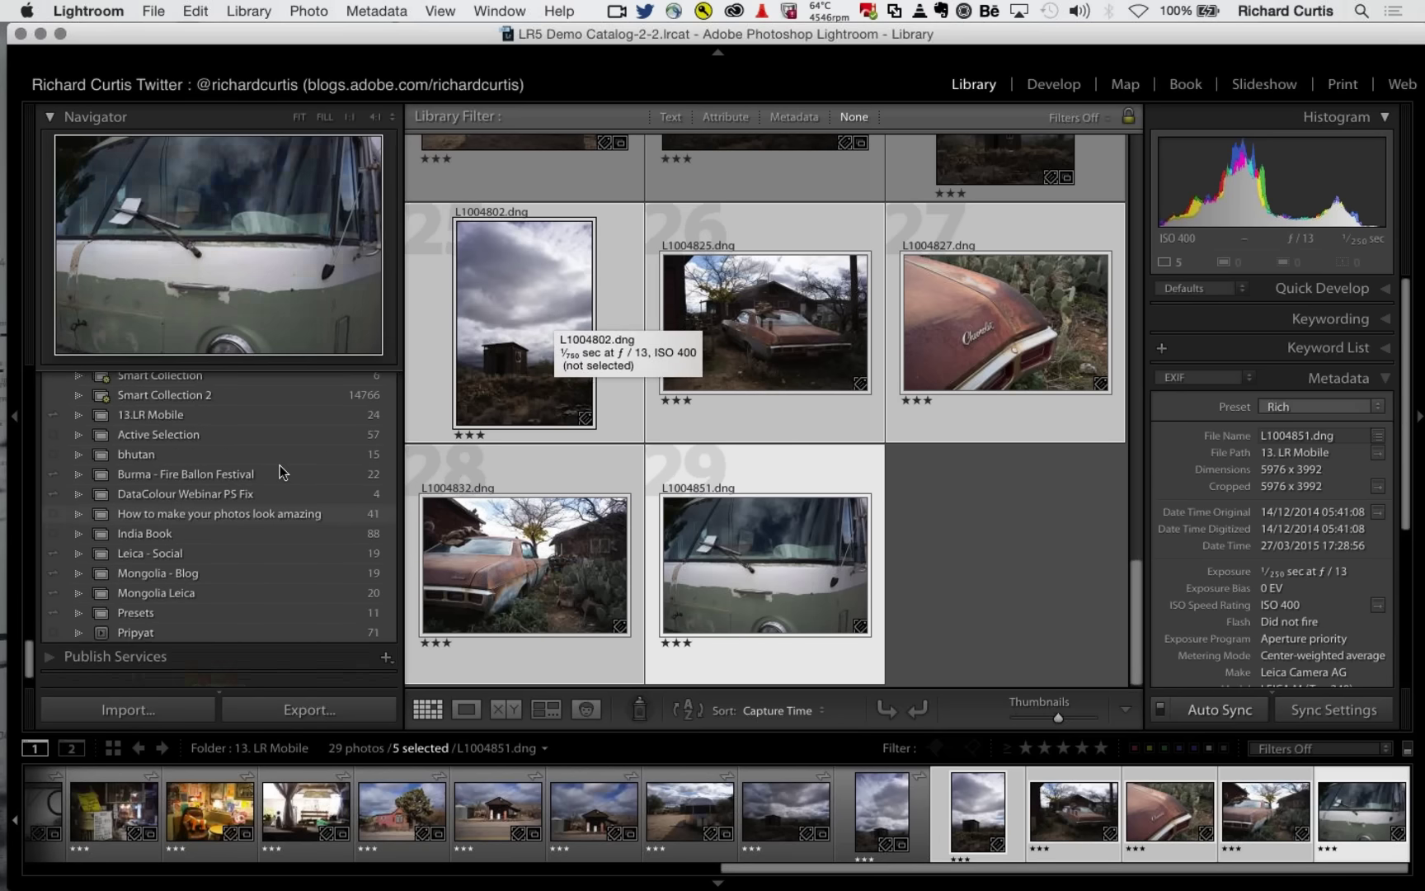
pyautogui.scroll(2, 213, 477)
pyautogui.moveTo(524, 322); pyautogui.dragTo(178, 446)
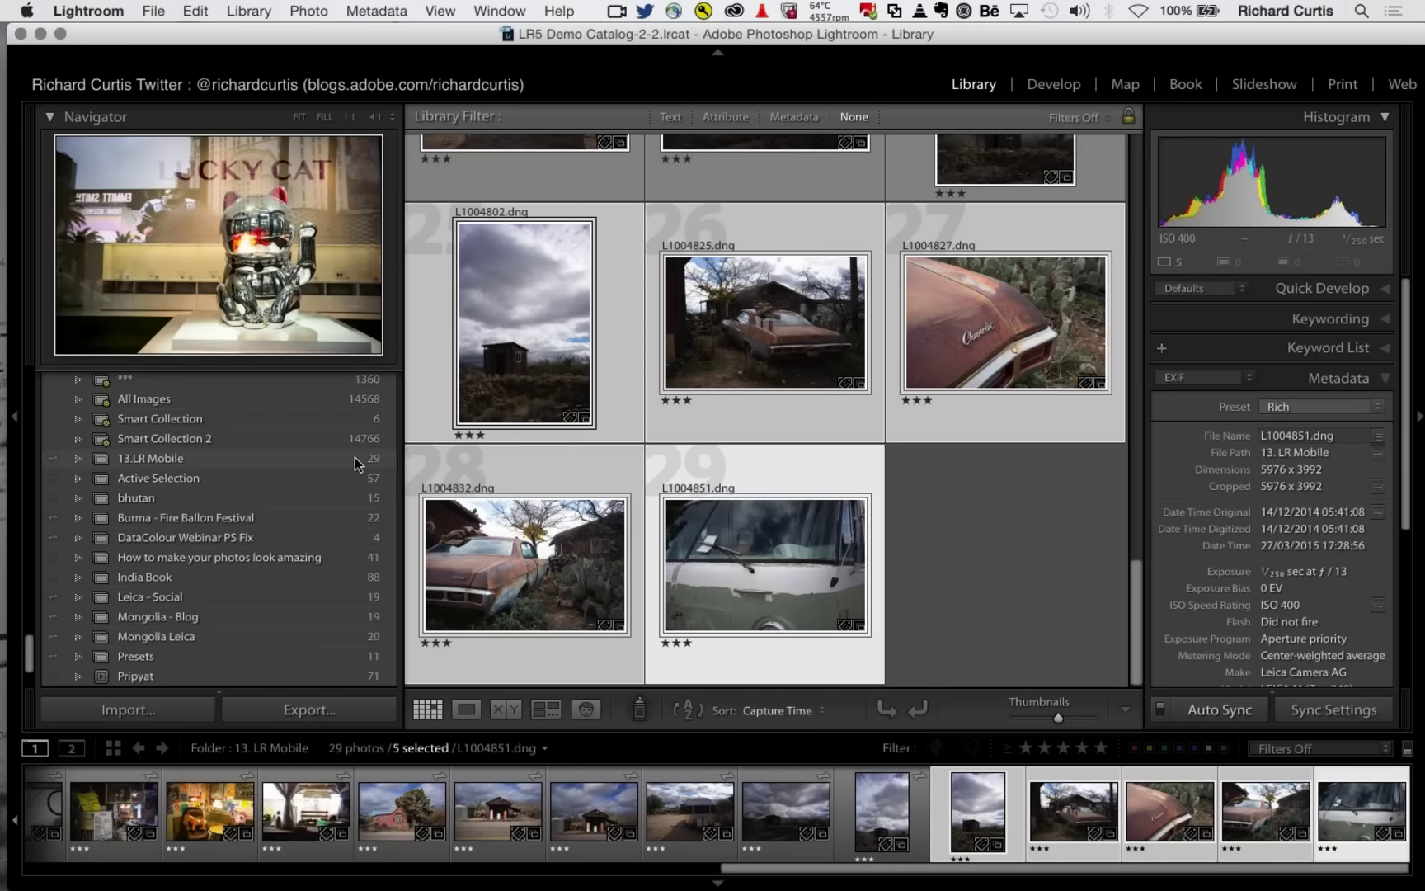
pyautogui.click(205, 63)
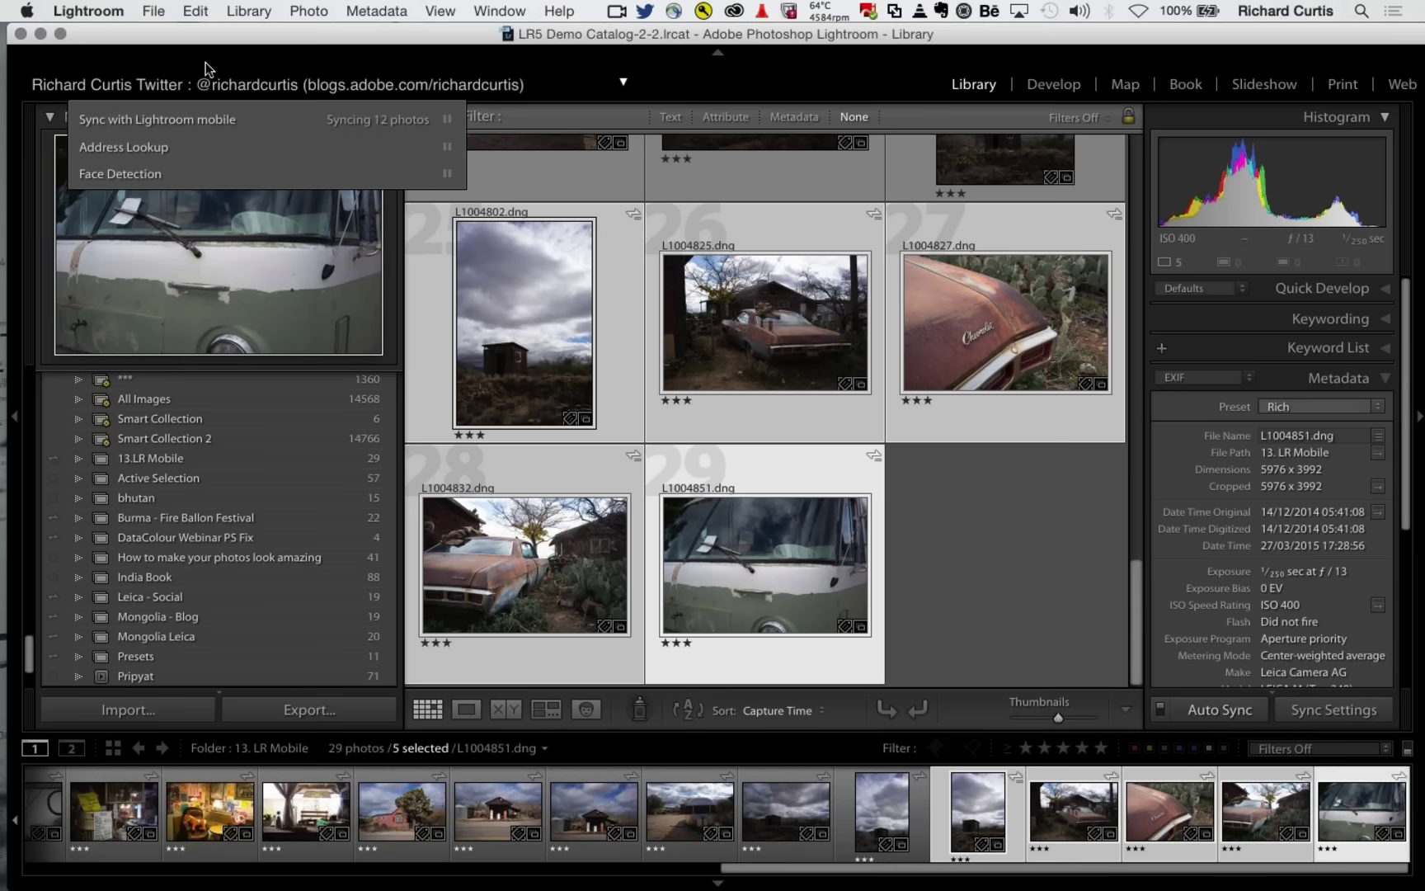
# - Minimize Lightroom, switch to QuickTime Player and move the mirrored phone's Movie Recording window to the middle of the desktop
pyautogui.click(40, 33)
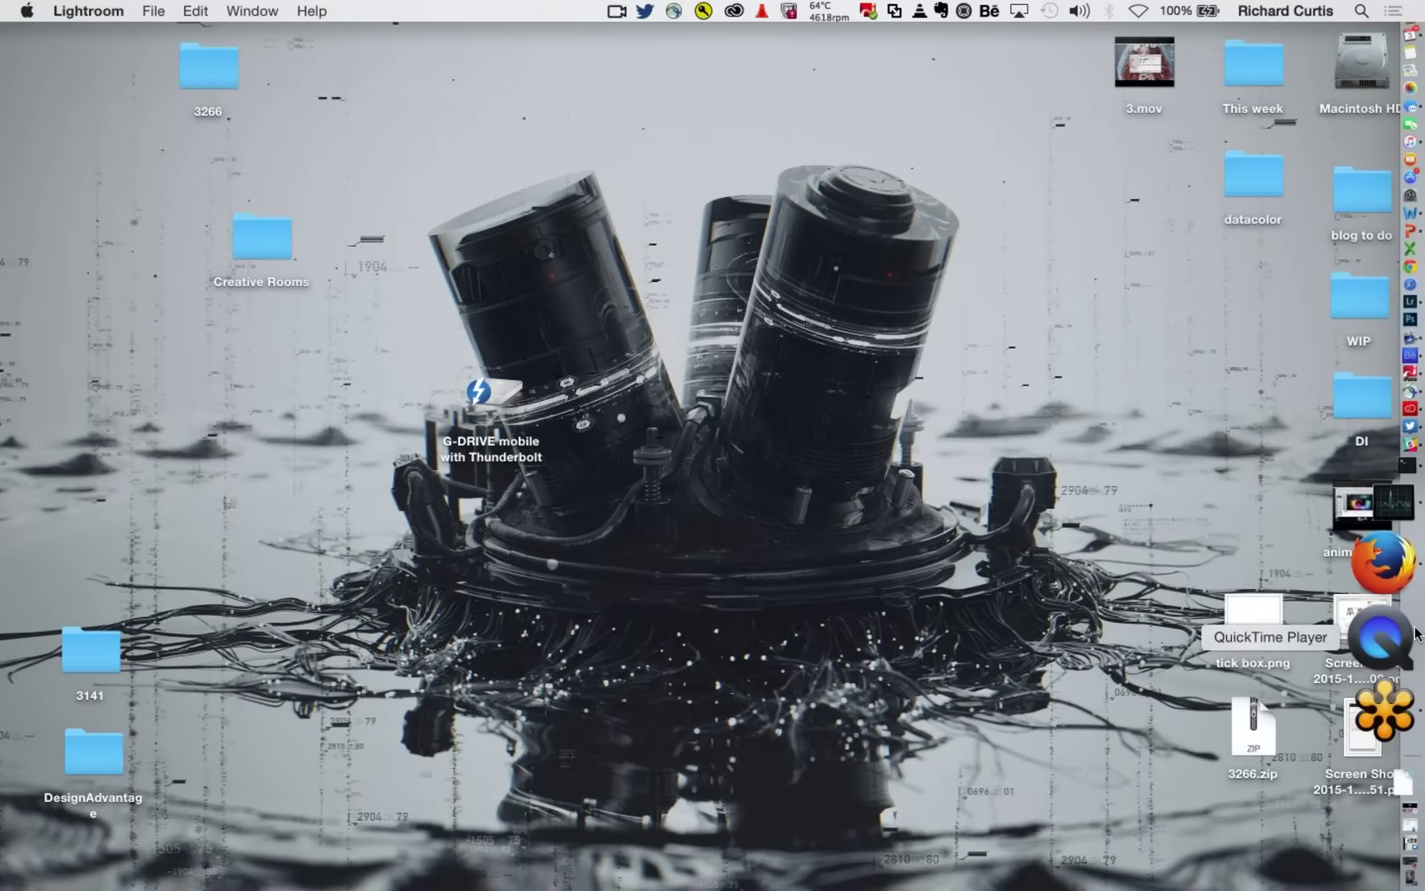
pyautogui.click(1415, 633)
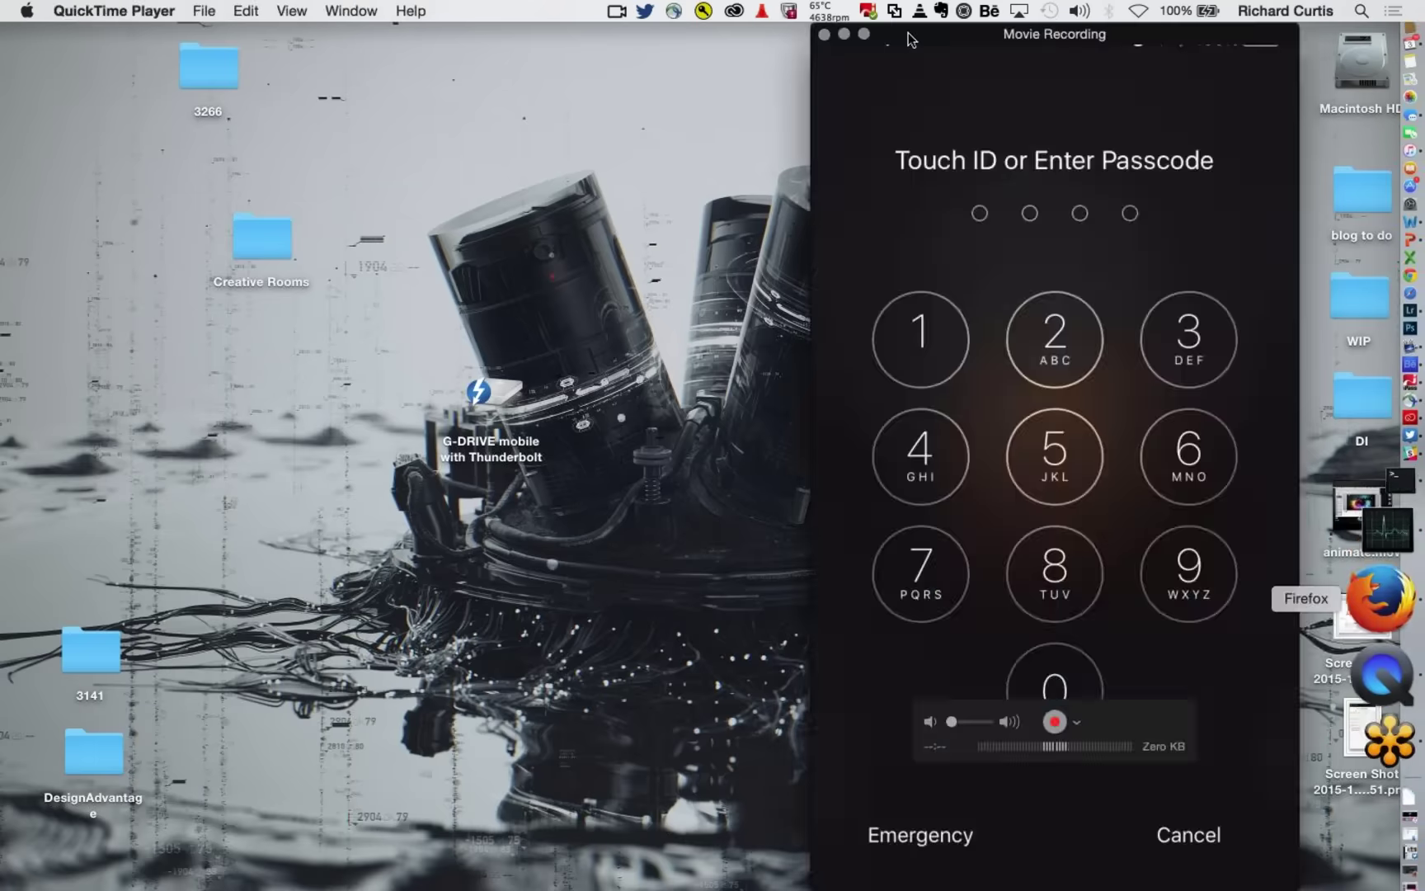
pyautogui.moveTo(986, 38); pyautogui.dragTo(602, 38)
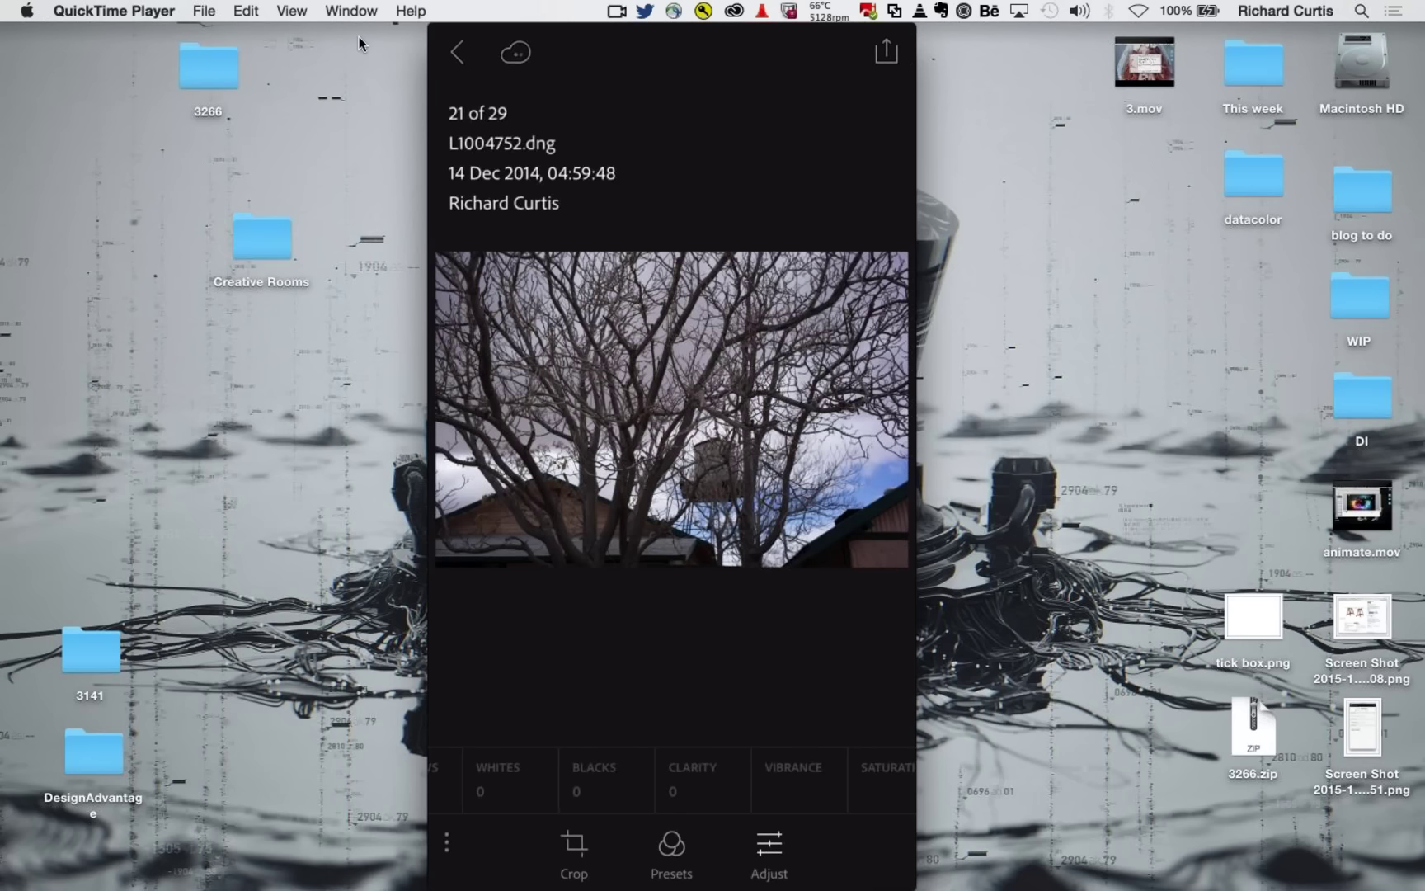
# - Put away the phone recording window, switch back to Lightroom and open the water tower photo L1004755.dng for developing
pyautogui.press('super+w')
pyautogui.moveTo(1415, 512)
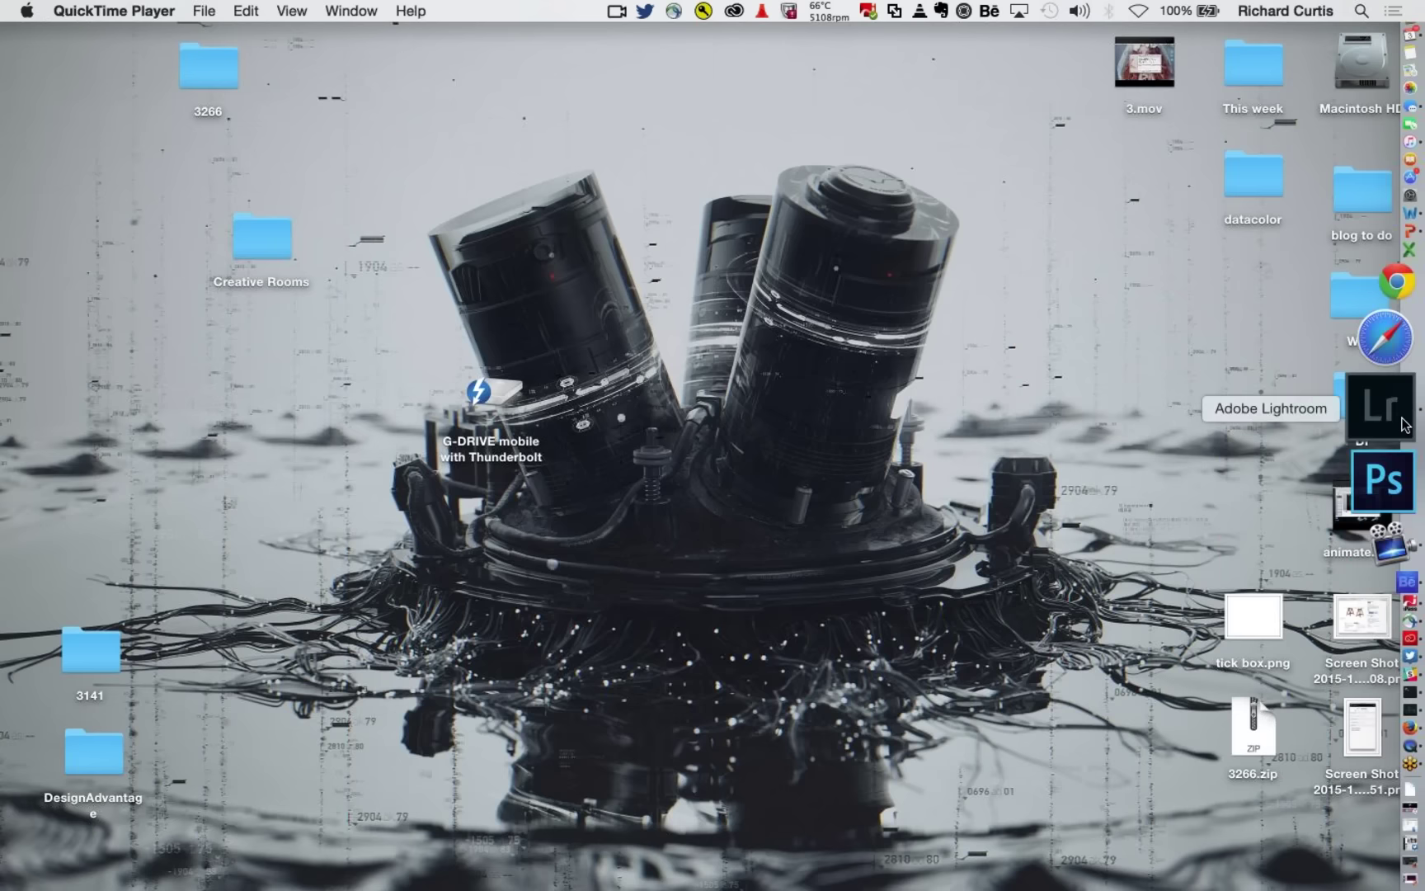
pyautogui.click(1405, 424)
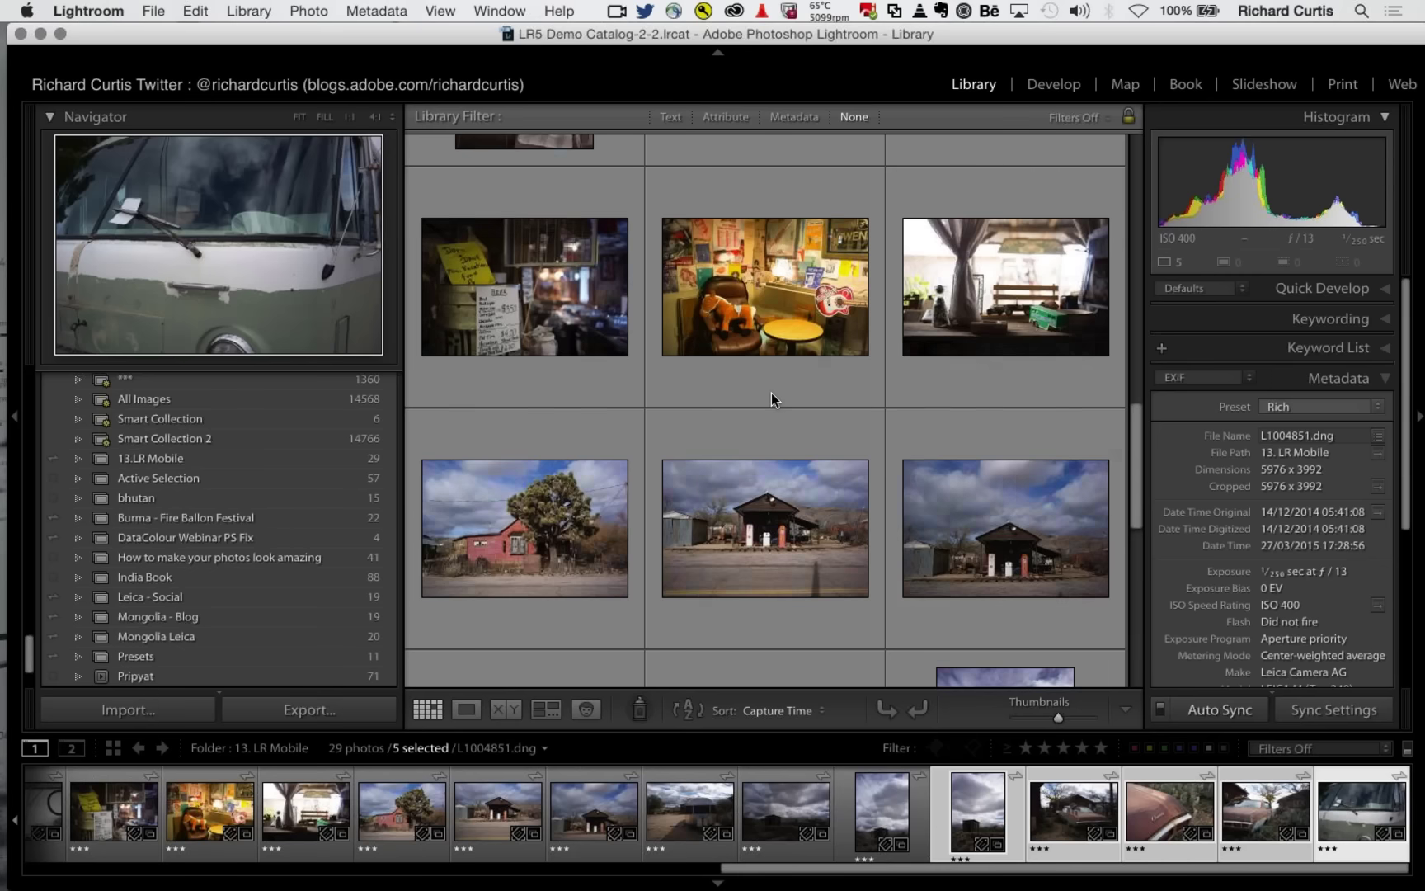
pyautogui.scroll(4, 771, 394)
pyautogui.click(466, 709)
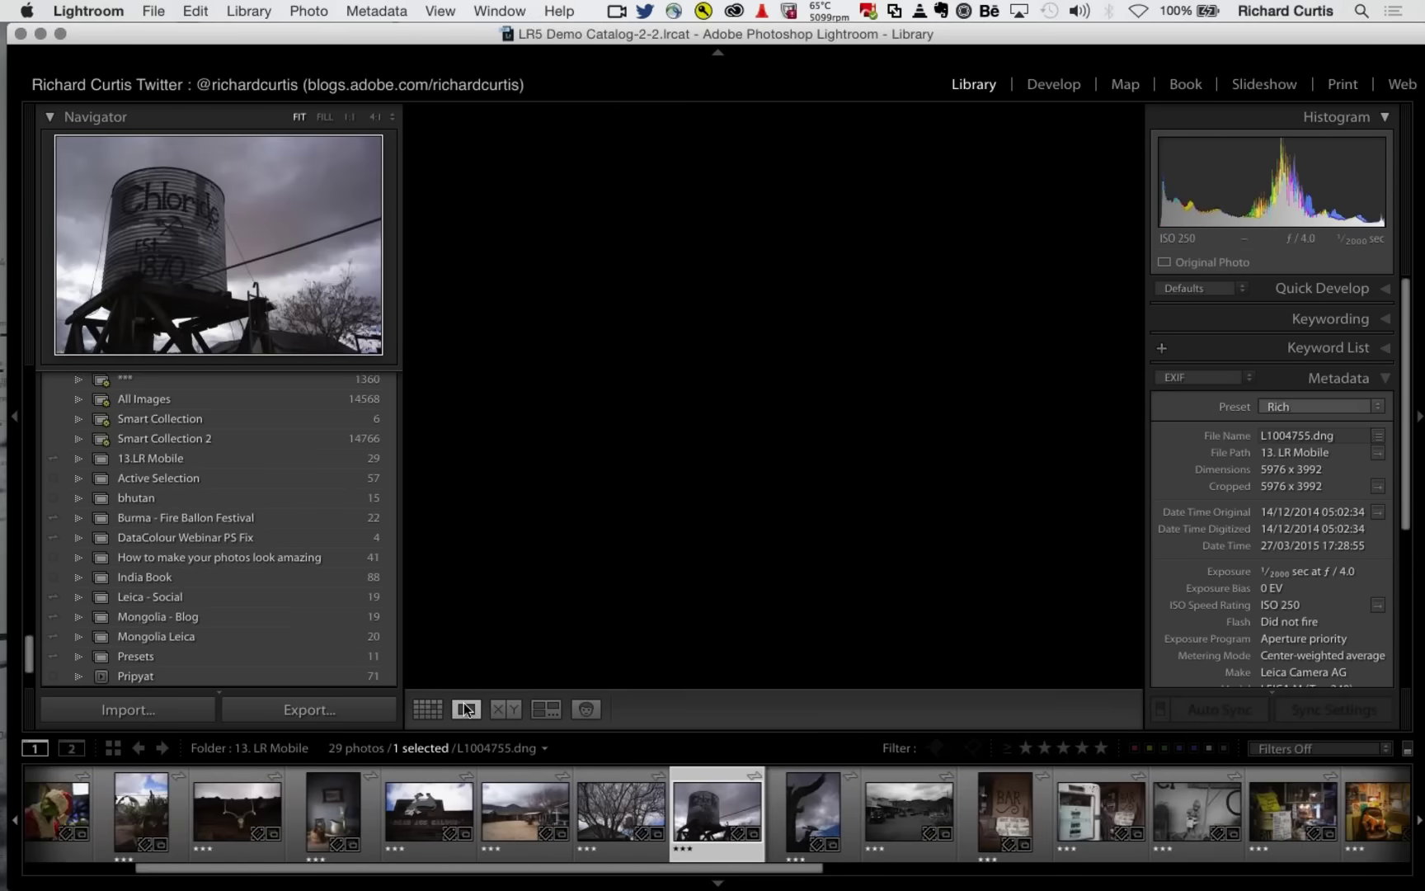
pyautogui.click(1043, 88)
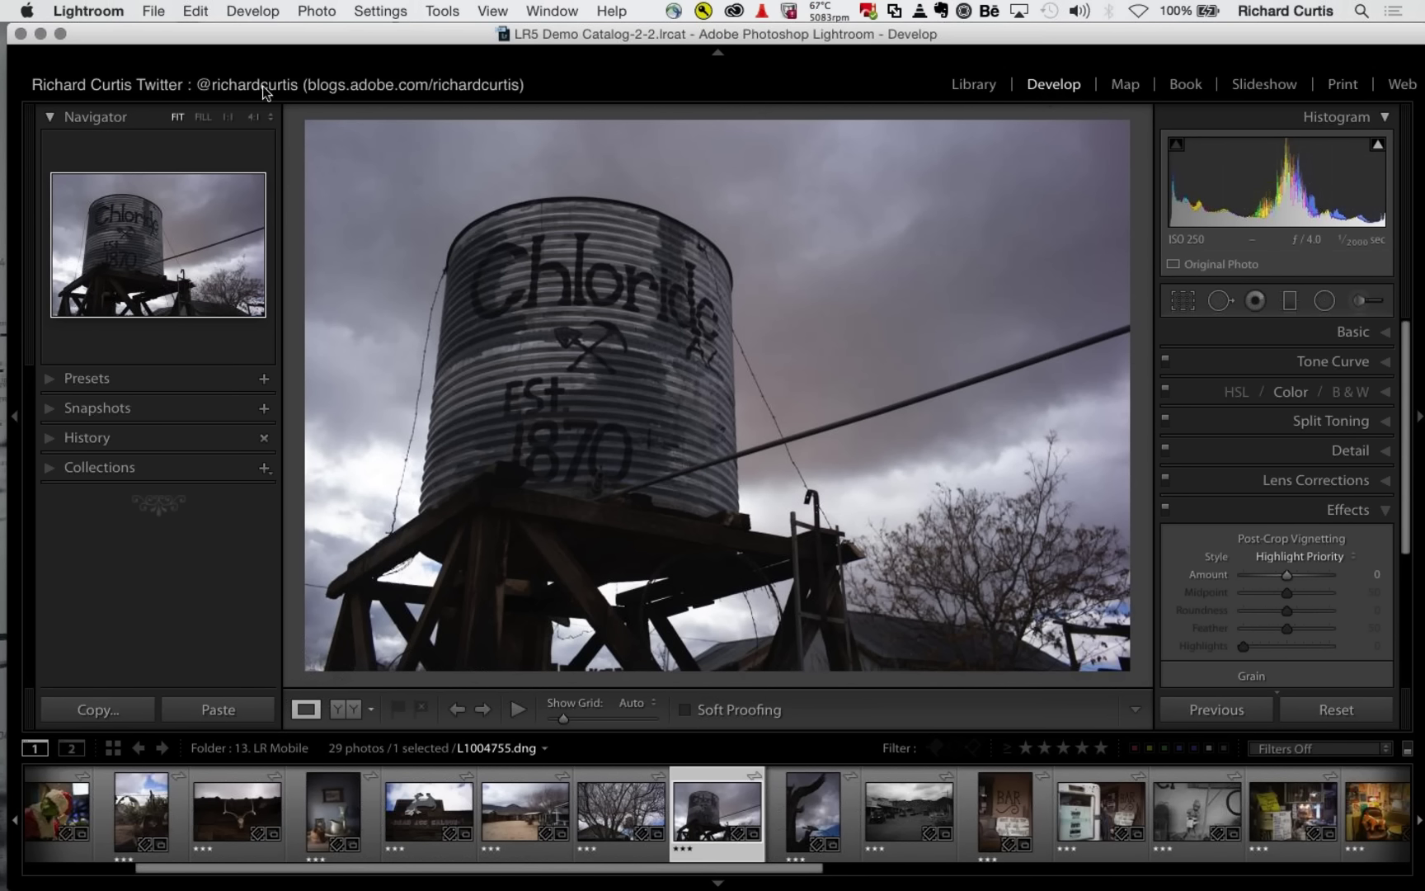
# - Expand the water tower photo's edit history to examine the changes synced from Lr mobile, and minimize Lightroom
pyautogui.press('super+u')
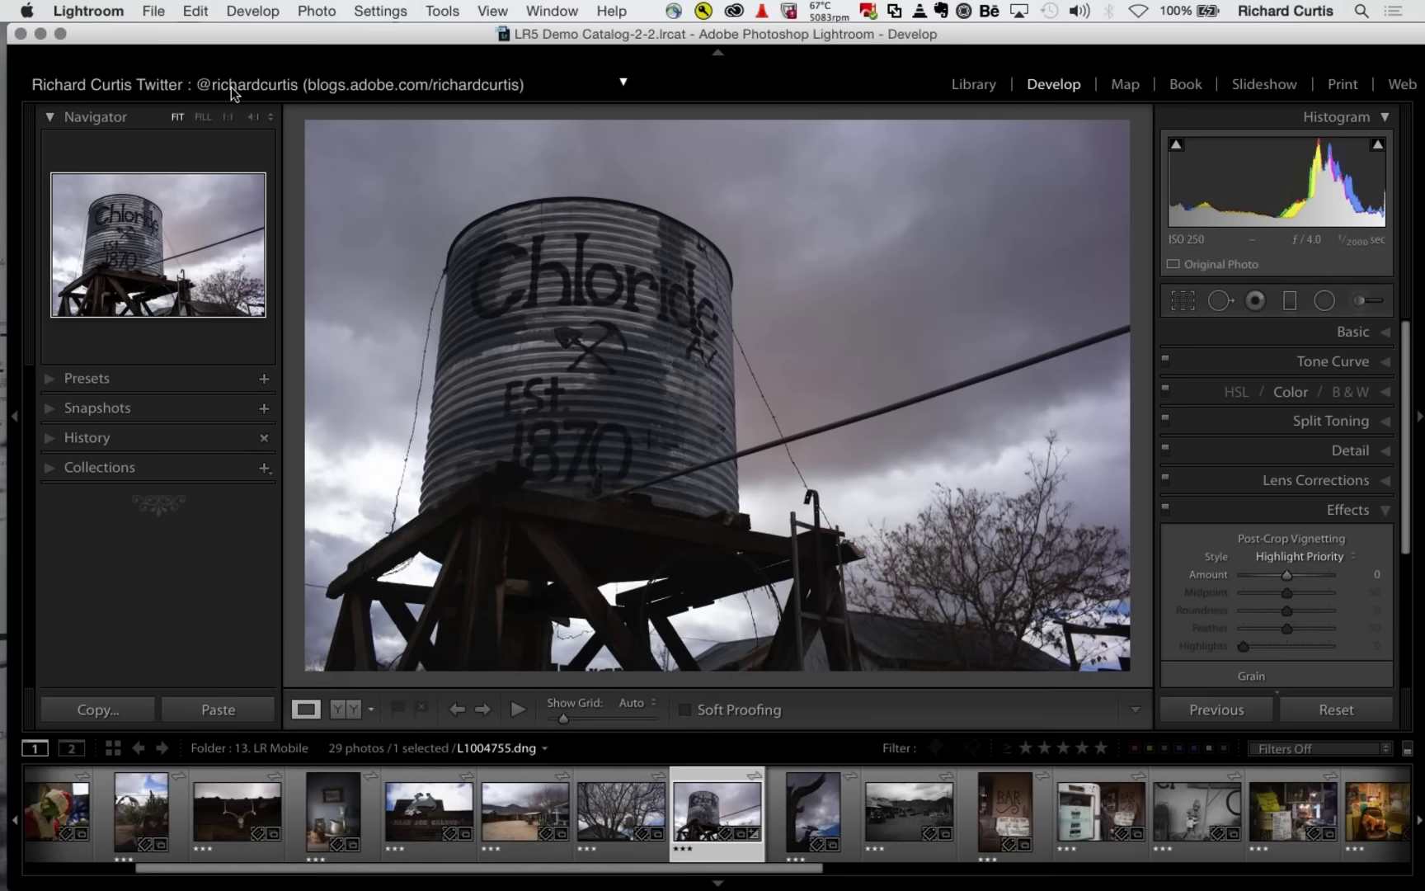
pyautogui.press('super+u')
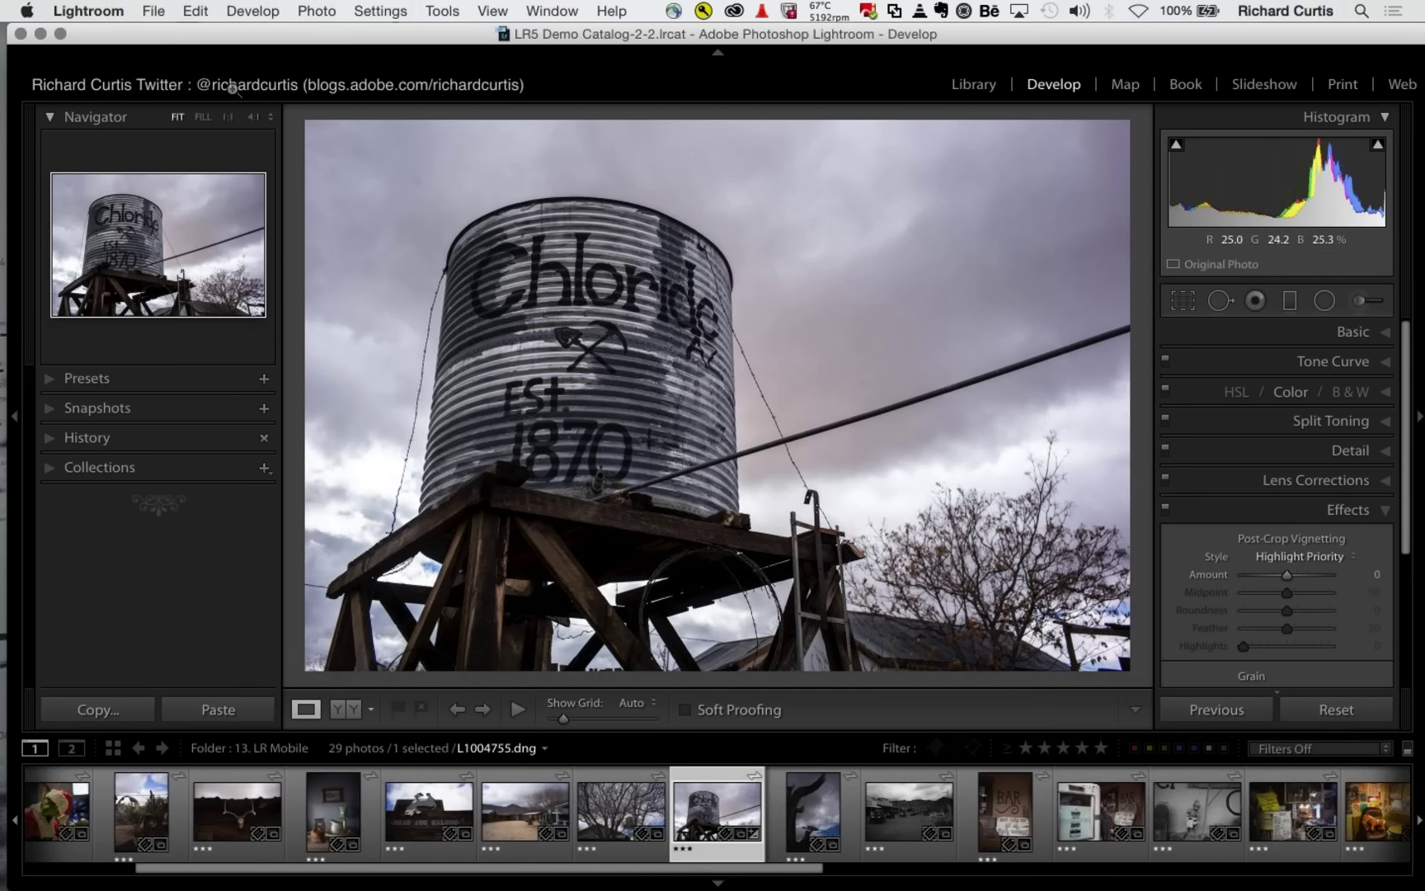
pyautogui.click(49, 439)
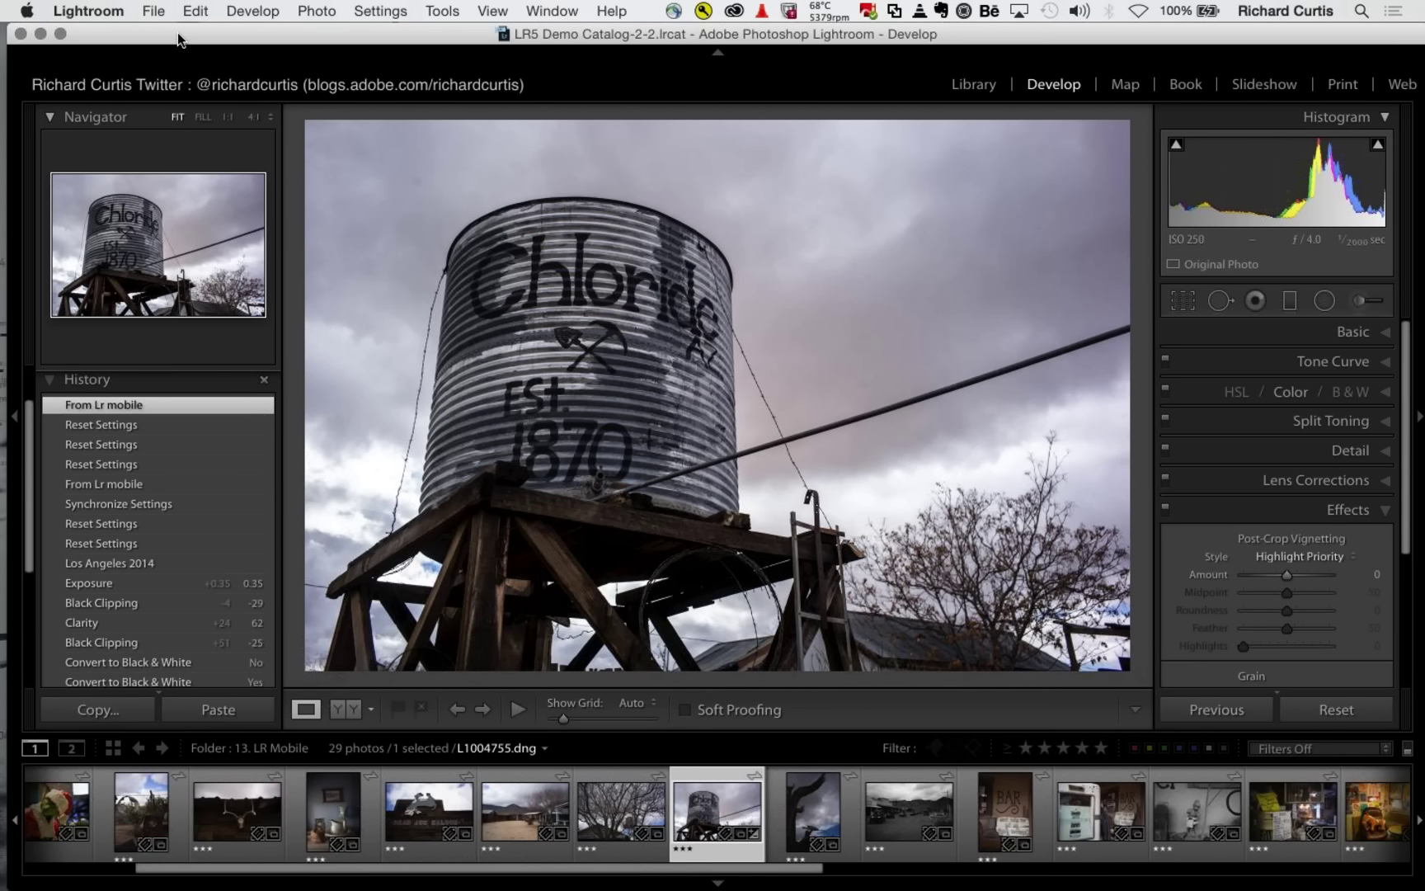
pyautogui.click(46, 36)
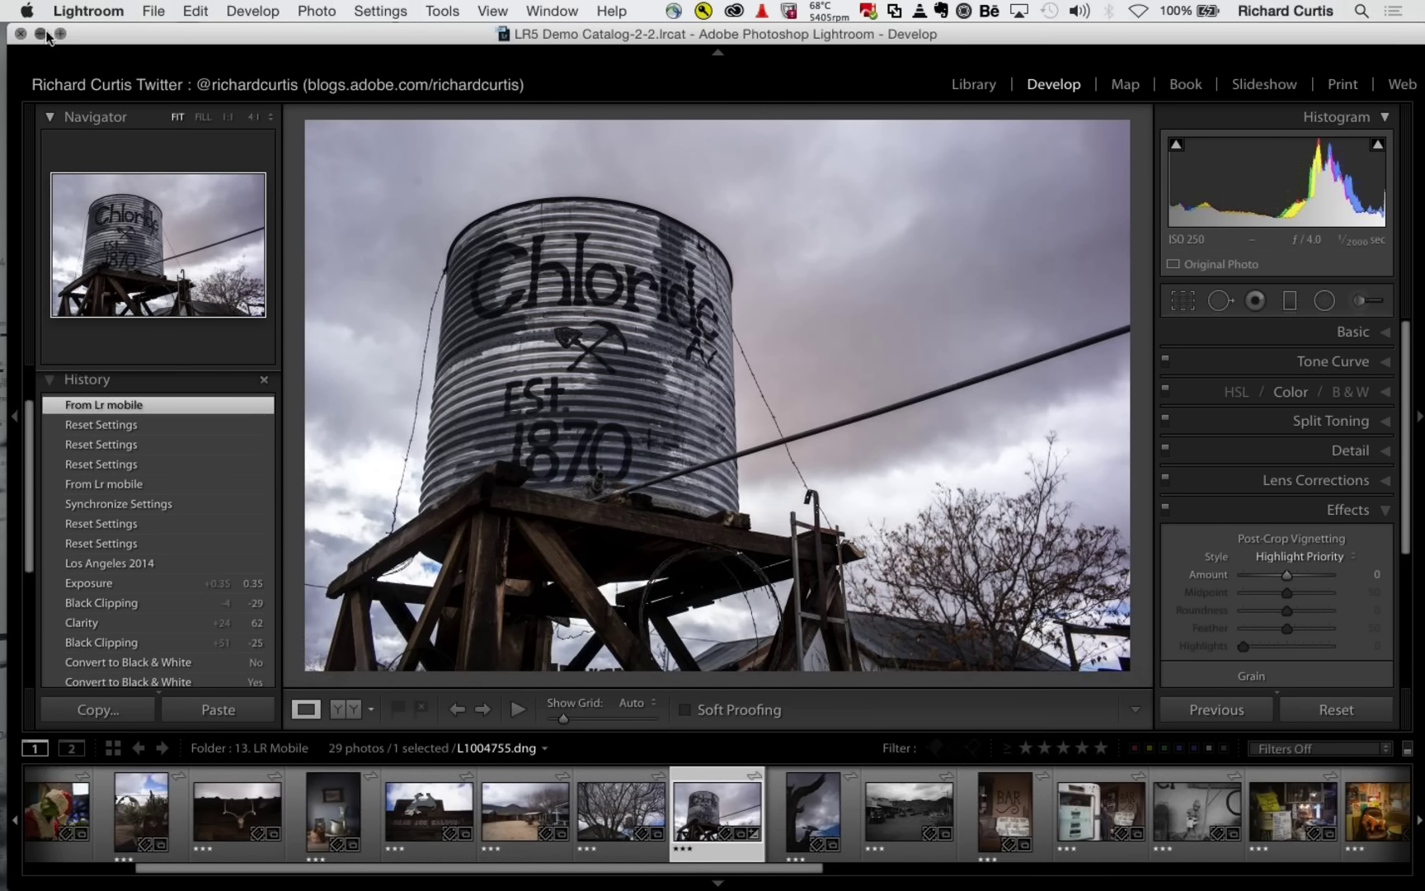
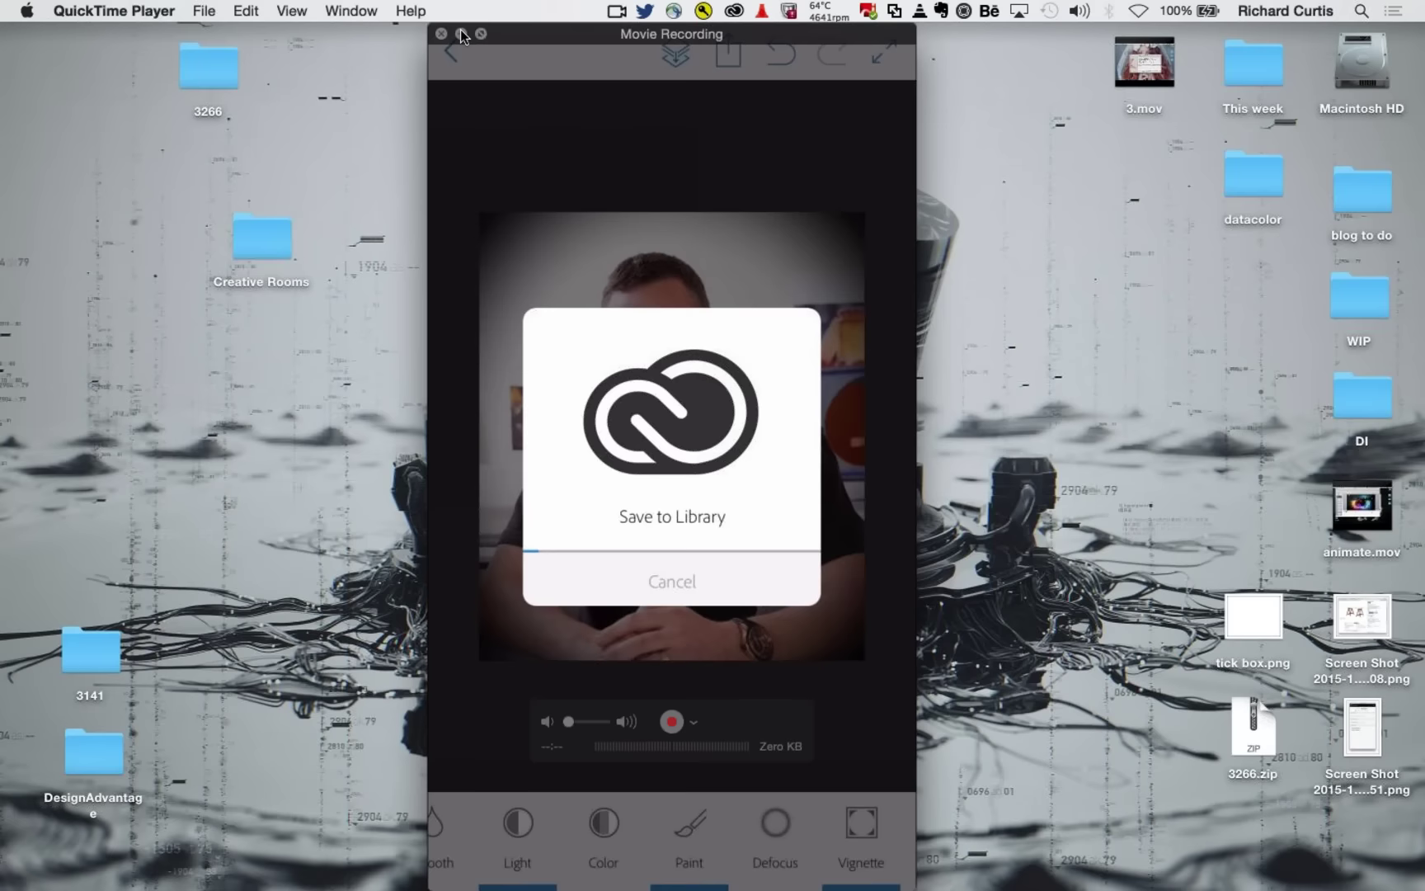
# - Minimize the phone recording window, switch to Photoshop CC 2015 and replace its Welcome screen with the Libraries panel
pyautogui.click(461, 34)
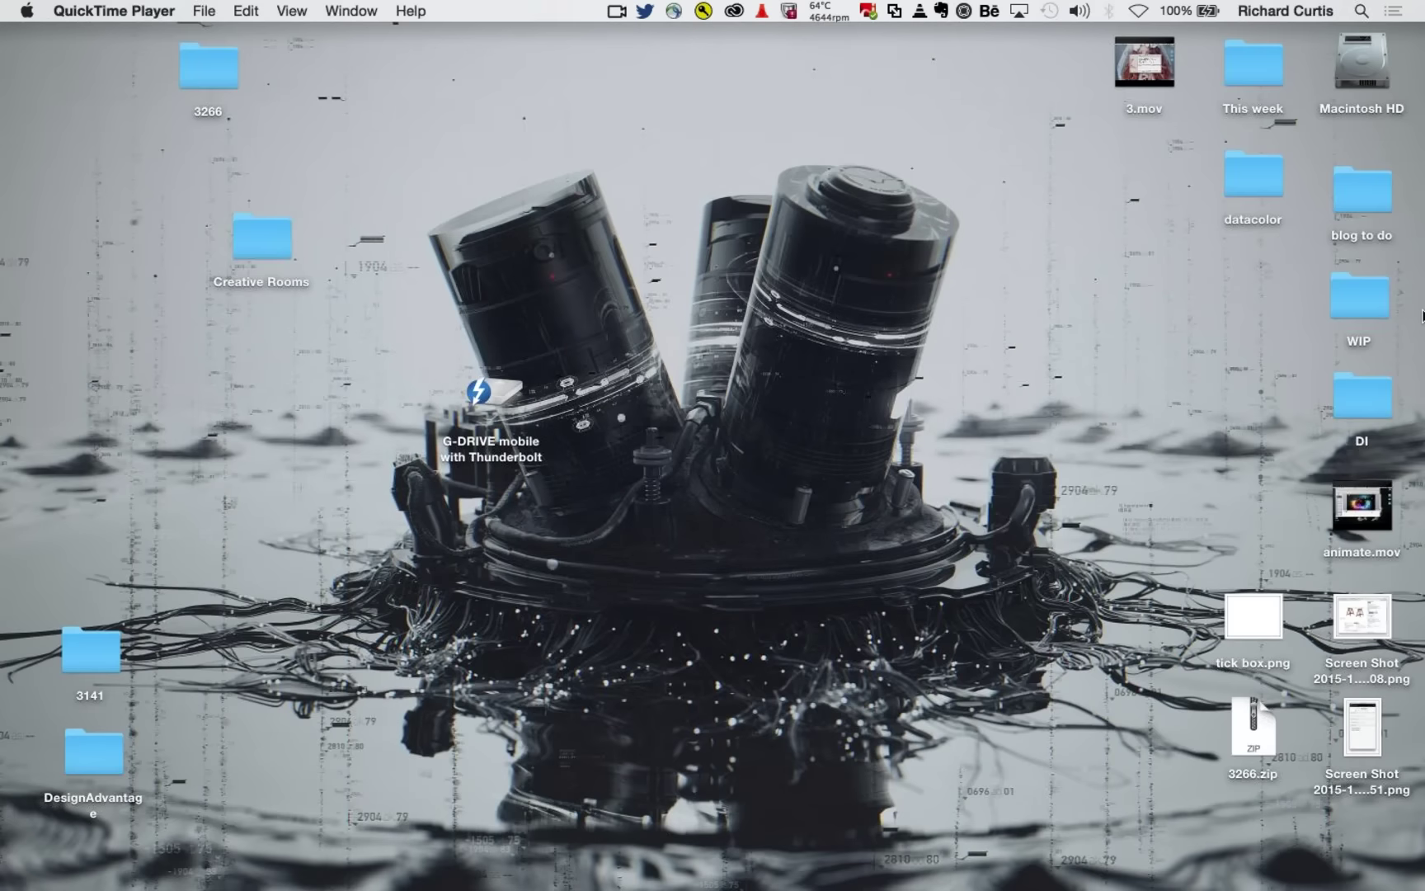
pyautogui.moveTo(1419, 247)
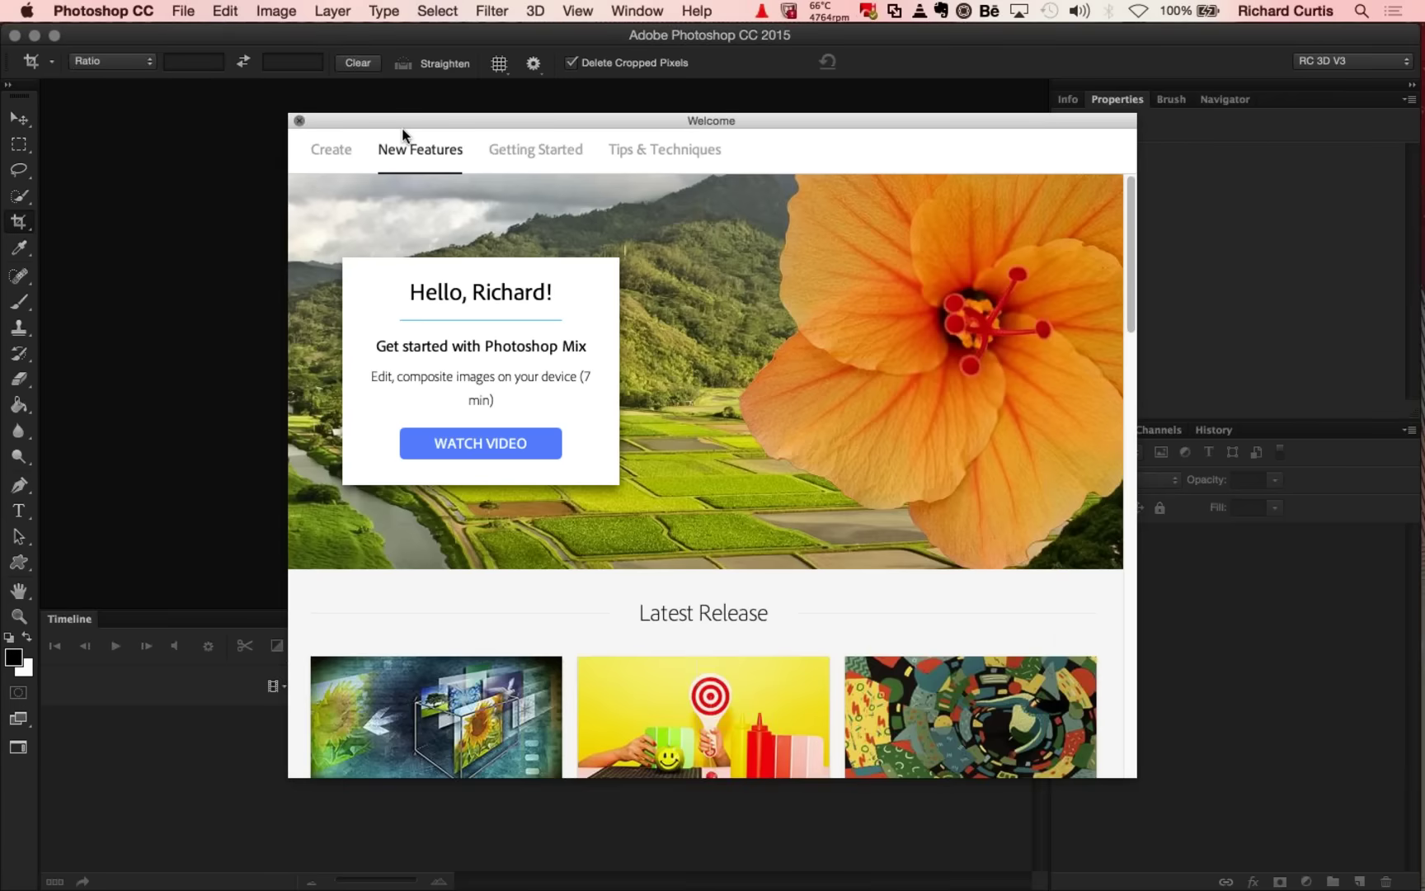
pyautogui.press('Escape')
pyautogui.click(637, 11)
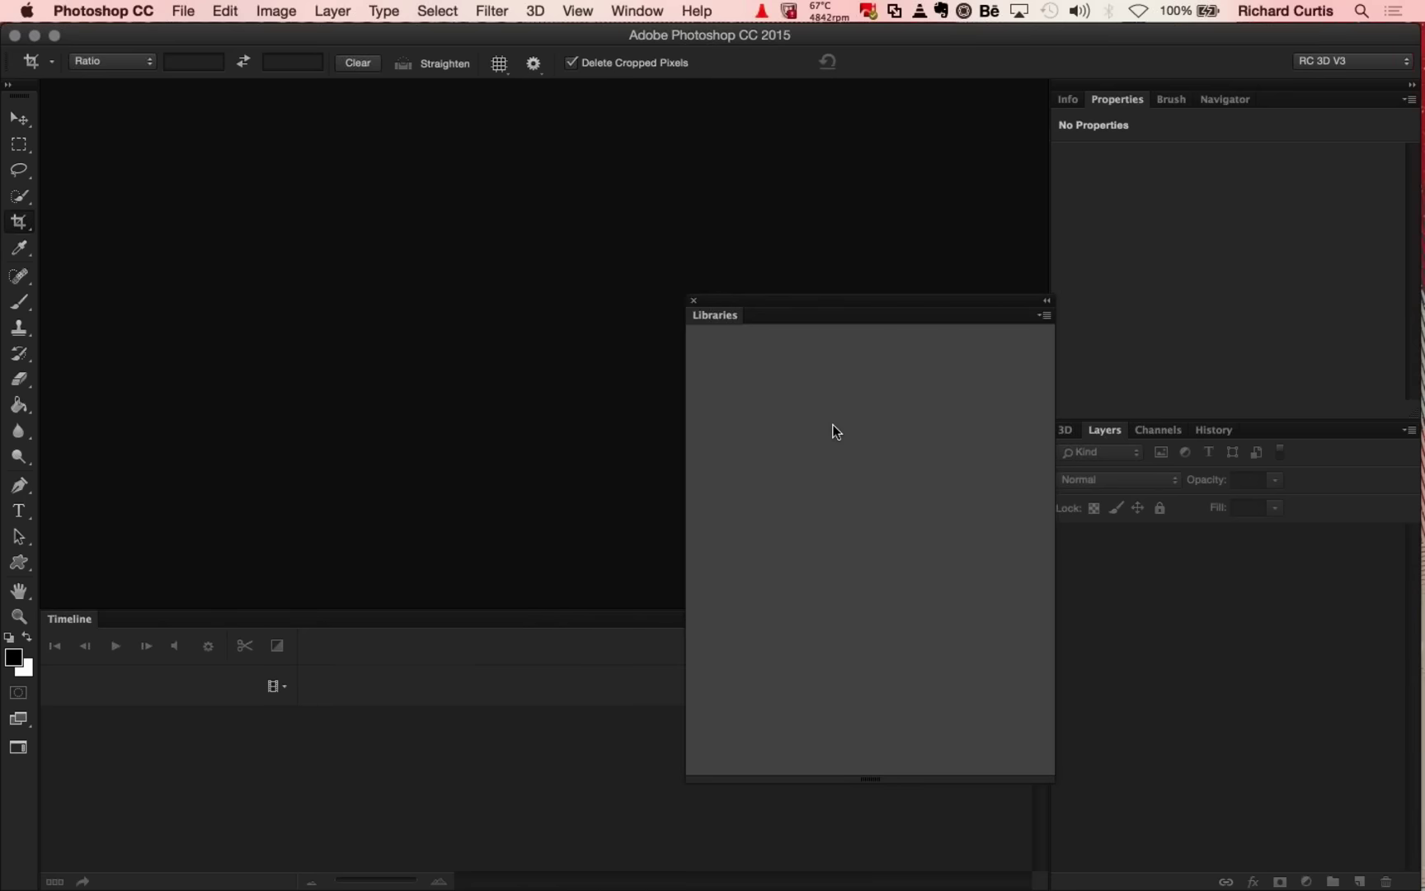
pyautogui.scroll(-5, 835, 431)
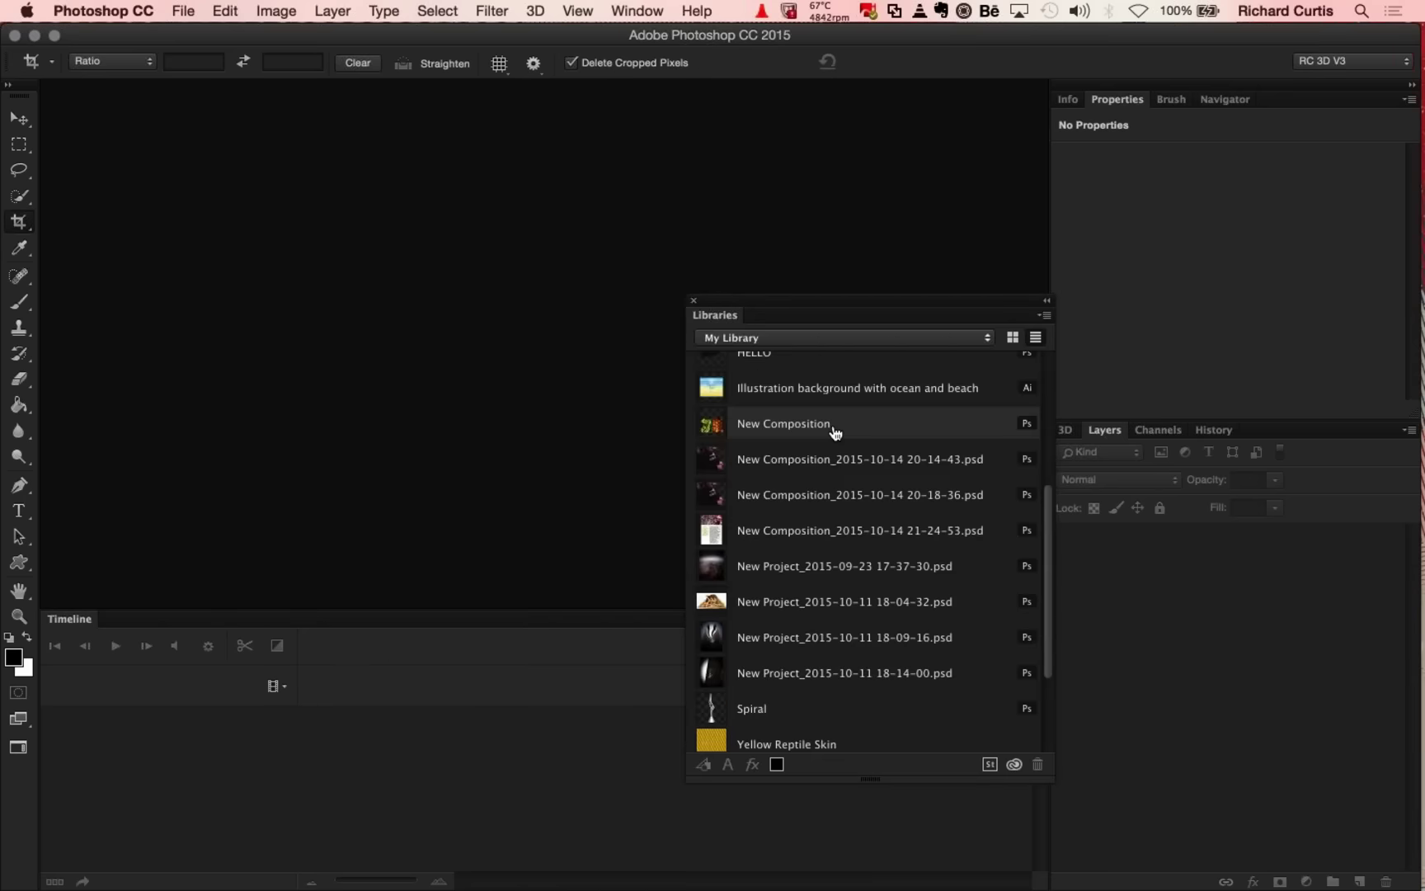
pyautogui.scroll(-3, 835, 432)
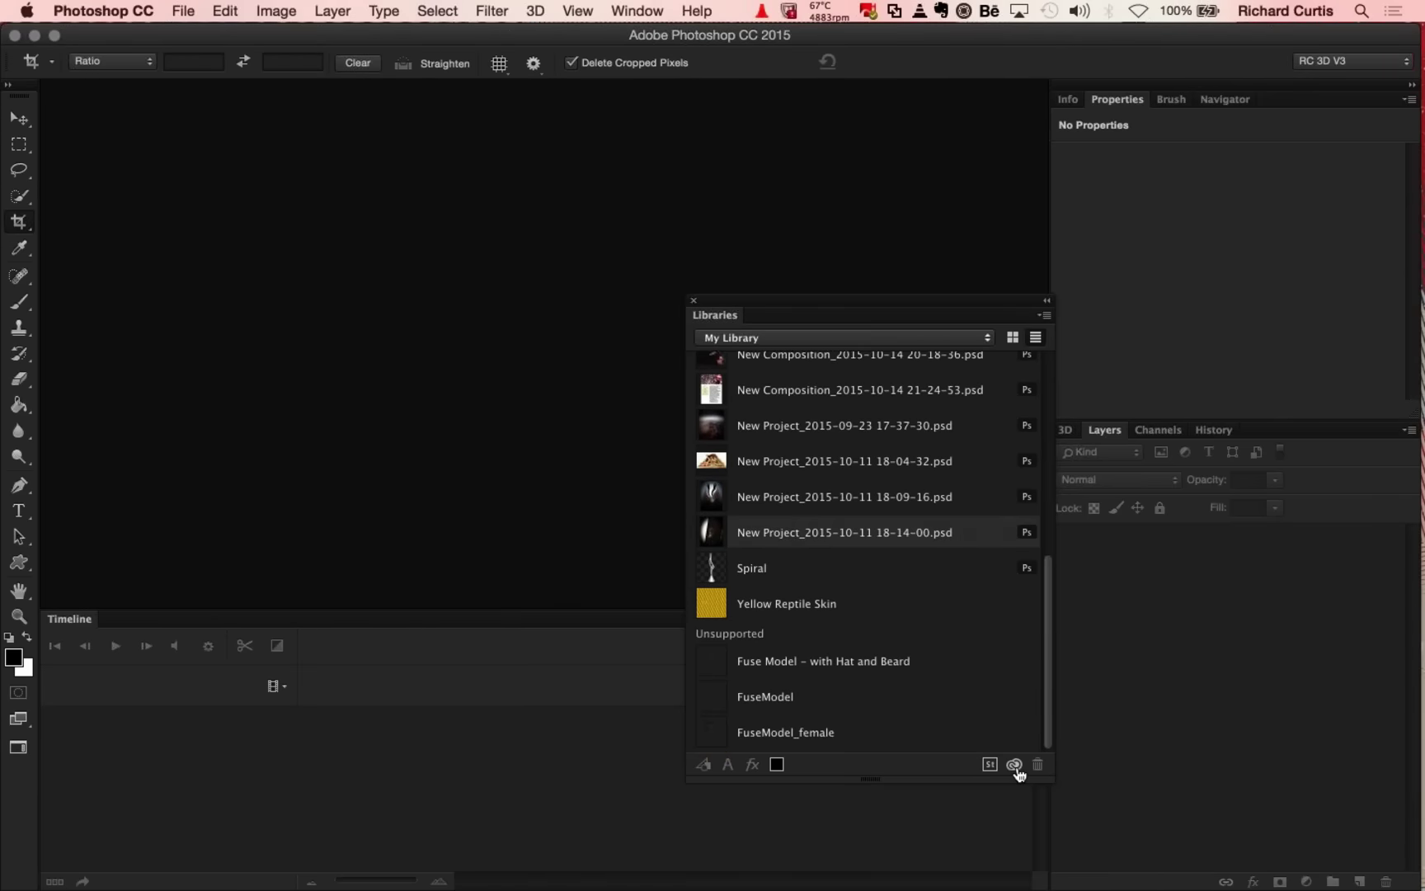
pyautogui.scroll(10, 1017, 771)
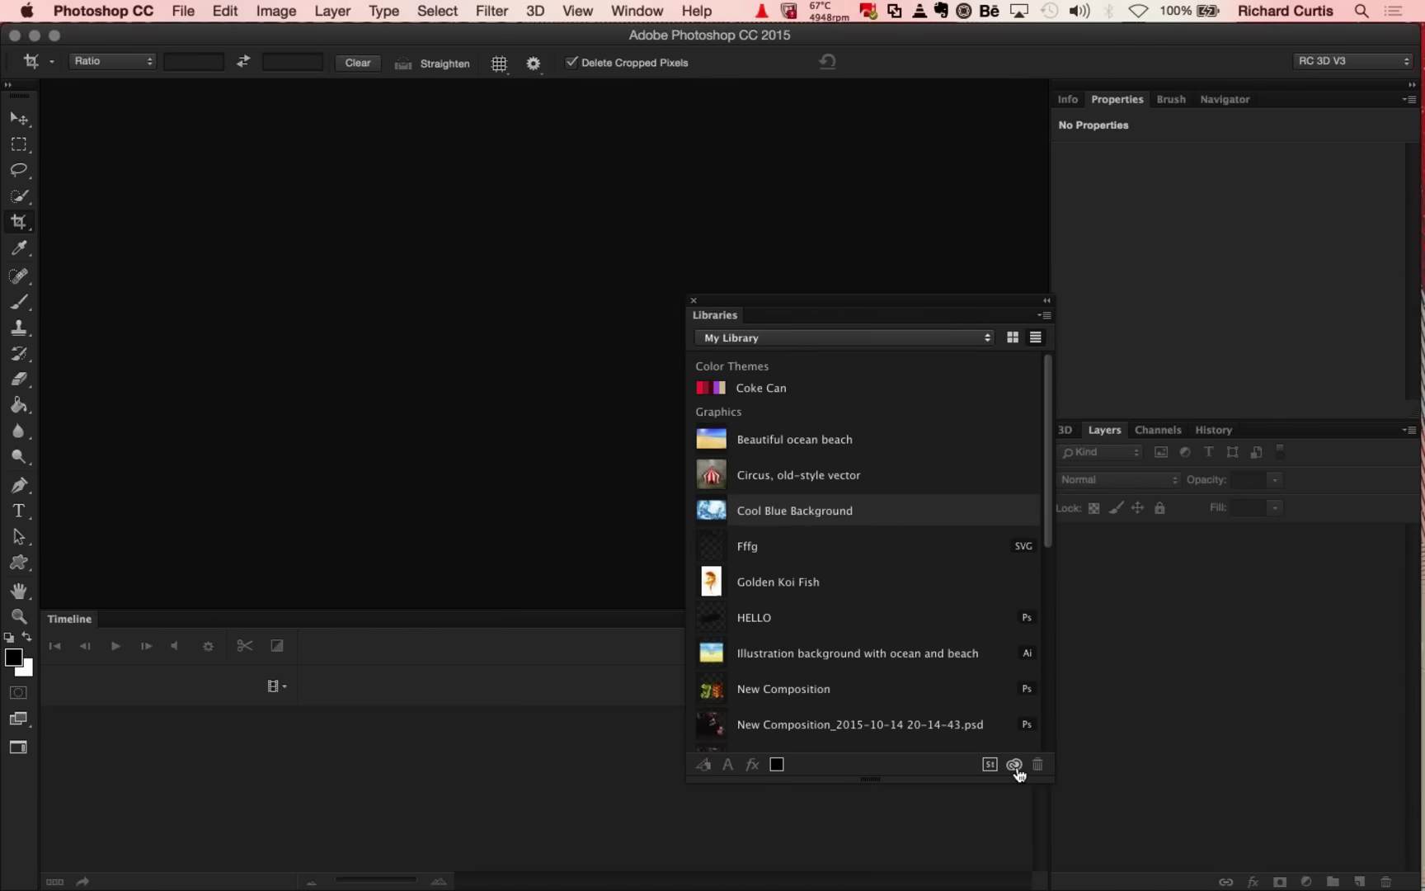
pyautogui.scroll(-10, 1017, 773)
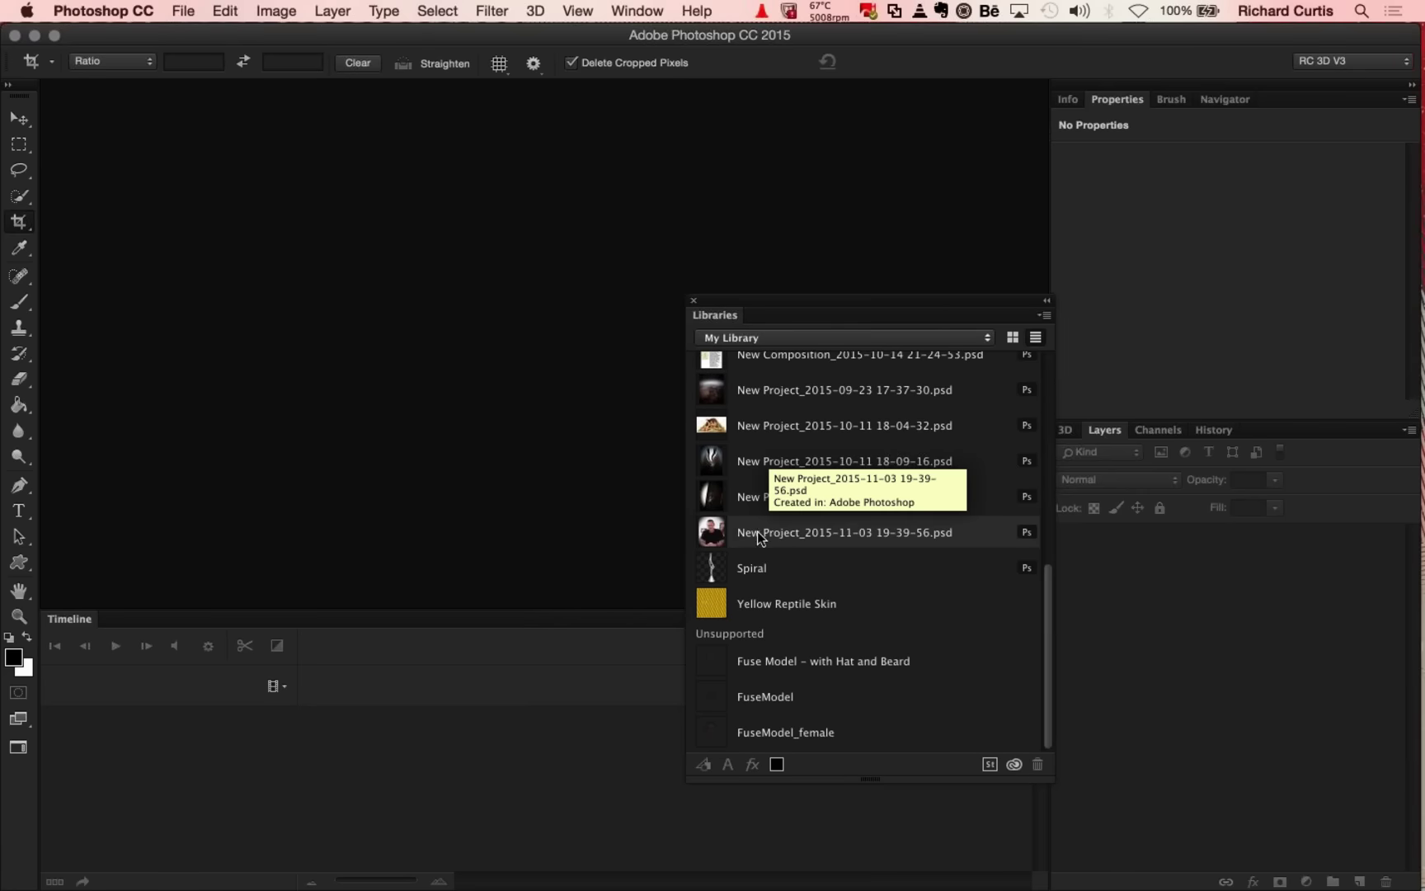
pyautogui.rightClick(757, 531)
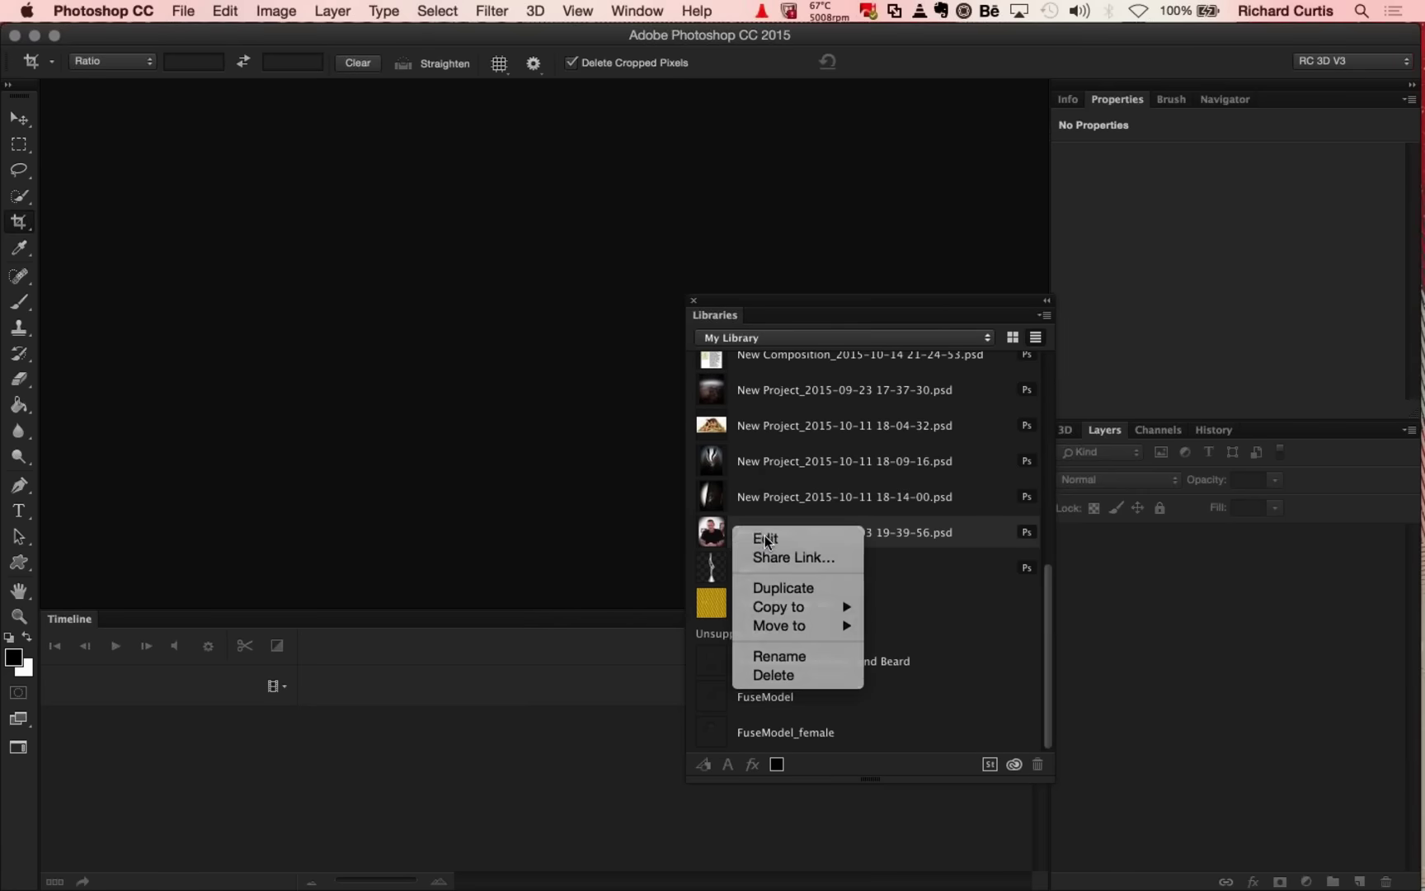
pyautogui.click(765, 537)
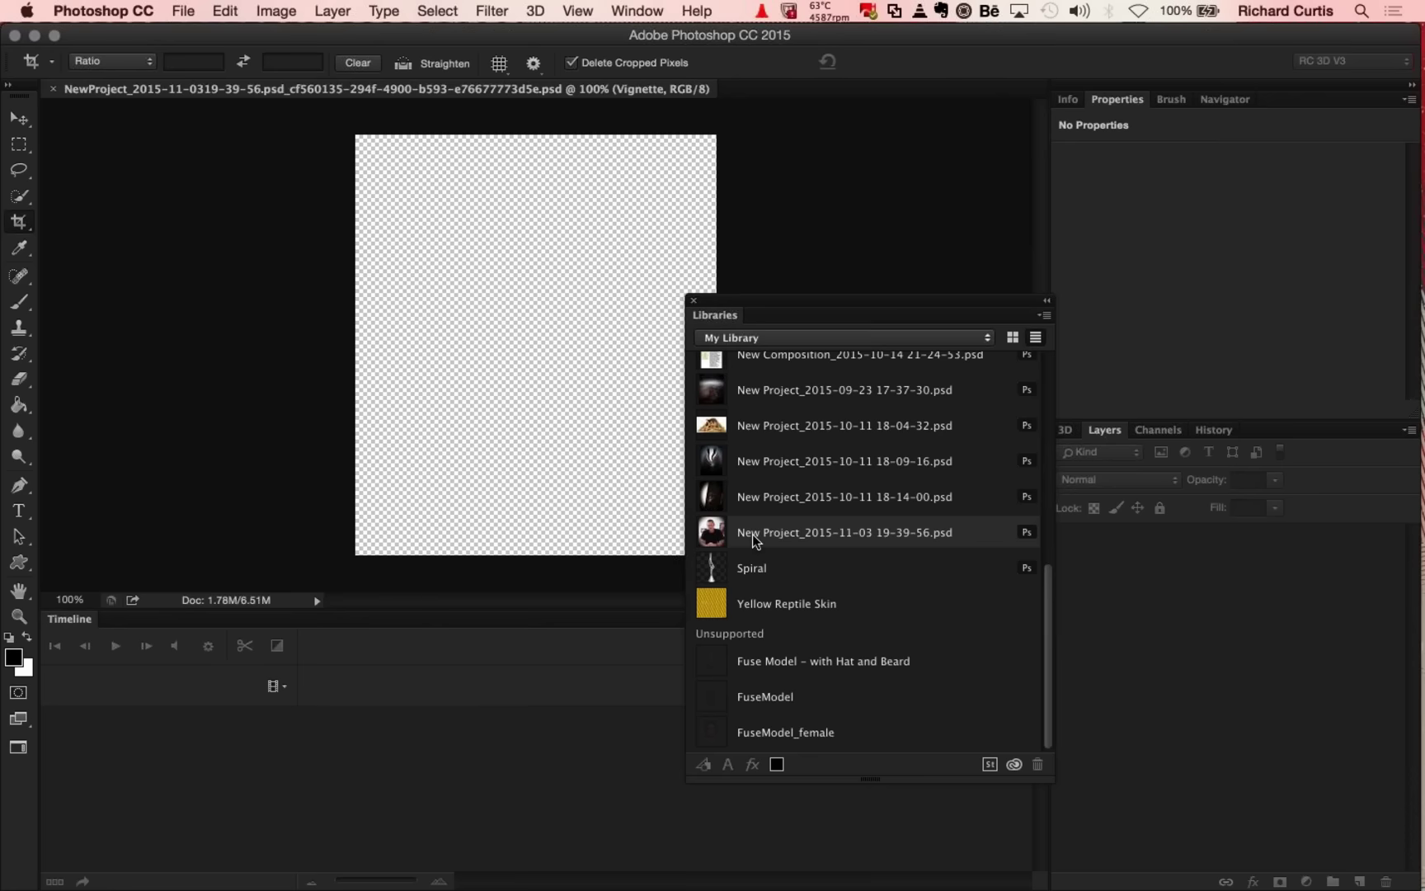
pyautogui.click(695, 302)
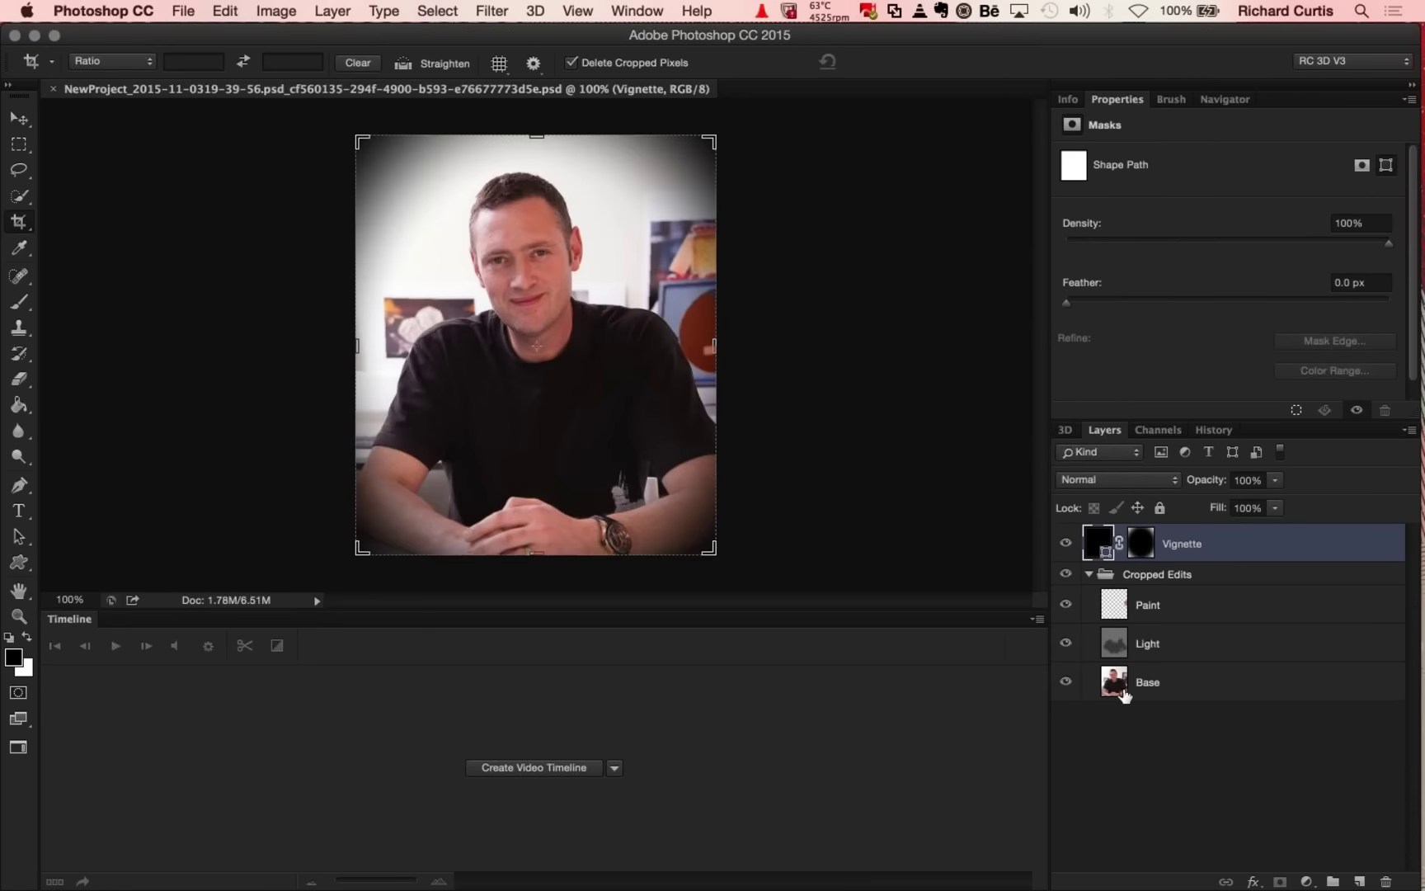
# - Compare the portrait with and without the Light and Vignette layers by switching each layer's visibility off and on
pyautogui.moveTo(1126, 696)
pyautogui.mouseDown()
pyautogui.moveTo(1065, 640)
pyautogui.moveTo(1079, 674)
pyautogui.moveTo(1082, 658)
pyautogui.mouseUp()
pyautogui.click(1067, 644)
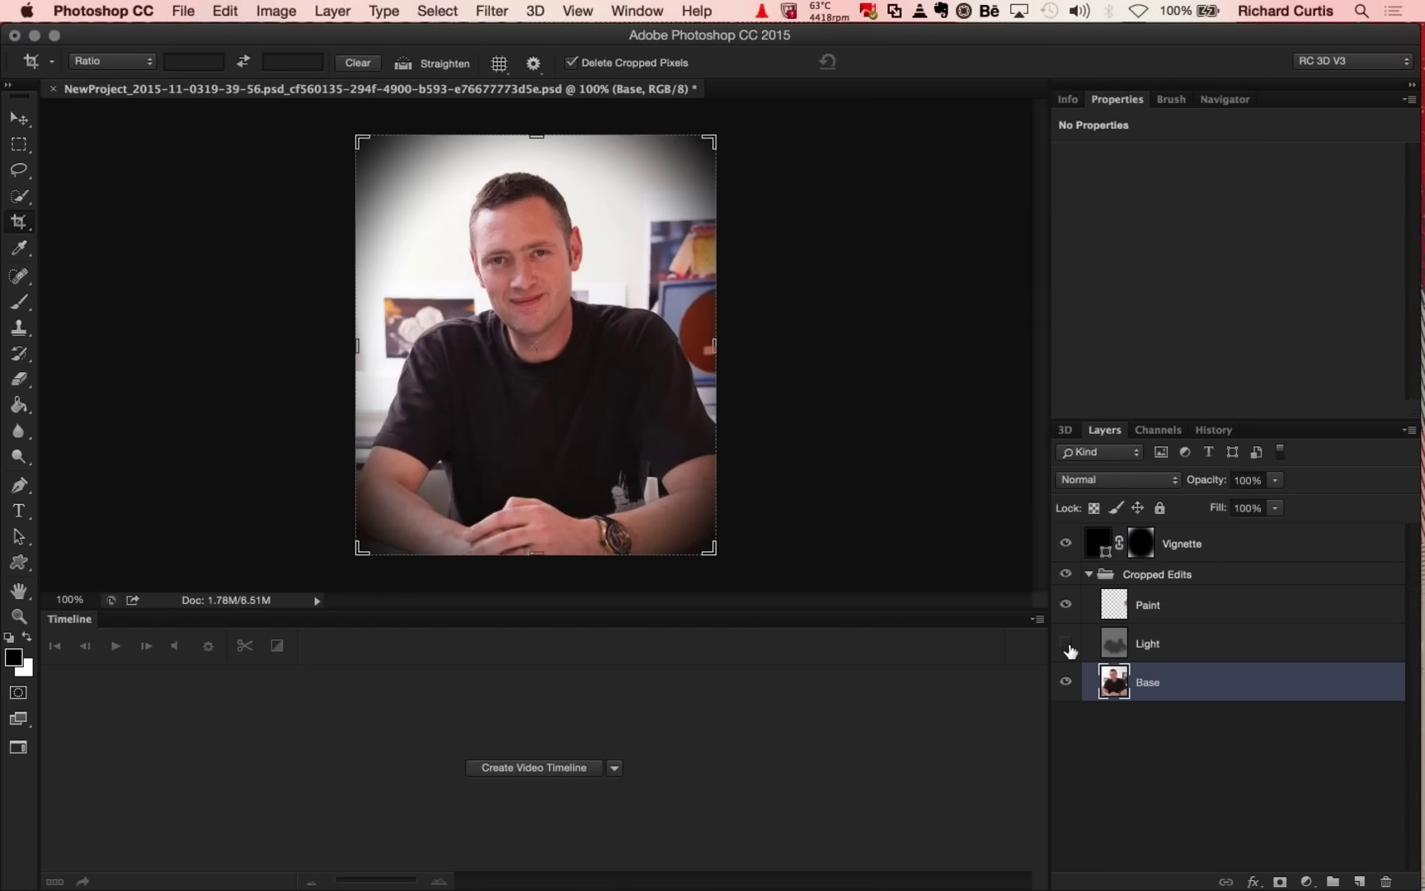
pyautogui.click(1066, 644)
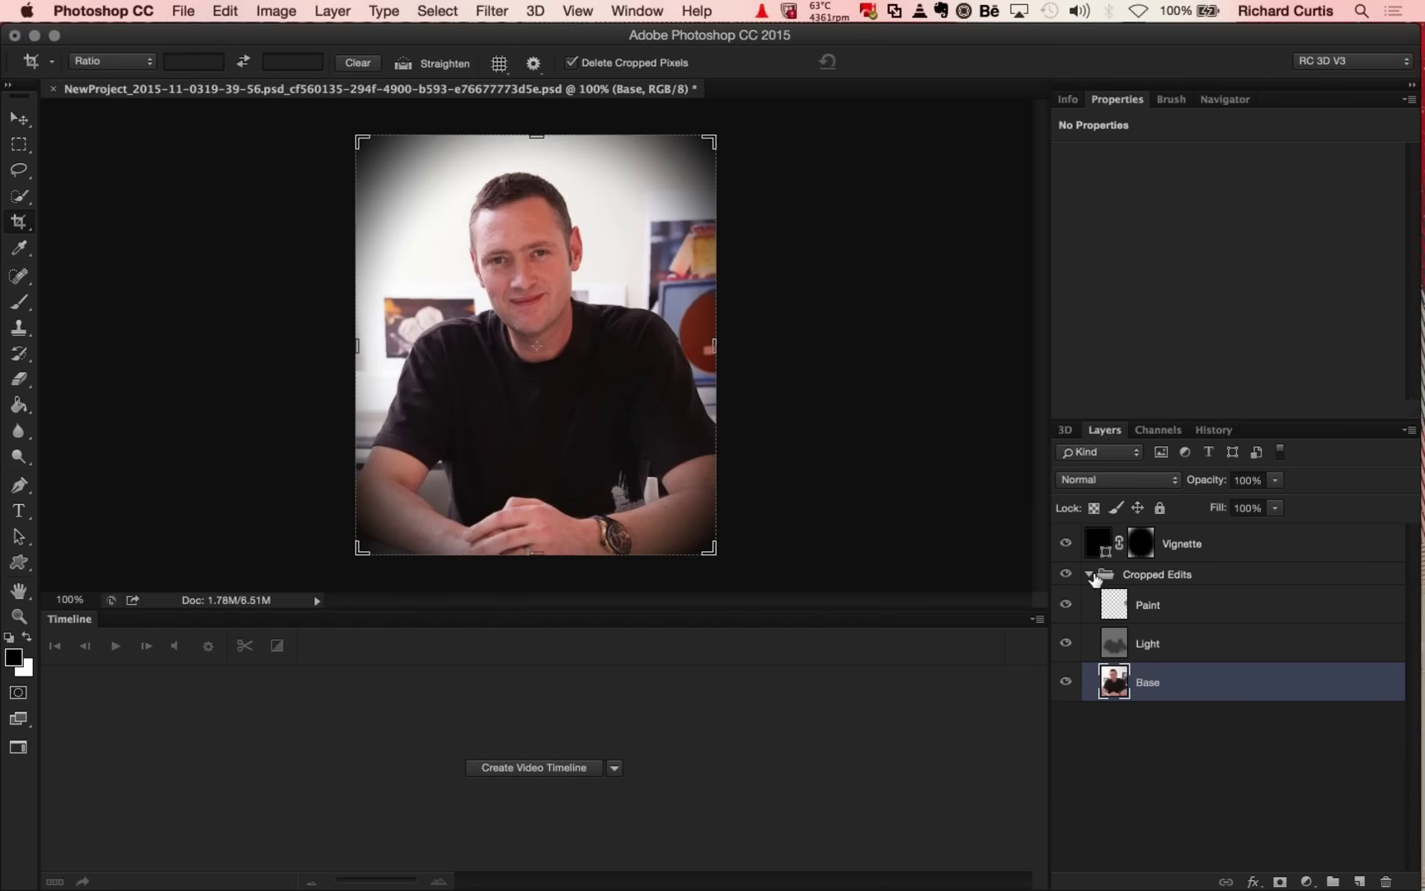
pyautogui.click(1067, 544)
pyautogui.click(1068, 545)
# - Minimize Photoshop and switch to the Adobe Slate page in Firefox
pyautogui.click(37, 36)
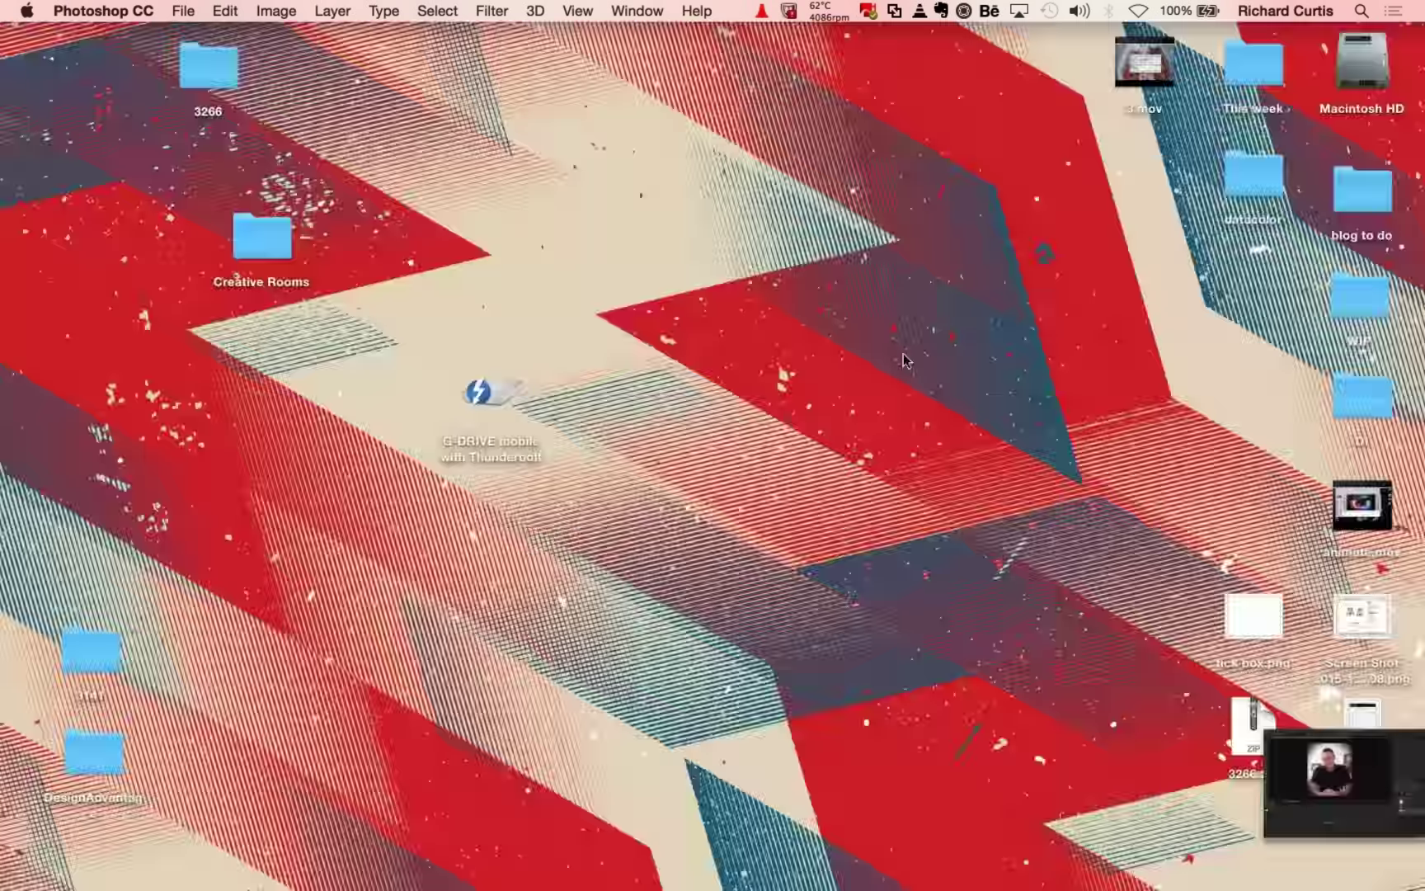
pyautogui.click(903, 353)
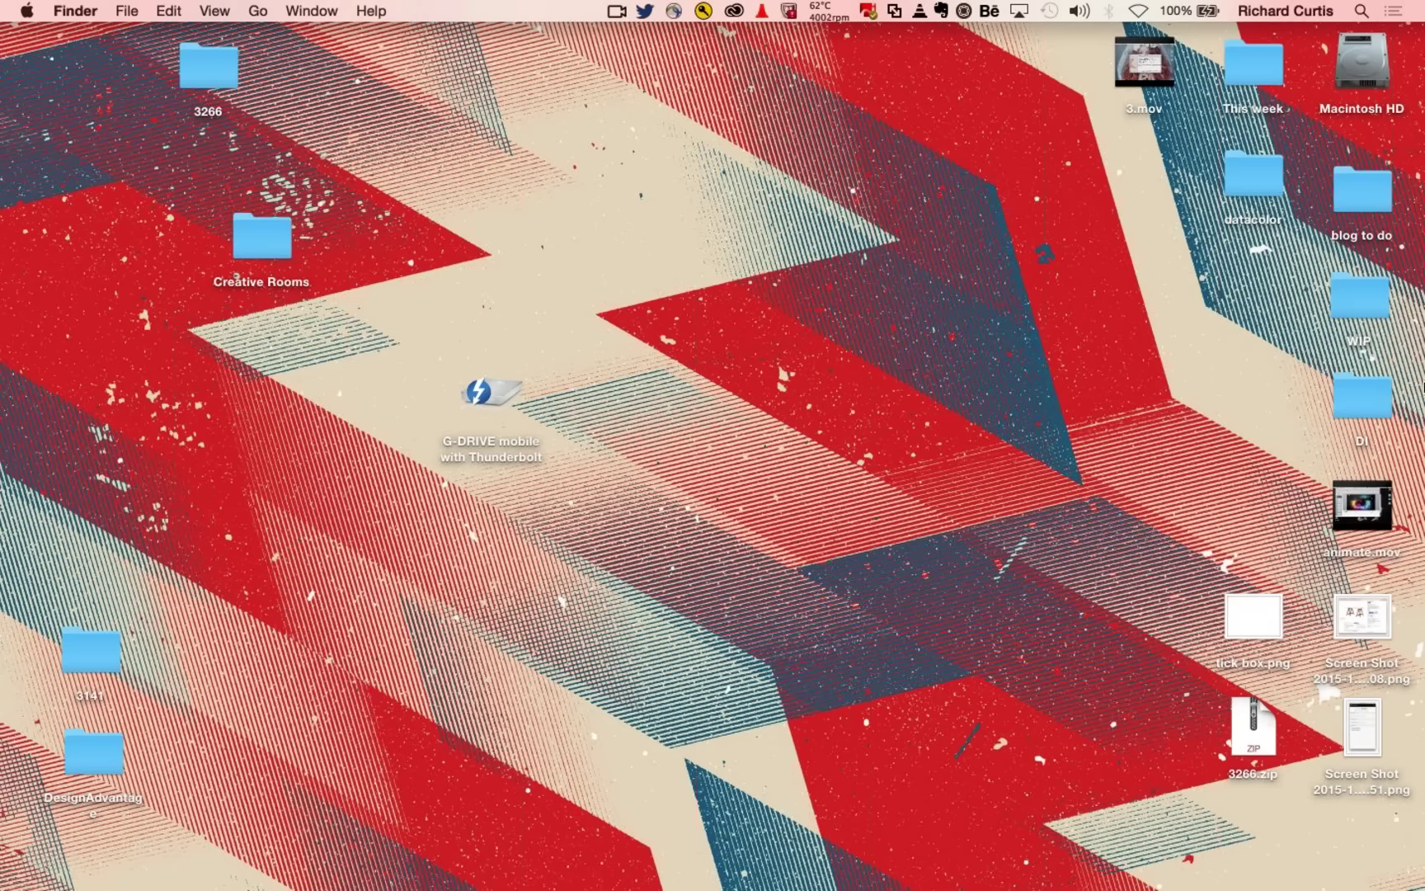
pyautogui.moveTo(1420, 408)
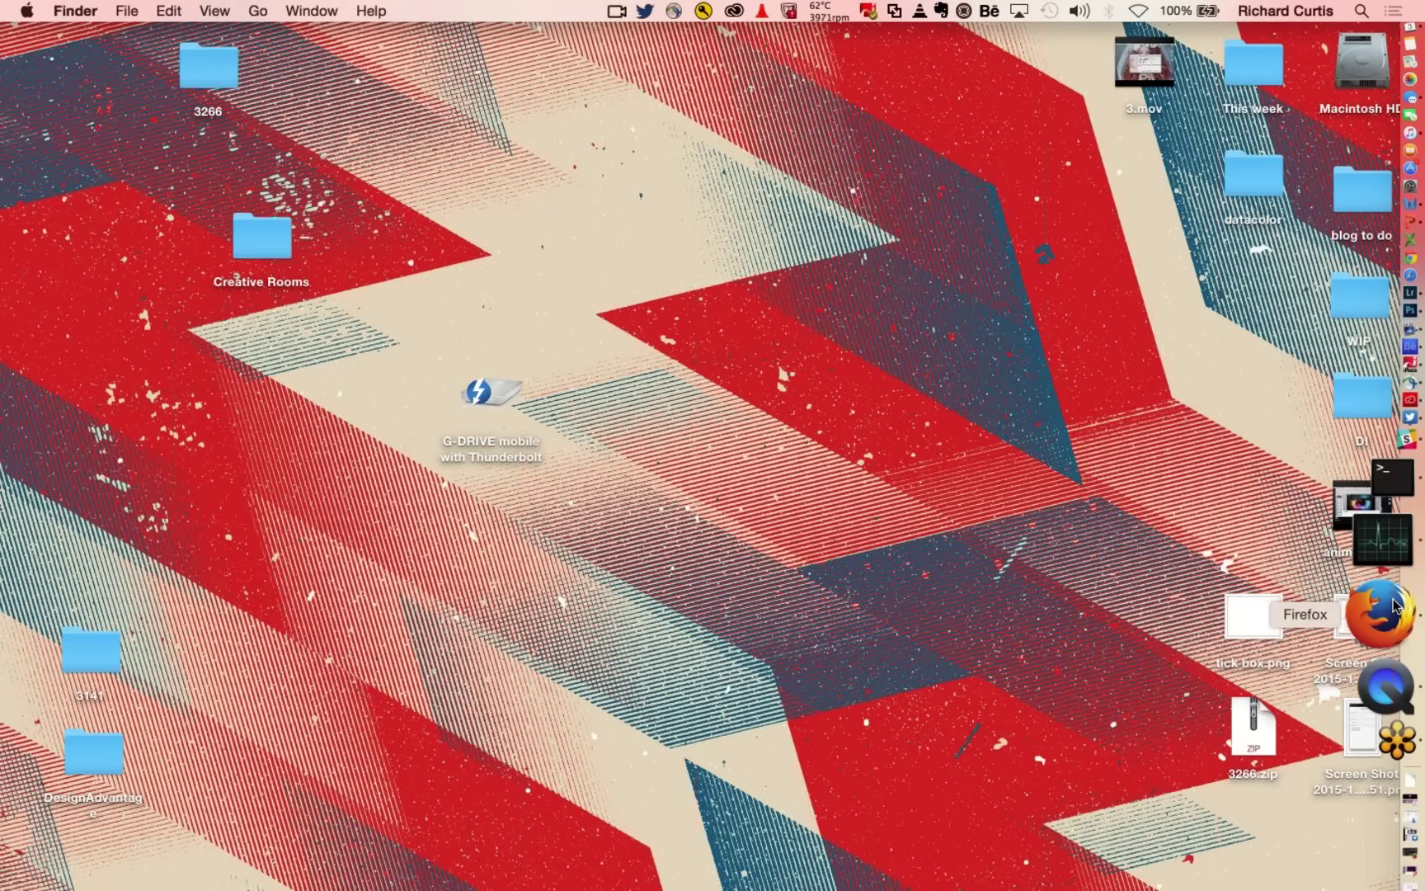
pyautogui.click(1394, 606)
pyautogui.click(398, 97)
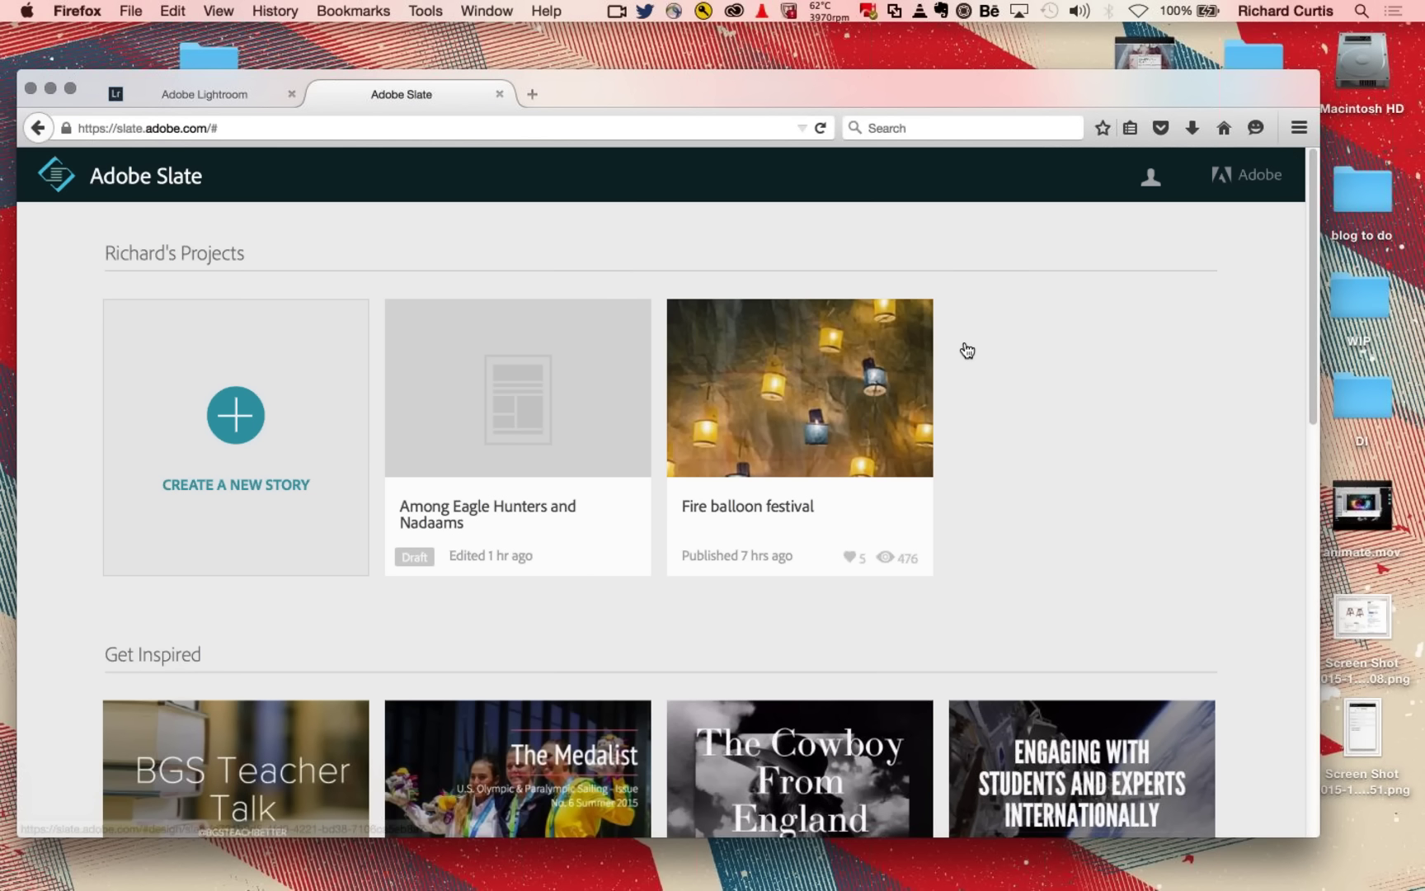
# - Look over the Get Inspired gallery and open the draft "Among Eagle Hunters and Nadaams" for editing
pyautogui.scroll(-10, 966, 351)
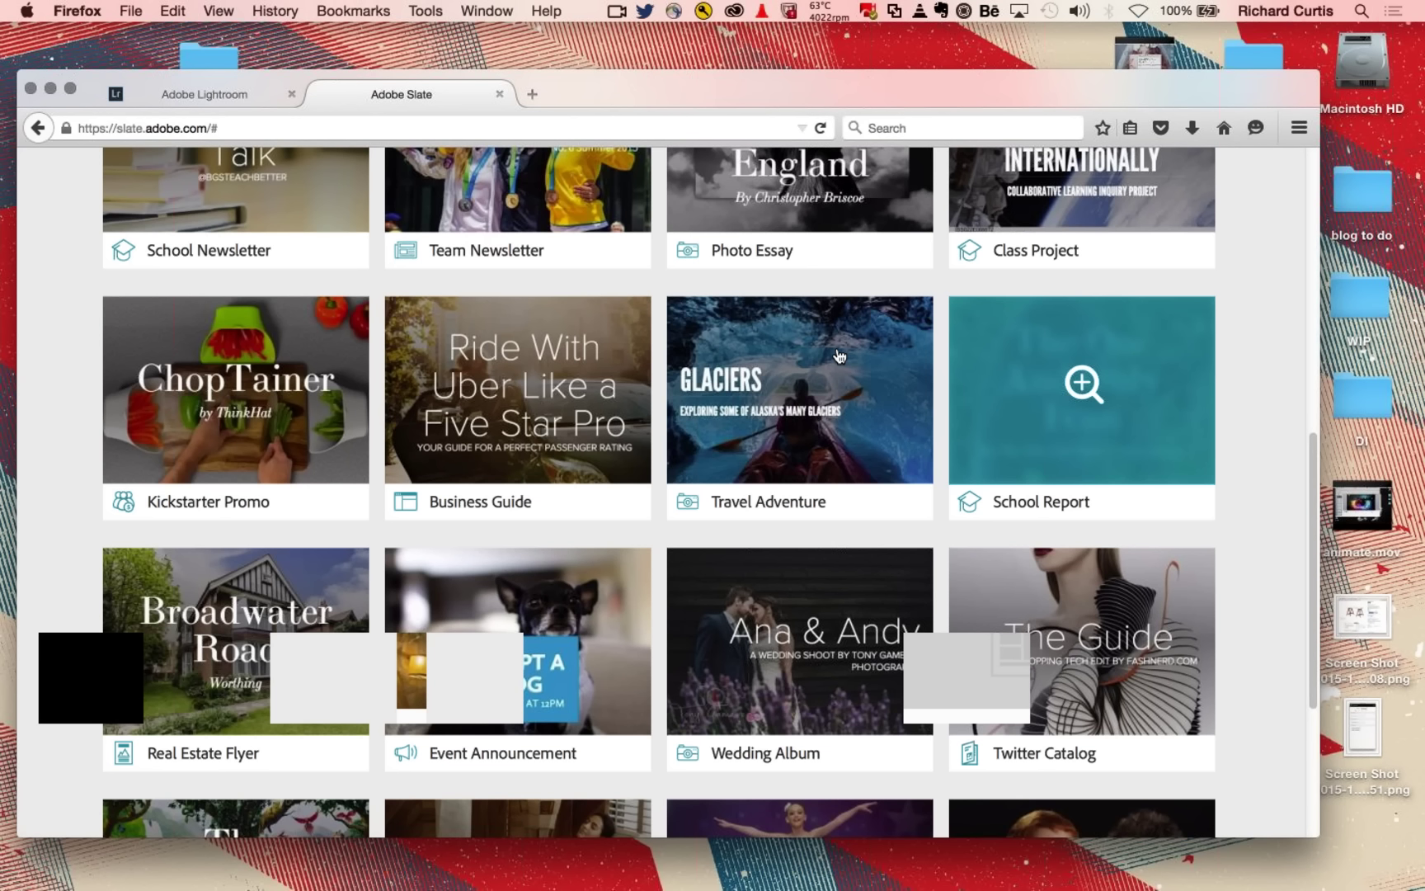
pyautogui.scroll(10, 839, 356)
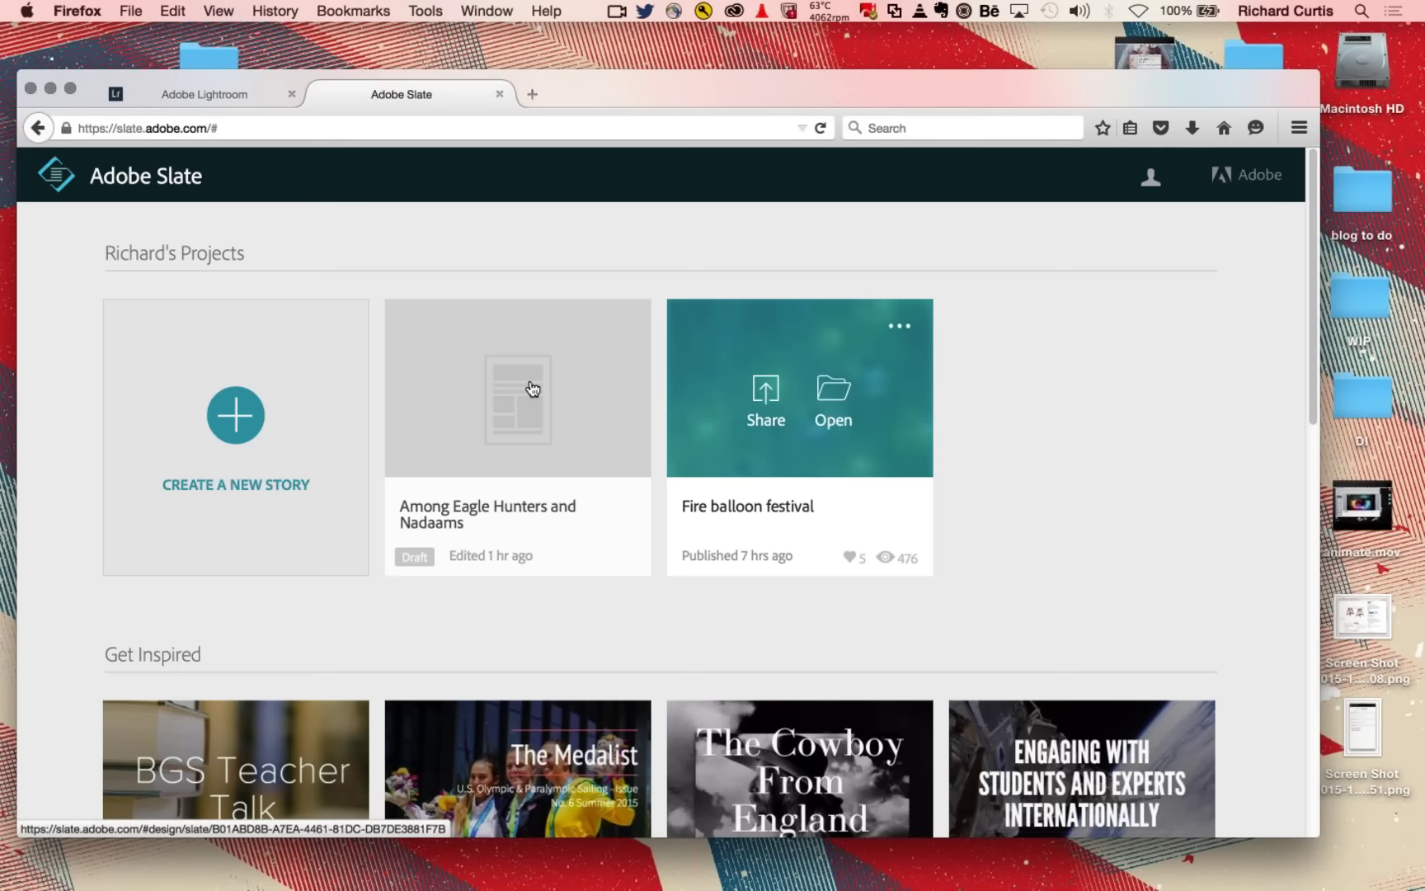
pyautogui.moveTo(462, 389)
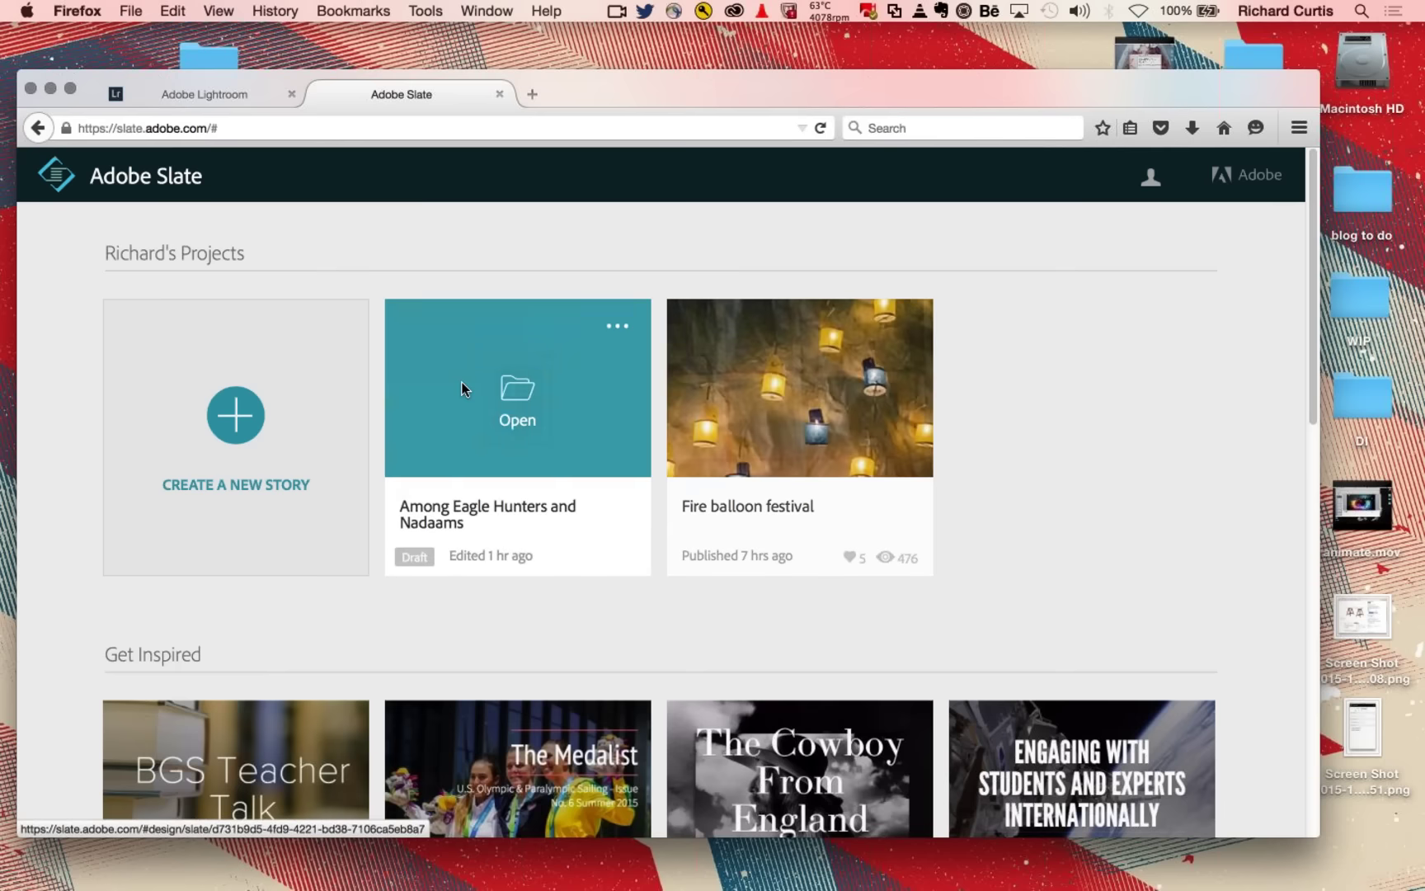
pyautogui.click(461, 384)
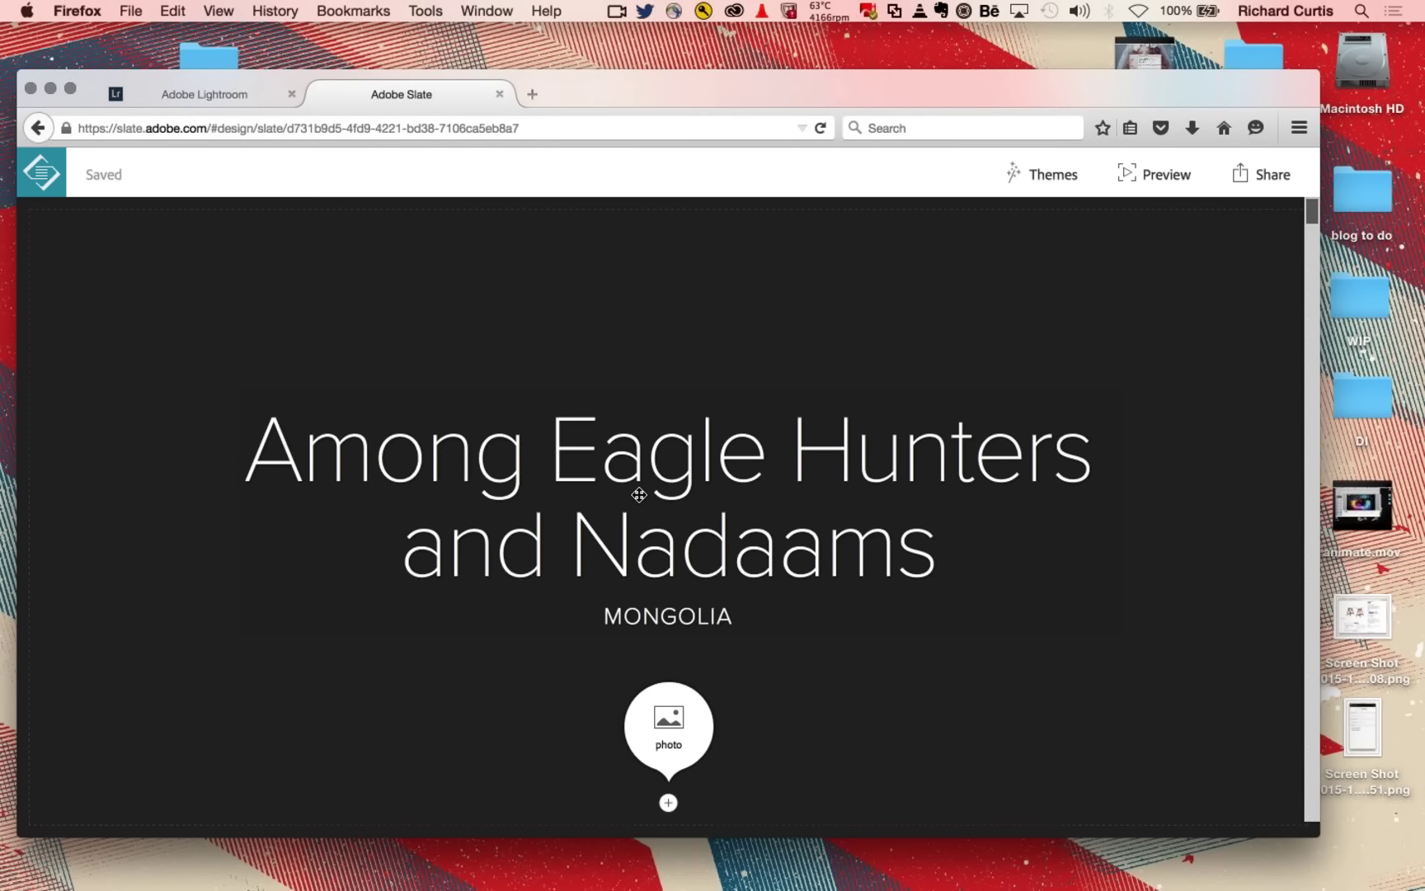
# - Start adding a photo to the story just above the paragraph beginning "The Nadaam events are held after the wedding ceremony"
pyautogui.scroll(-1, 639, 495)
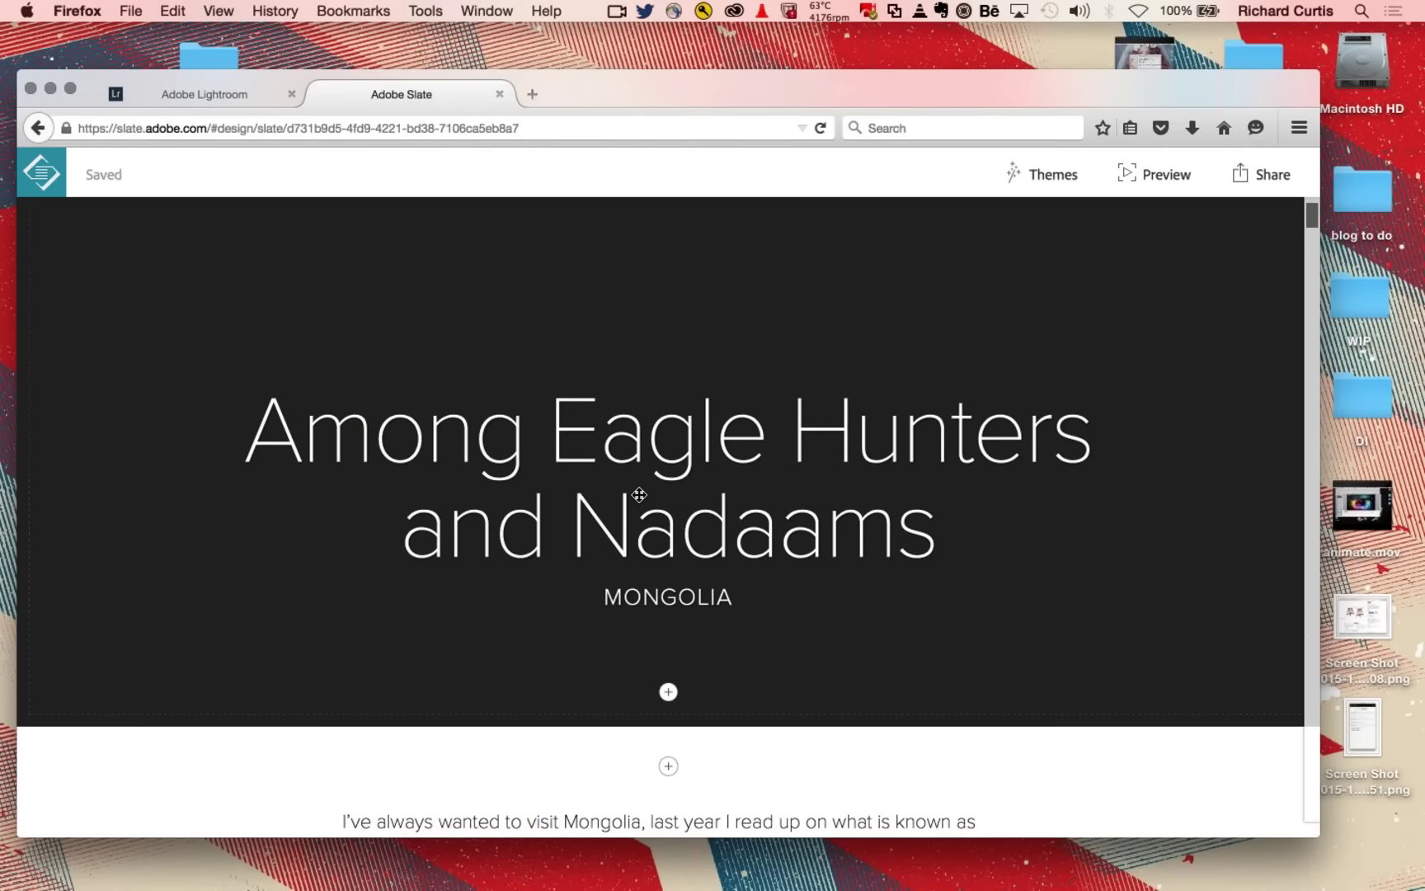
pyautogui.scroll(-2, 639, 494)
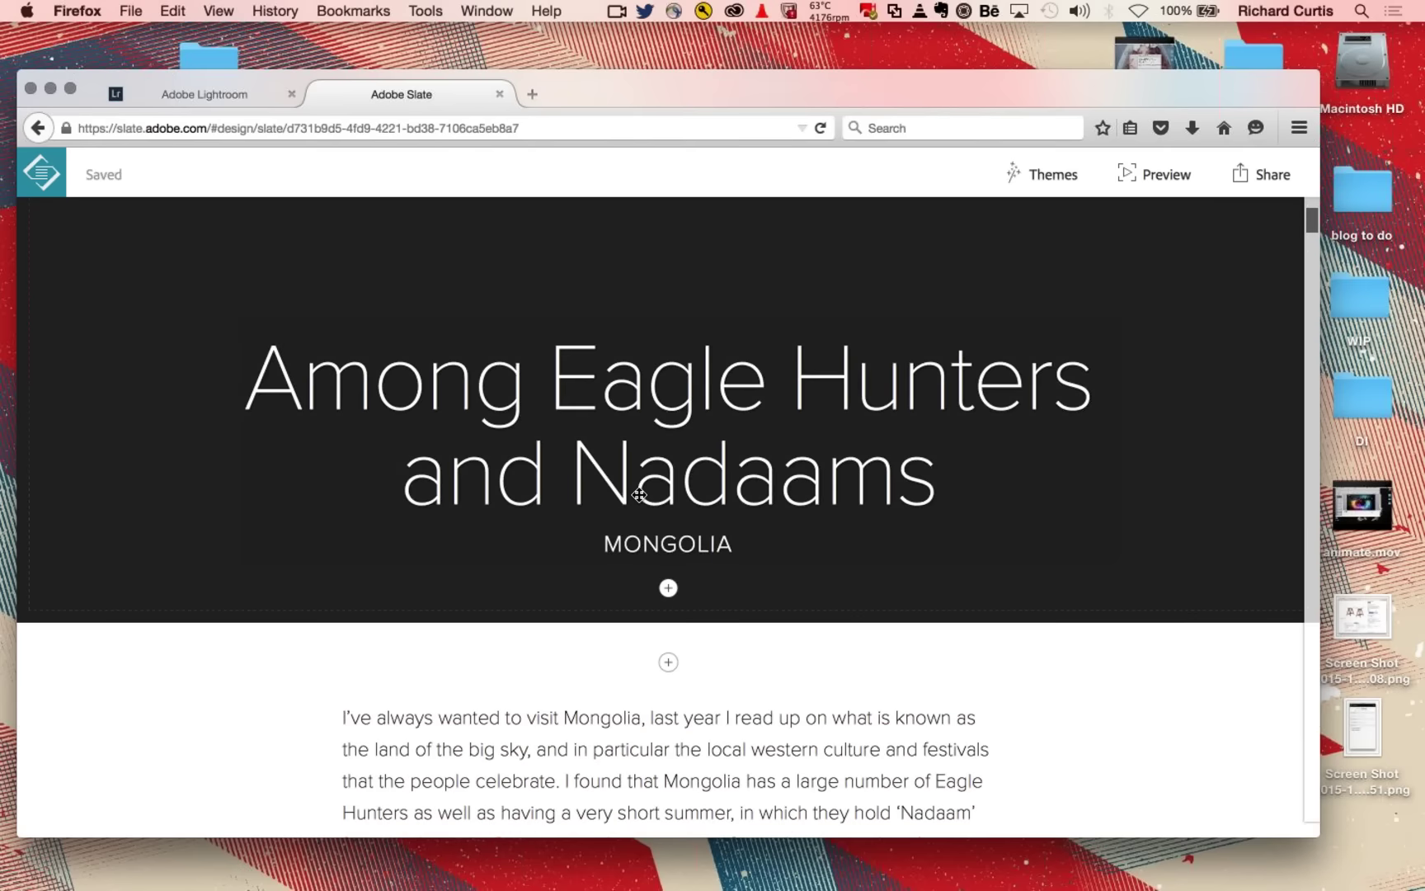
pyautogui.scroll(-10, 639, 495)
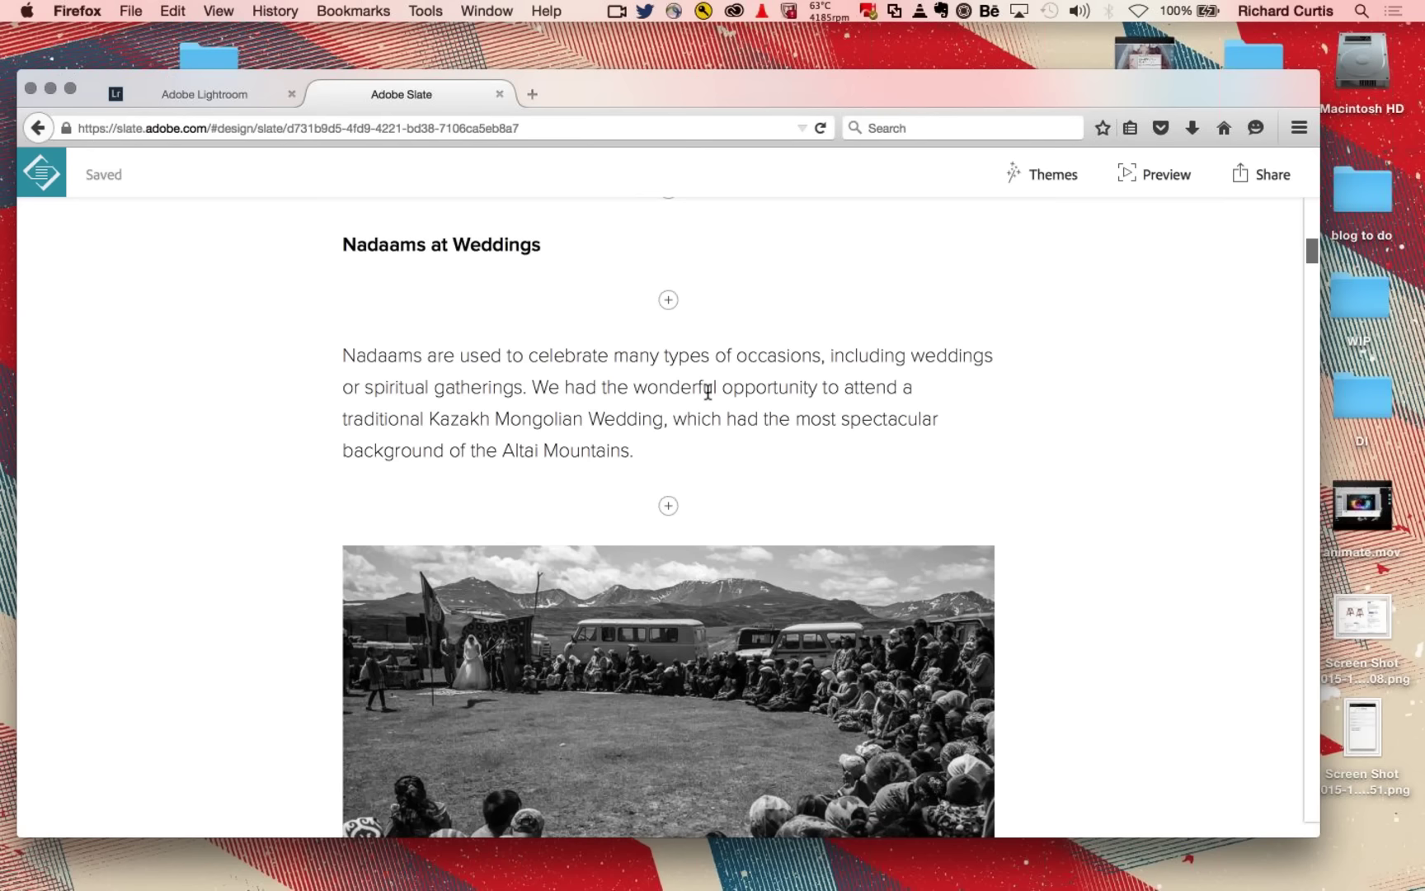
pyautogui.scroll(-5, 707, 391)
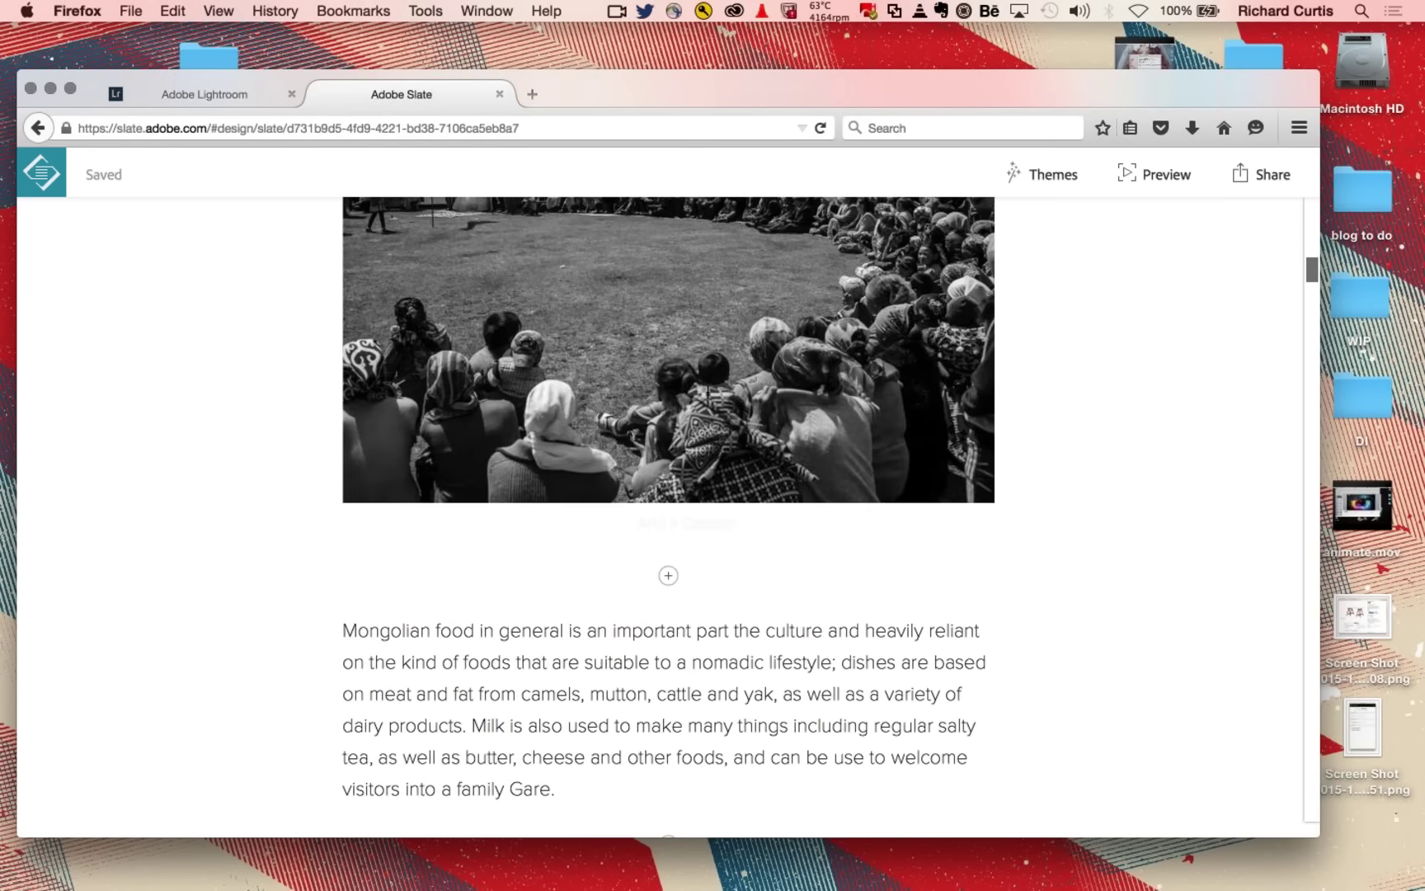
pyautogui.scroll(-5, 672, 587)
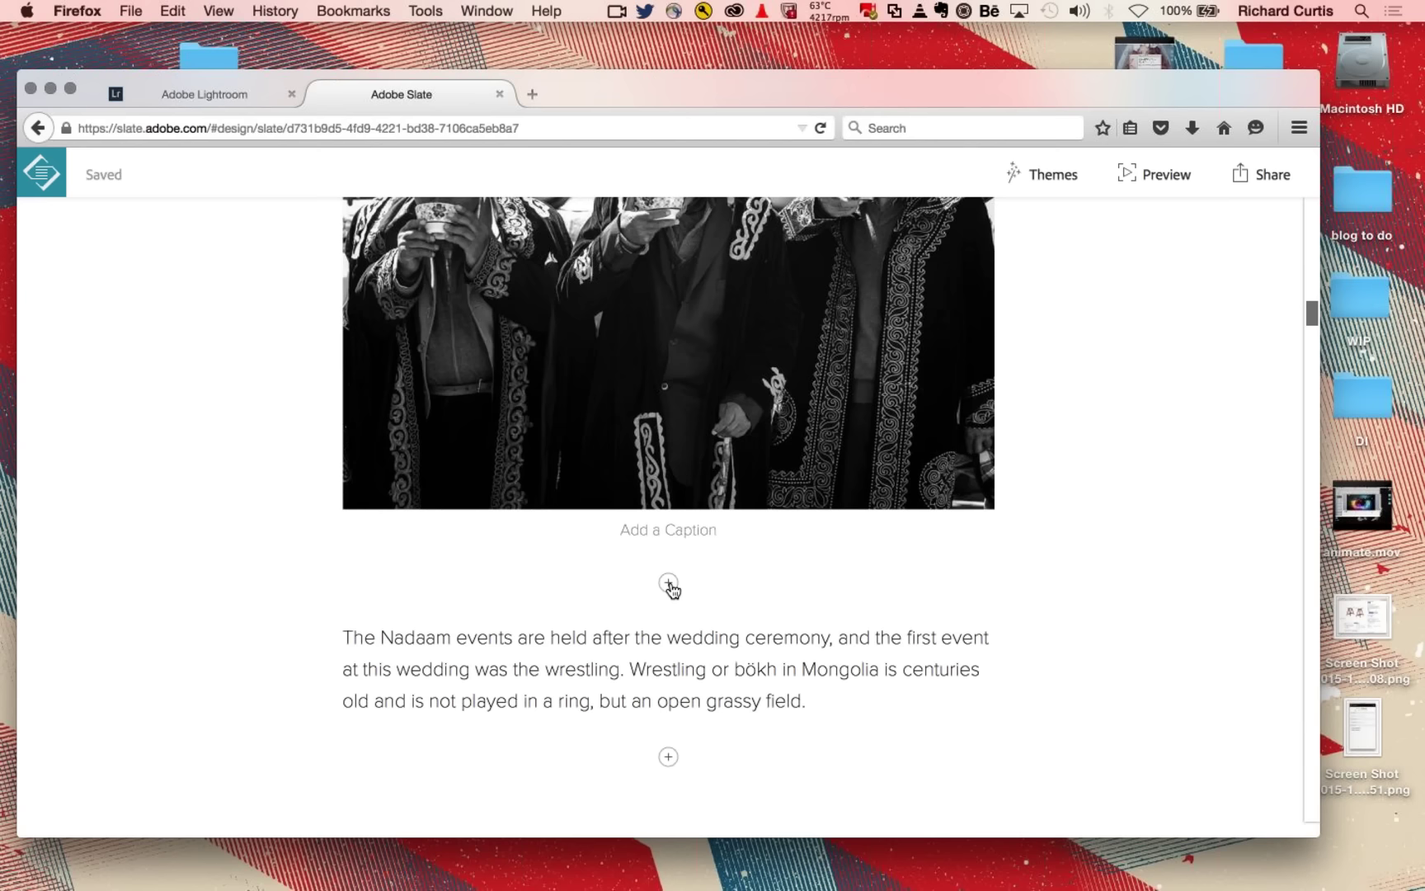
pyautogui.click(668, 583)
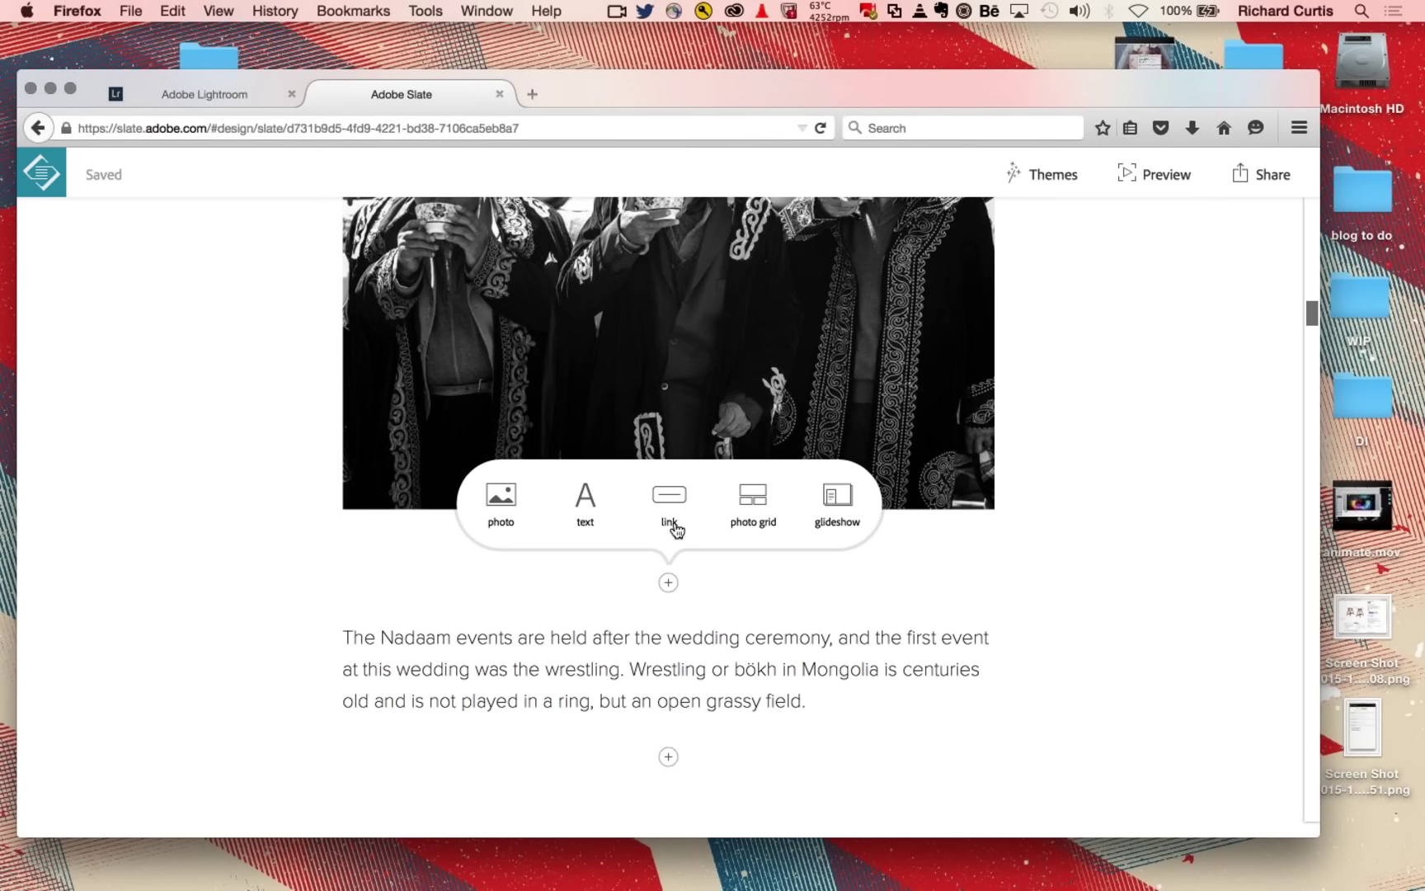
pyautogui.click(597, 510)
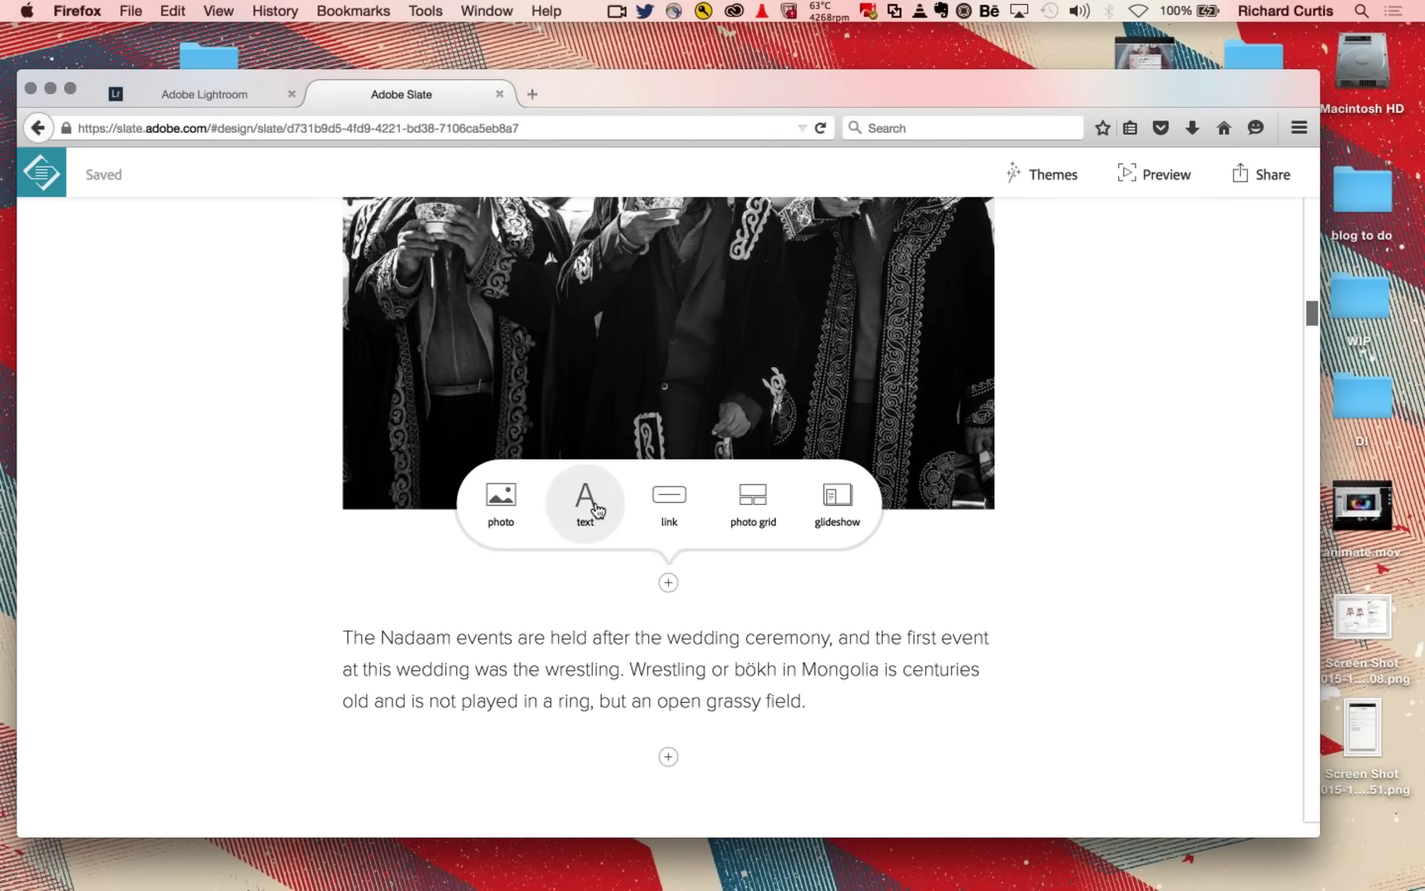
pyautogui.click(551, 494)
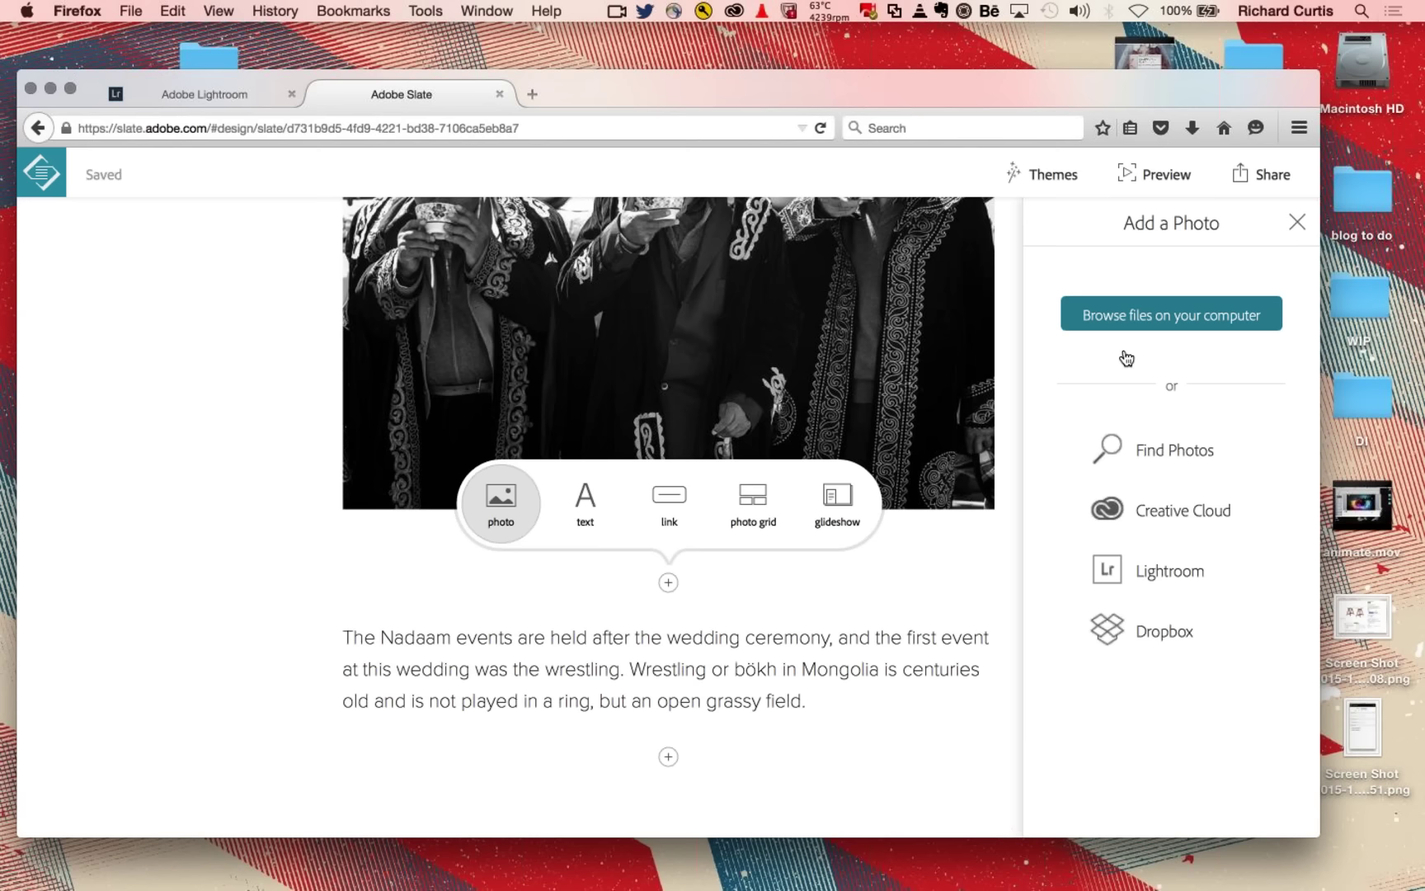
# - Insert the photo of two riders tugging between a white and a dark horse from the Lightroom collection "Leica - Social"
pyautogui.click(1176, 322)
pyautogui.click(1160, 582)
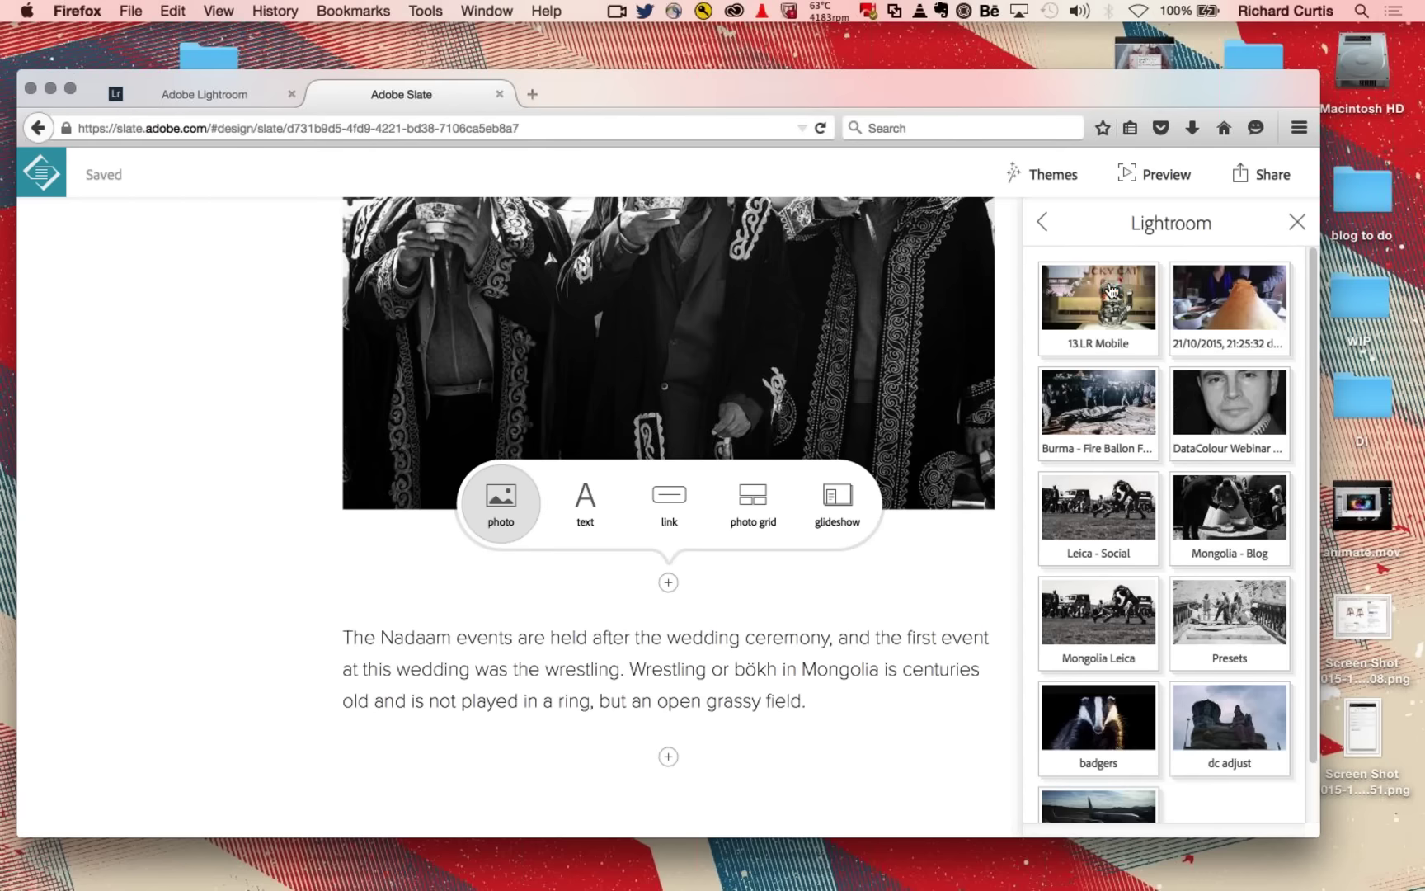
pyautogui.click(1090, 514)
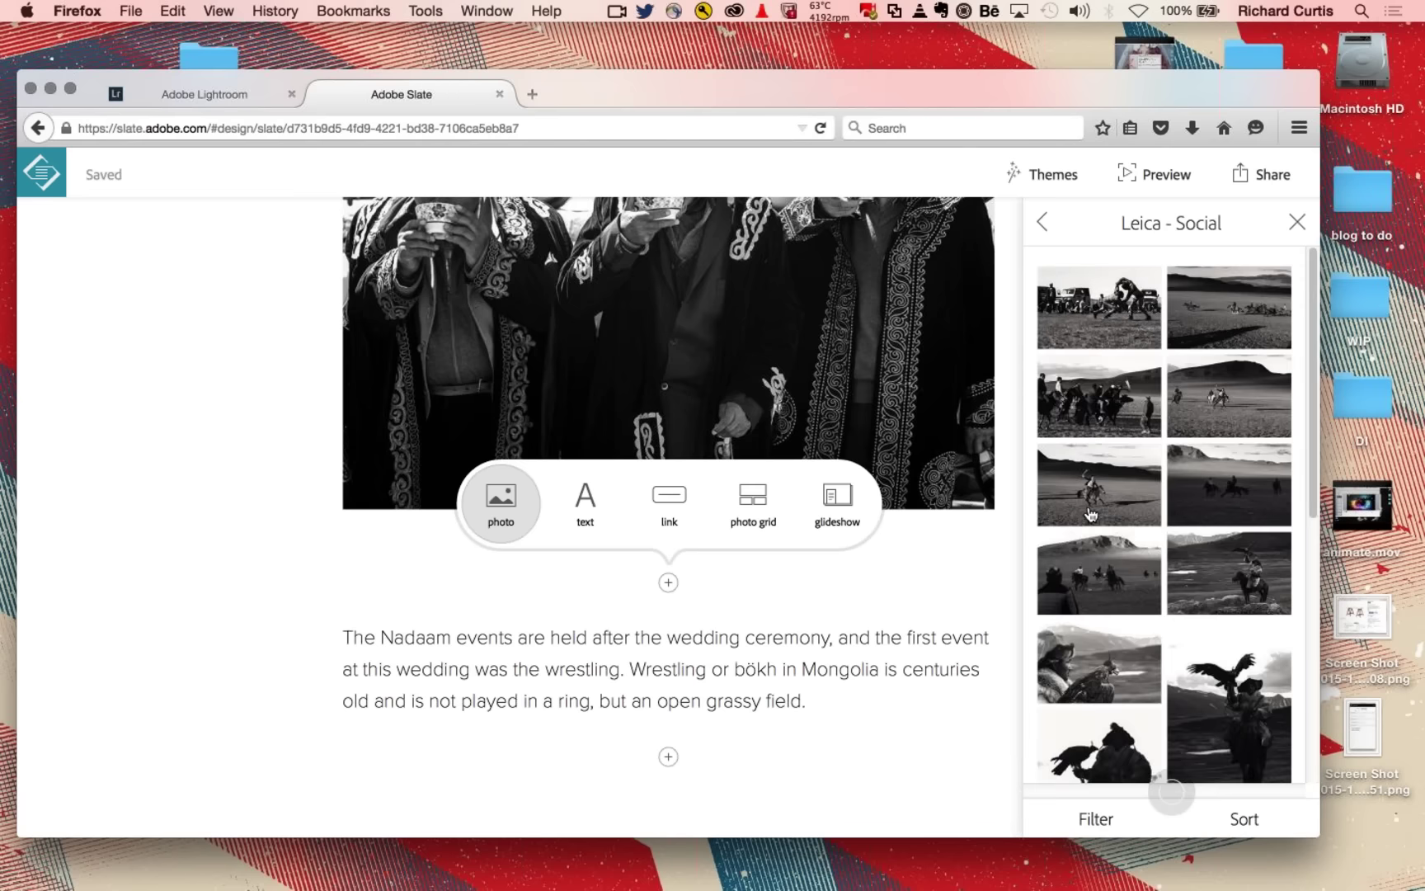
pyautogui.scroll(-5, 1090, 513)
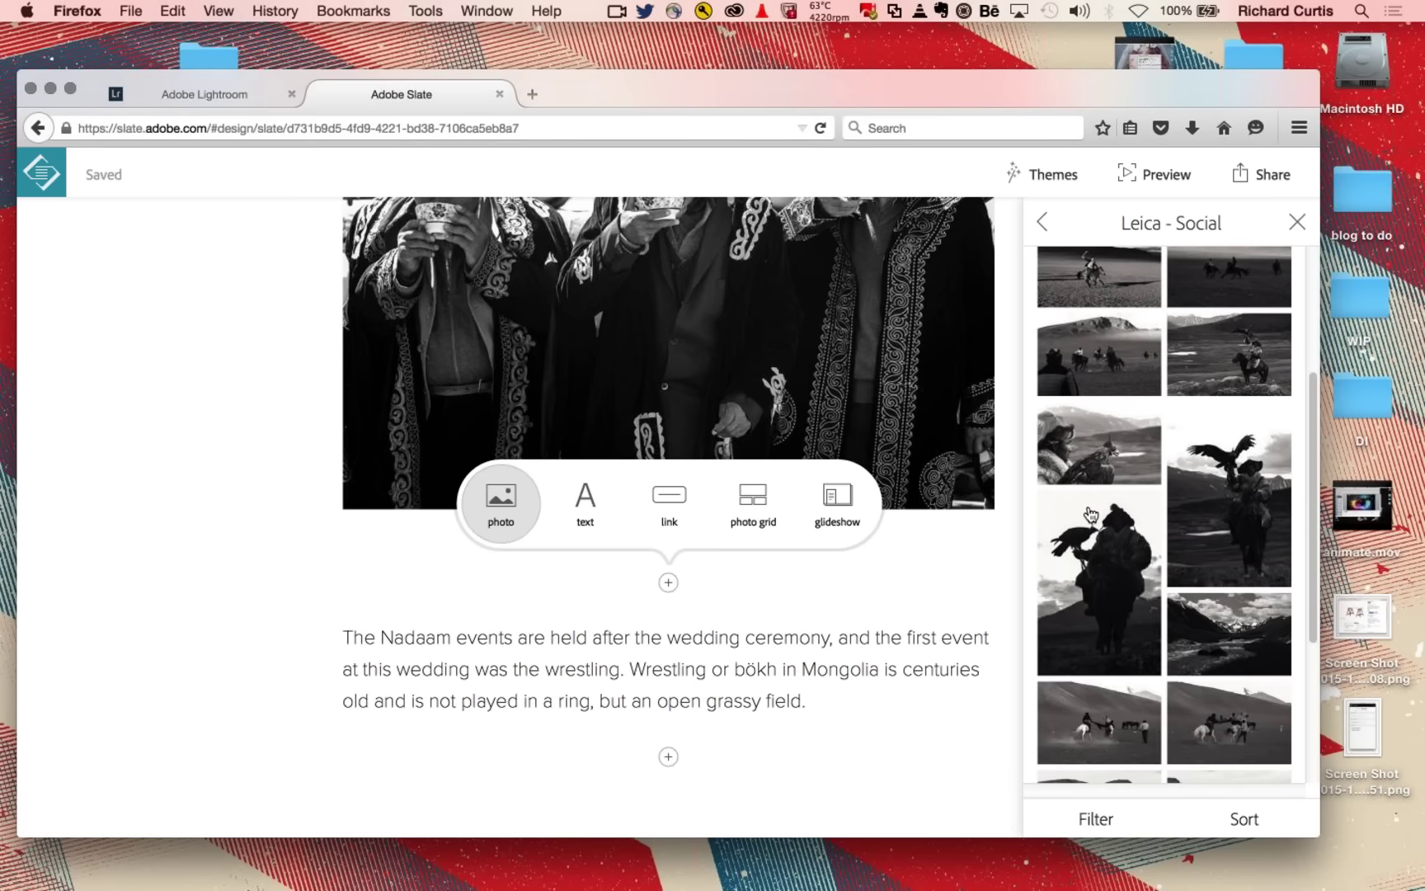
pyautogui.scroll(-5, 1091, 513)
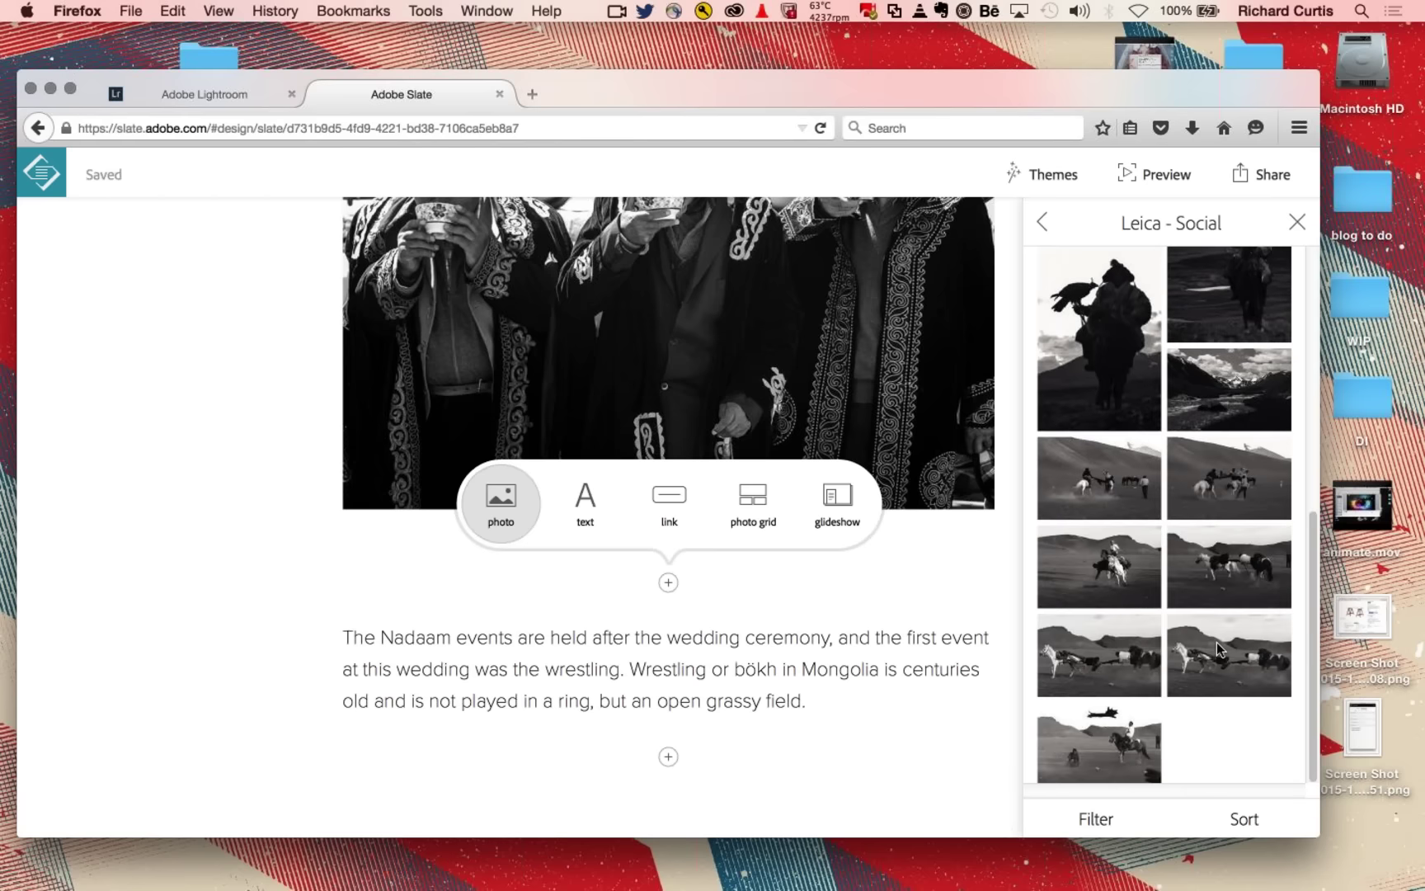
pyautogui.click(1217, 642)
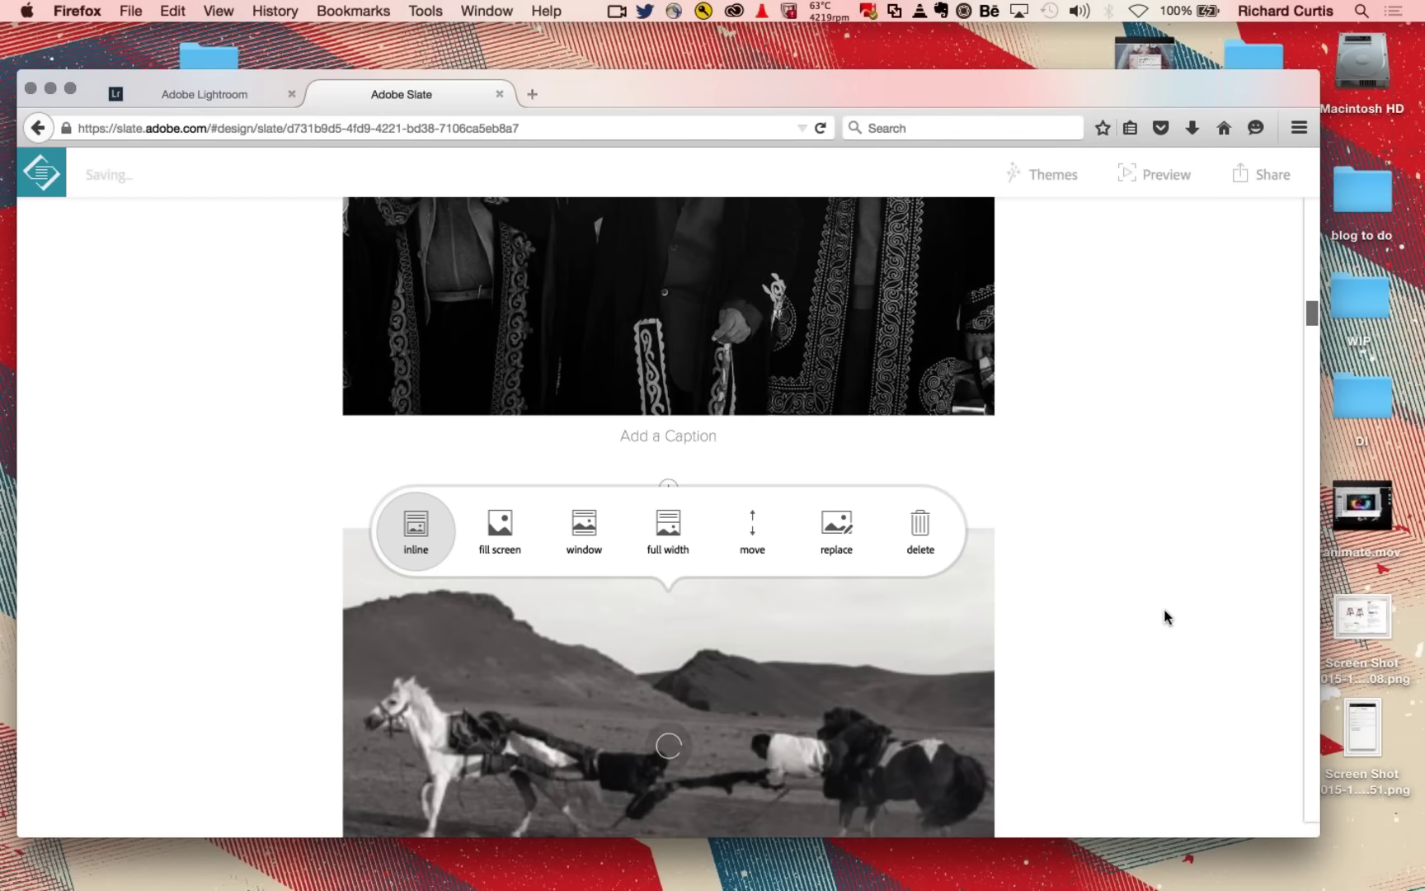
pyautogui.scroll(-3, 1166, 617)
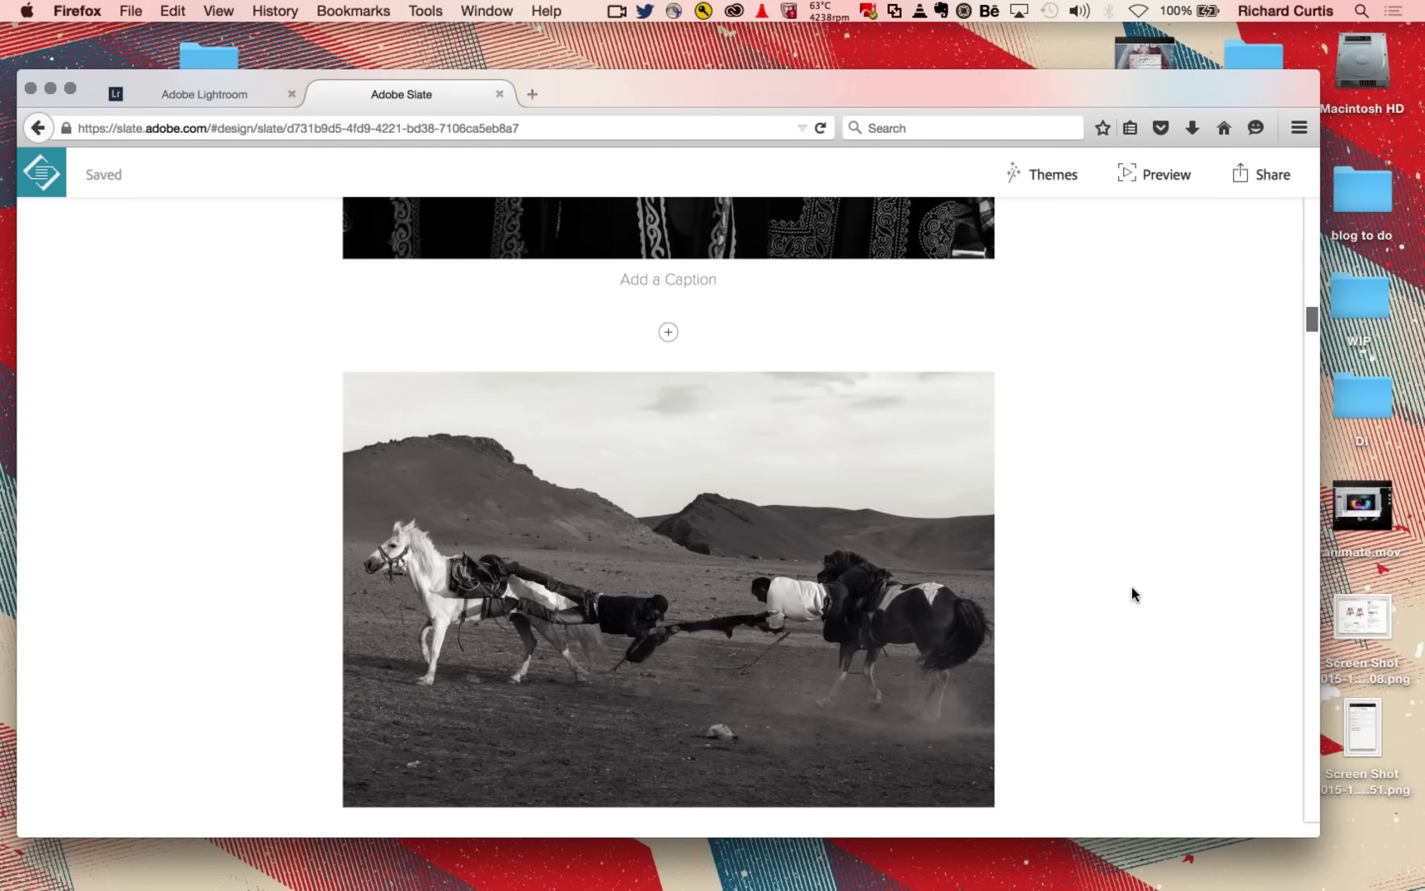
pyautogui.scroll(-5, 1132, 586)
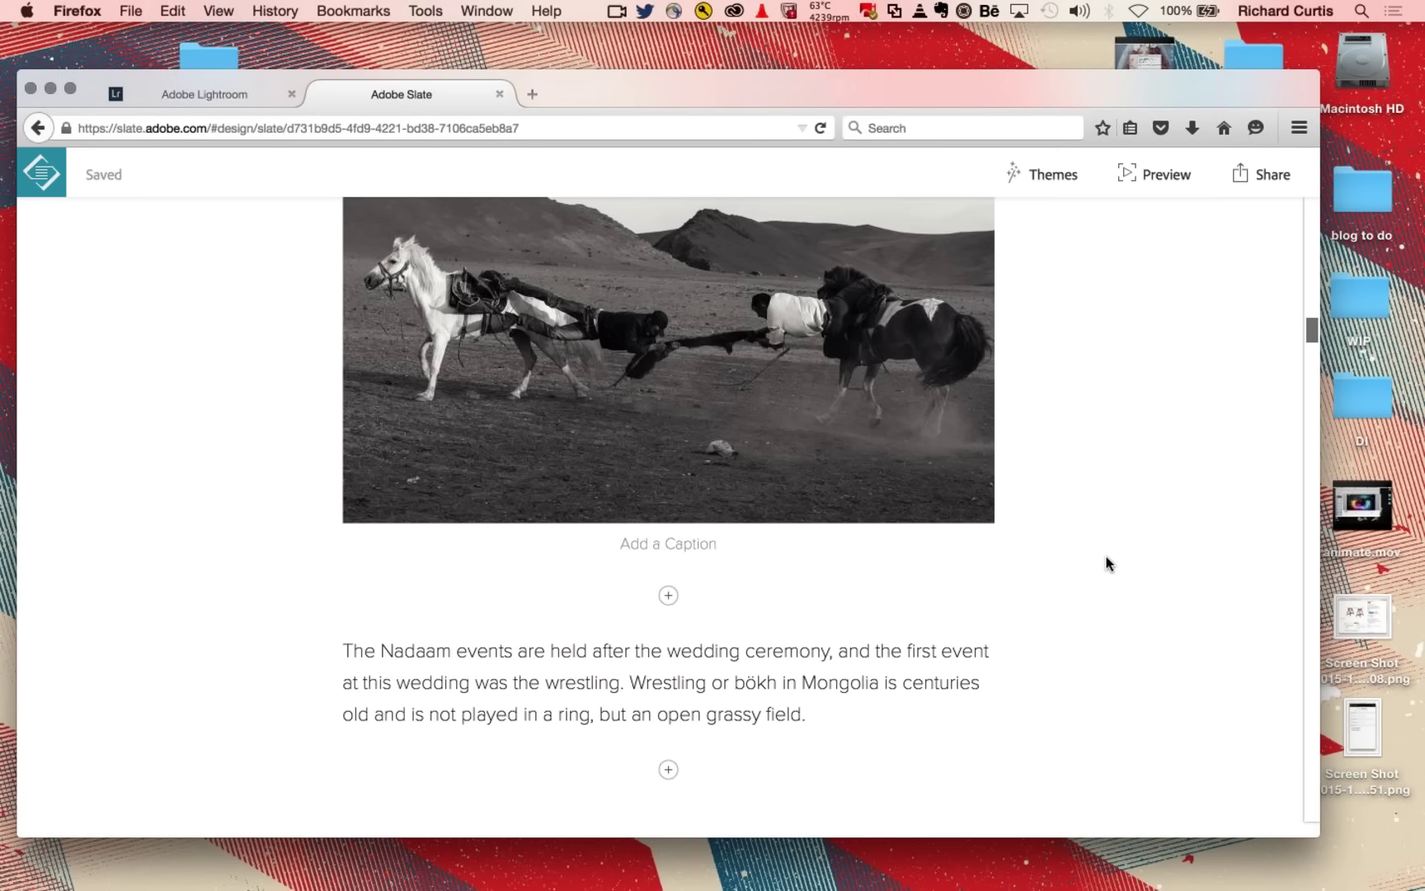
# - Try to preview the story, and reload its editing page from the slate.adobe.com address
pyautogui.click(1152, 170)
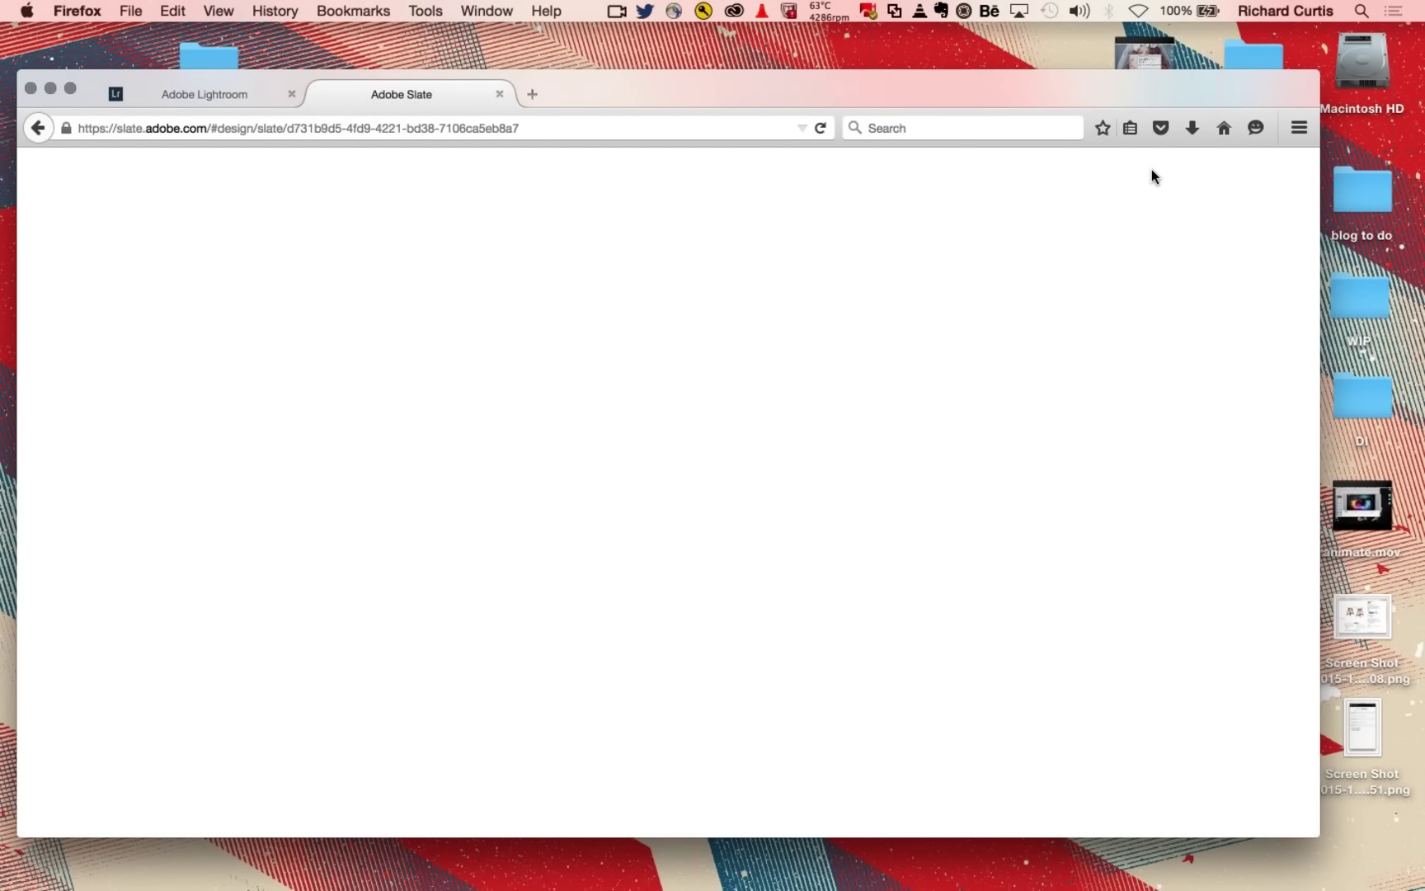
pyautogui.click(613, 127)
pyautogui.moveTo(648, 86); pyautogui.dragTo(707, 57)
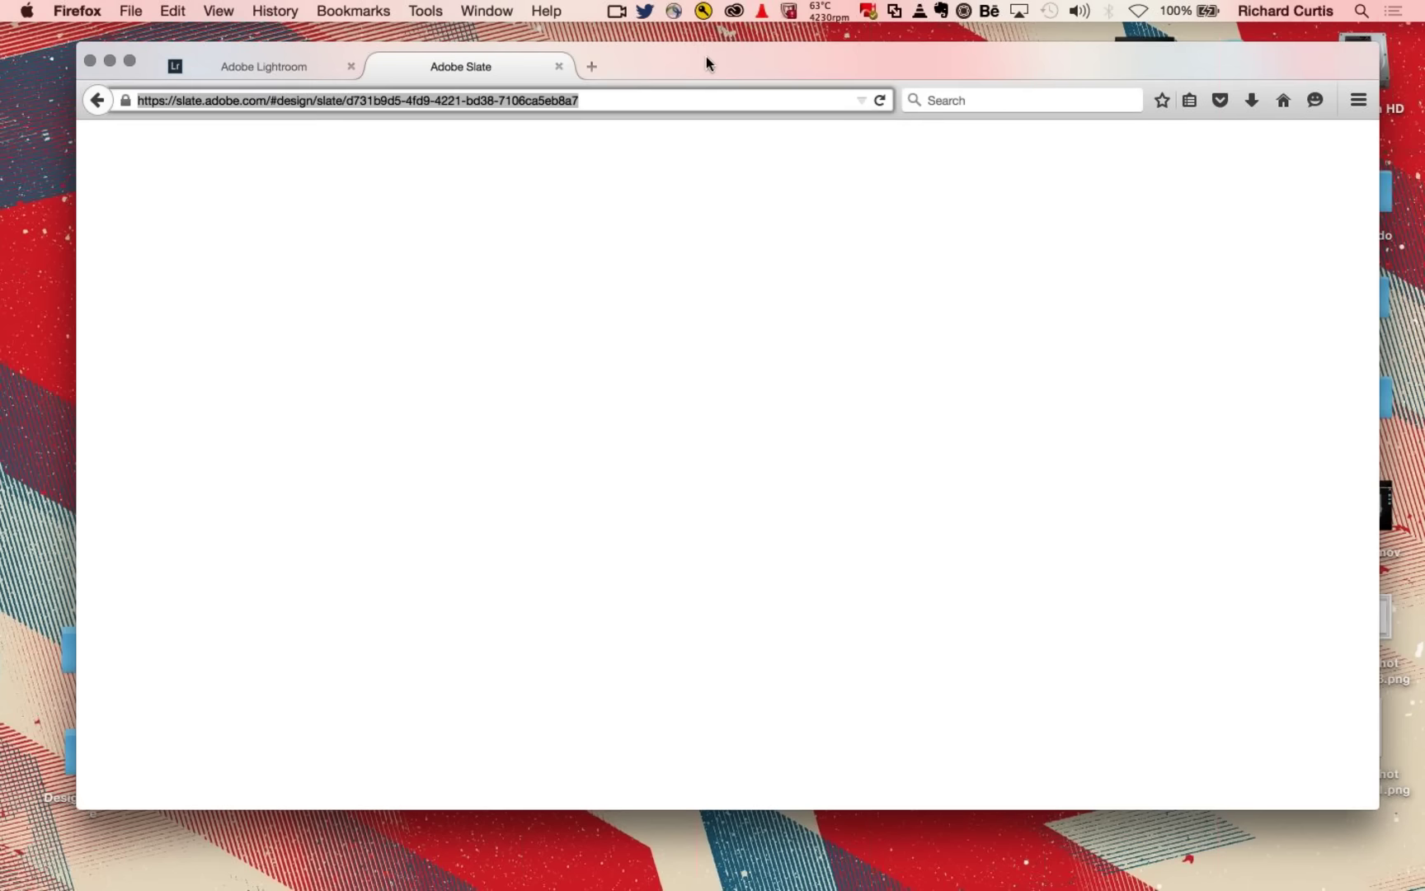
pyautogui.press('Return')
pyautogui.press('BackSpace')
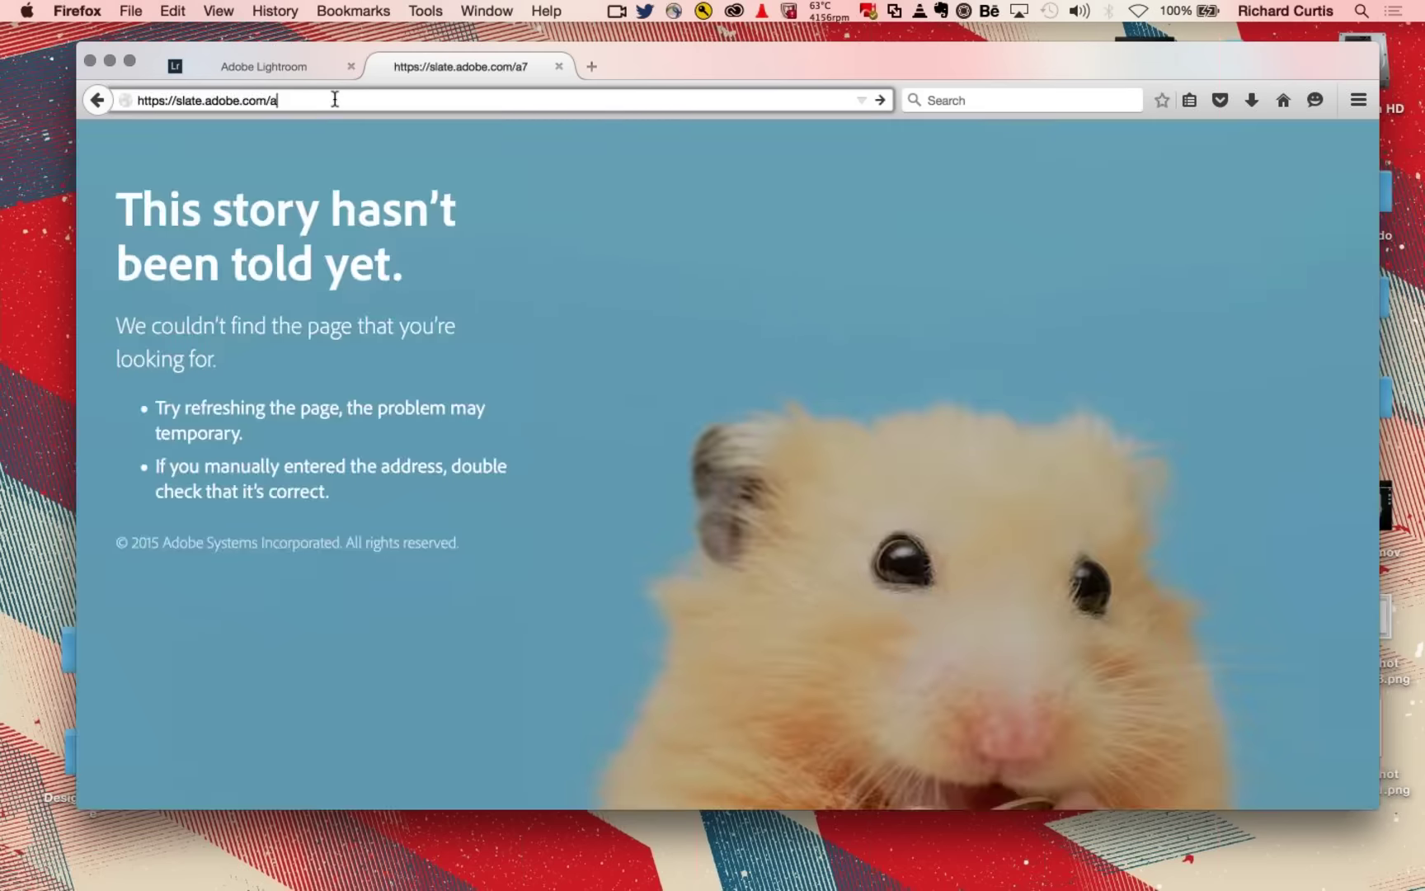
pyautogui.press('BackSpace')
pyautogui.press('Return')
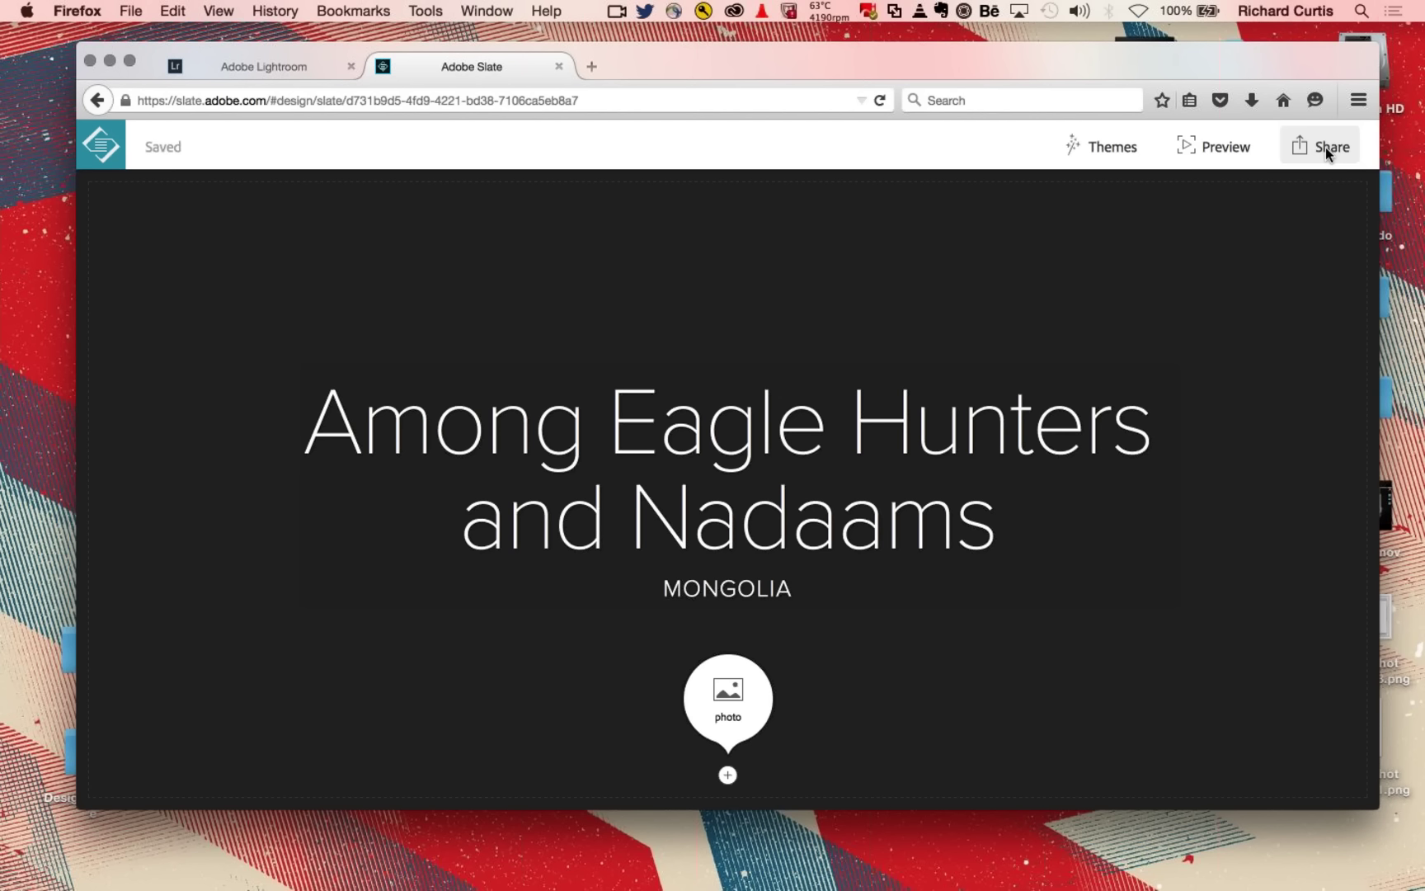
# - Choose a category for the story in its sharing settings and publish it
pyautogui.click(1324, 146)
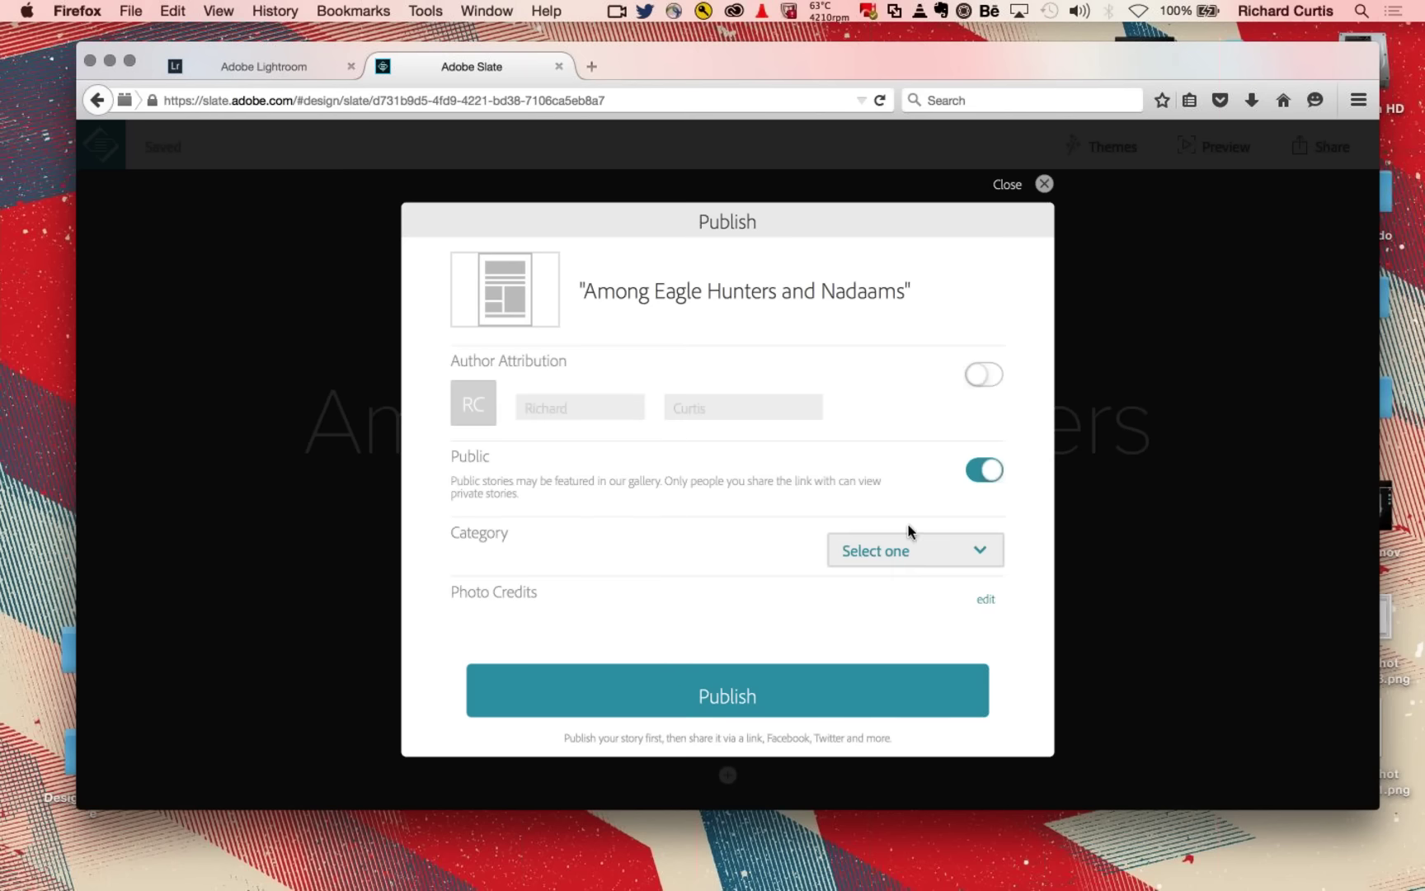
pyautogui.click(972, 557)
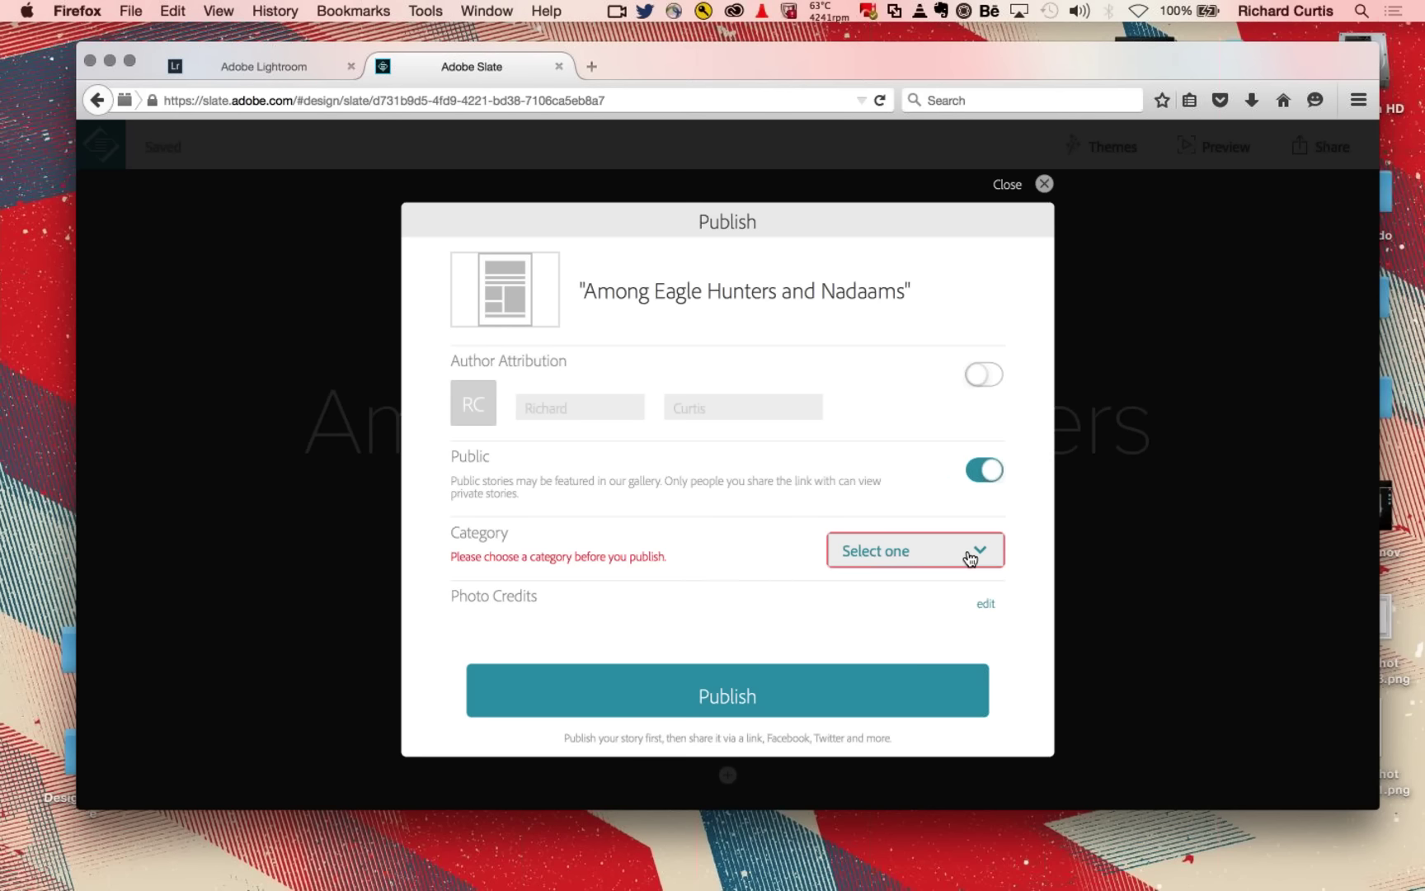
pyautogui.click(970, 558)
pyautogui.click(882, 614)
pyautogui.click(714, 698)
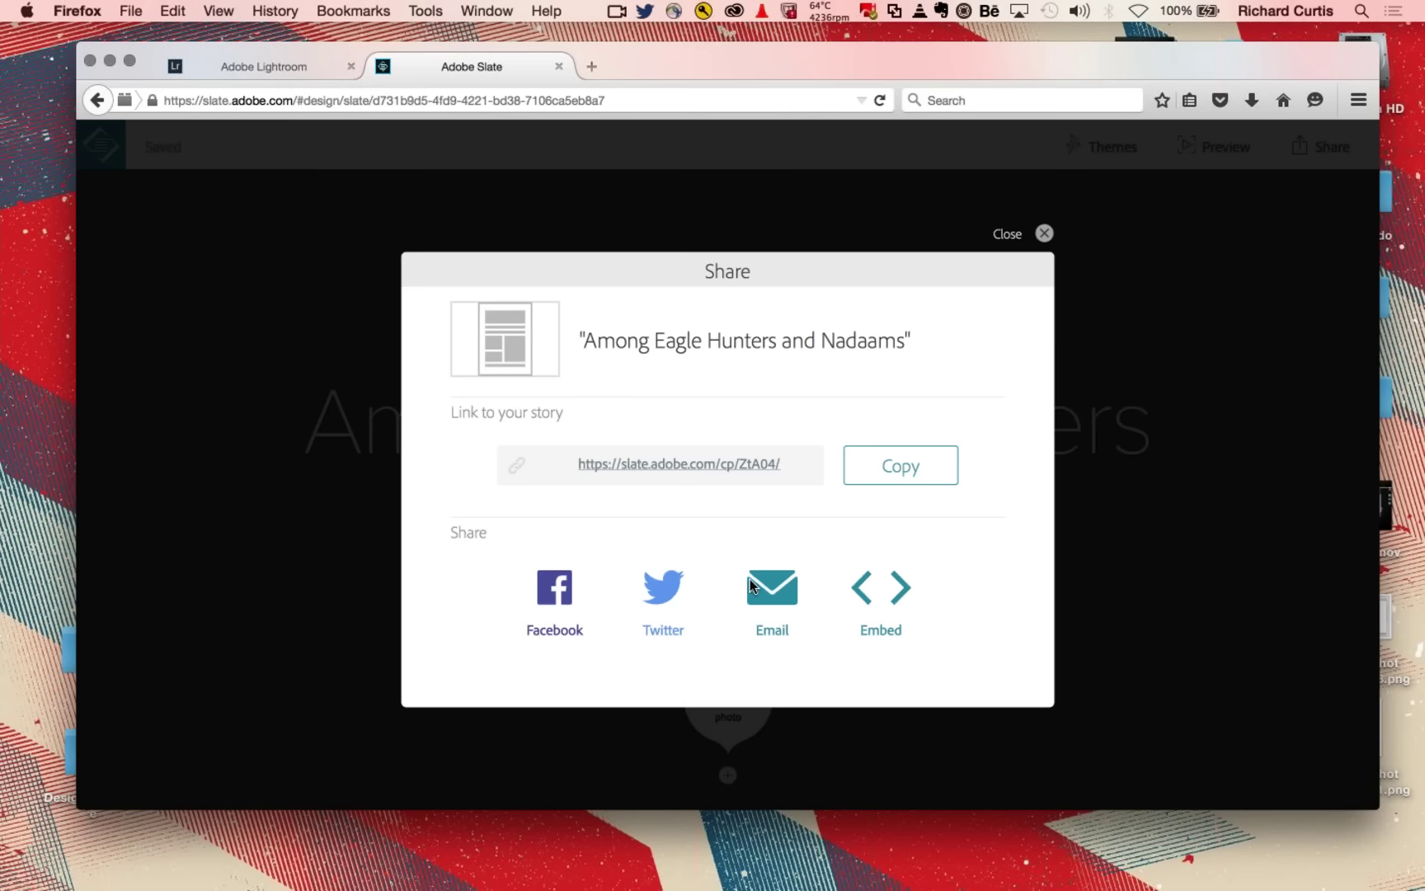
# - Open the published story from its share link and look through its text and photos
pyautogui.click(722, 467)
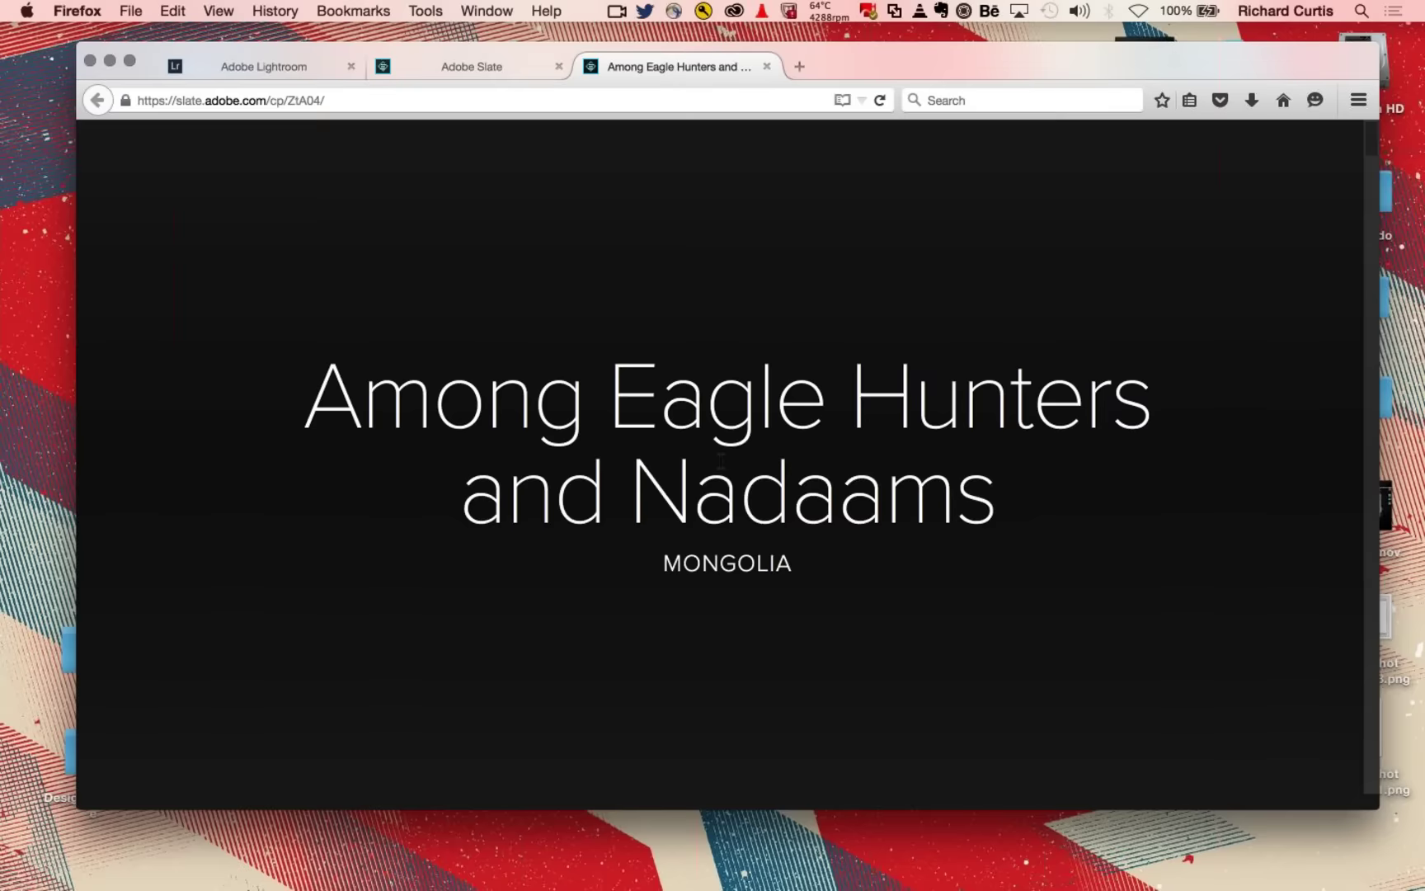
pyautogui.scroll(-3, 721, 462)
pyautogui.scroll(-15, 721, 462)
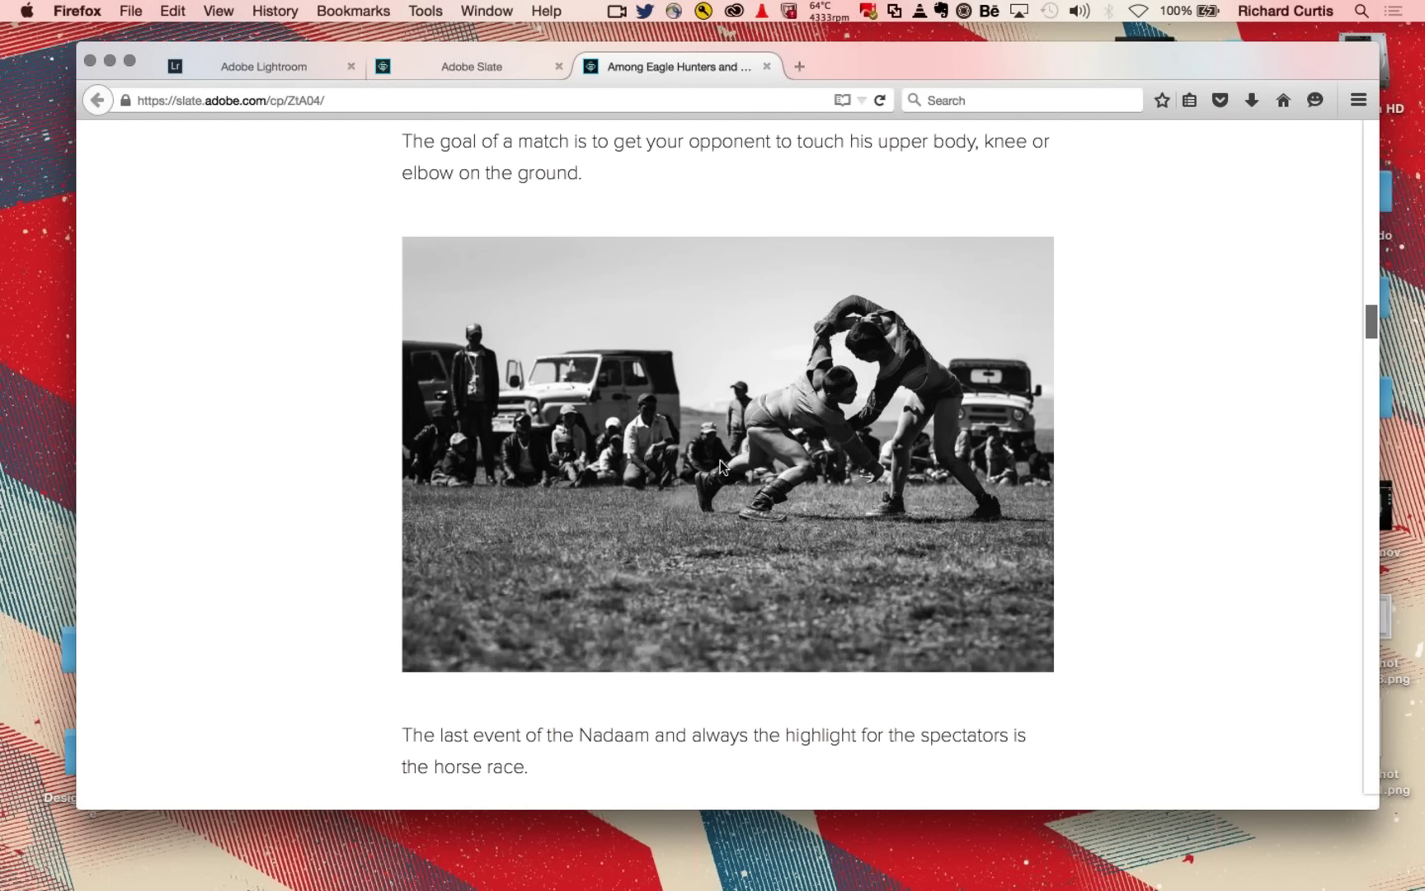
pyautogui.scroll(-10, 720, 466)
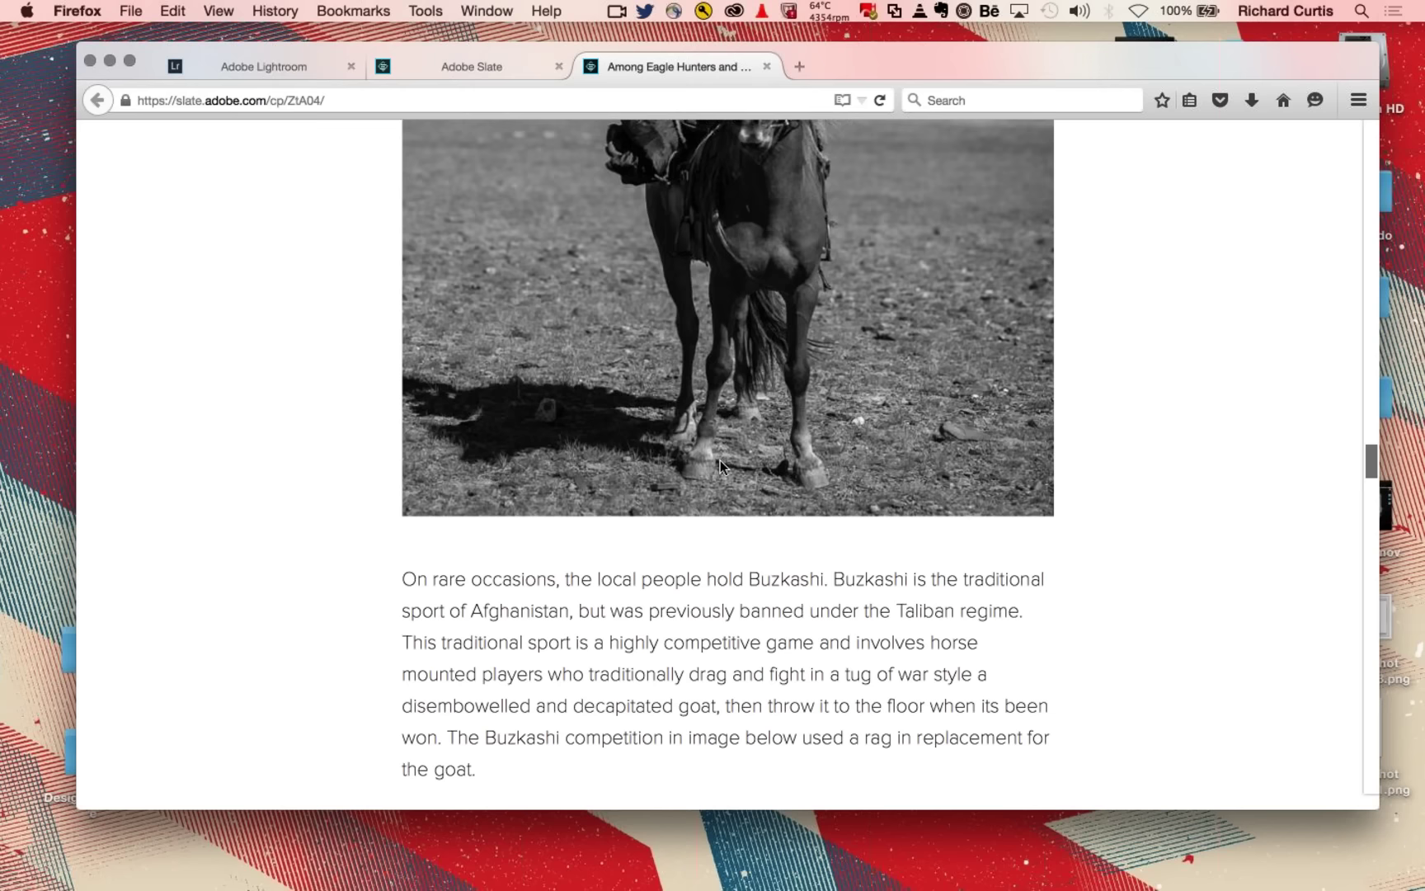
pyautogui.scroll(-5, 720, 466)
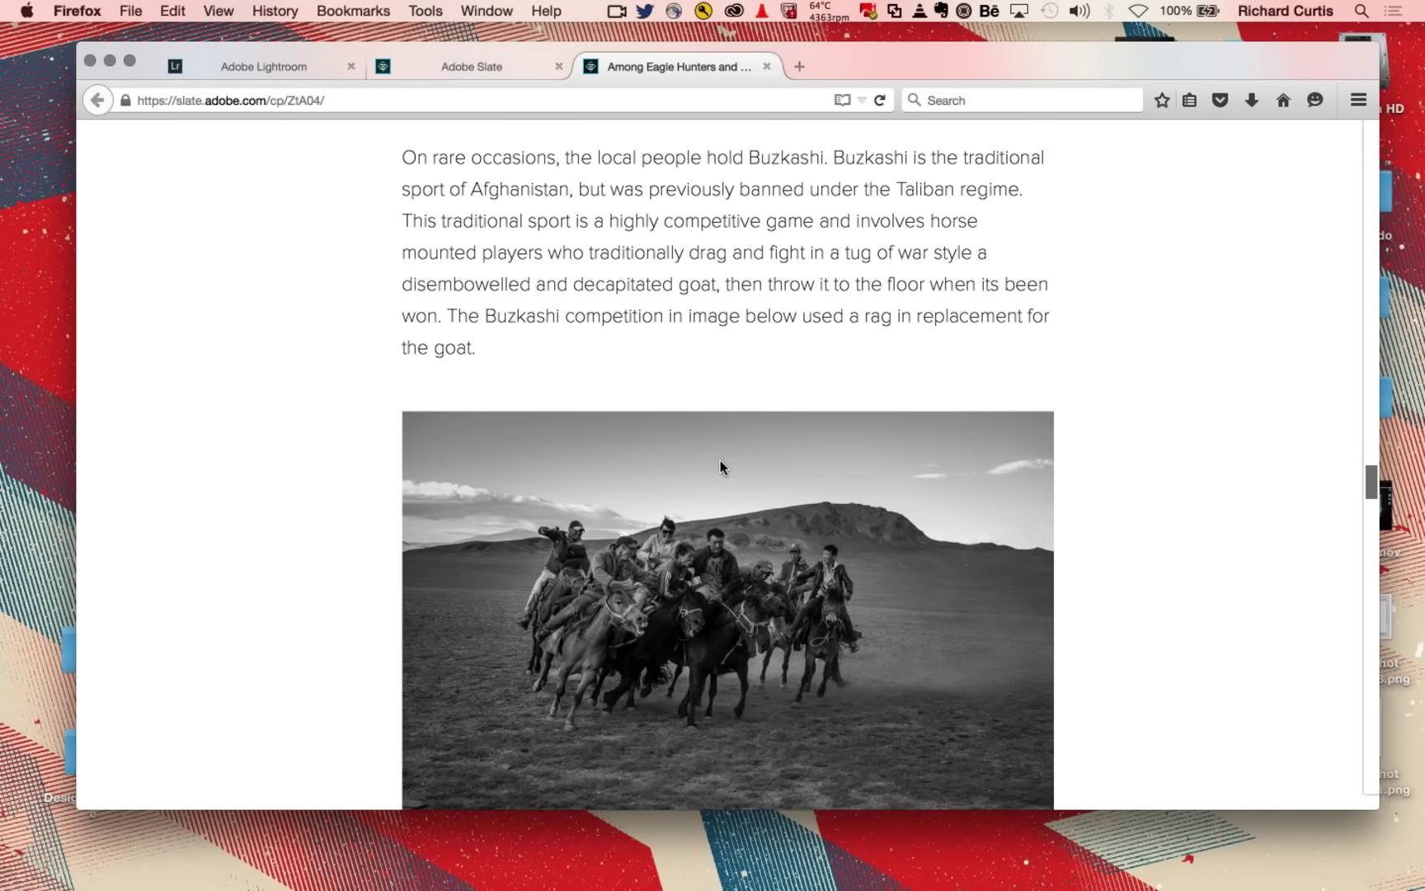
pyautogui.scroll(-6, 720, 467)
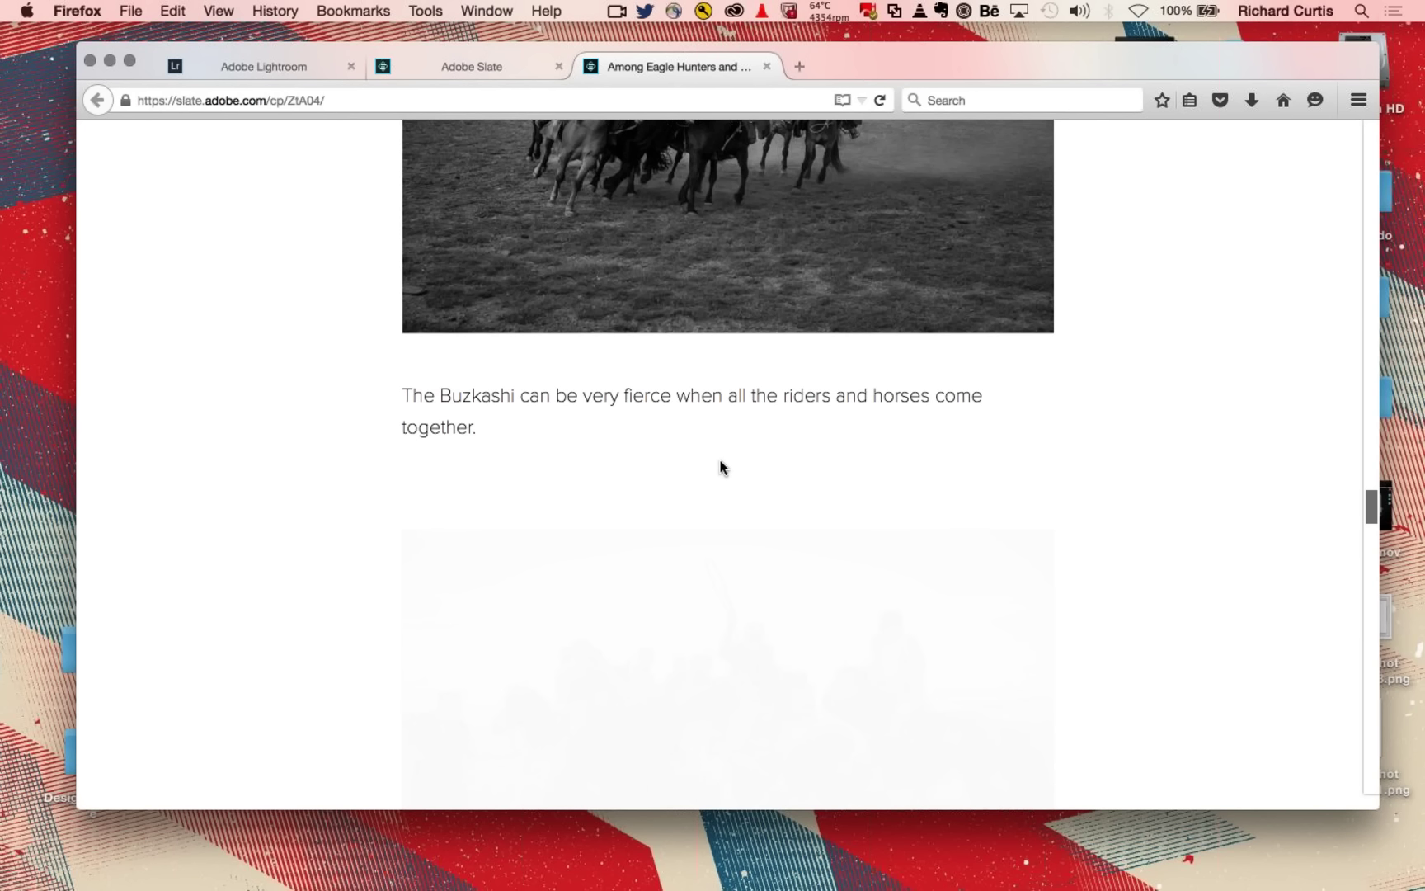
# - Return to the start of the published story, and switch to the slide presentation to advance past the Adobe Portfolio slide
pyautogui.press('Home')
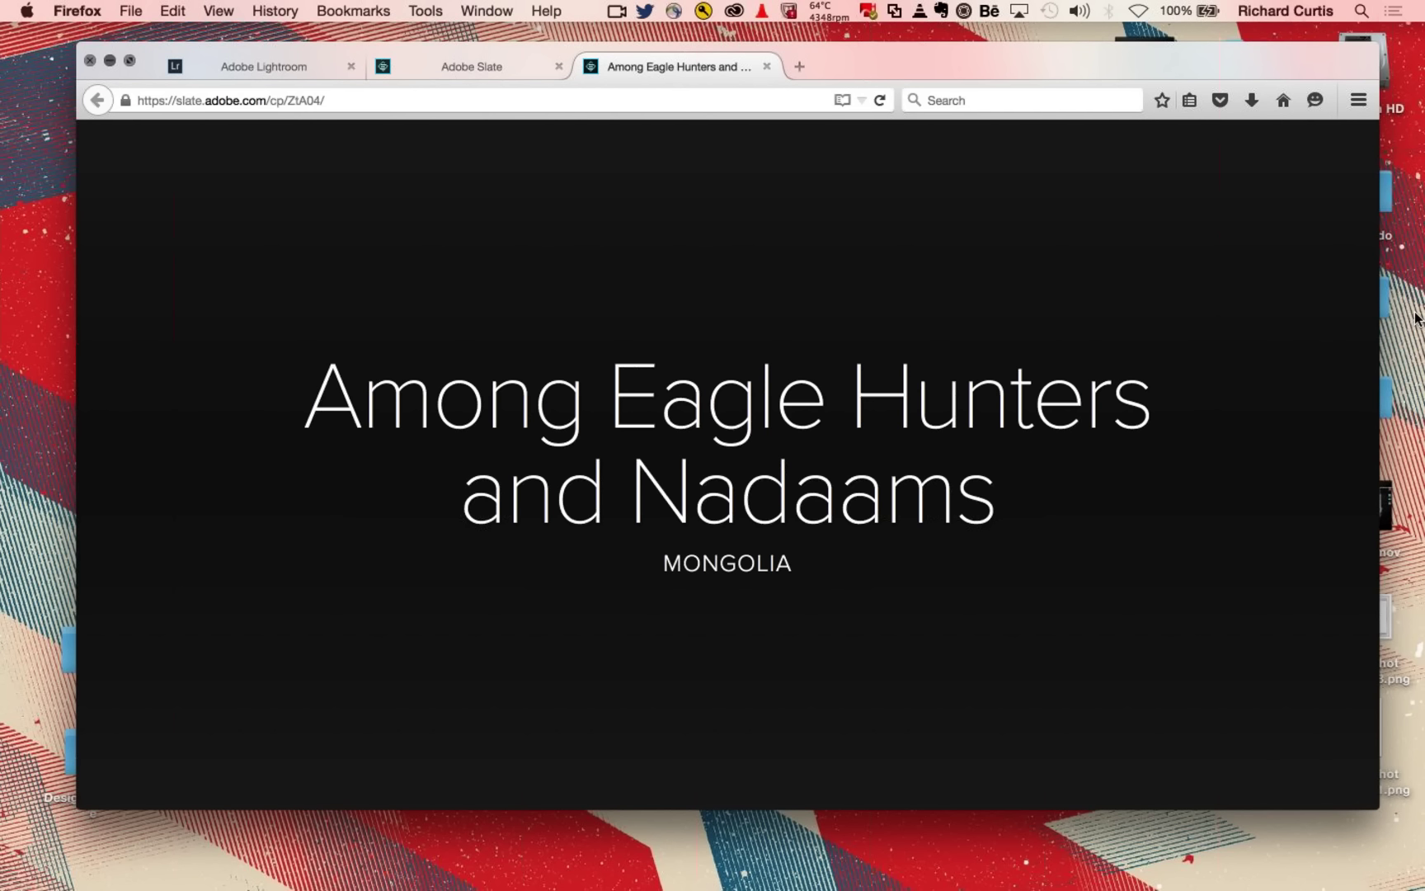
pyautogui.press('F11')
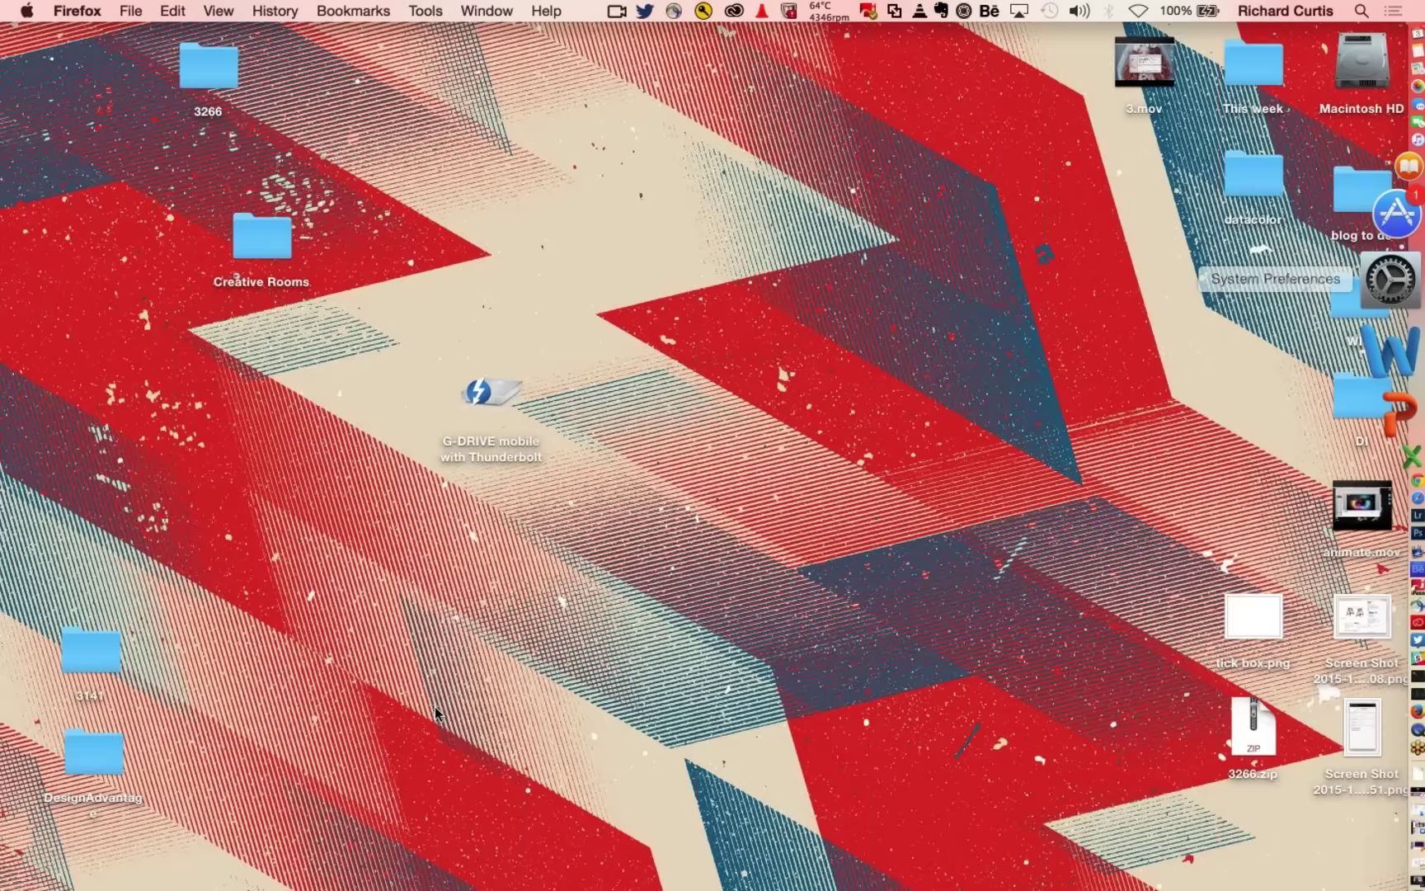
pyautogui.press('super+Tab')
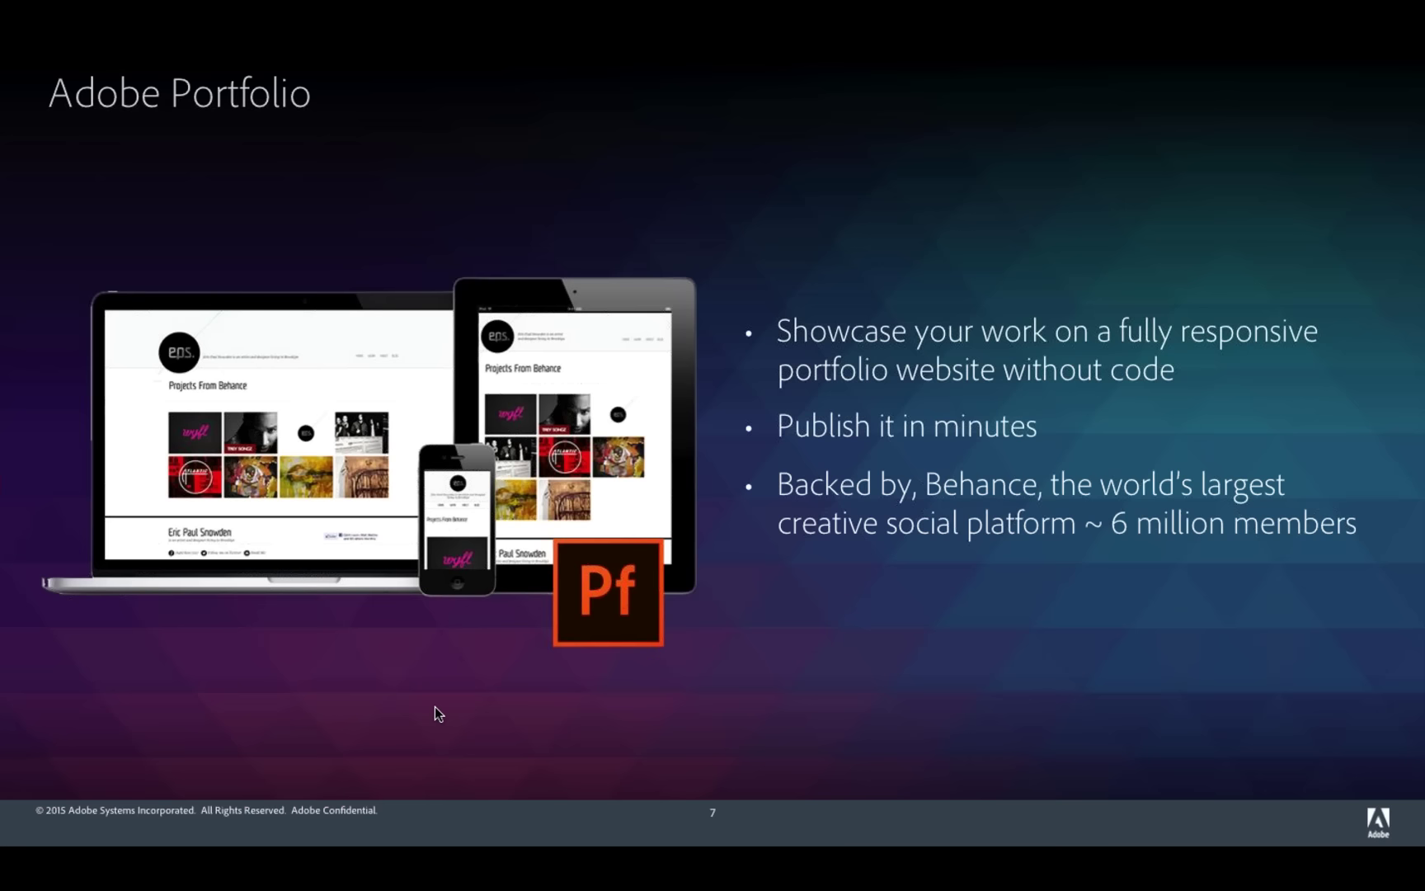
pyautogui.press('Right')
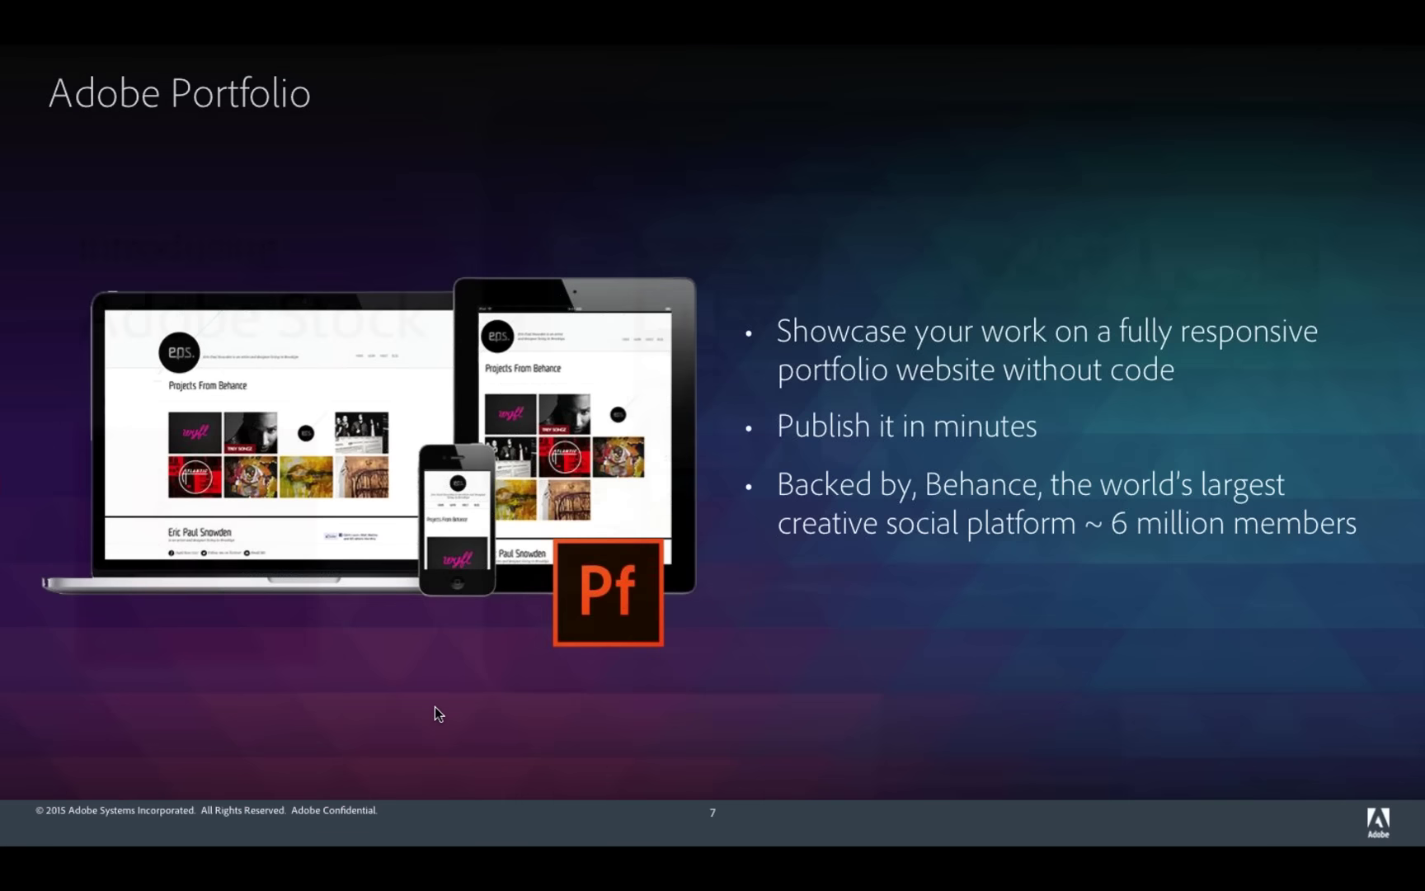
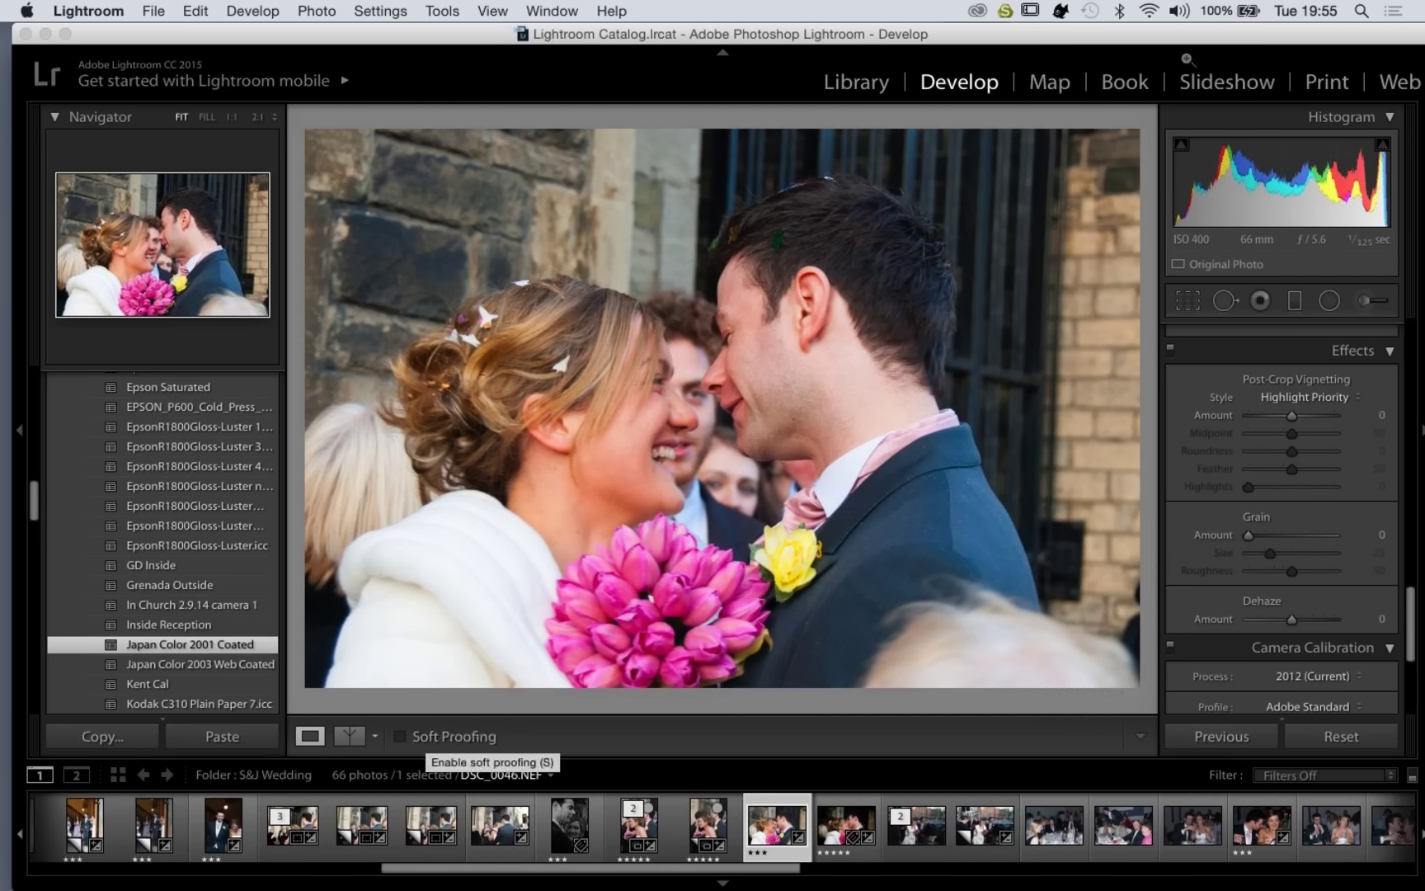
# - Turn on soft proofing for the wedding photo and set the proof profile to EpsonR1800Gloss-Luster.icc
pyautogui.click(402, 742)
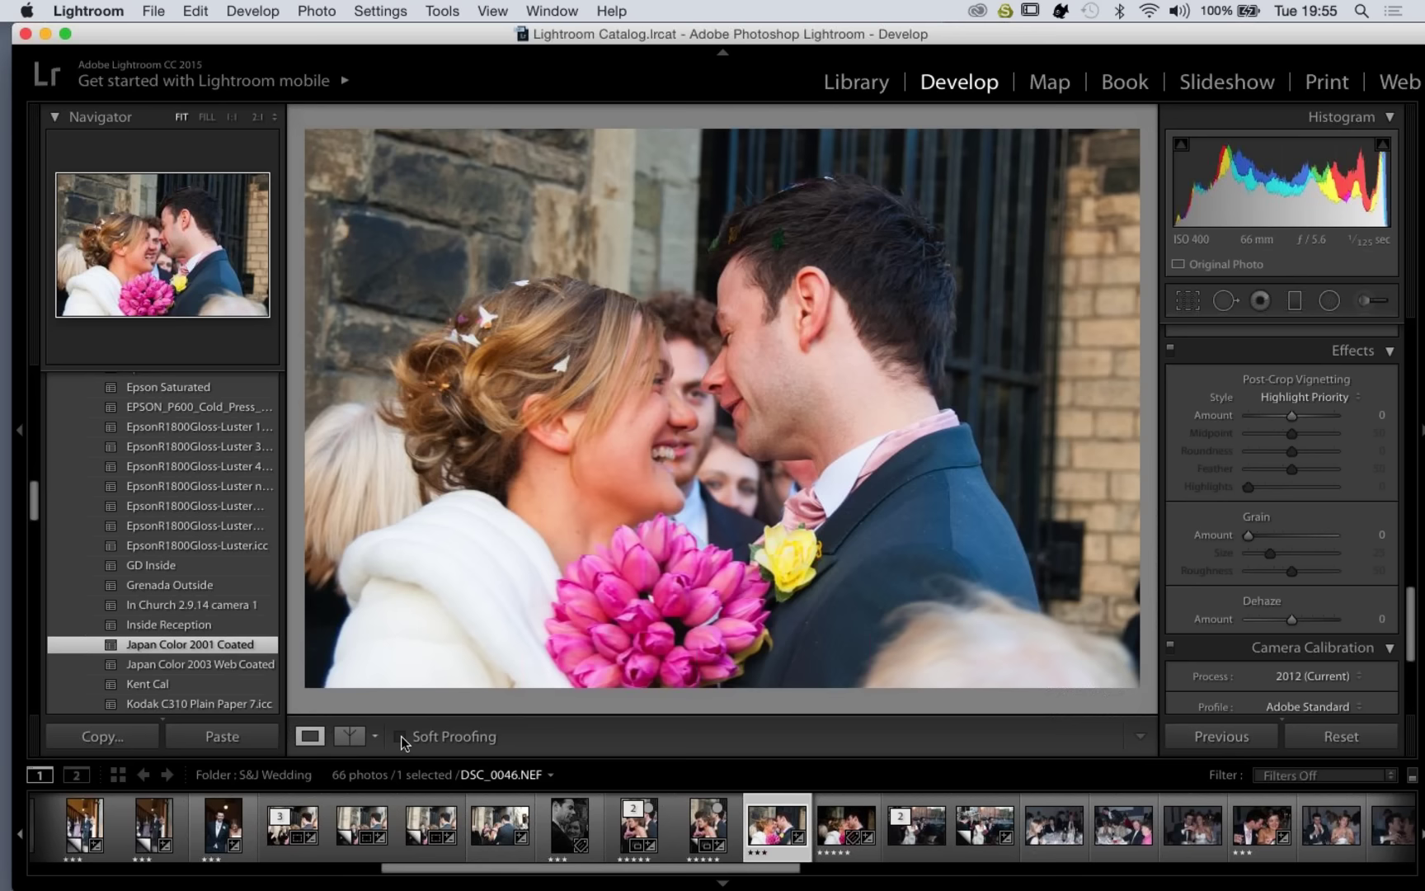
pyautogui.click(403, 737)
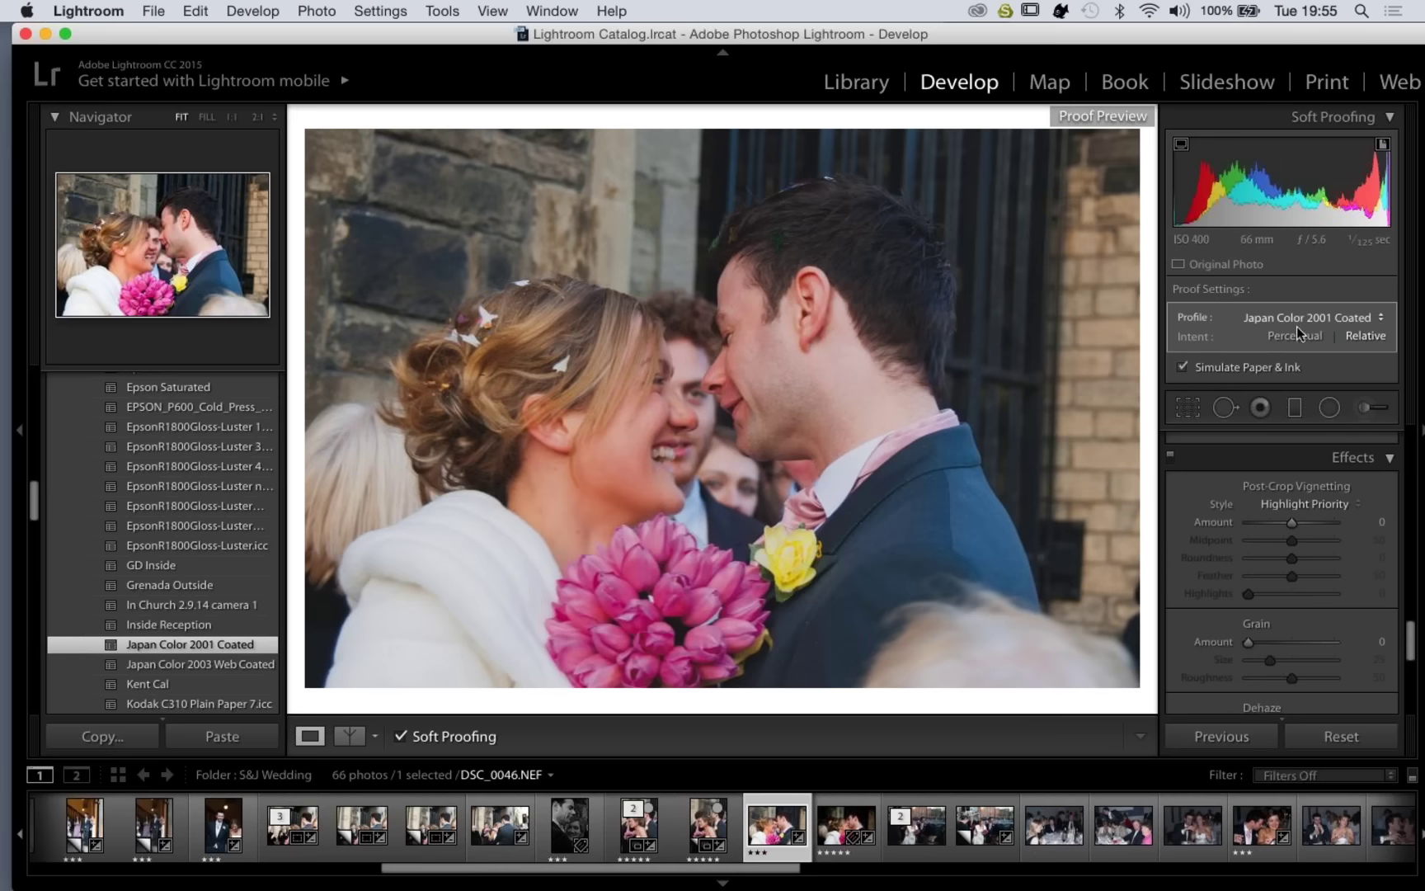
pyautogui.click(1378, 319)
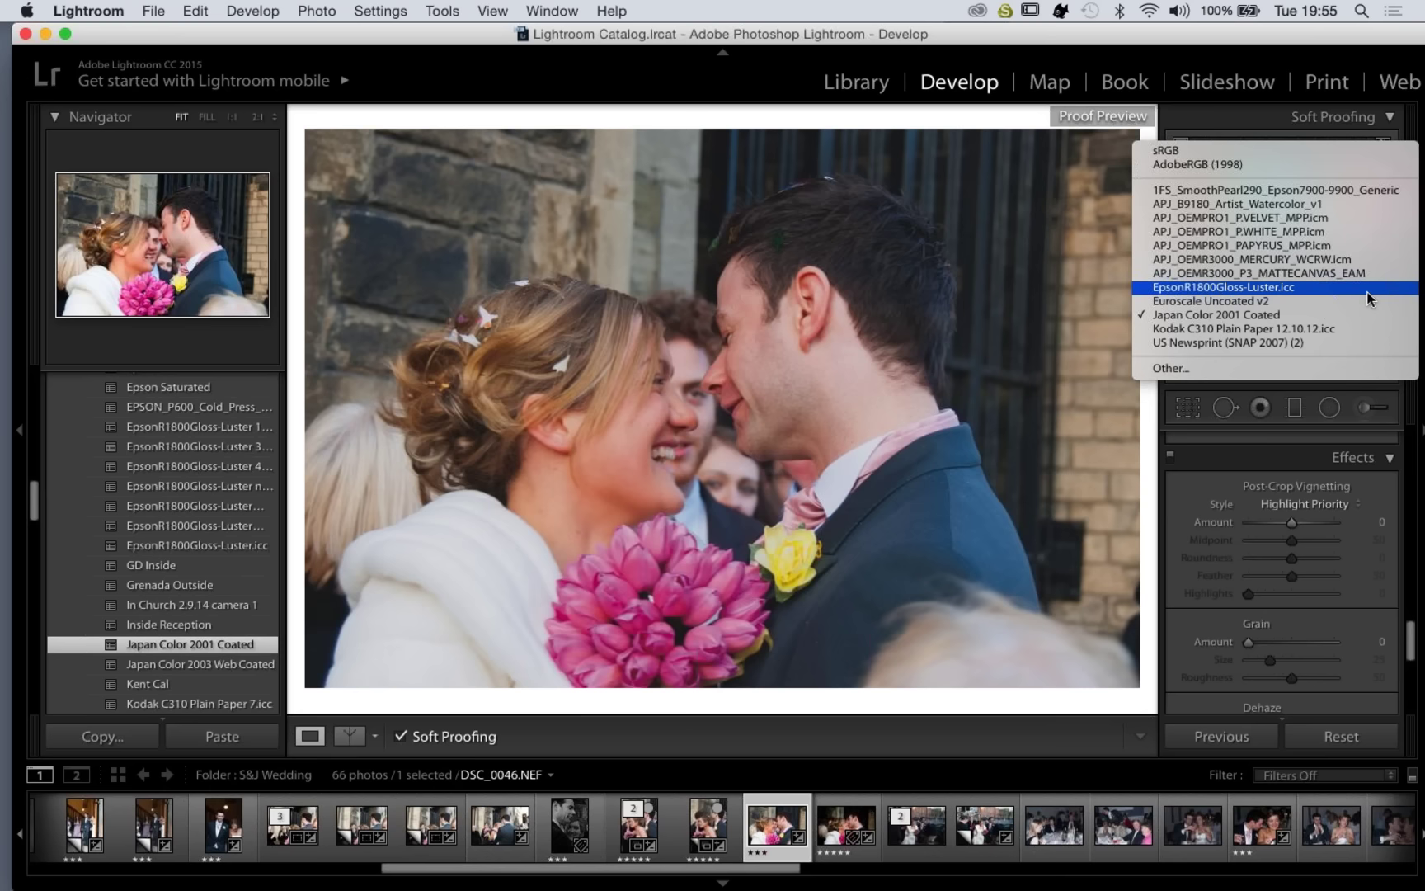
pyautogui.click(1367, 288)
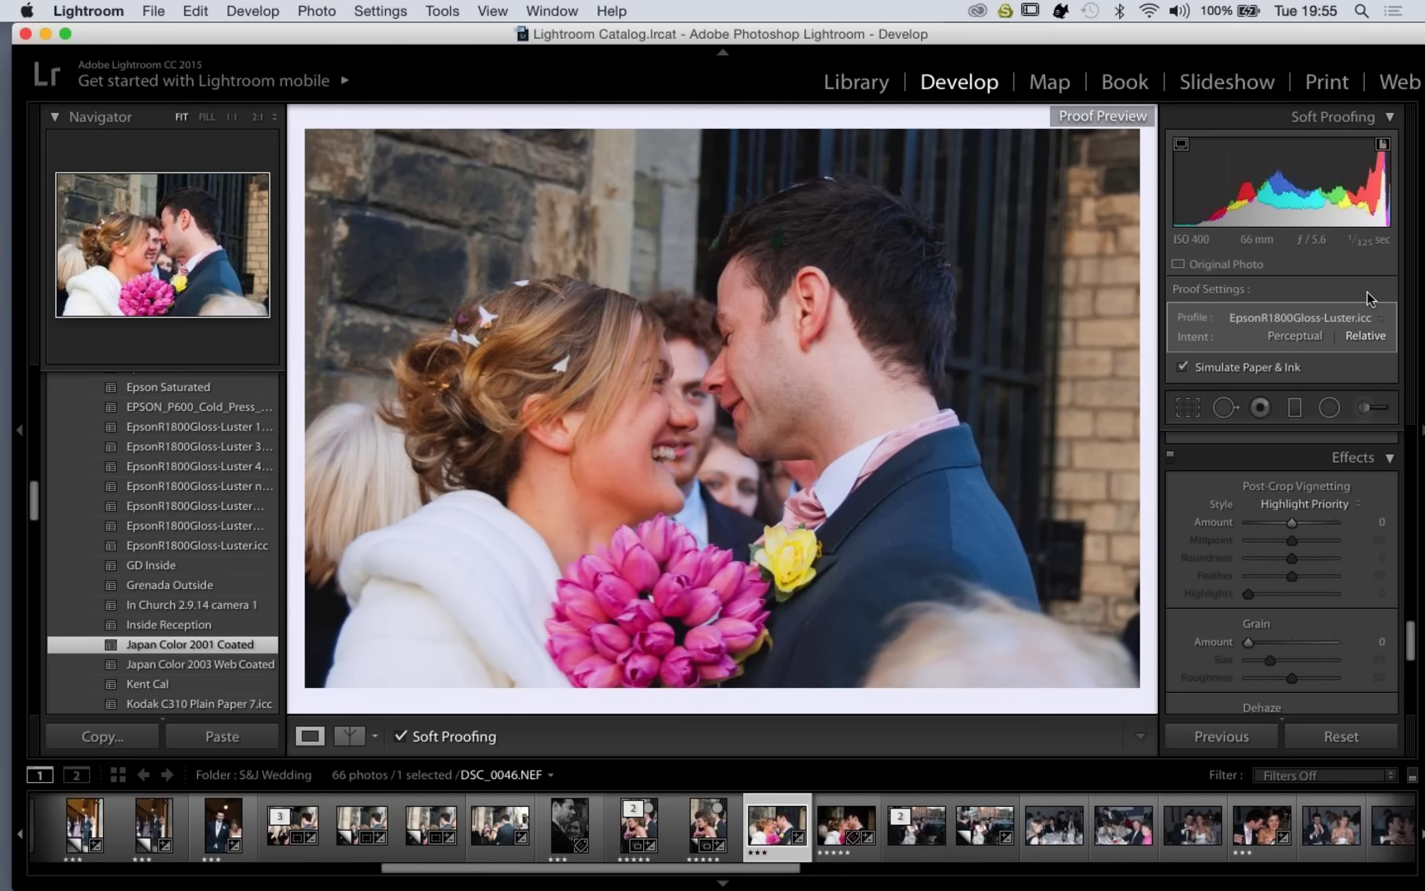
# - Compare the current state with the proof preview in a split view, magnified 1:1 on the couple's faces
pyautogui.press('y')
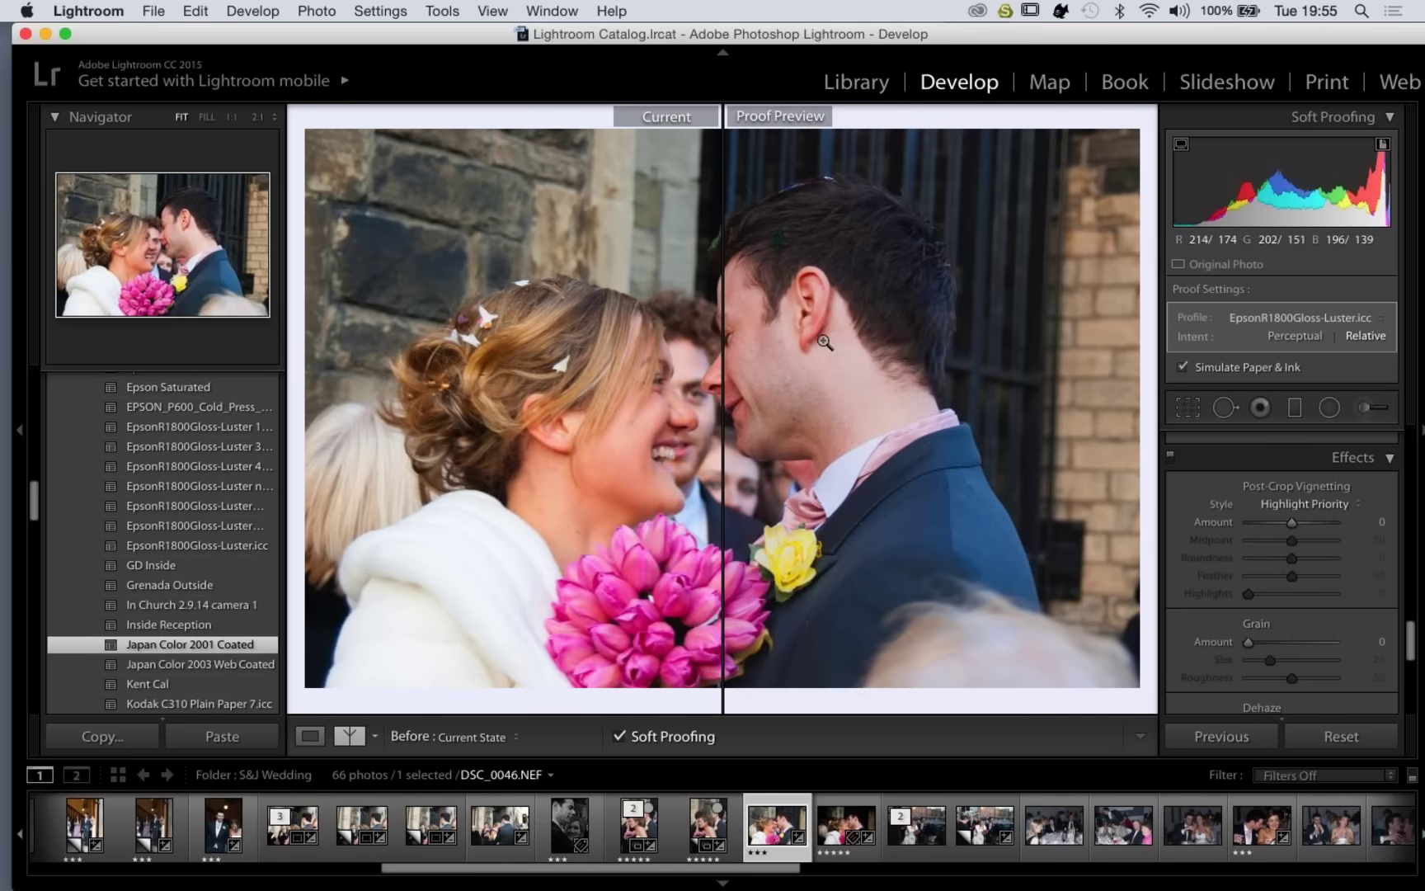
pyautogui.click(737, 394)
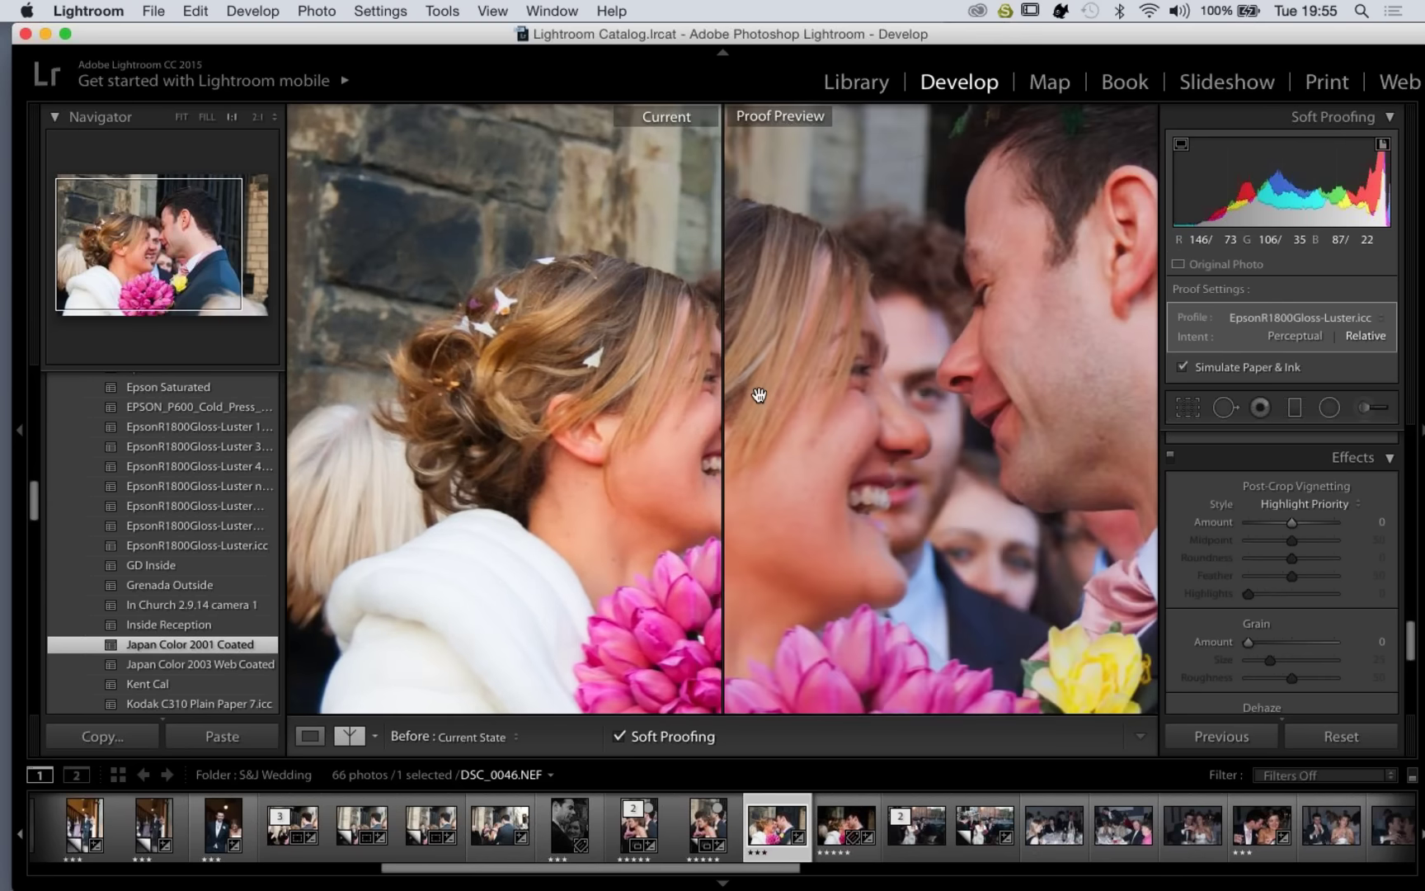
pyautogui.click(759, 395)
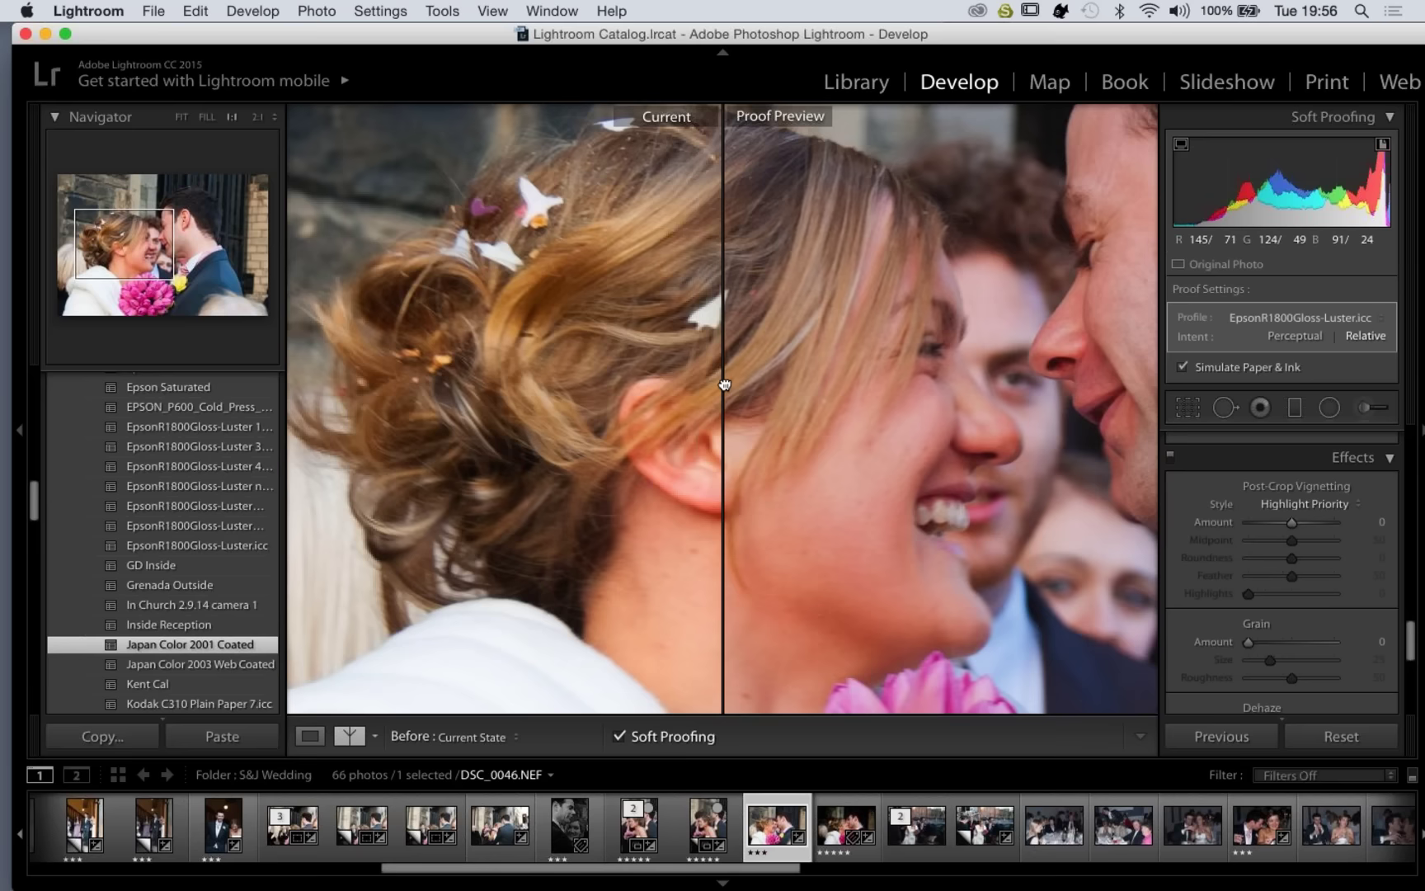
pyautogui.moveTo(724, 385); pyautogui.dragTo(706, 384)
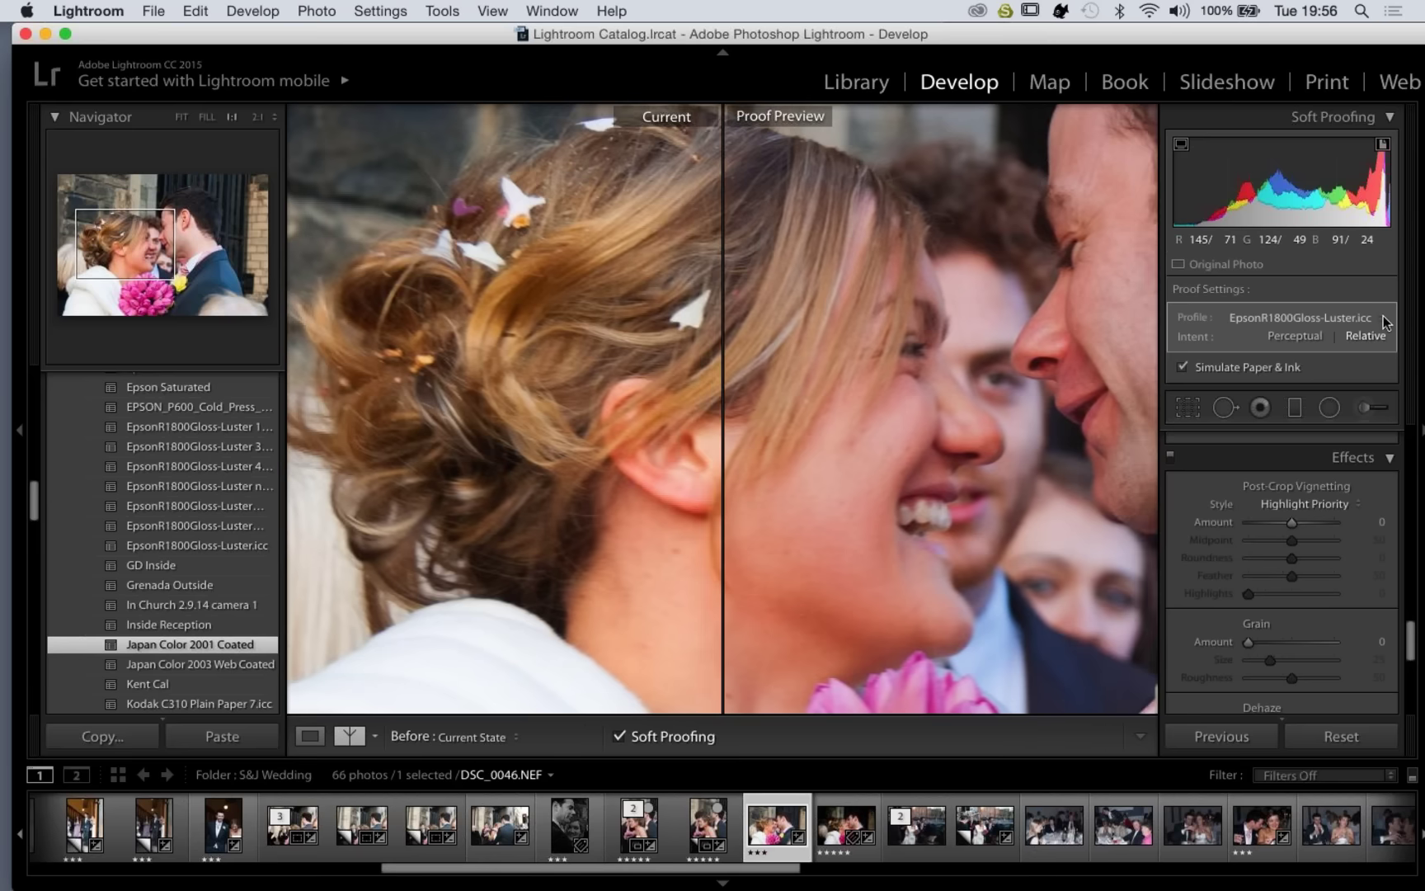
# - Set the proof profile to Kodak C310 Plain Paper 12.10.12.icc and compare both faces in the split view
pyautogui.click(1382, 322)
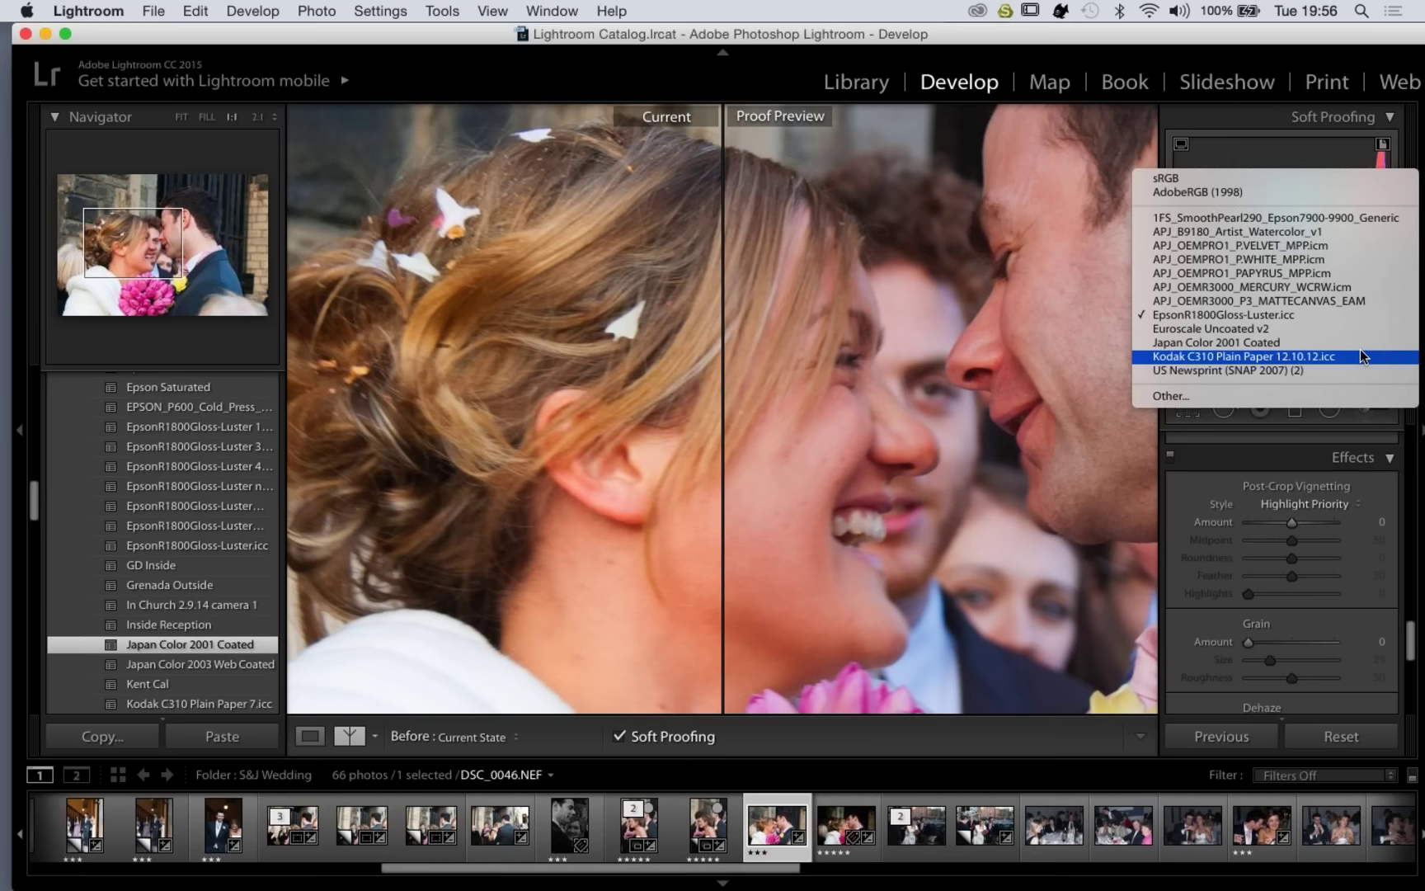
pyautogui.click(1361, 356)
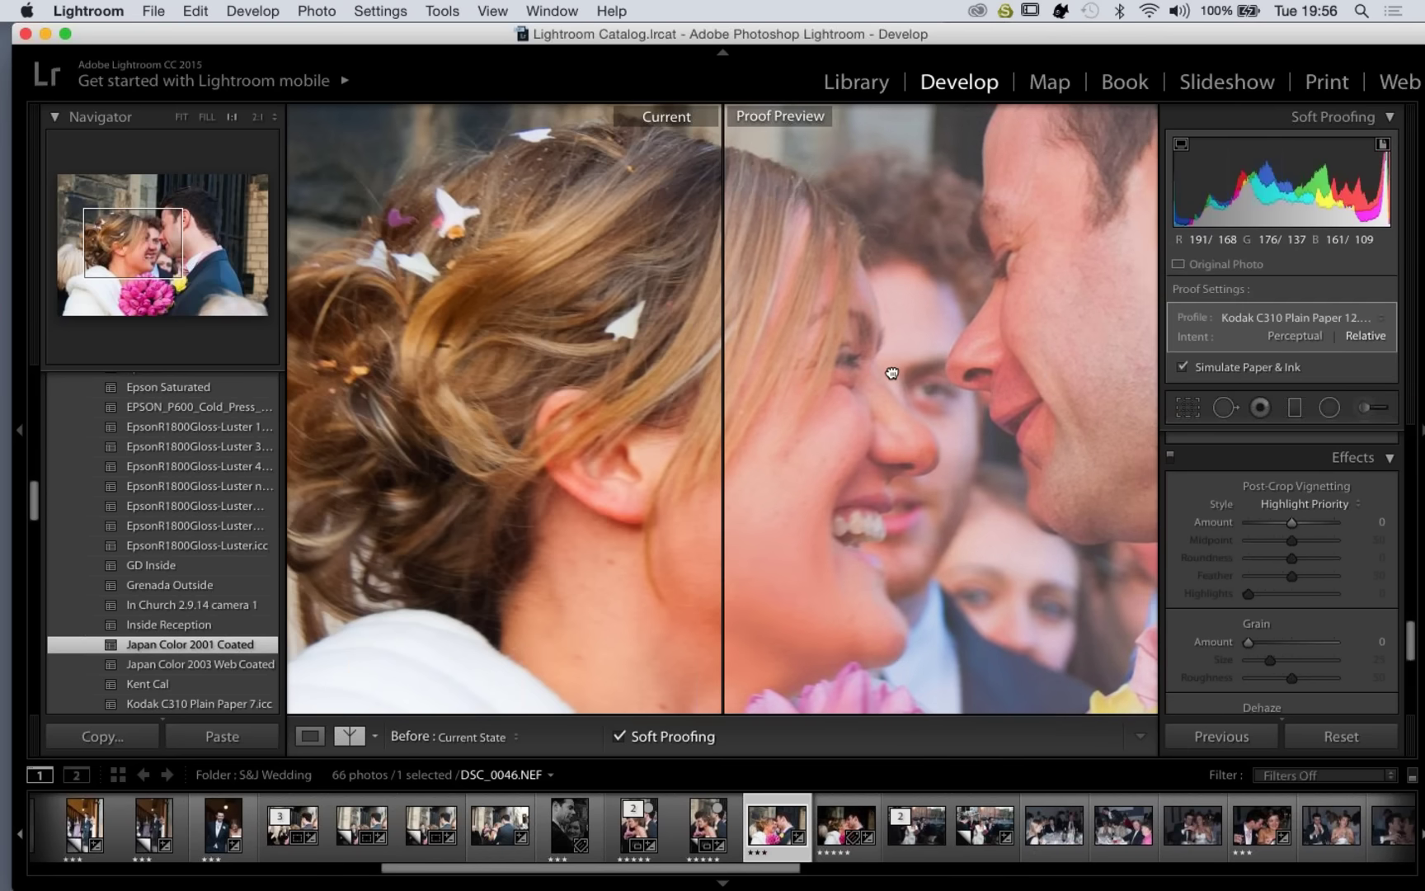
pyautogui.moveTo(893, 372); pyautogui.dragTo(744, 453)
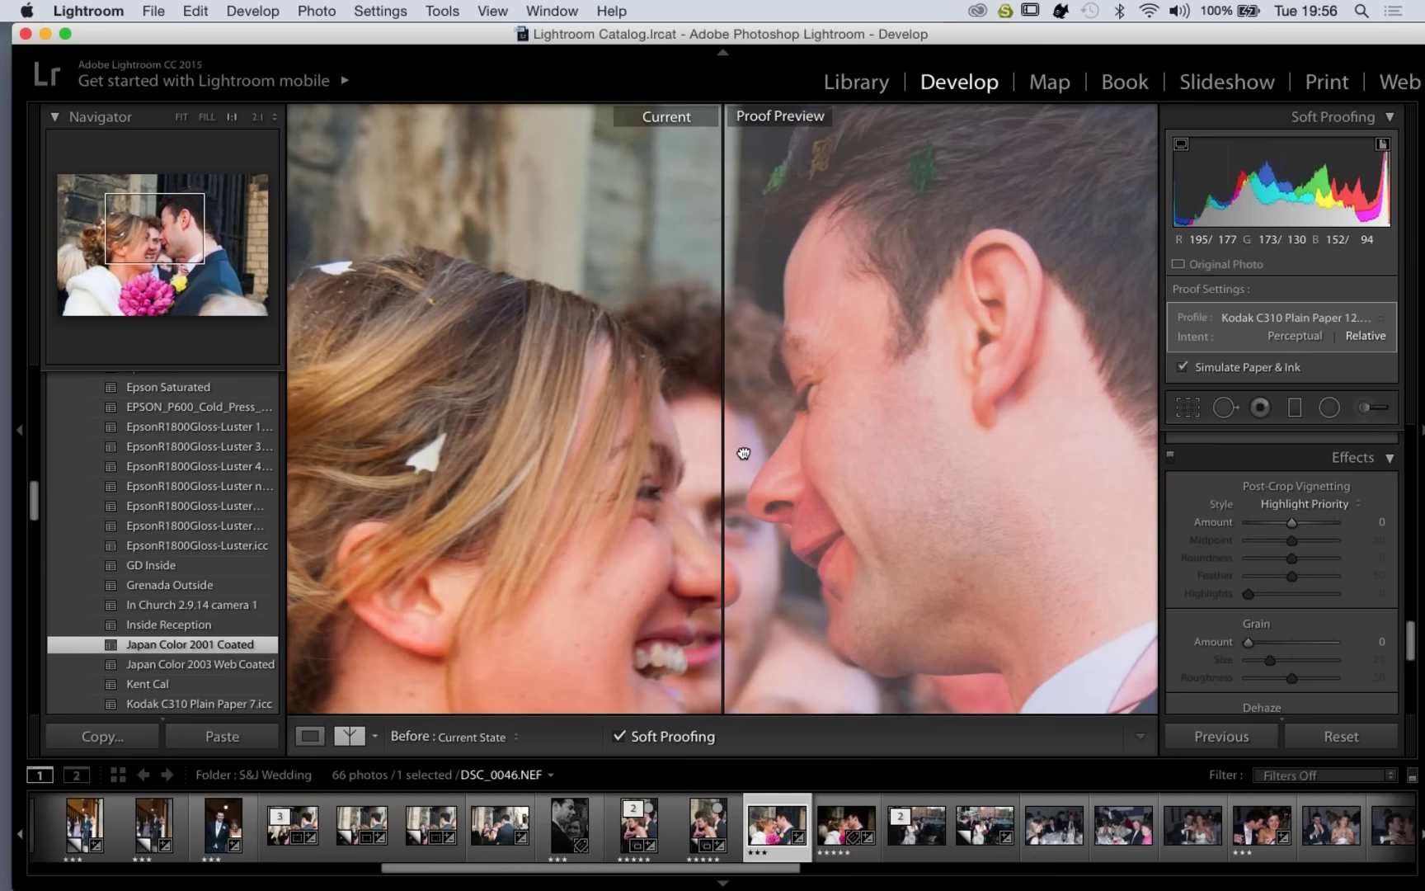
pyautogui.moveTo(744, 453); pyautogui.dragTo(1001, 391)
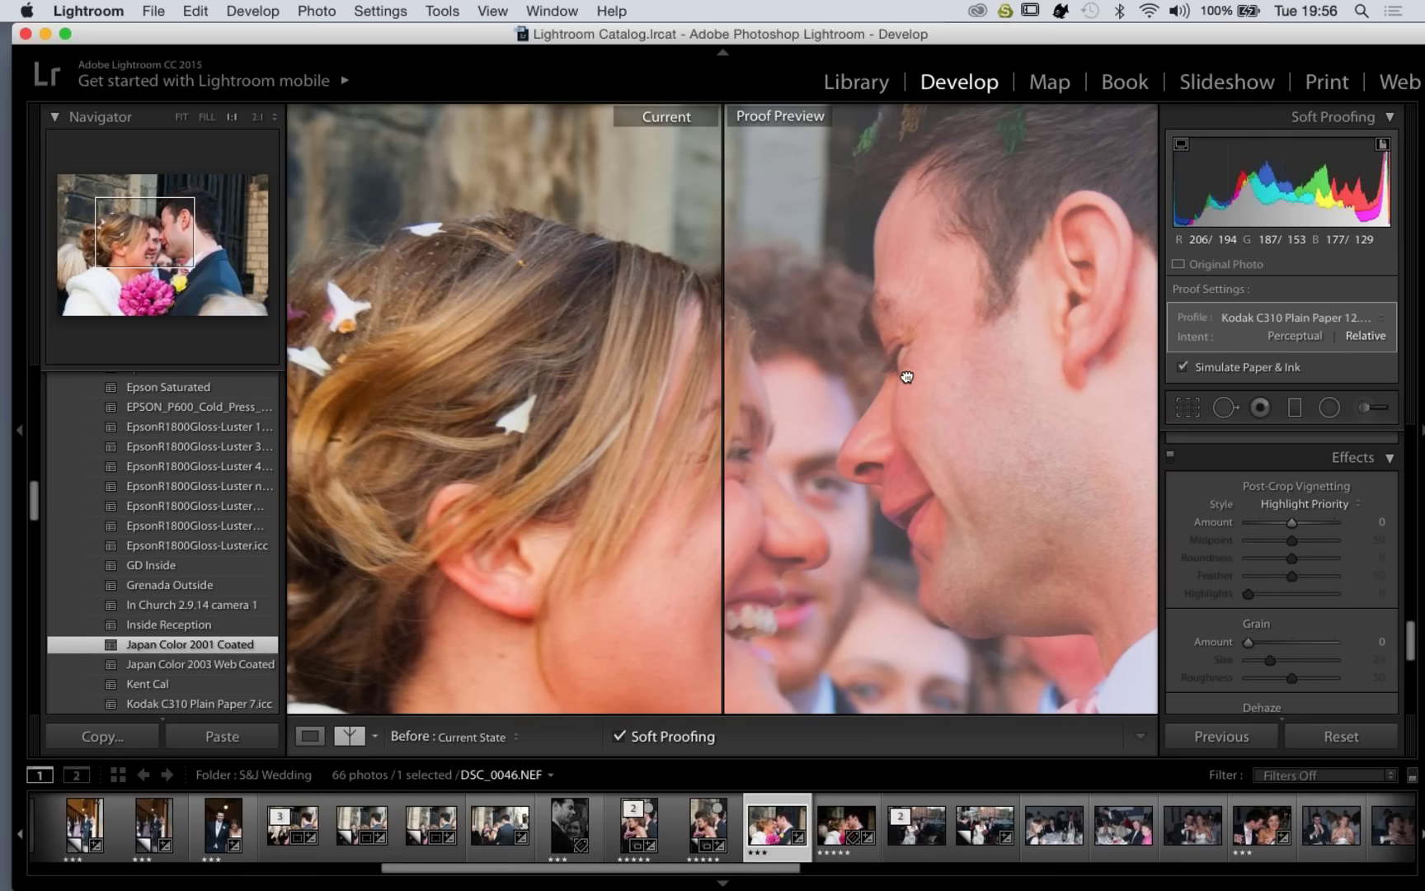
pyautogui.moveTo(906, 377); pyautogui.dragTo(665, 411)
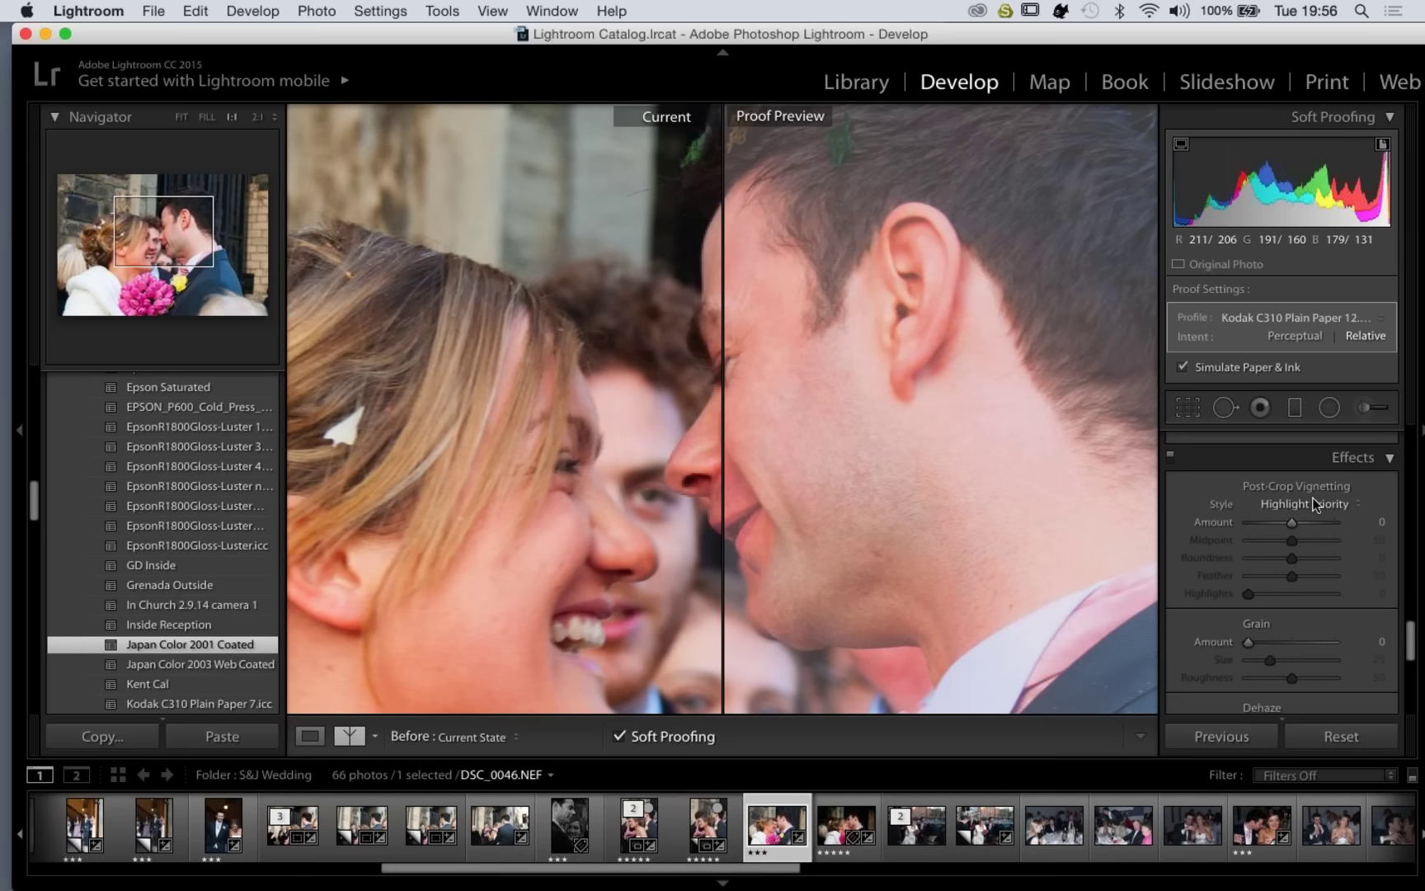
# - Adjust the photo for the paper proof: Exposure +0.45, Contrast -16 and Shadows -28
pyautogui.scroll(10, 1313, 504)
pyautogui.scroll(-1, 1312, 497)
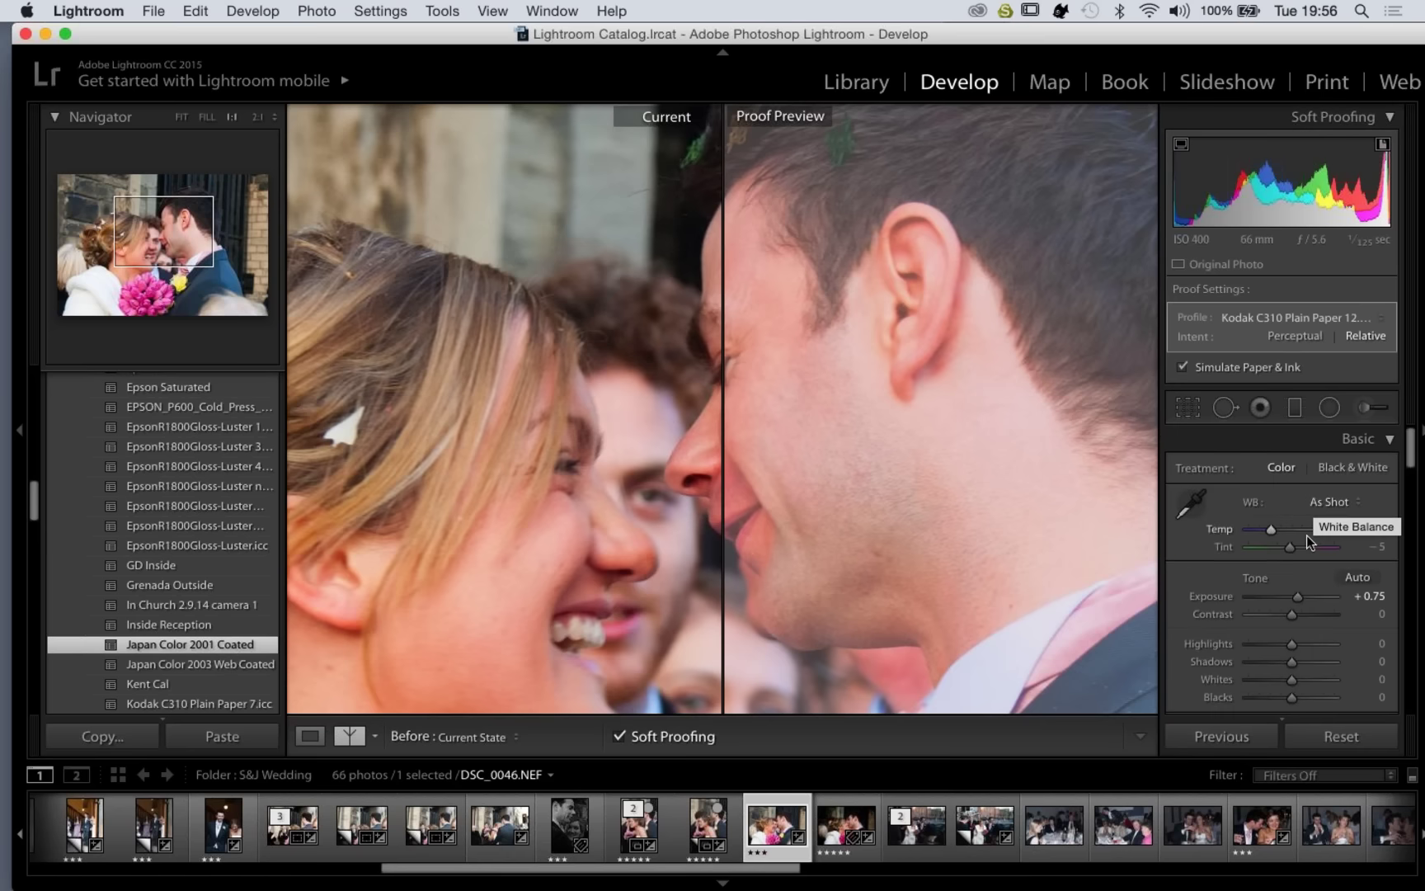
pyautogui.scroll(-2, 1307, 535)
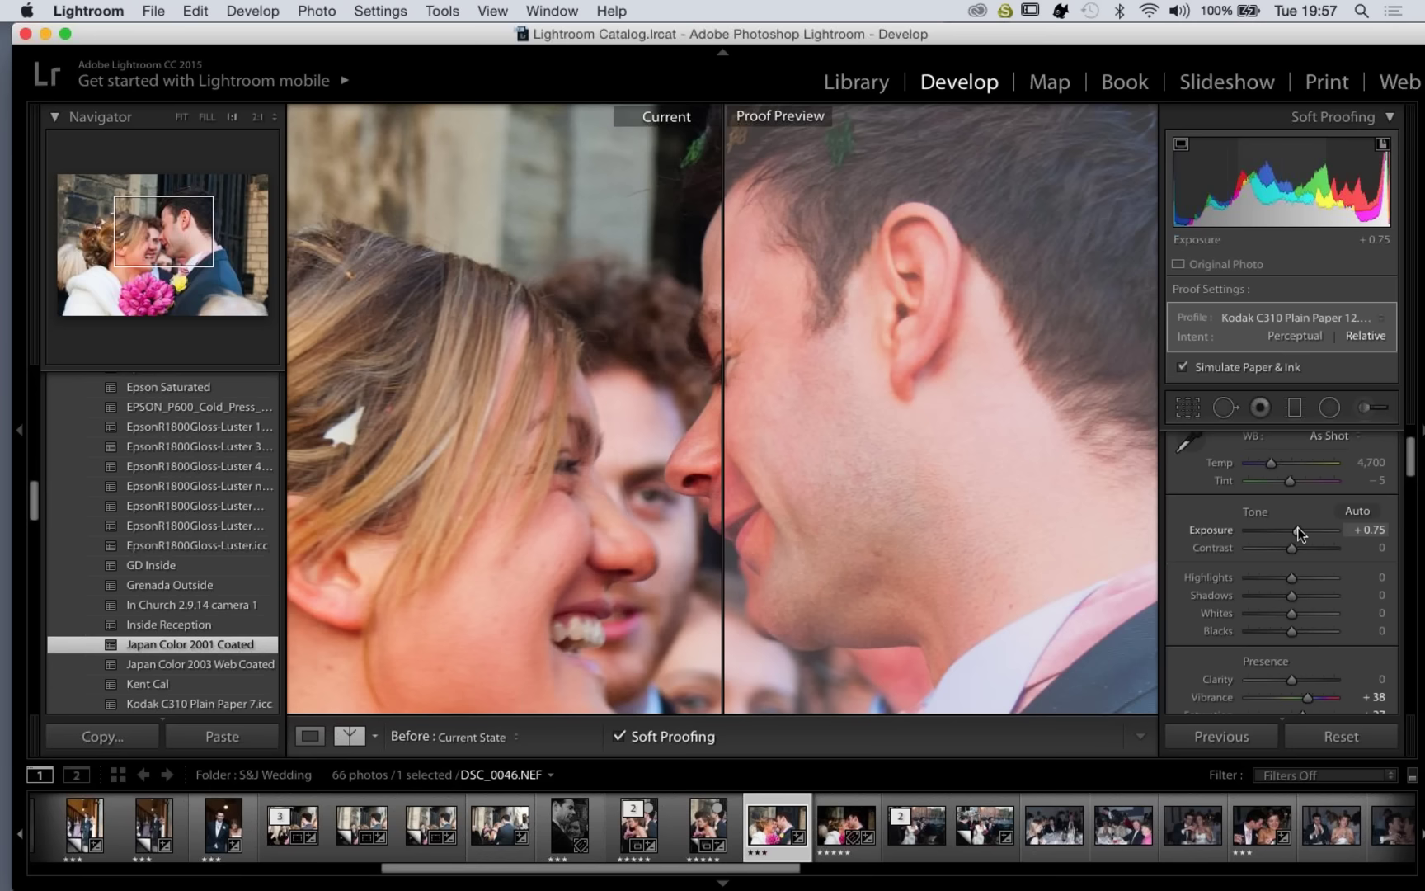
pyautogui.moveTo(1298, 529); pyautogui.dragTo(1299, 529)
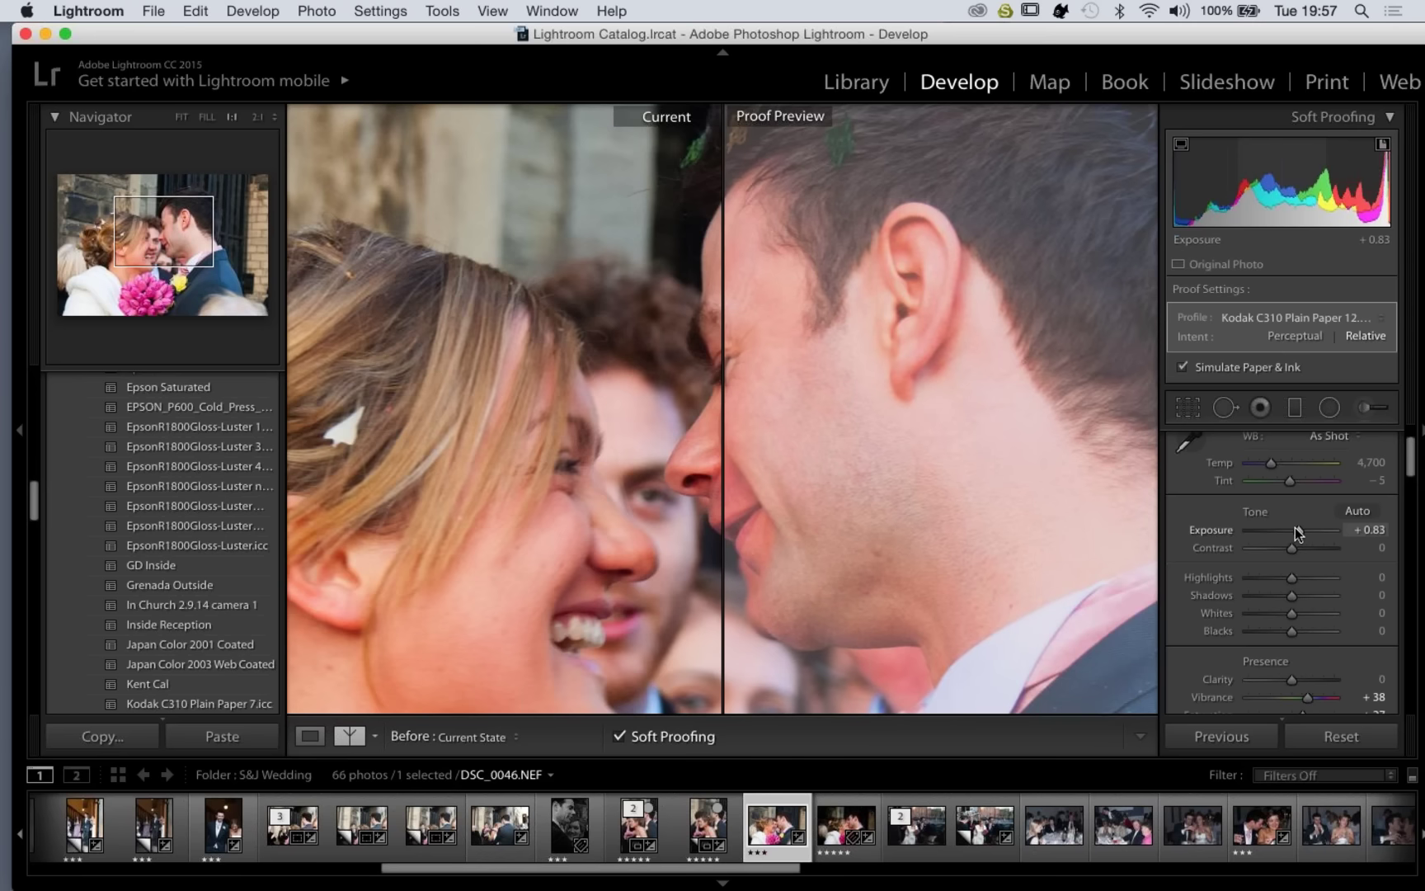
pyautogui.moveTo(1298, 532); pyautogui.dragTo(1294, 617)
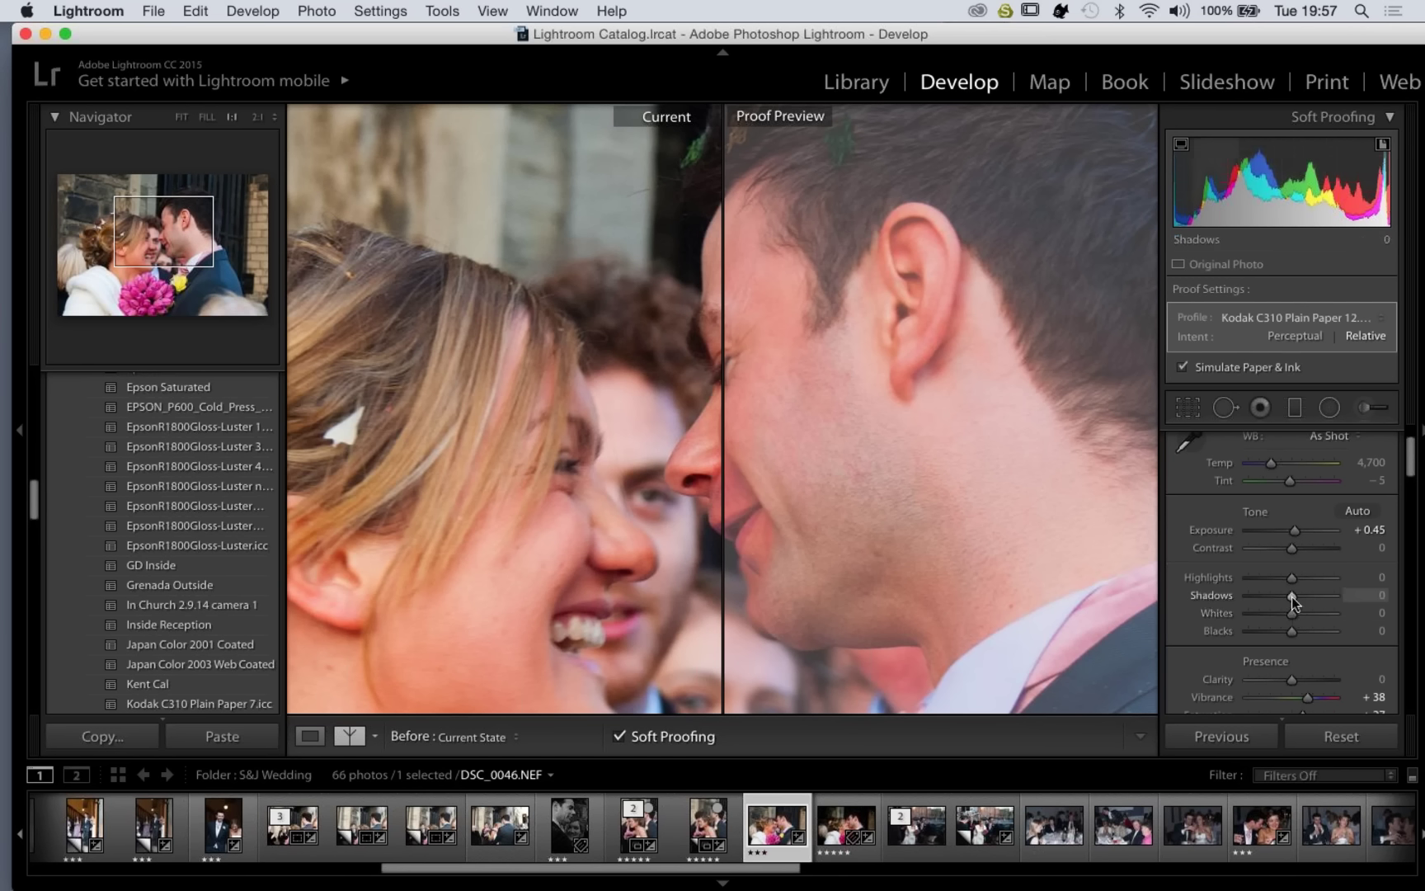
pyautogui.scroll(3, 1291, 597)
pyautogui.scroll(-6, 1288, 597)
pyautogui.scroll(-8, 1285, 551)
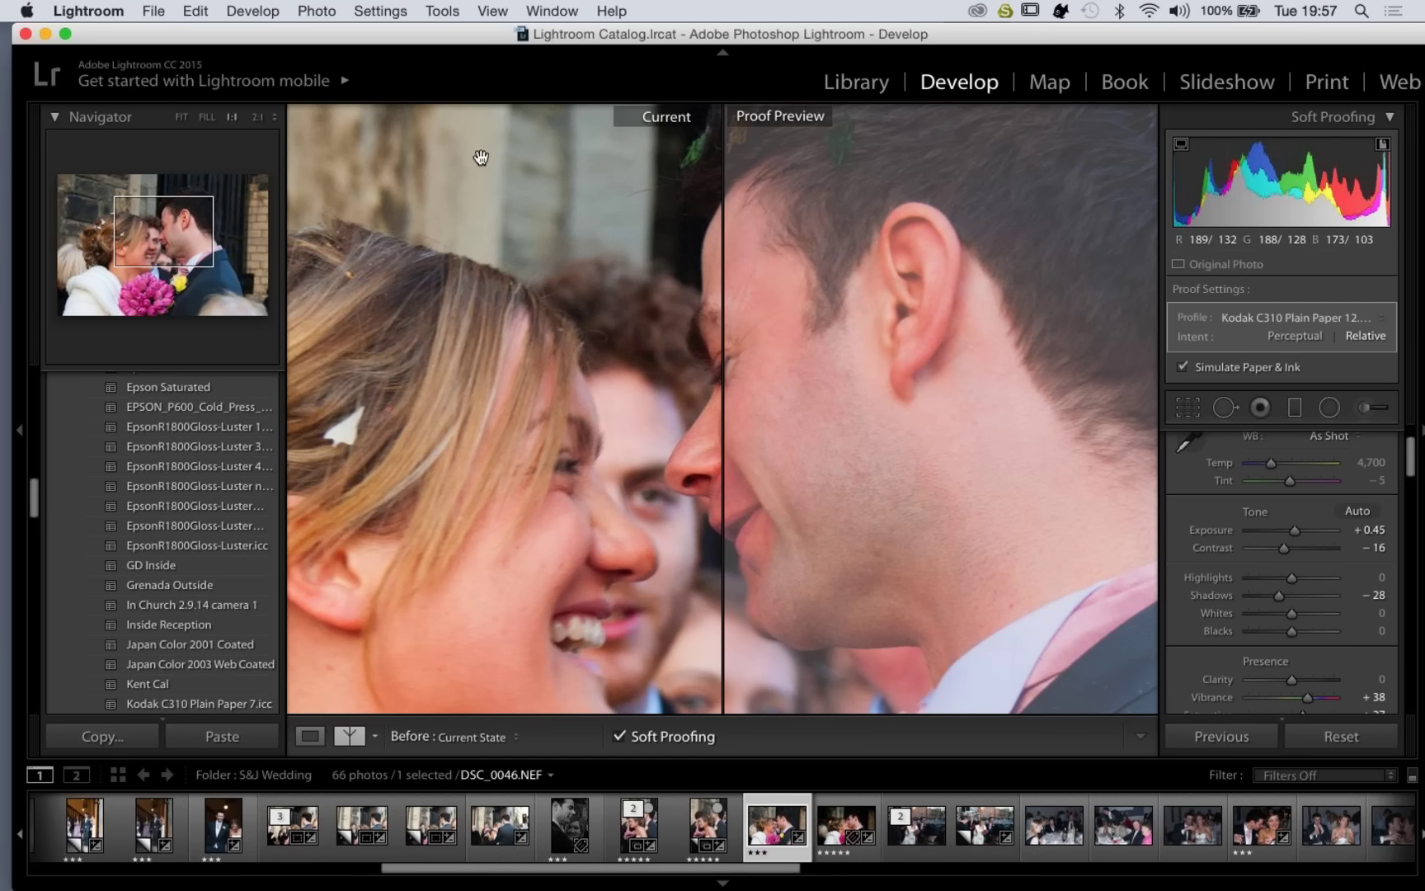
# - Save the adjustments as a develop preset named "Kodak C310 Plain Paper 3.11.15.icc" in the User Presets folder
pyautogui.click(312, 11)
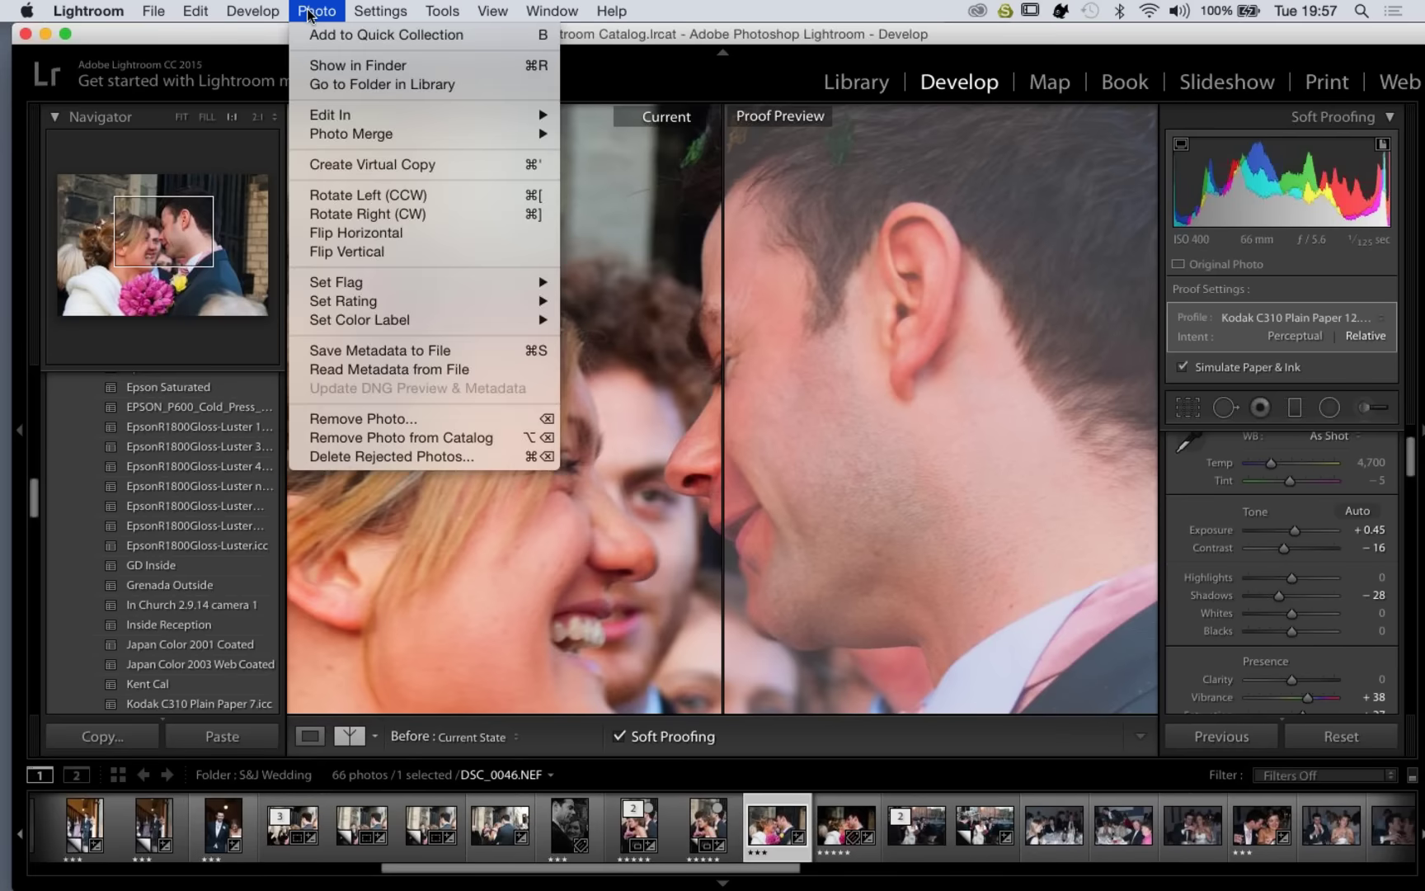
pyautogui.moveTo(272, 11)
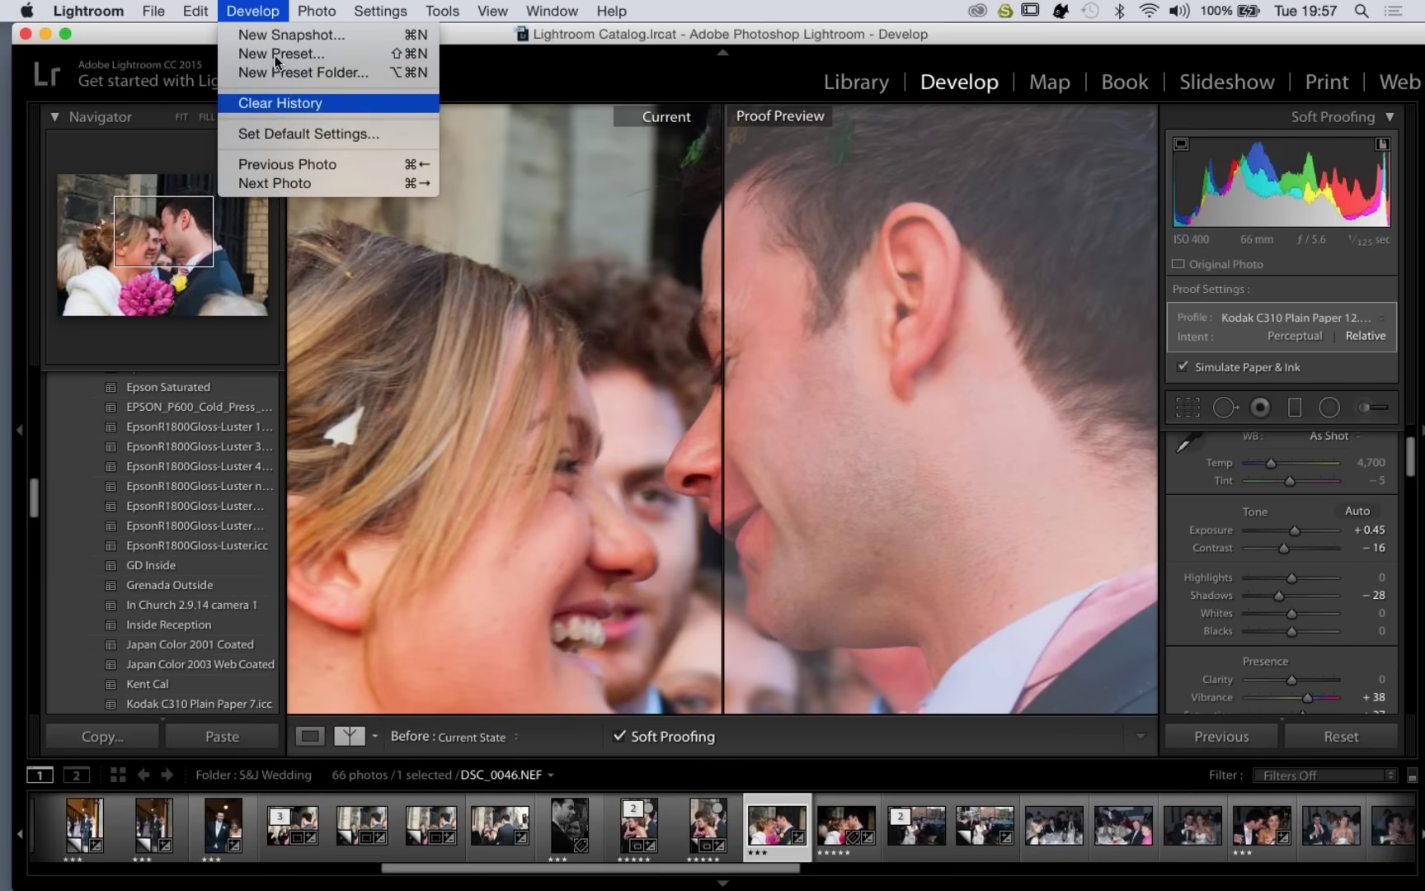
pyautogui.click(281, 102)
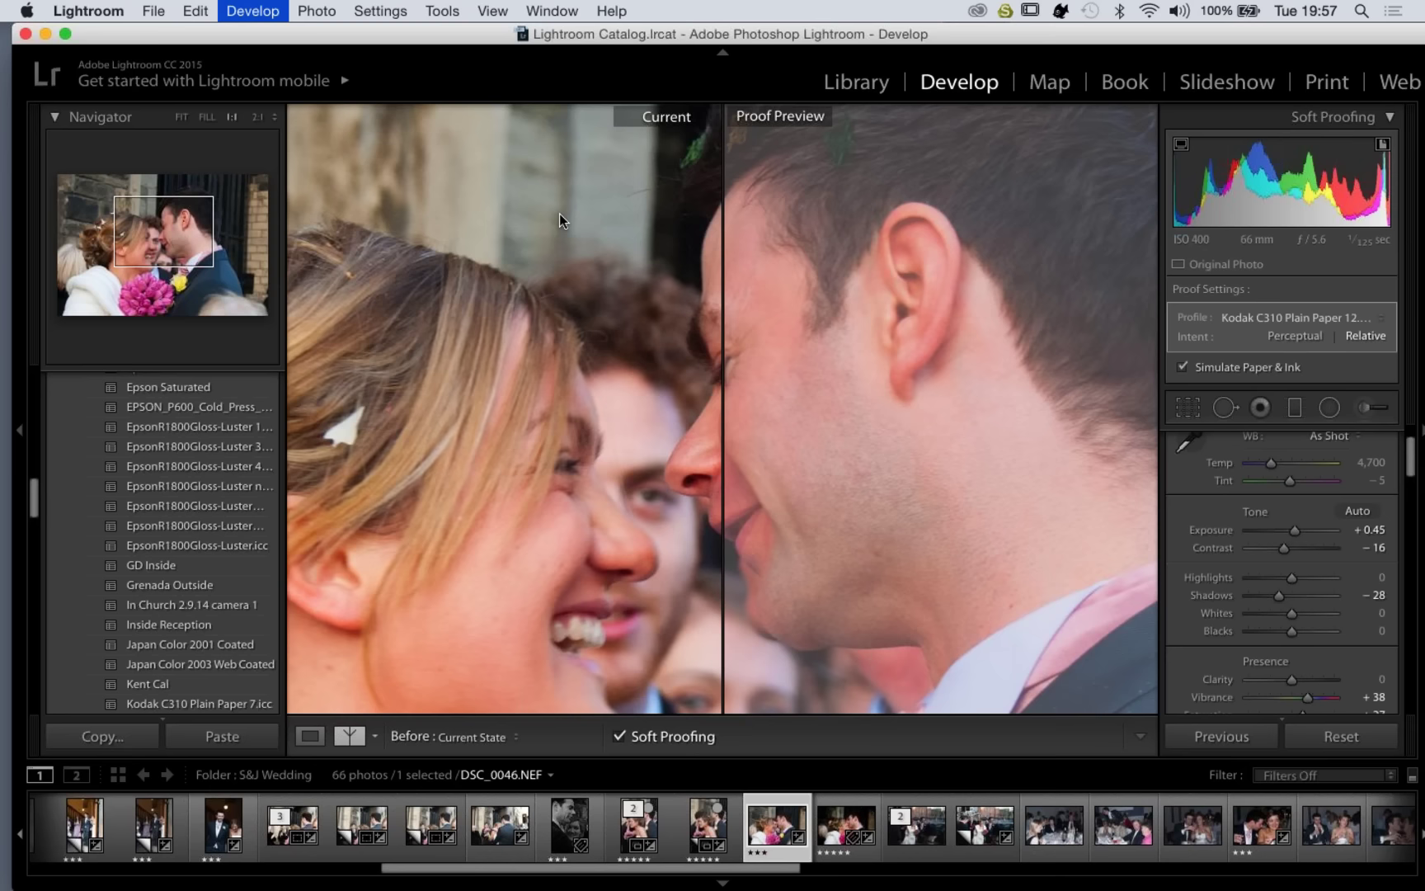
pyautogui.press('super+shift+n')
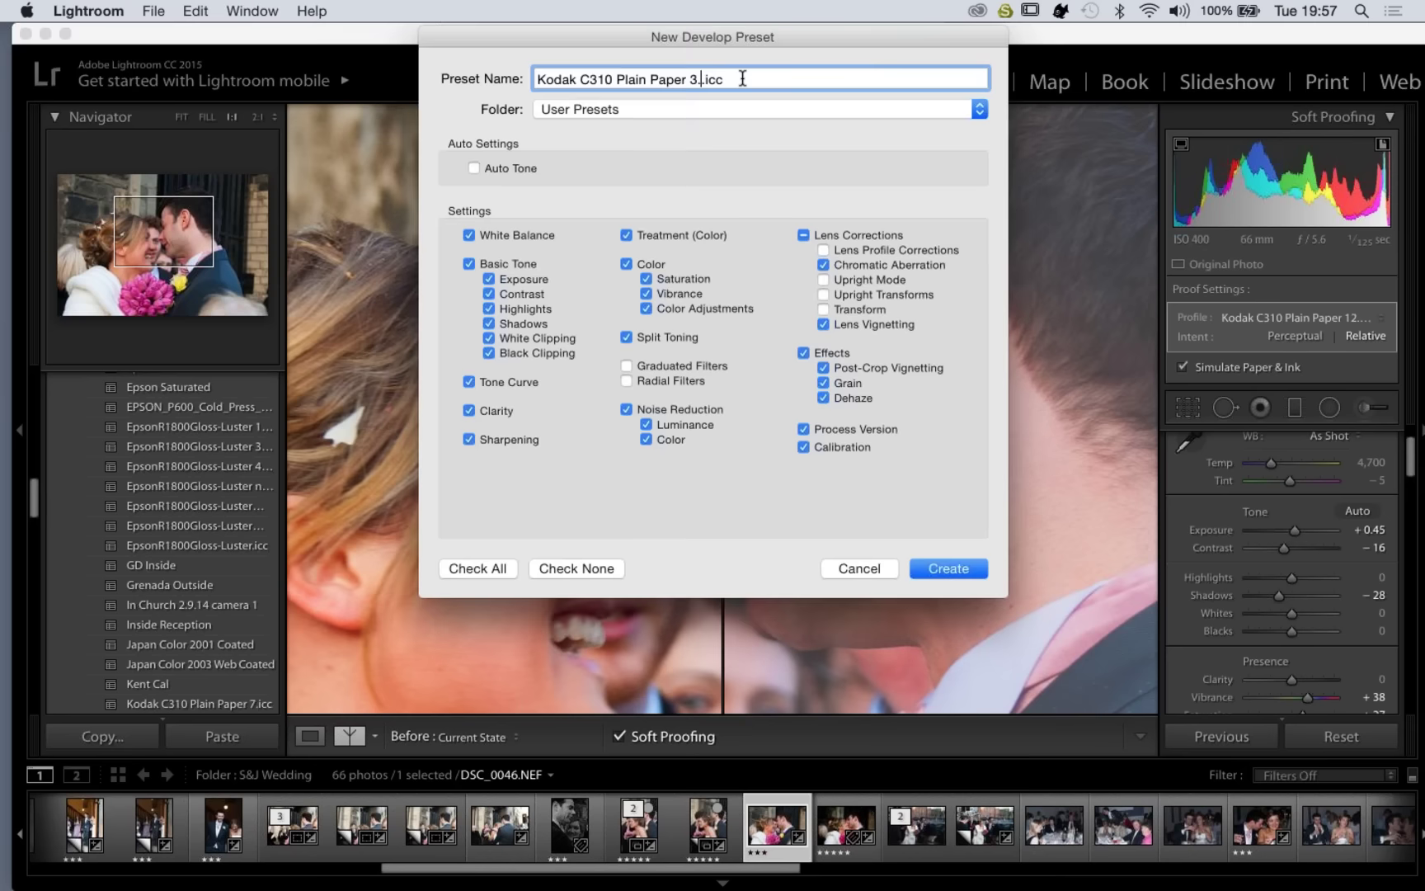
pyautogui.write('.1')
pyautogui.write('1.15.')
pyautogui.click(944, 573)
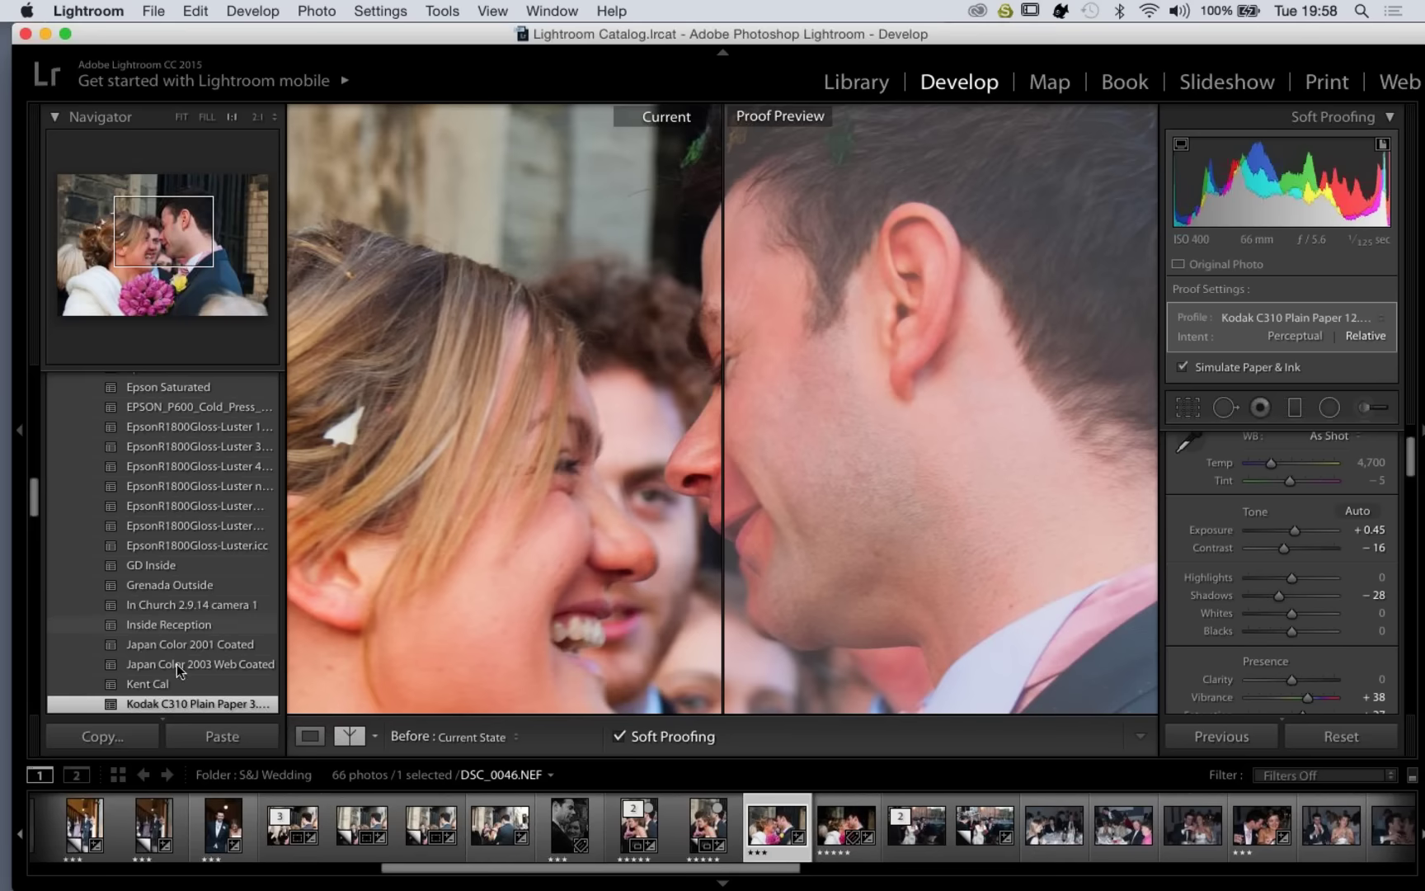
# - Look up the new Kodak preset among the user presets and select the next wedding photo after DSC_0046.NEF
pyautogui.scroll(-1, 176, 632)
pyautogui.scroll(-1, 176, 632)
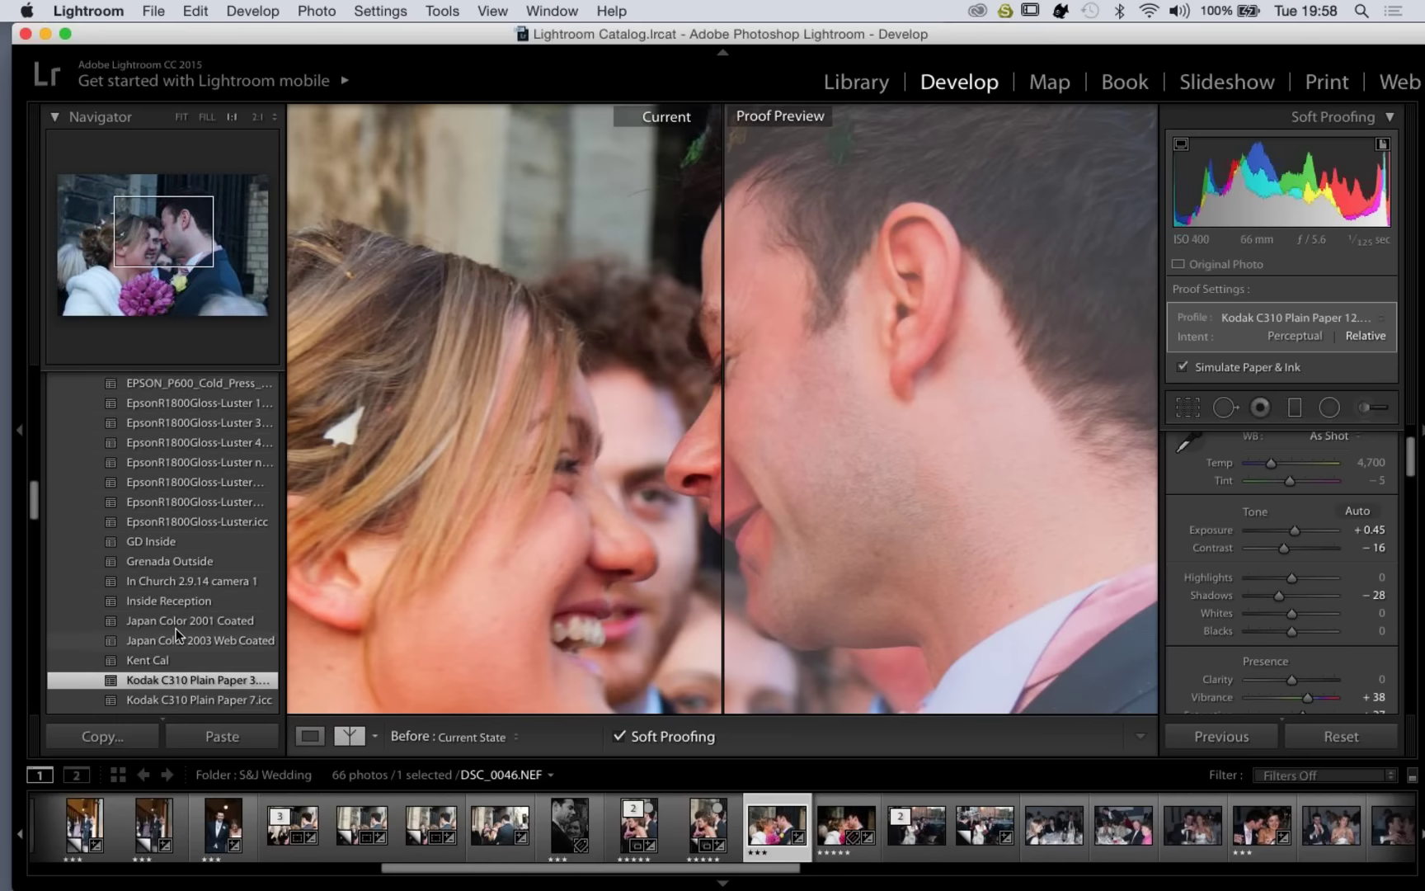
pyautogui.scroll(-2, 176, 632)
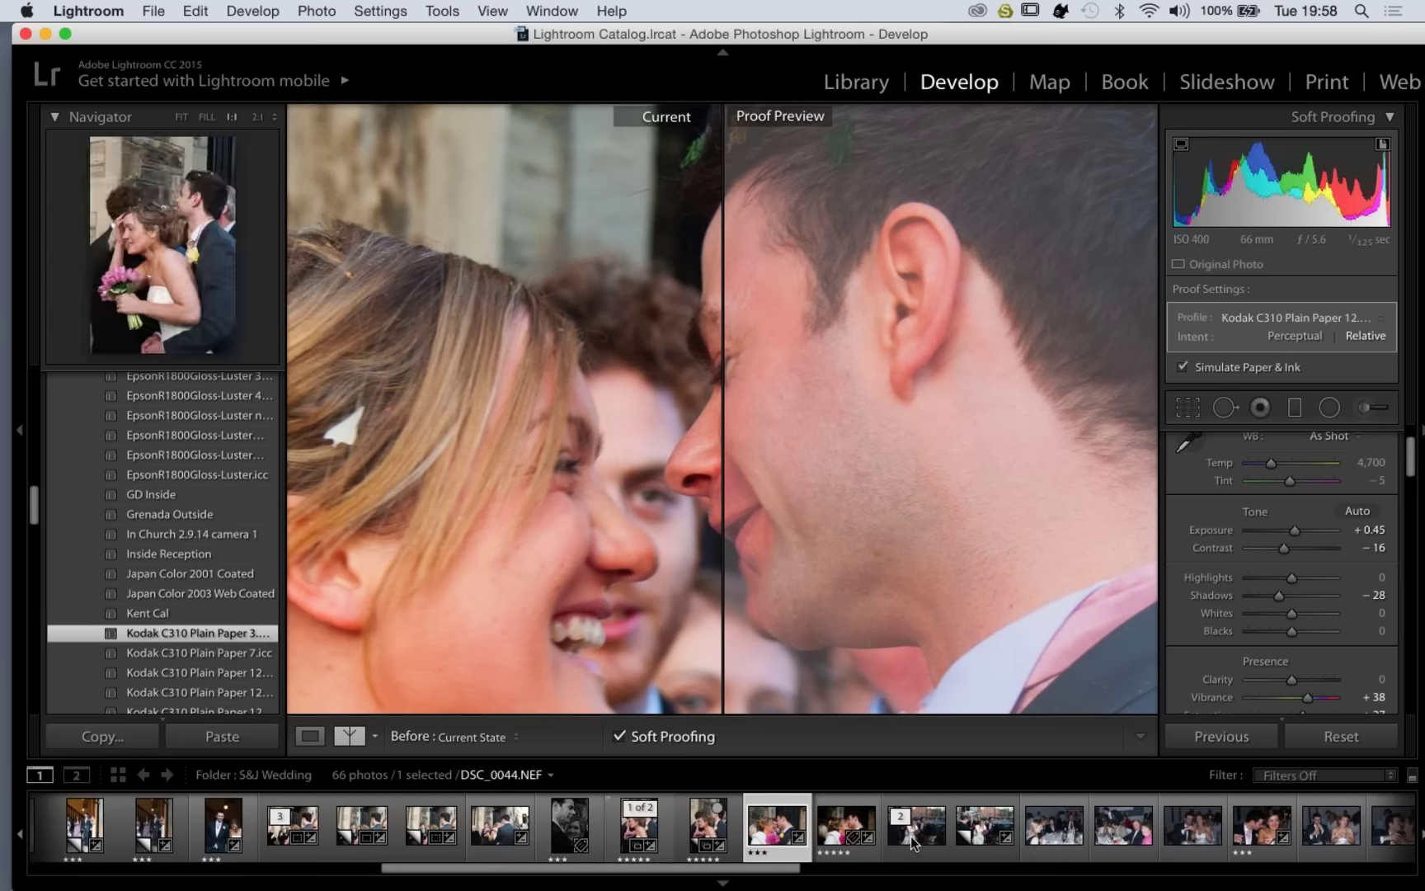
pyautogui.click(834, 822)
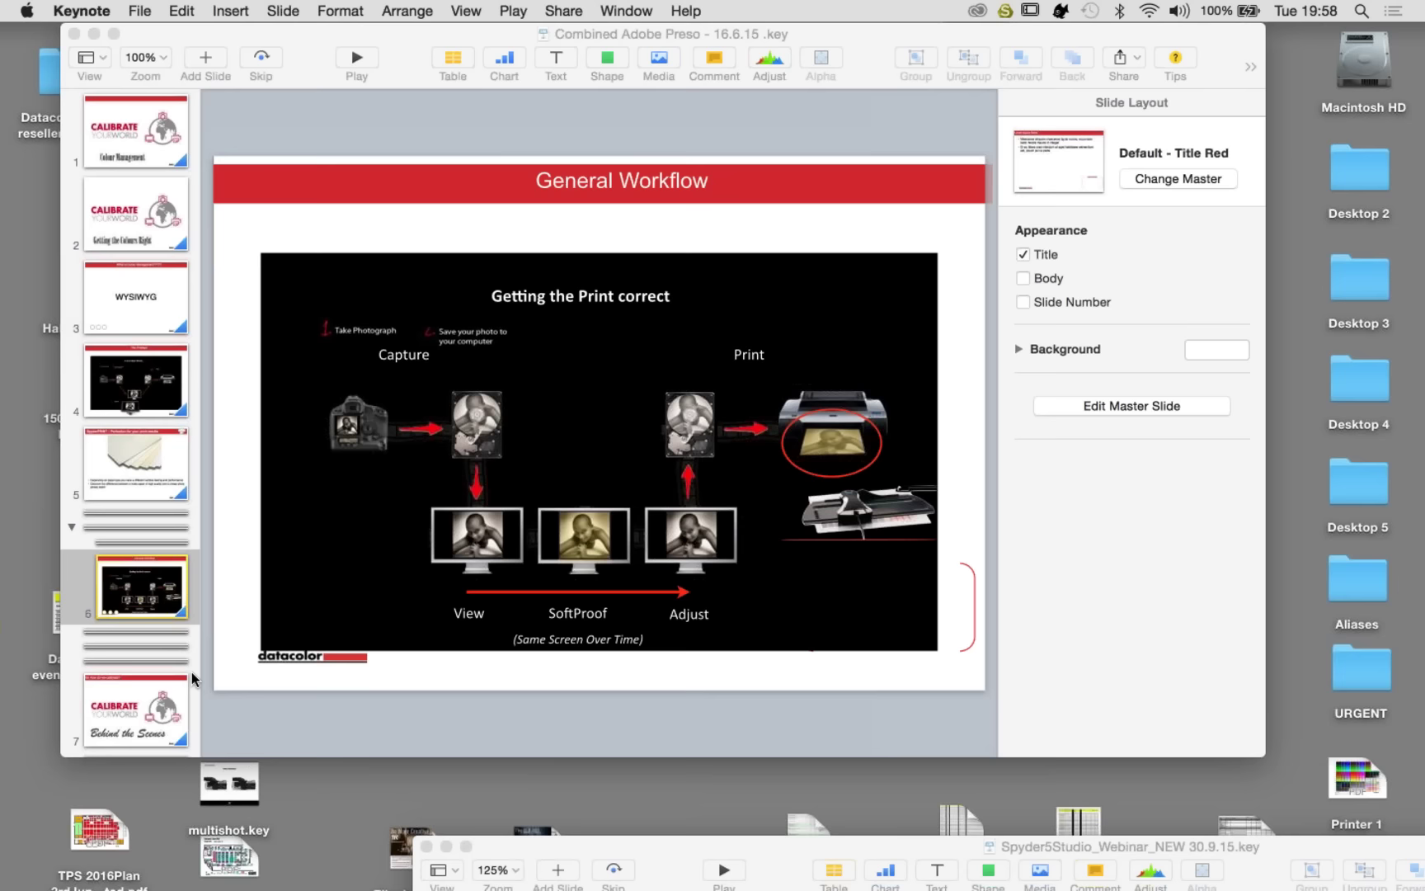
# - Switch to the Keynote presentation "Combined Adobe Preso - 16.6.15" and focus its General Workflow slide
pyautogui.click(191, 671)
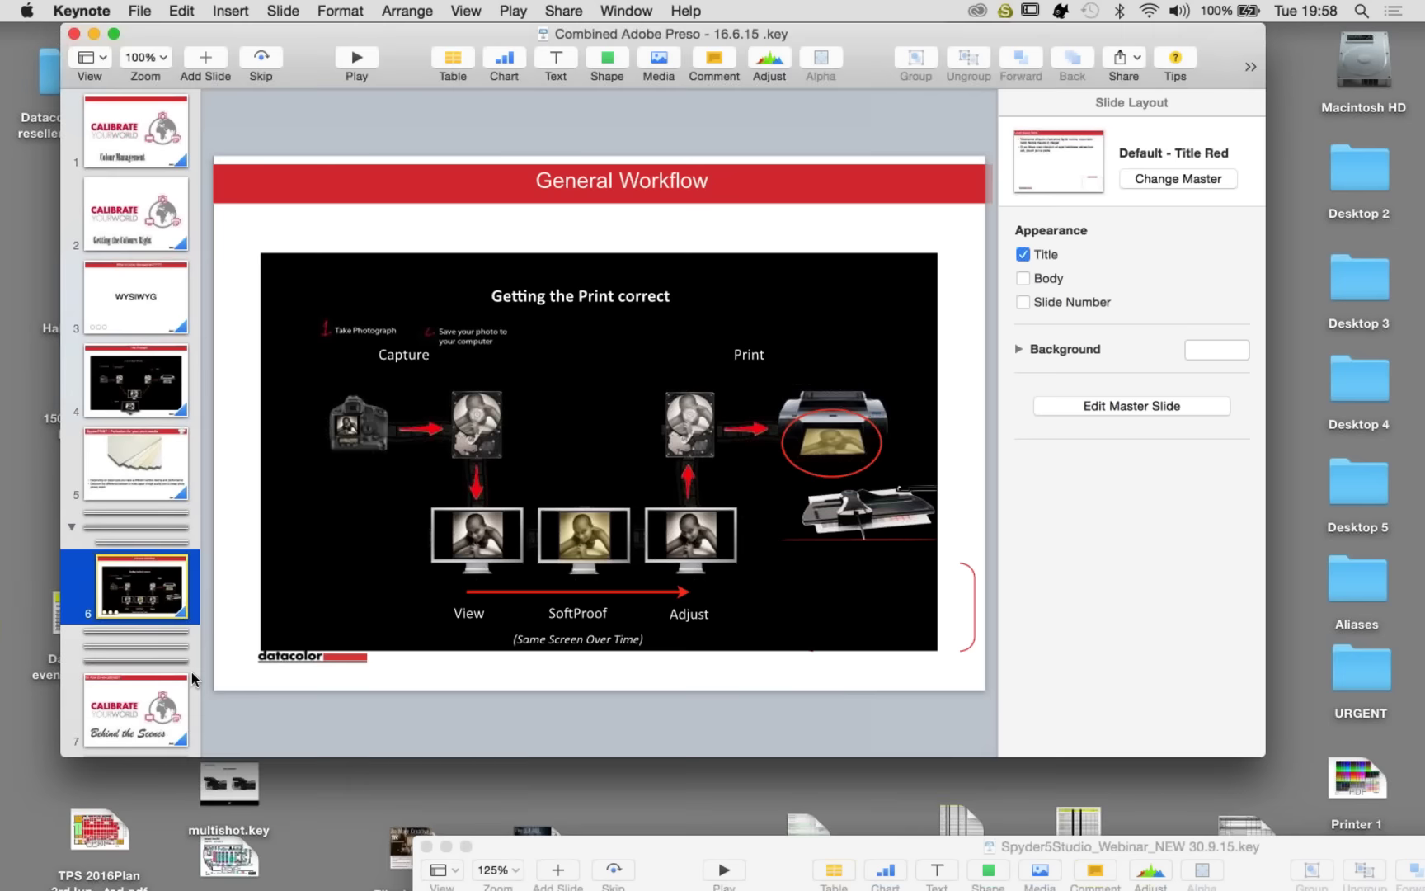
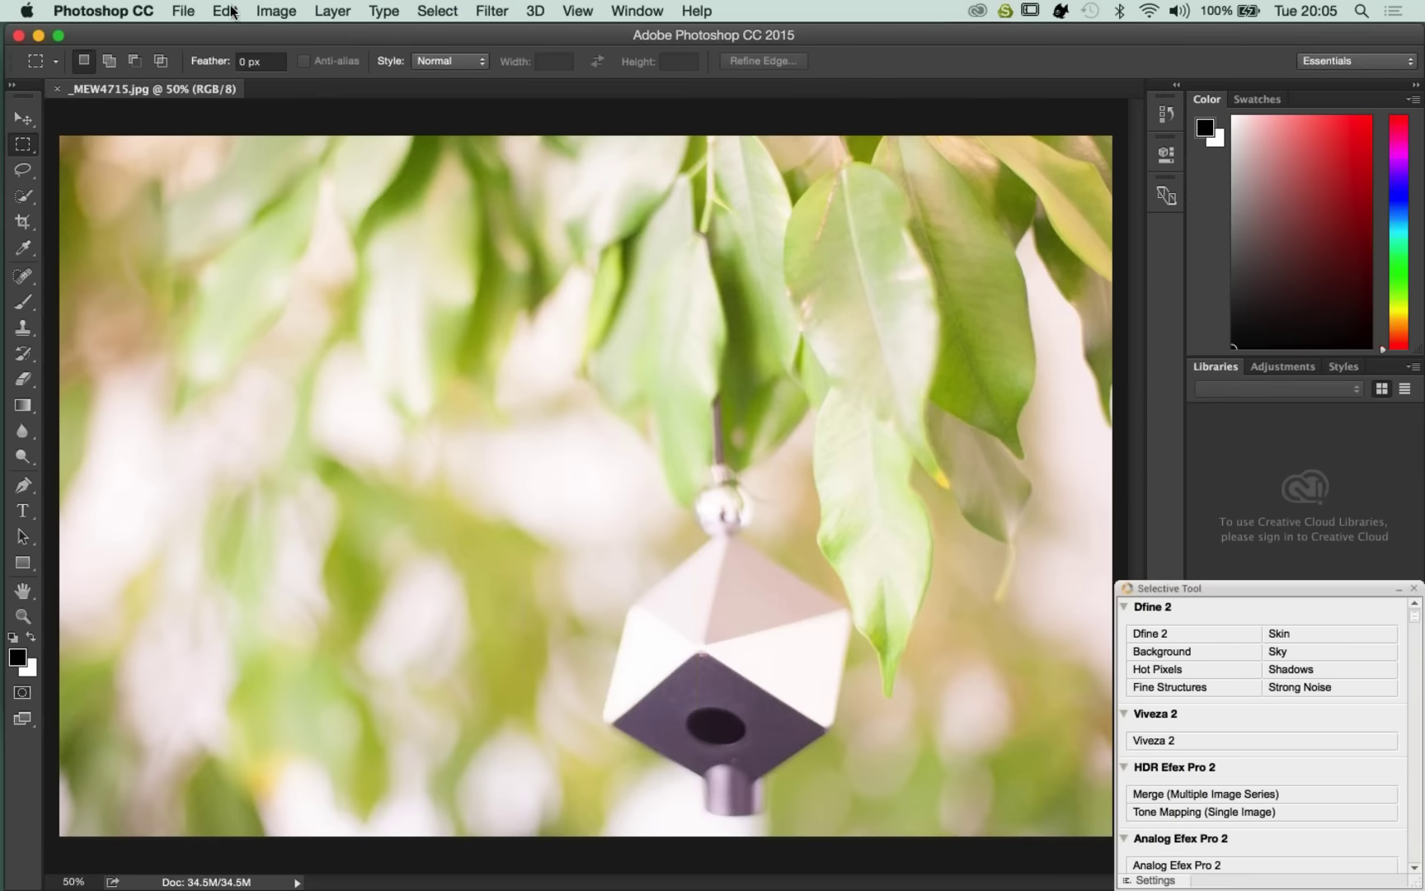
# - Browse to the Cube_Demobild folder in Bridge, view _MEW4716.NEF in Camera Raw and close it without further adjustments
pyautogui.click(185, 11)
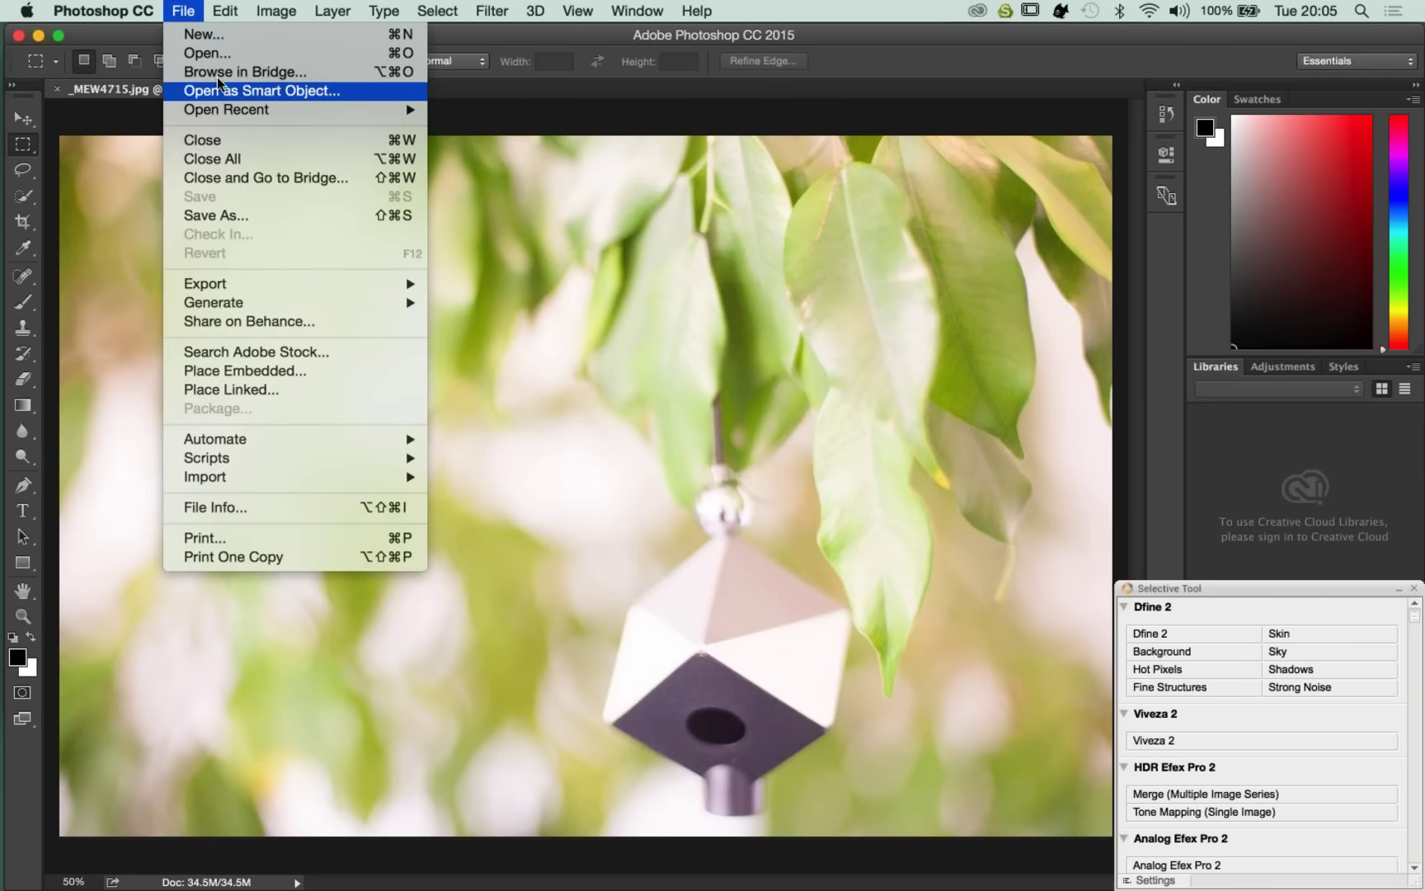
pyautogui.click(217, 72)
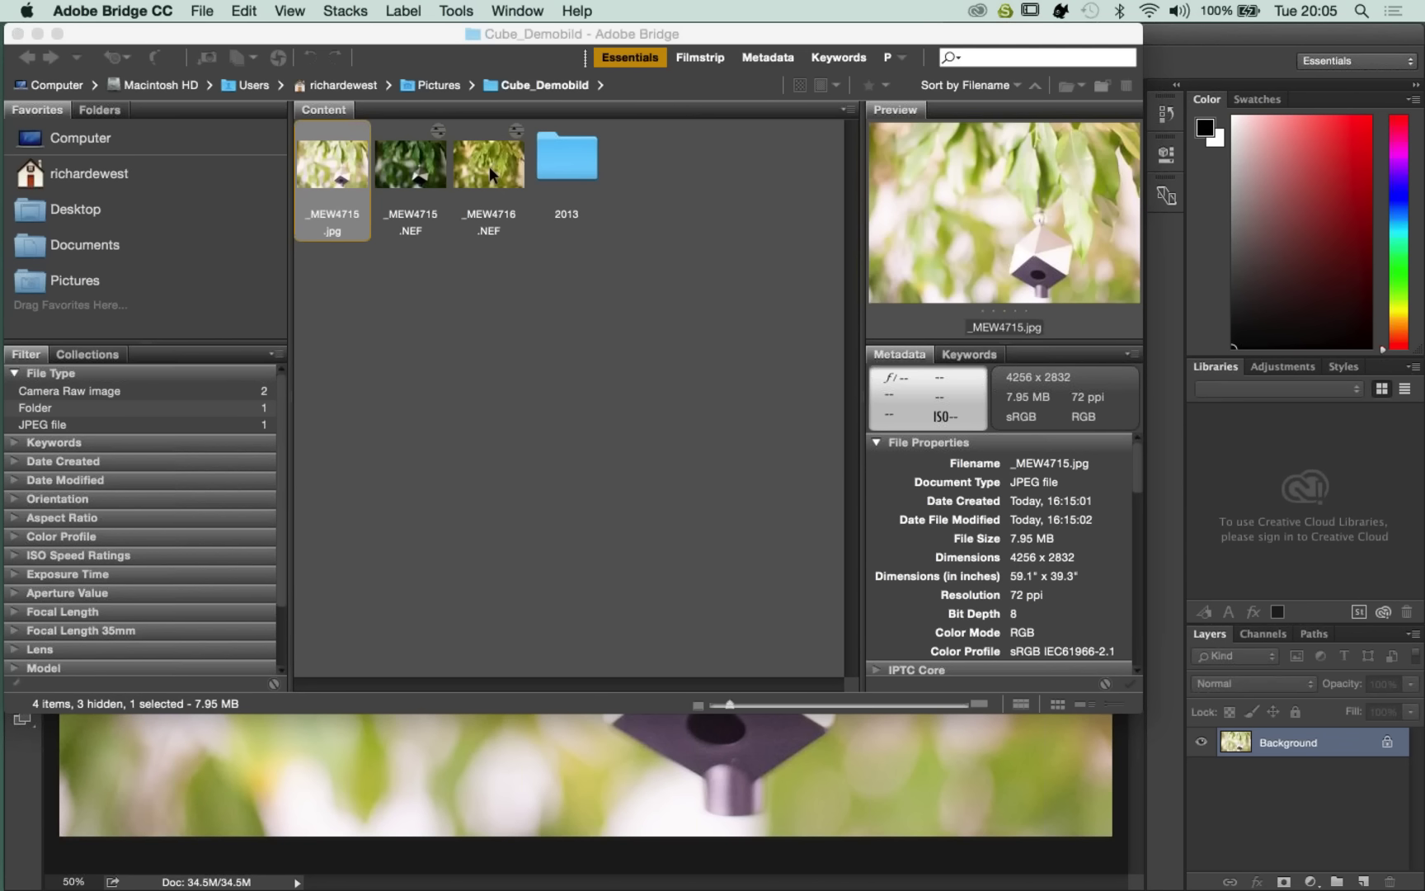
pyautogui.doubleClick(489, 166)
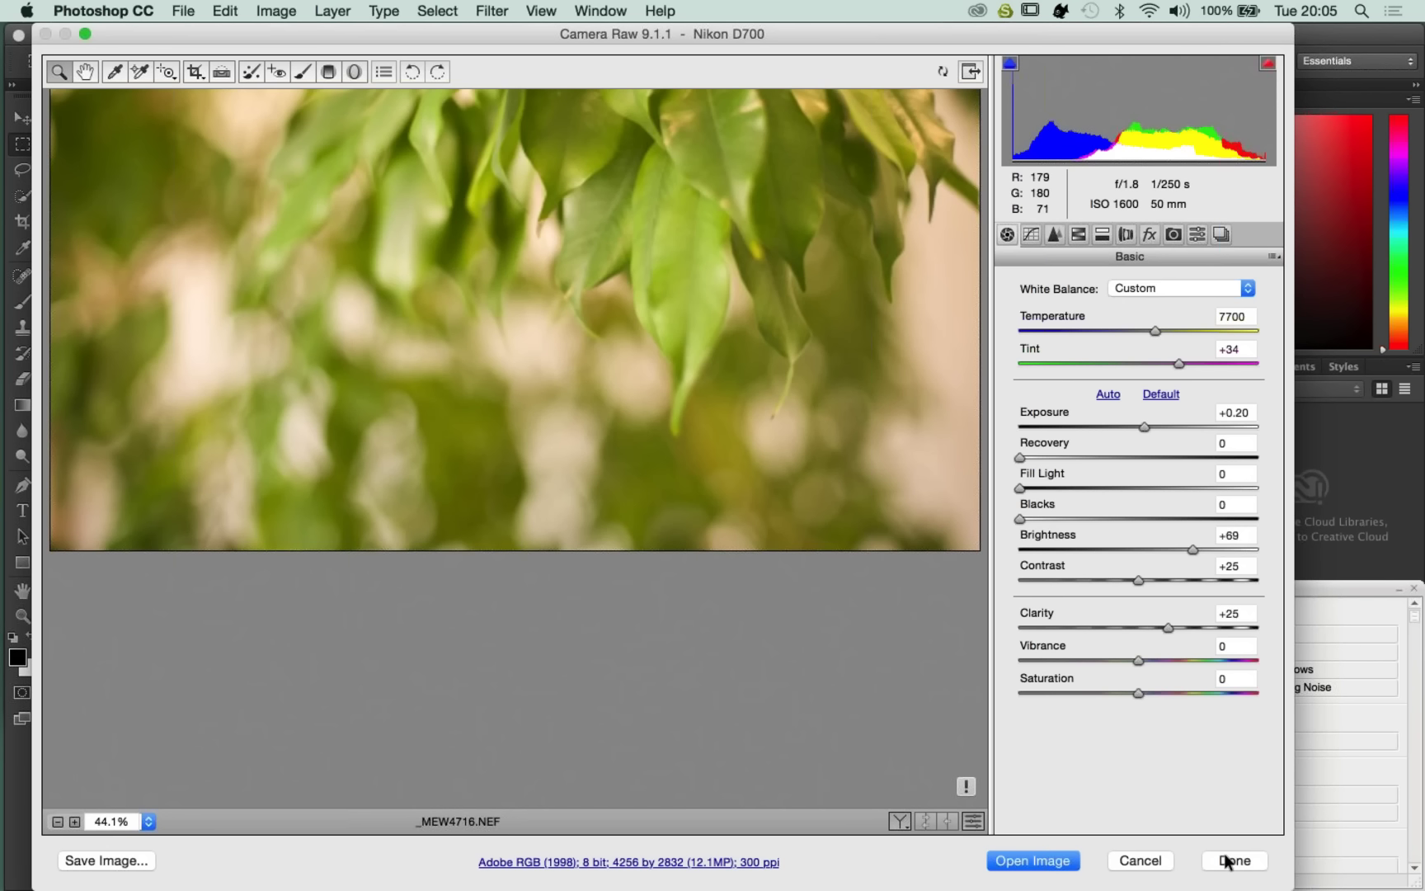
pyautogui.click(1232, 860)
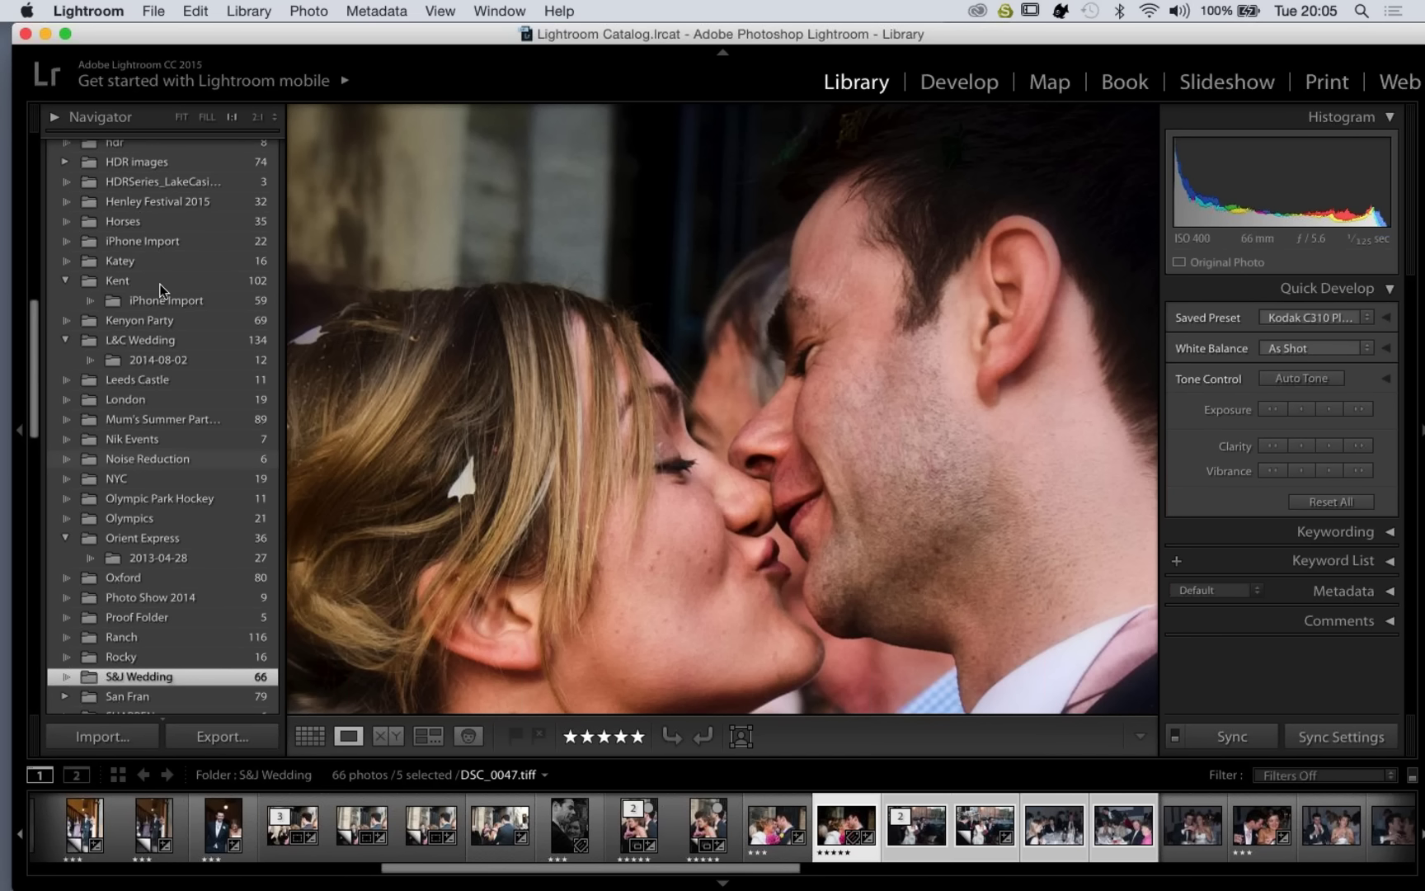
# - Switch to Lightroom, open _MEW4715.NEF from the Cube_Demobild folder in the Develop module and turn off soft proofing
pyautogui.scroll(6, 160, 283)
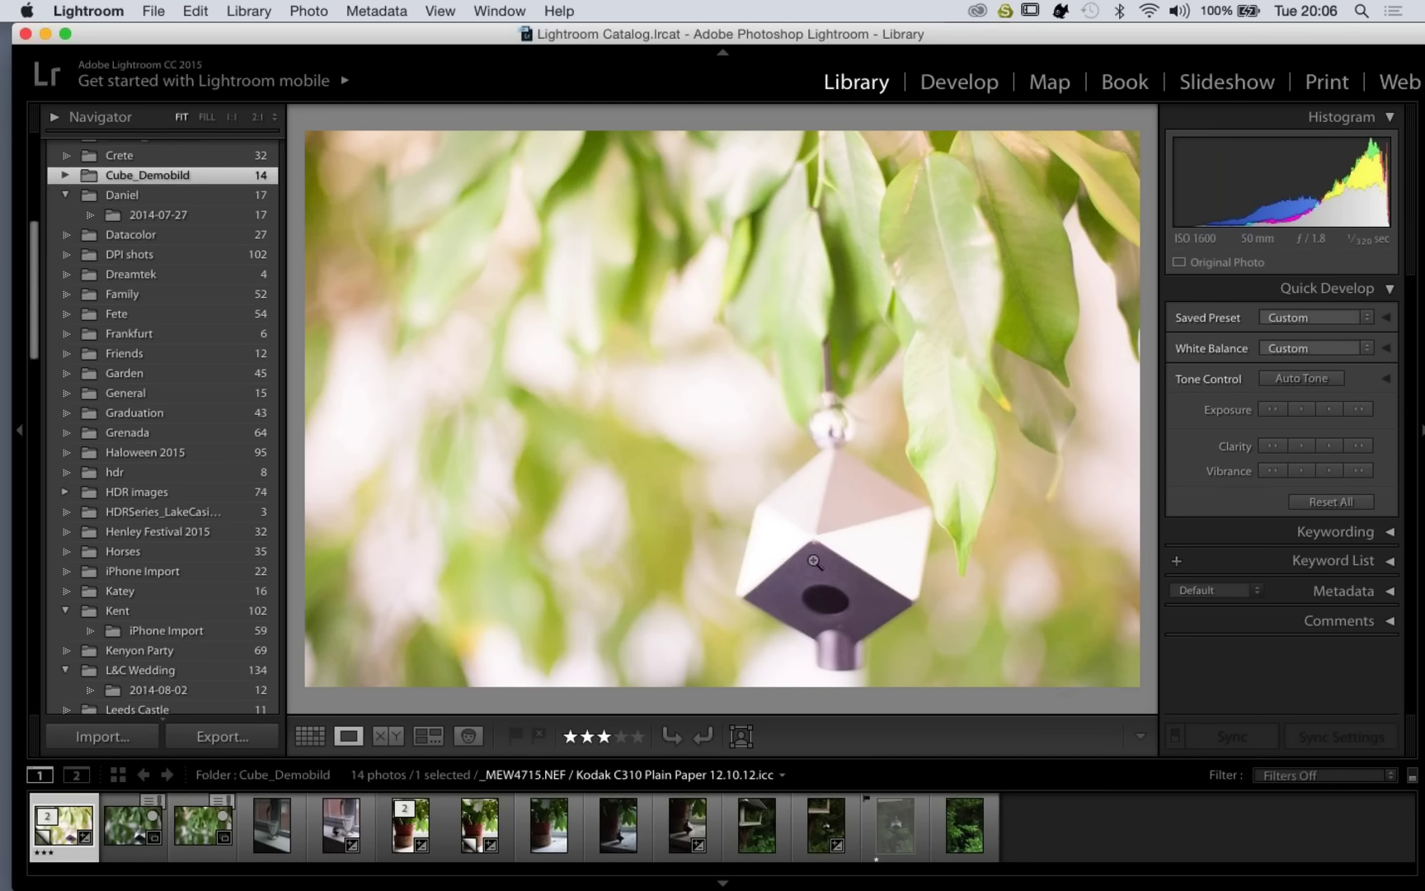
pyautogui.click(962, 85)
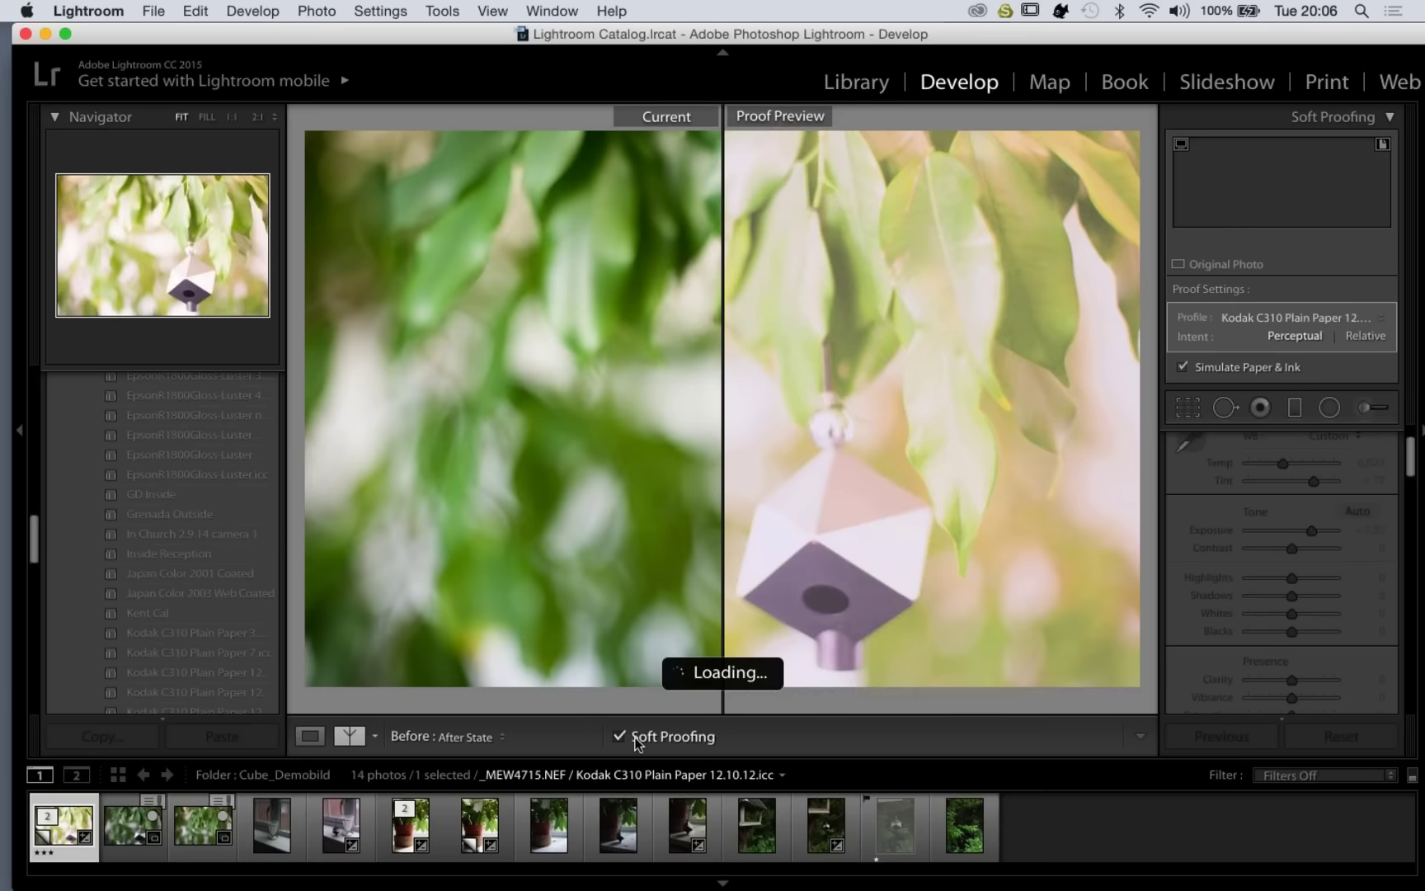
pyautogui.click(637, 740)
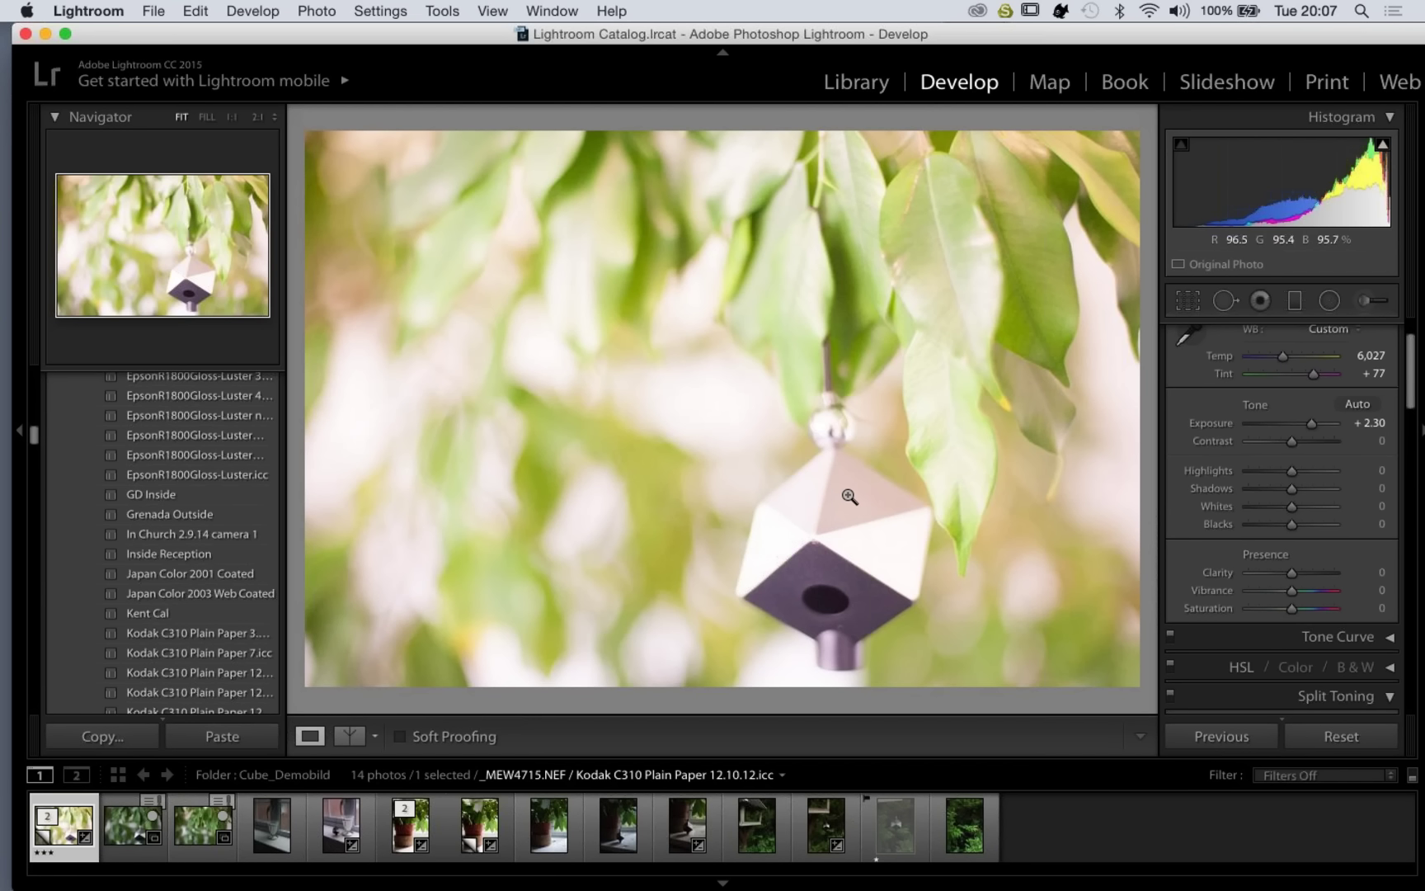
# - Set the photo's white balance by sampling the grey face of the SpyderCUBE with the White Balance Selector
pyautogui.scroll(1, 1251, 410)
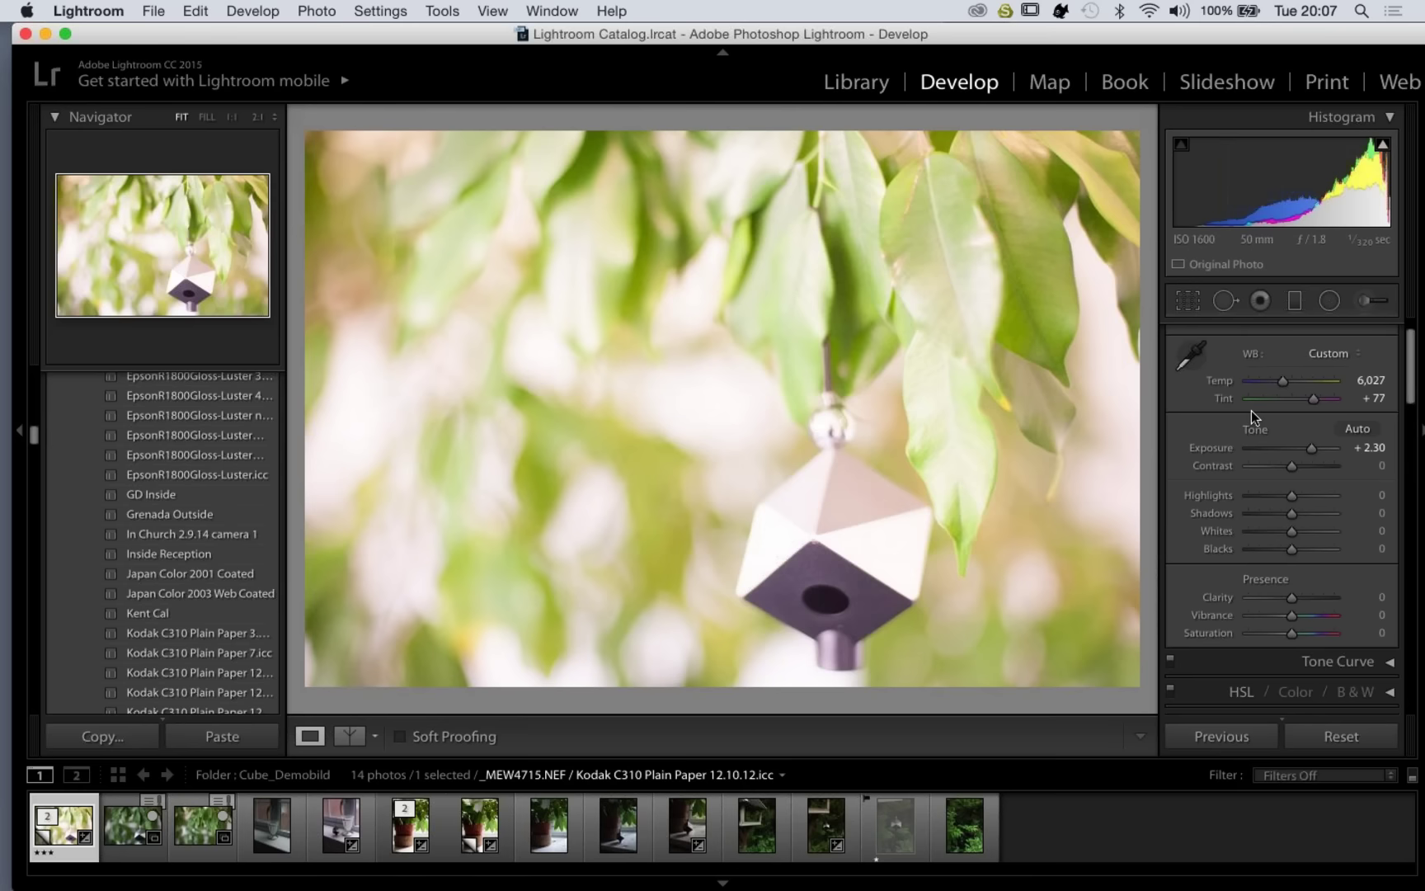
pyautogui.scroll(2, 1251, 409)
pyautogui.click(1190, 396)
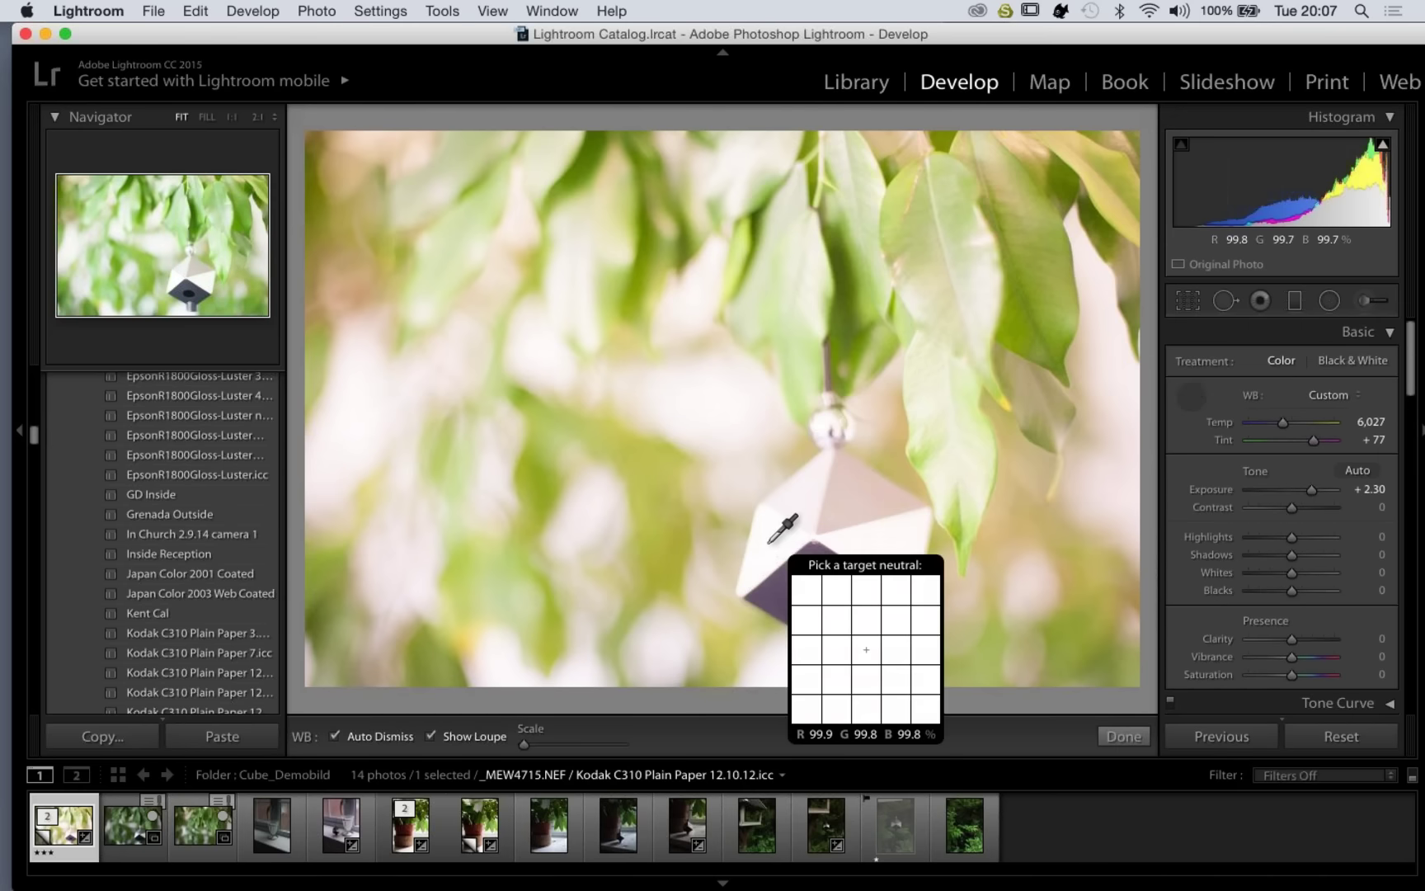
pyautogui.click(796, 498)
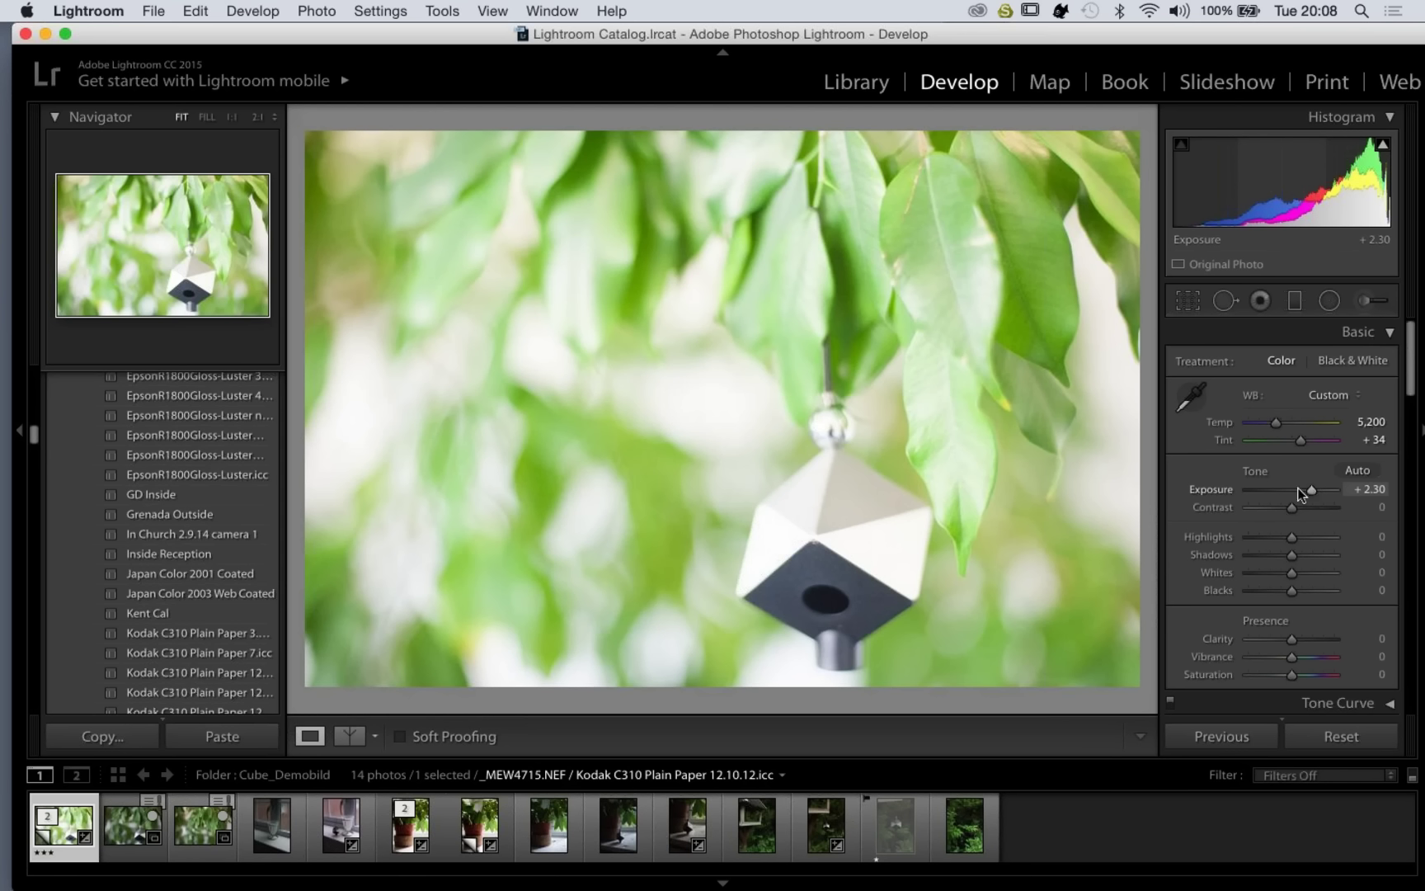
# - Set the photo's Exposure to +0.05 and Blacks to -51
pyautogui.moveTo(1299, 493); pyautogui.dragTo(1294, 491)
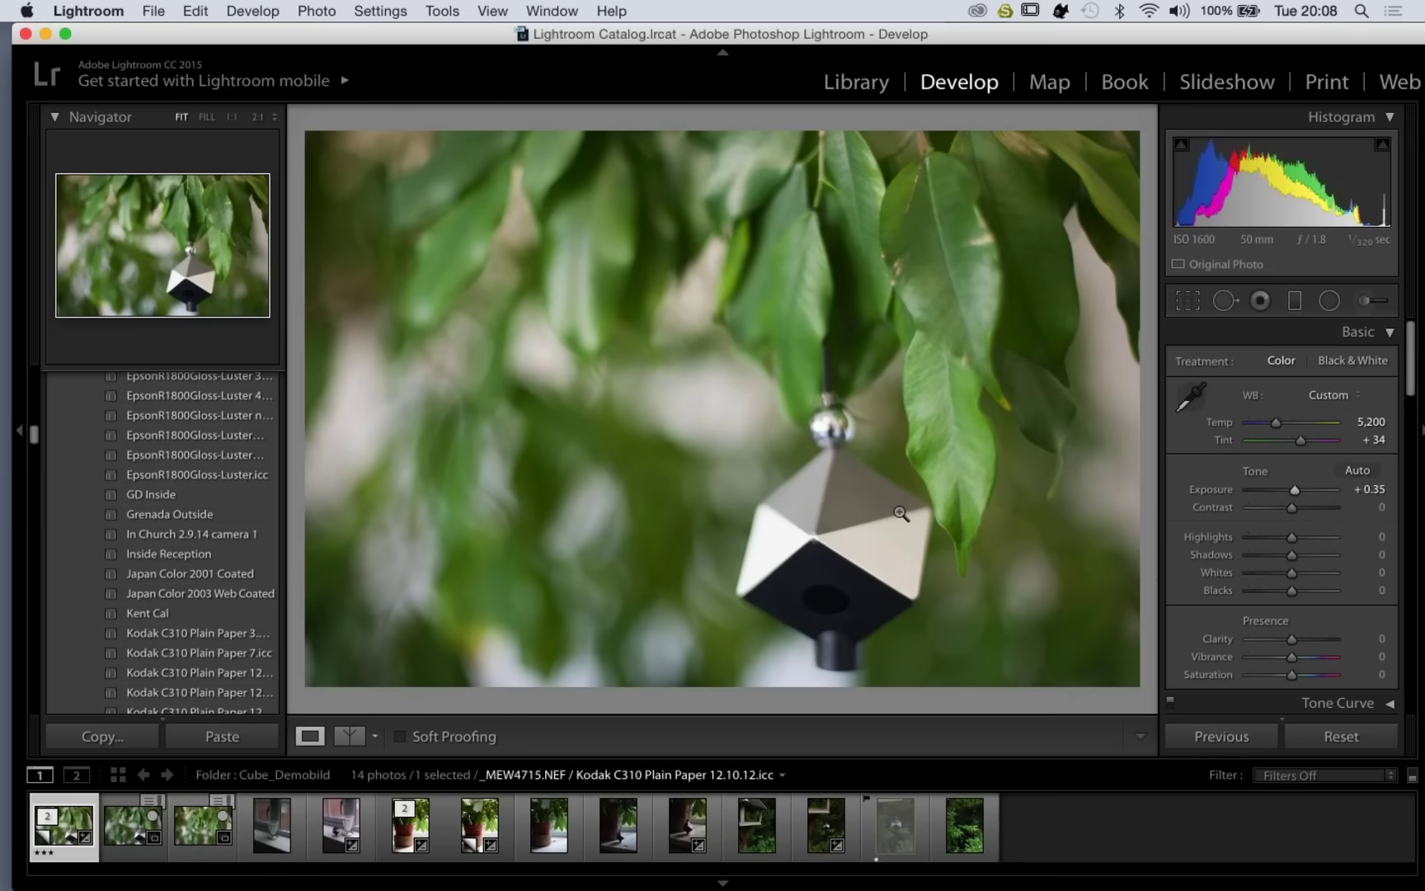
pyautogui.press('super+z')
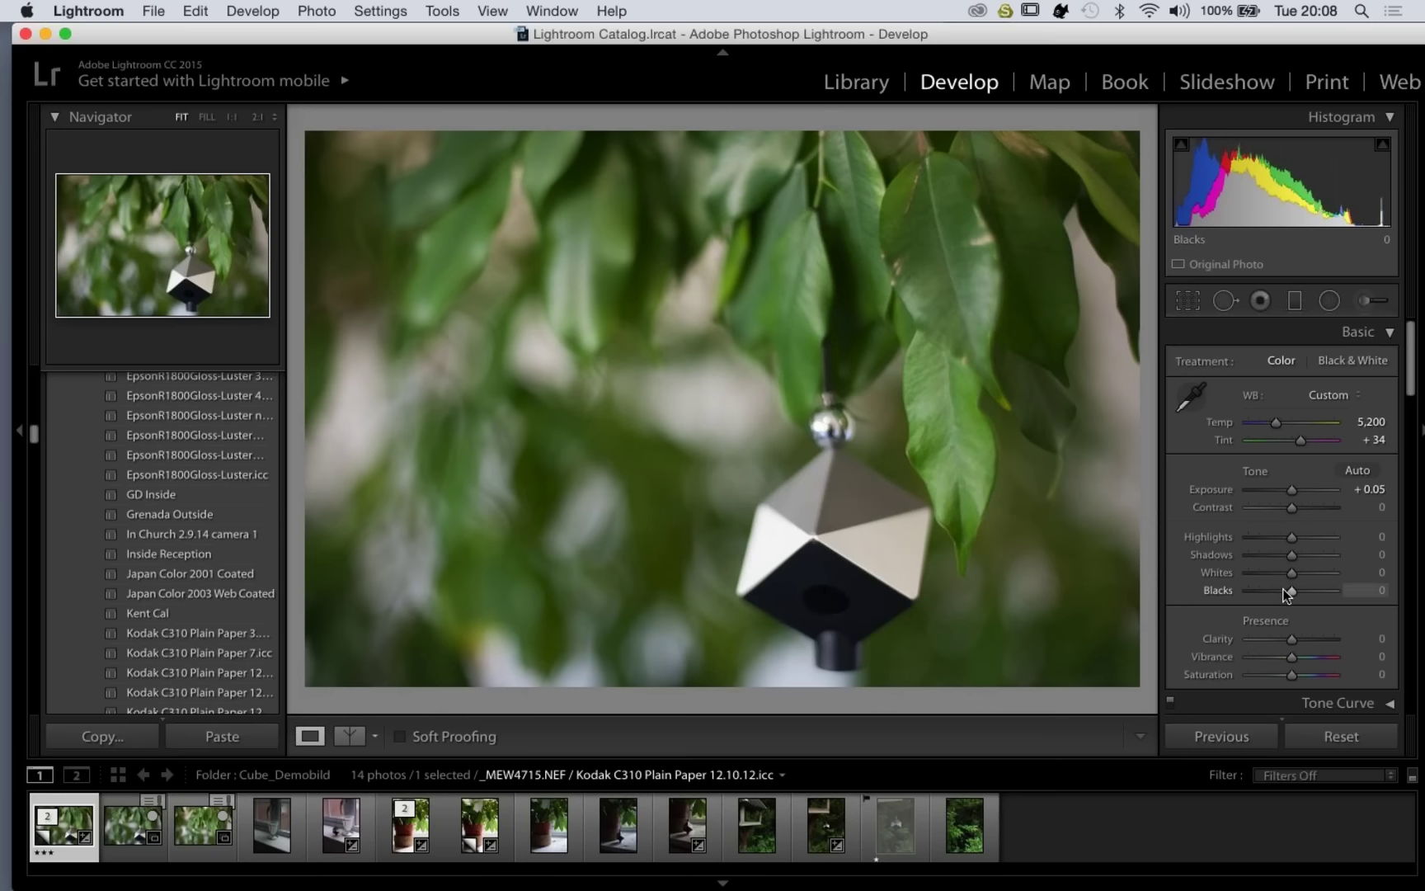
pyautogui.moveTo(1288, 595); pyautogui.dragTo(1273, 595)
pyautogui.moveTo(1269, 589); pyautogui.dragTo(1268, 588)
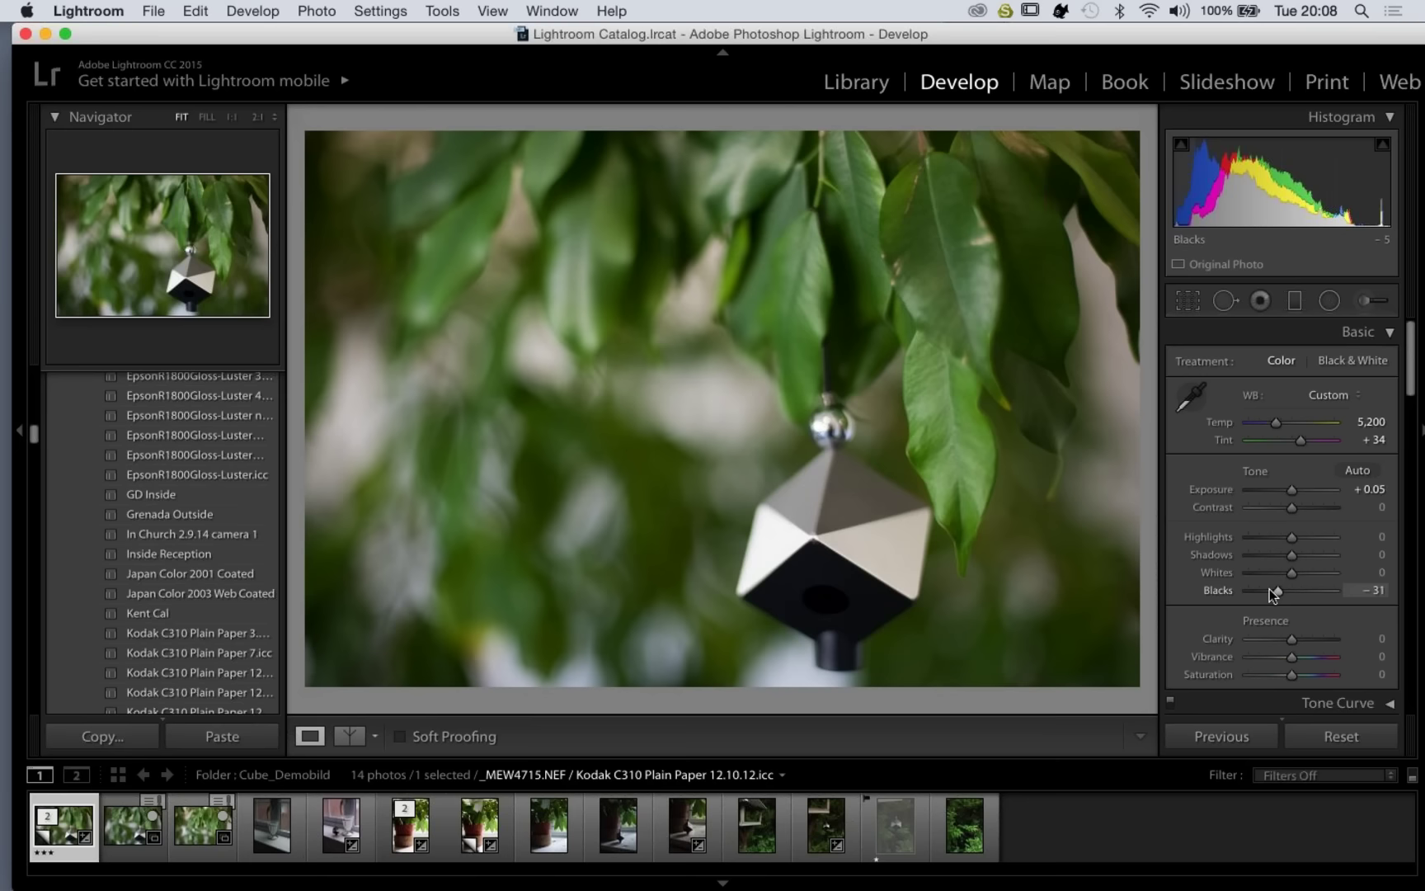
pyautogui.moveTo(1275, 592); pyautogui.dragTo(1271, 593)
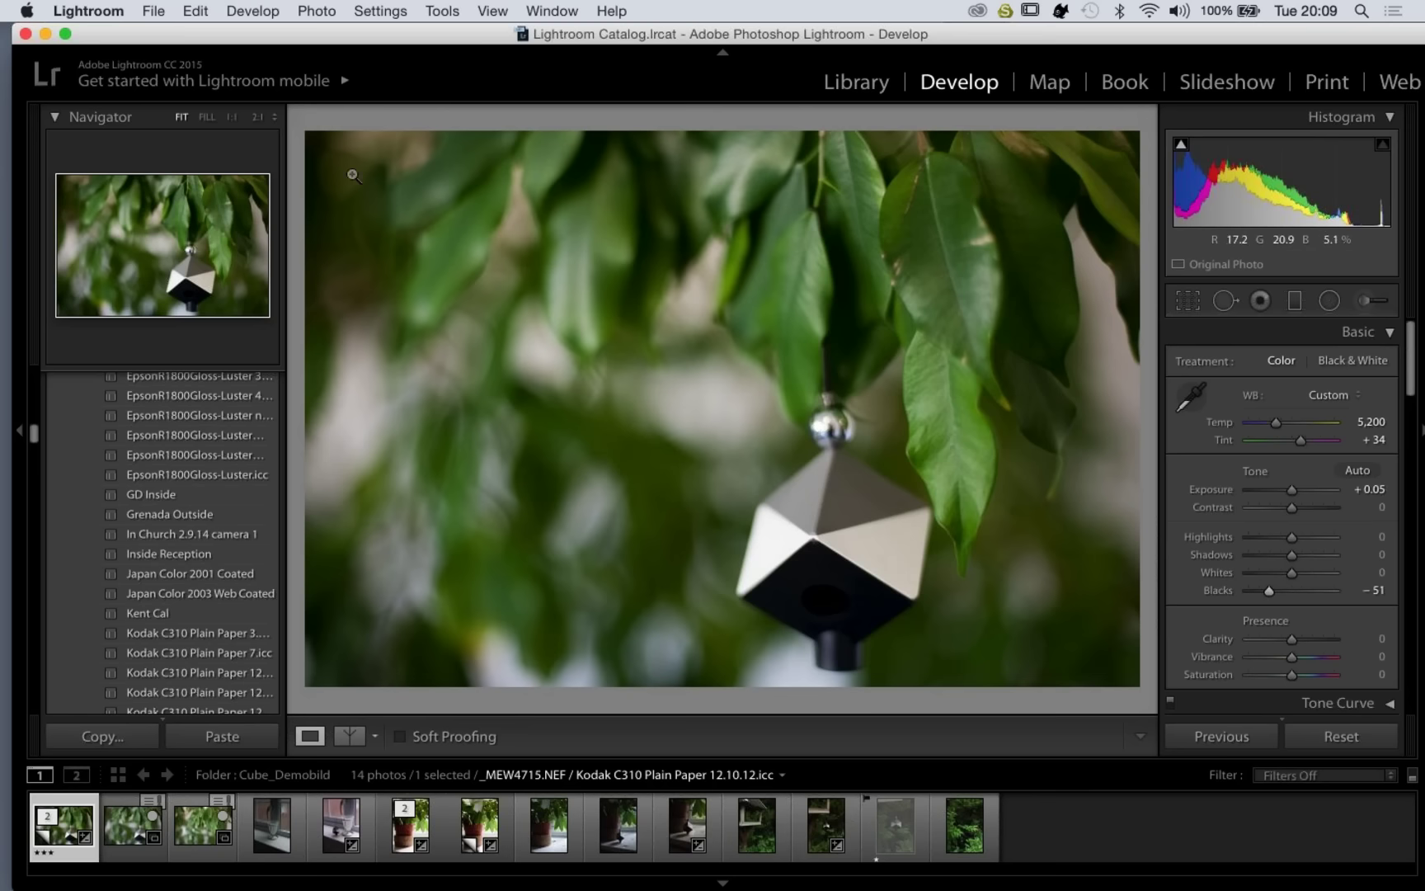
# - Save the adjustments as a develop preset named "Cube Plant shoot" in the User Presets folder and look it up among the presets
pyautogui.click(251, 11)
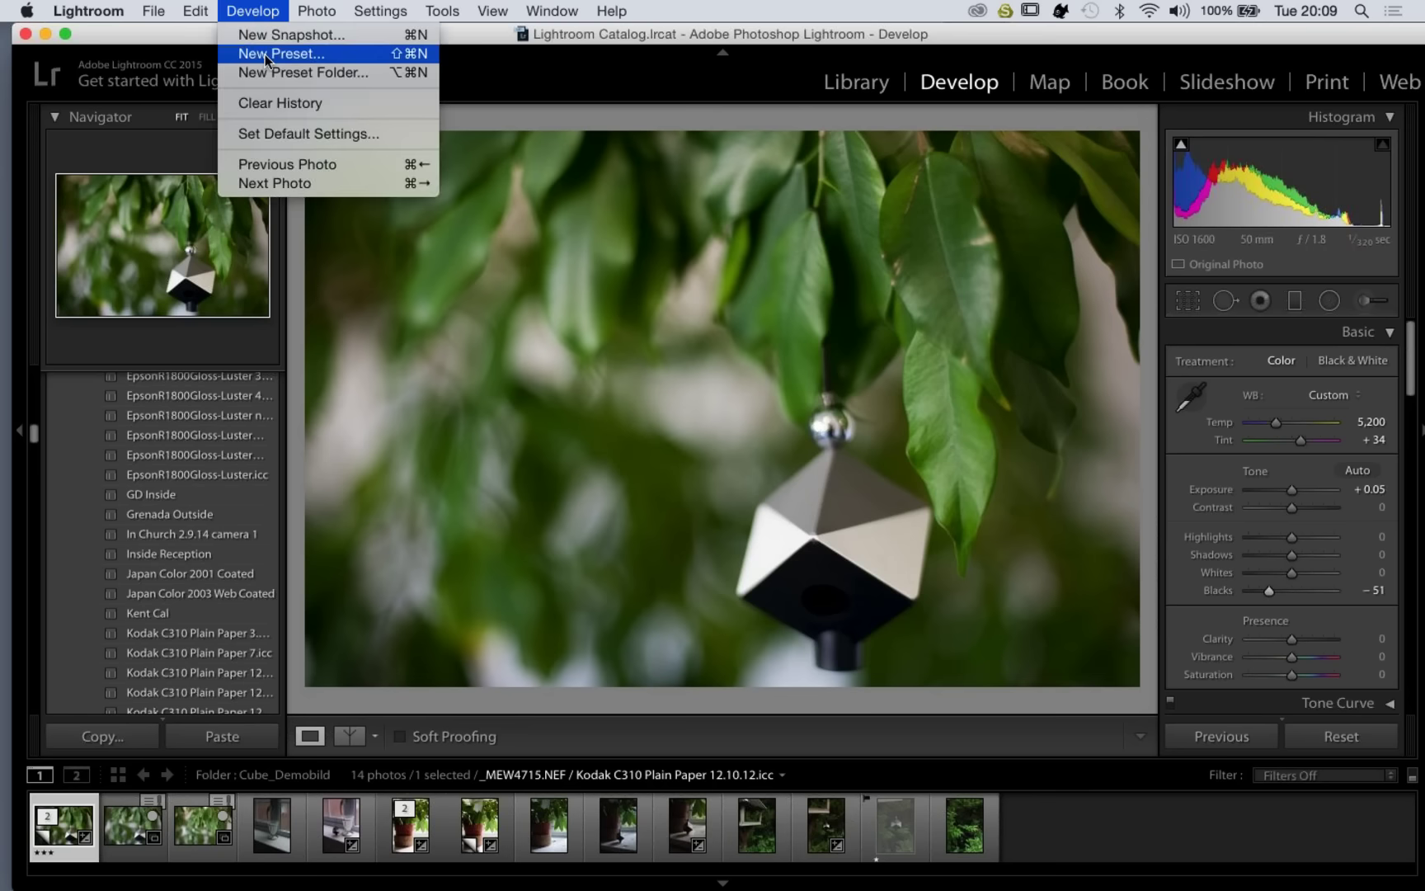
pyautogui.click(528, 217)
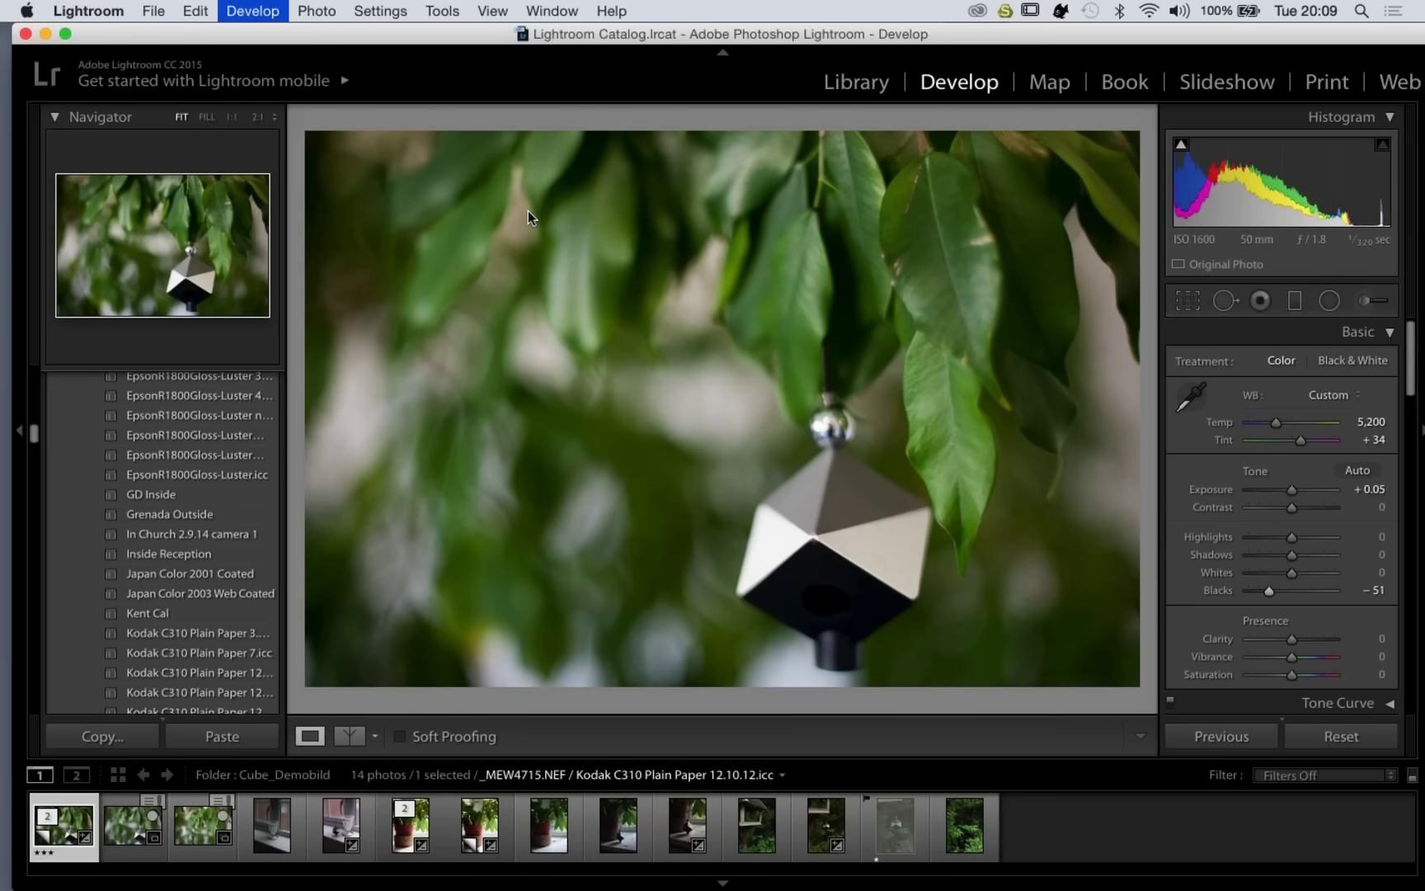
pyautogui.write('Cube')
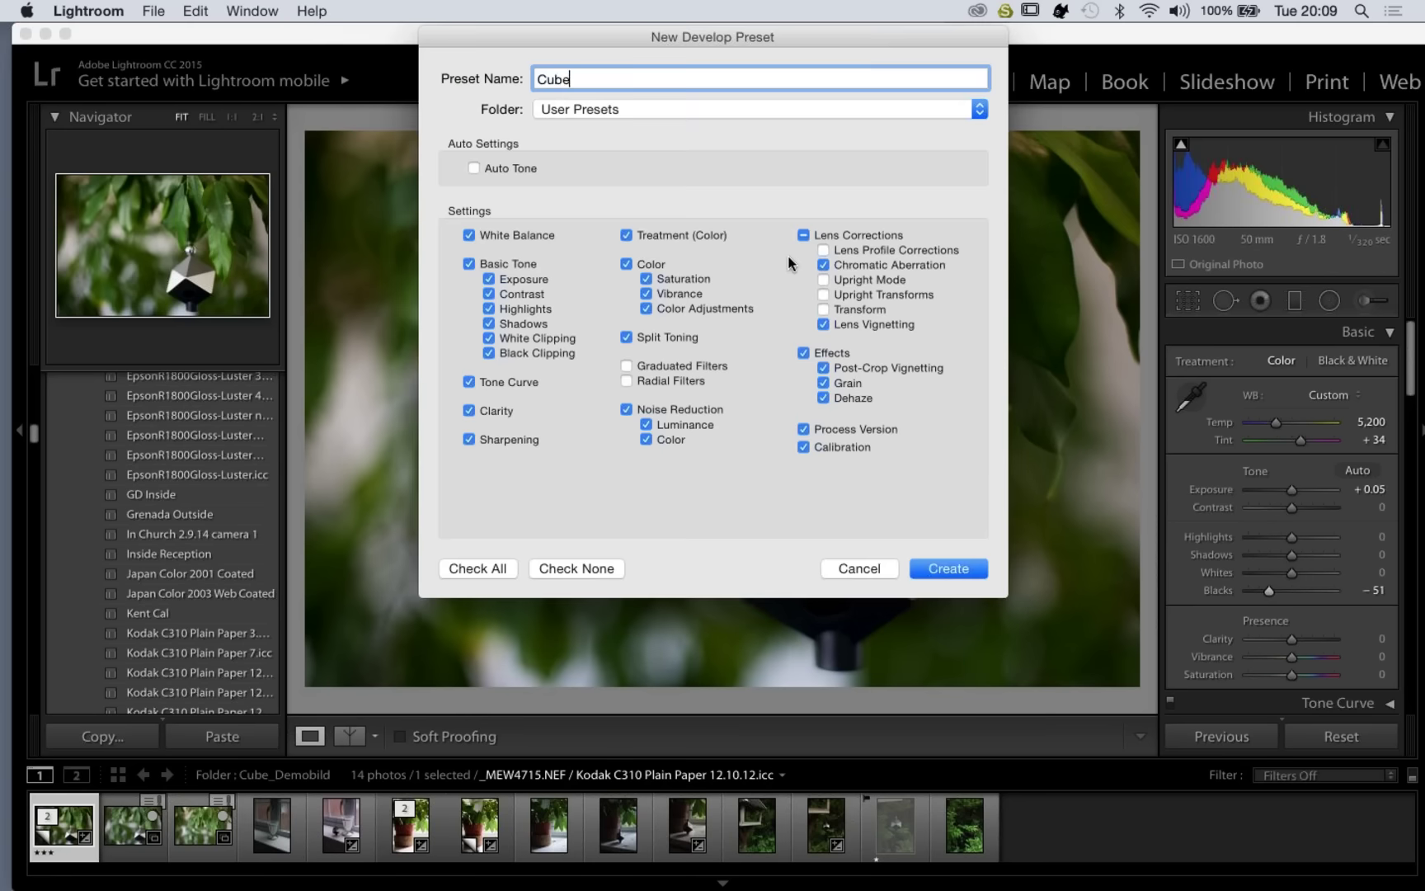
pyautogui.write(' Plant shoot')
pyautogui.click(948, 570)
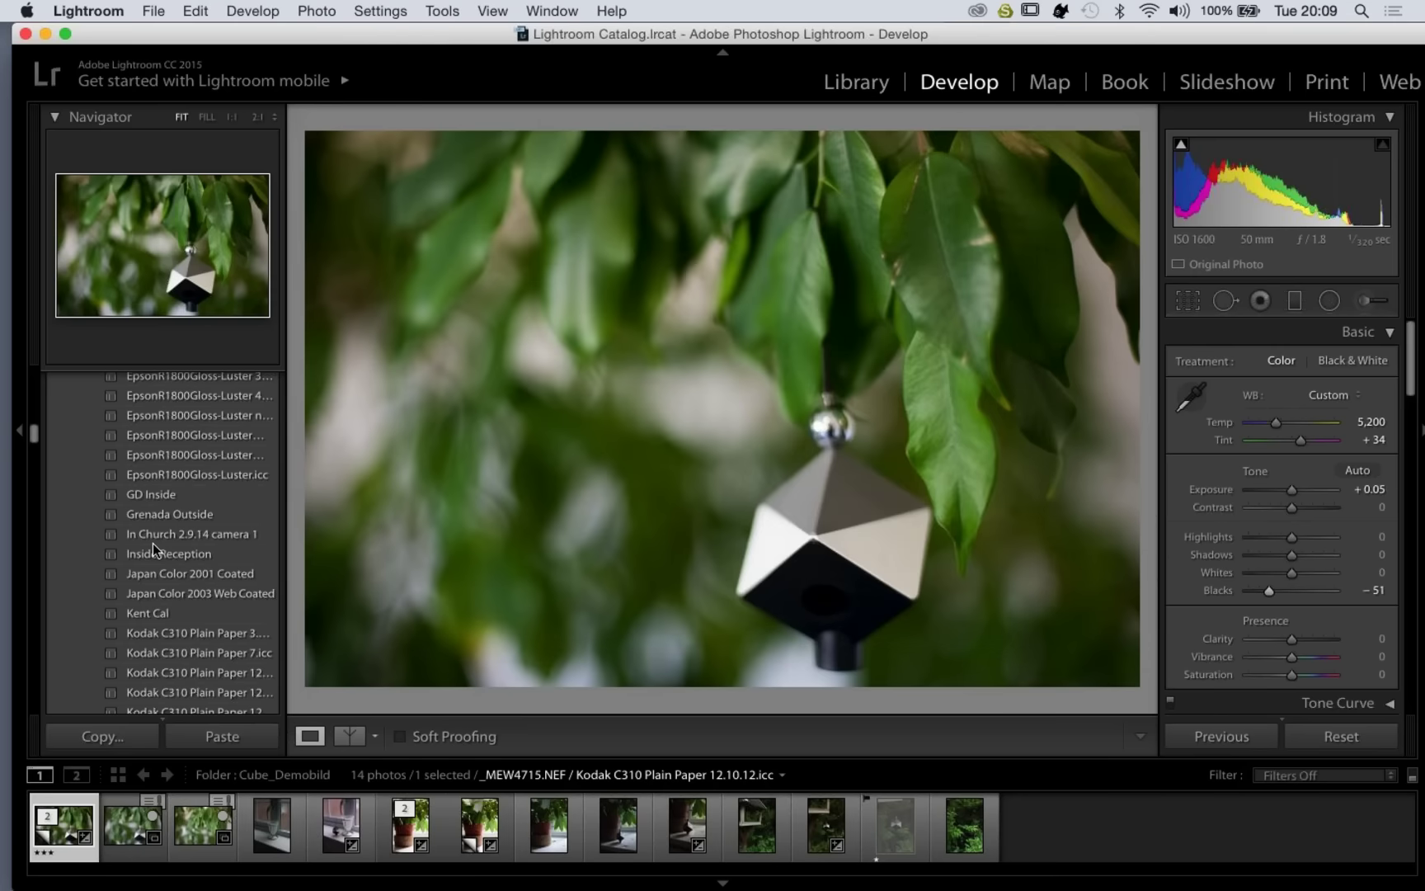
pyautogui.scroll(4, 162, 462)
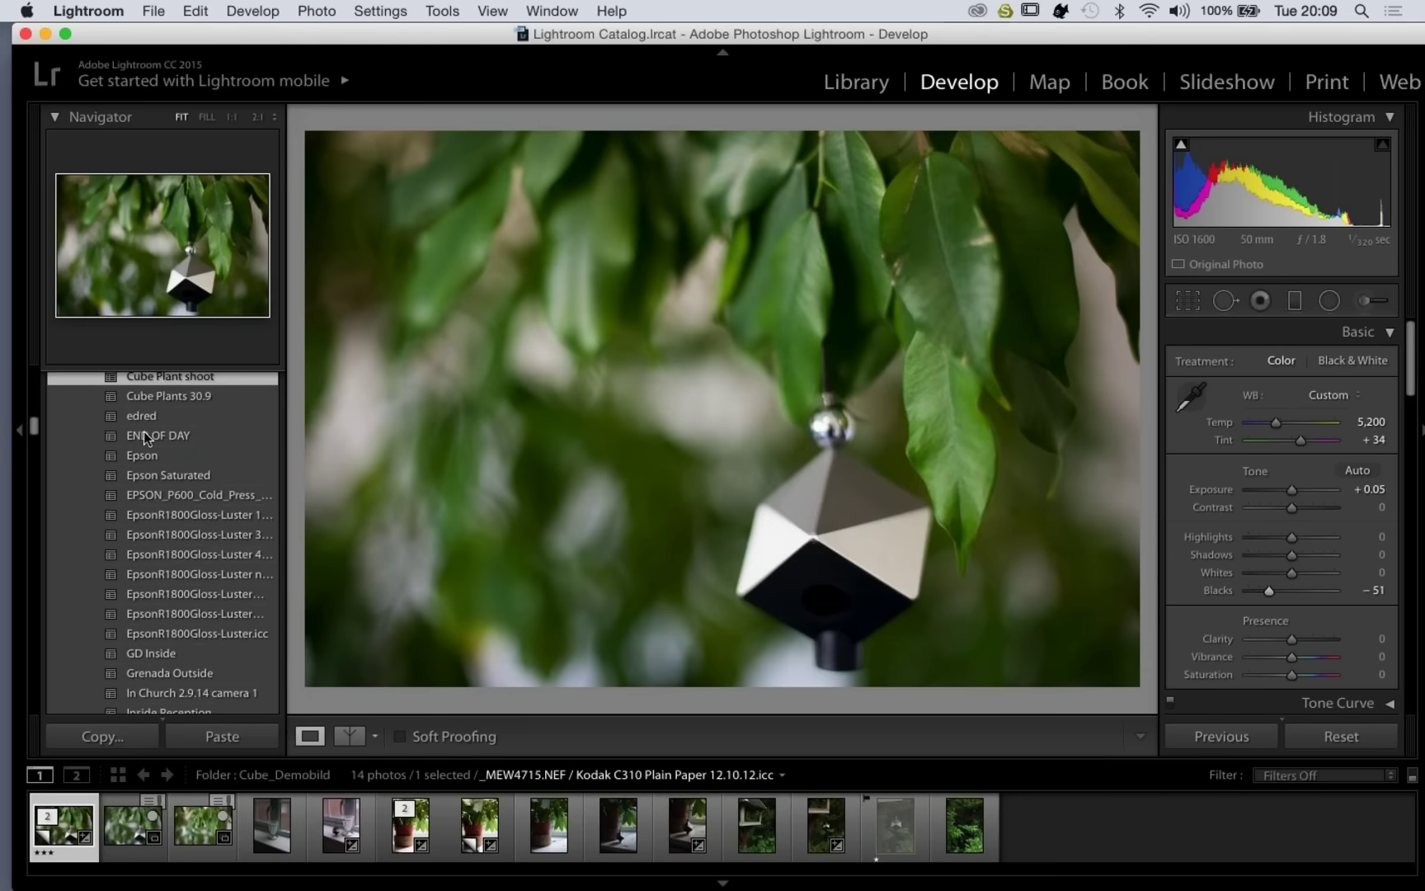
pyautogui.scroll(2, 145, 438)
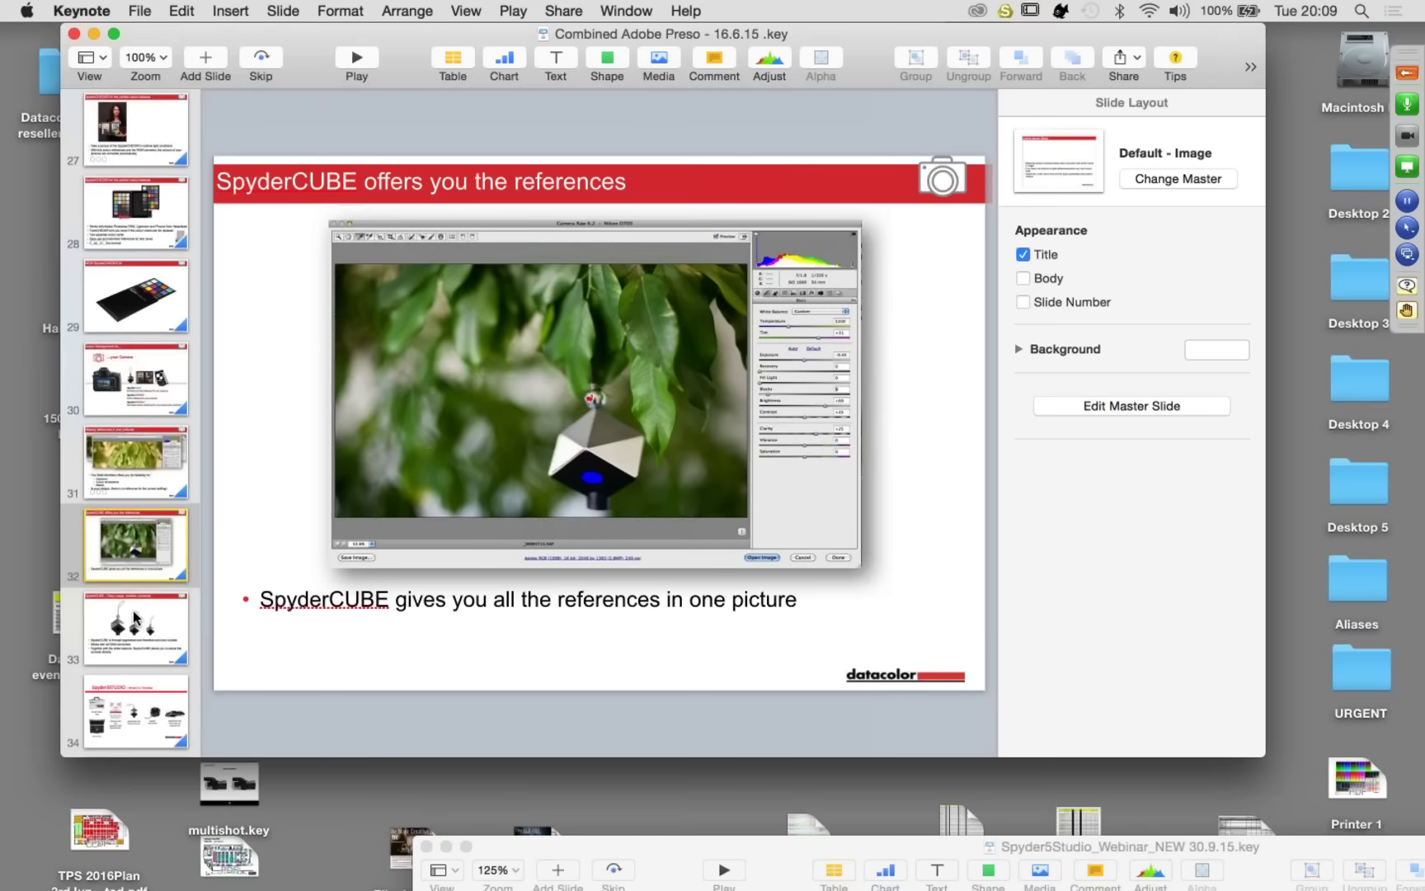
# - Switch to the Keynote presentation and browse the slides following "SpyderCUBE offers you the references"
pyautogui.scroll(-5, 148, 494)
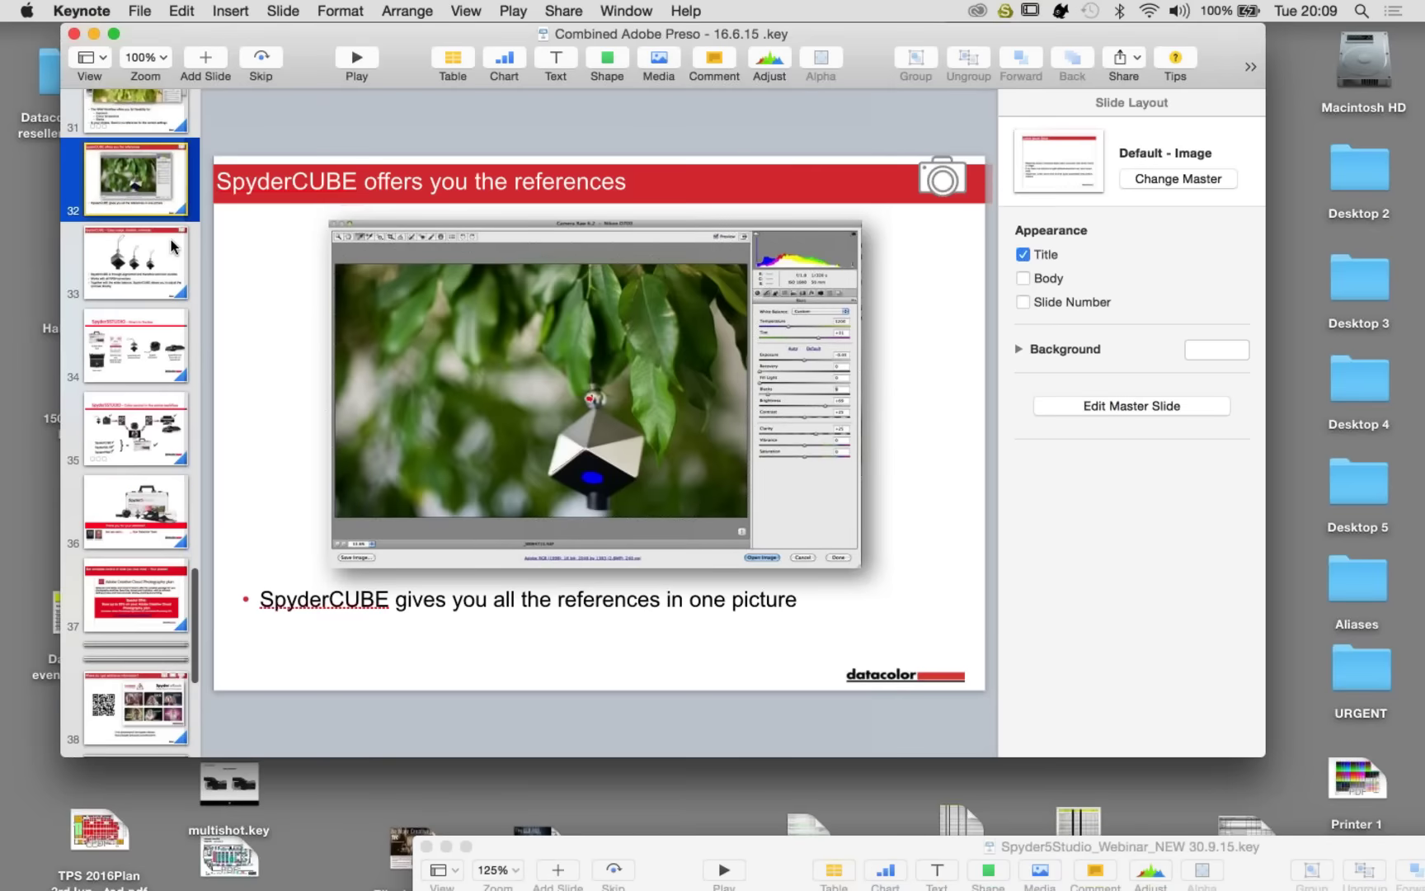